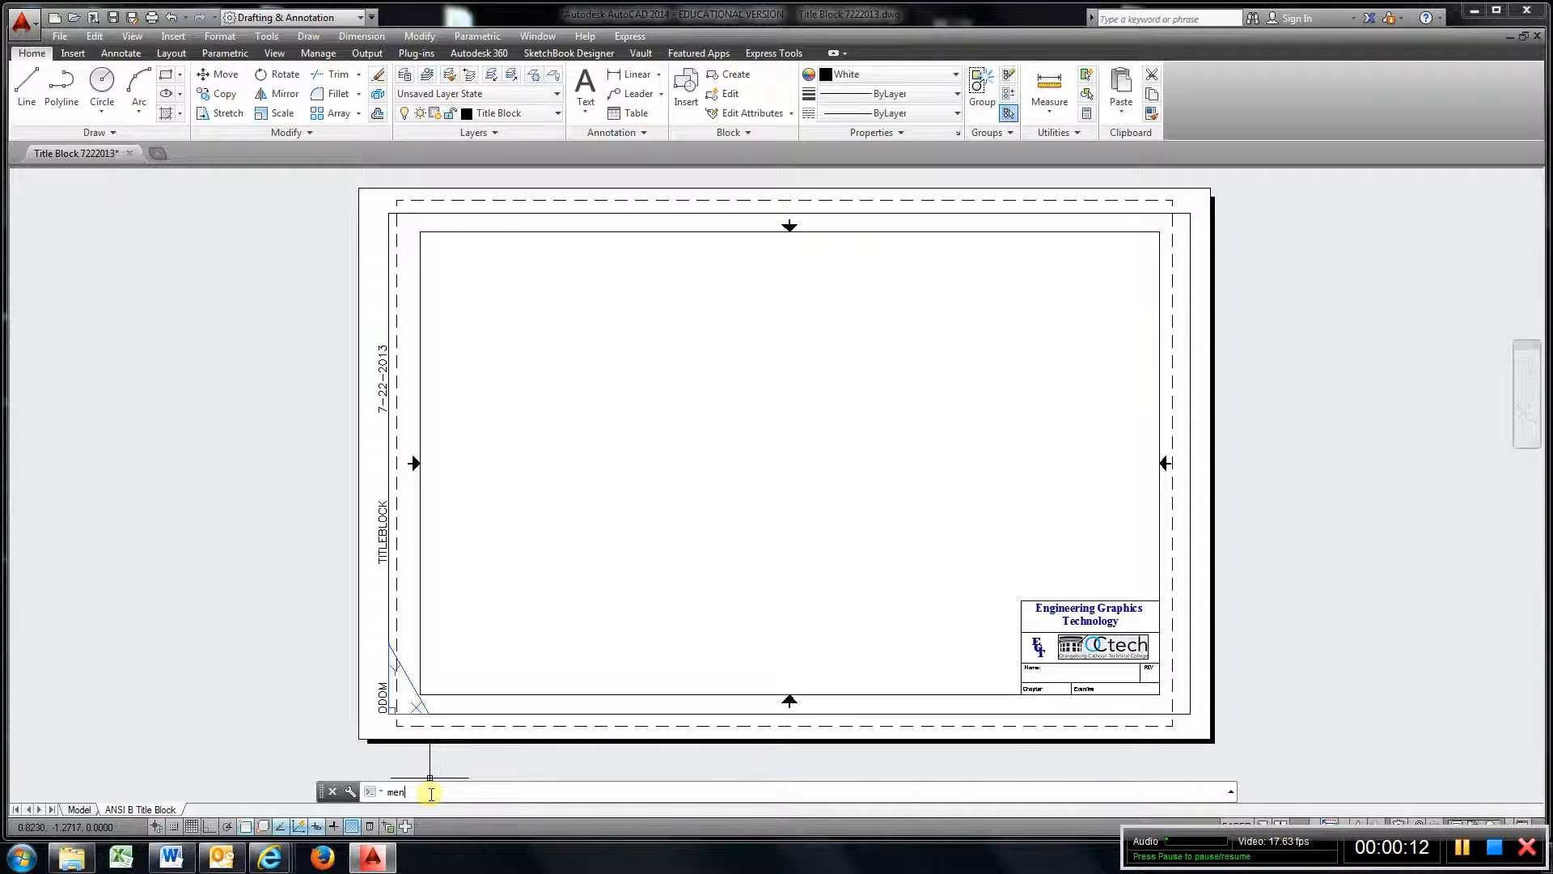
Run the MENUBAR command and accept the value 1
text(ubar)
key(Return)
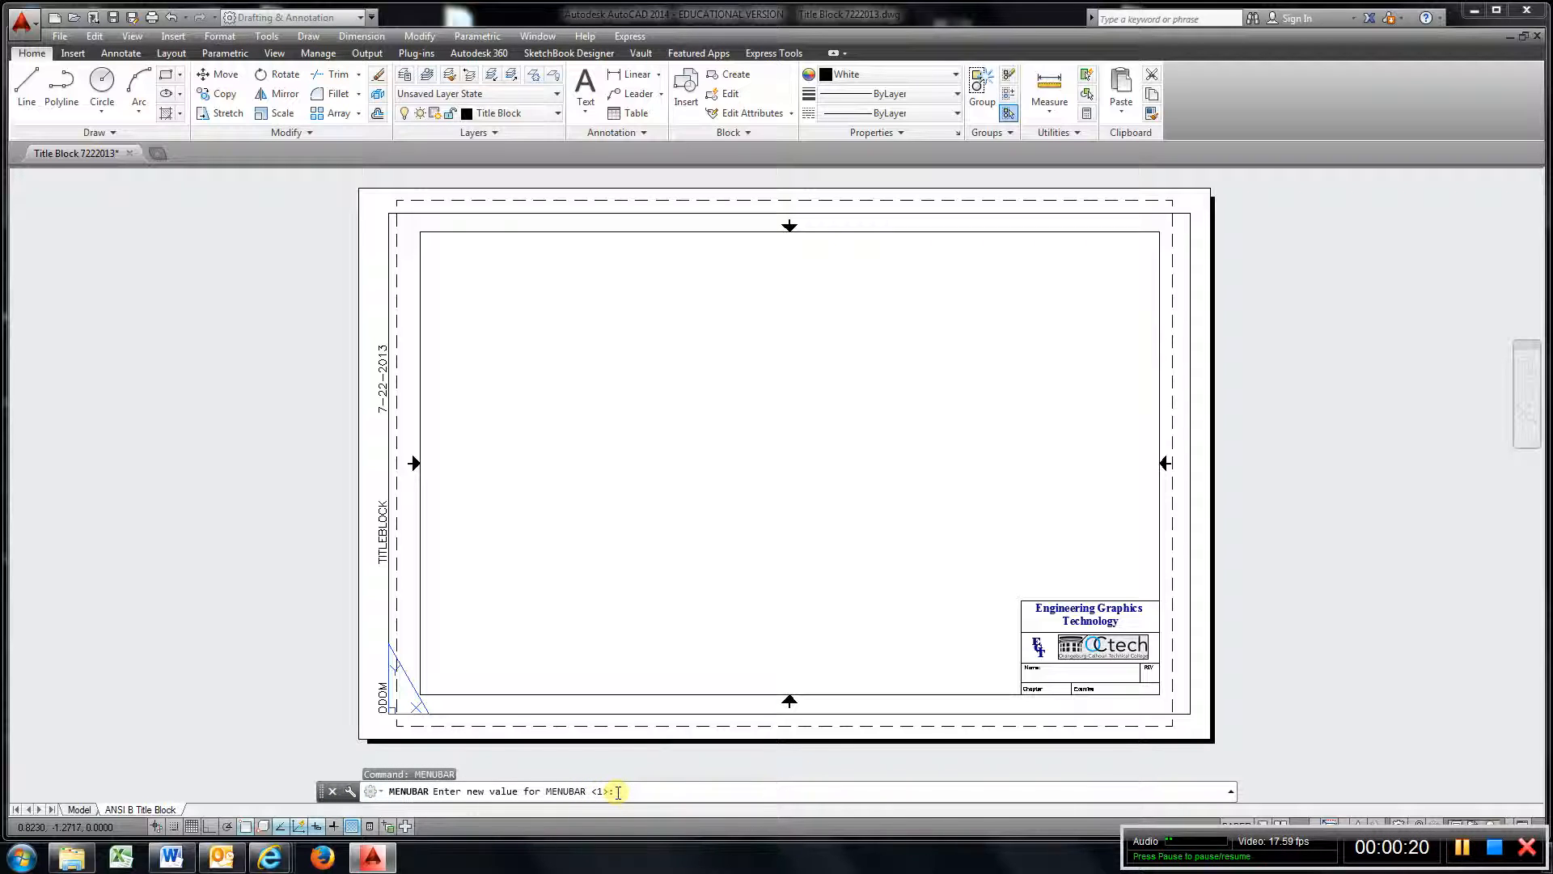
key(Return)
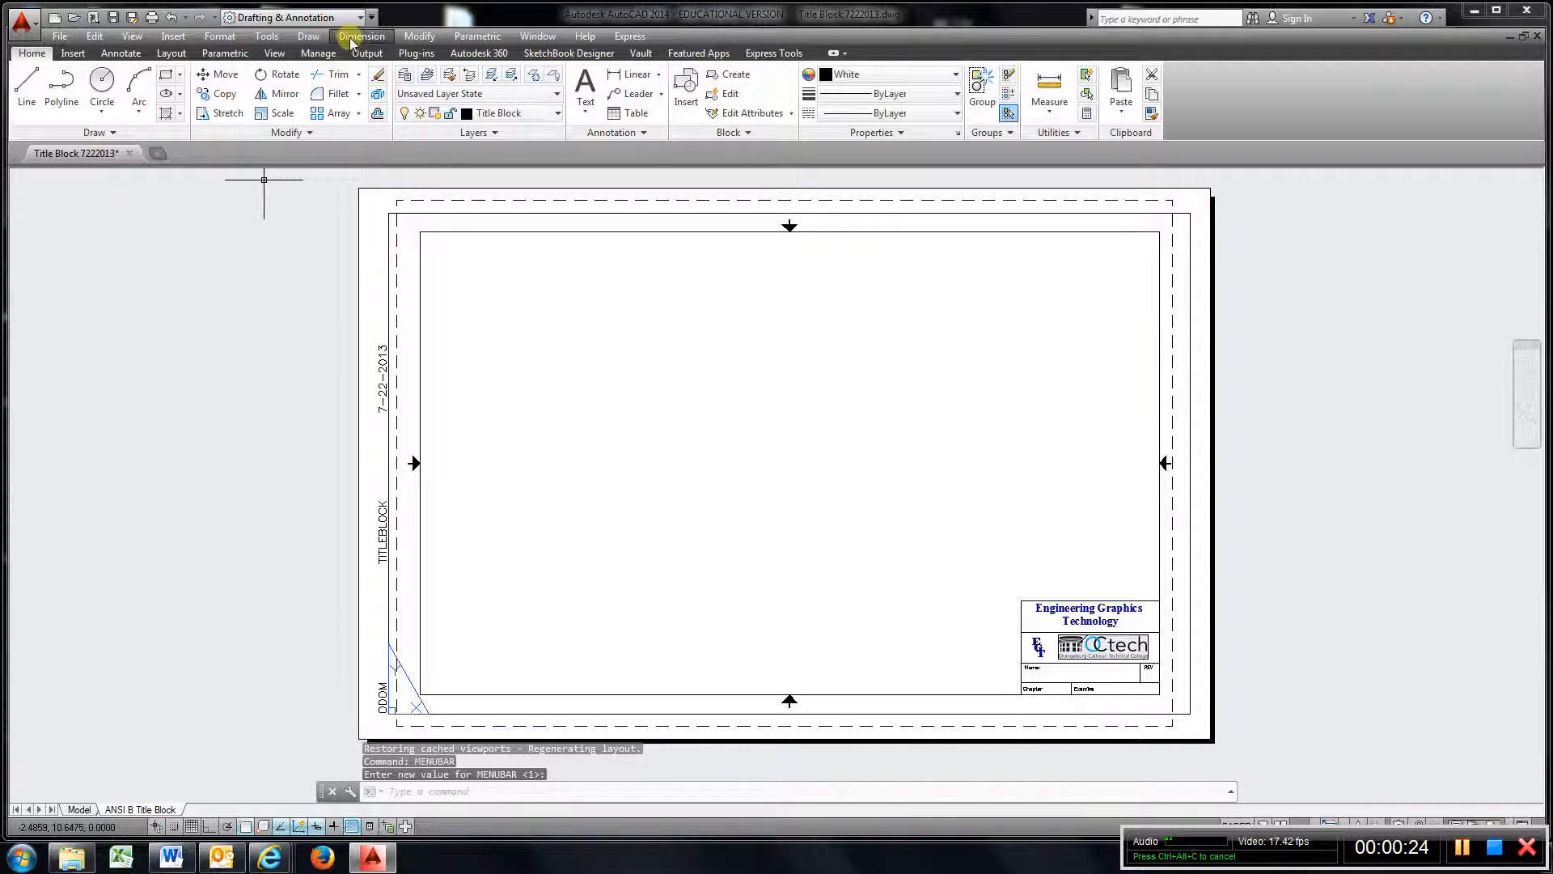
Configure the drawing units with a decimal length precision of 0.00 and inches as the insertion scale
click(30, 29)
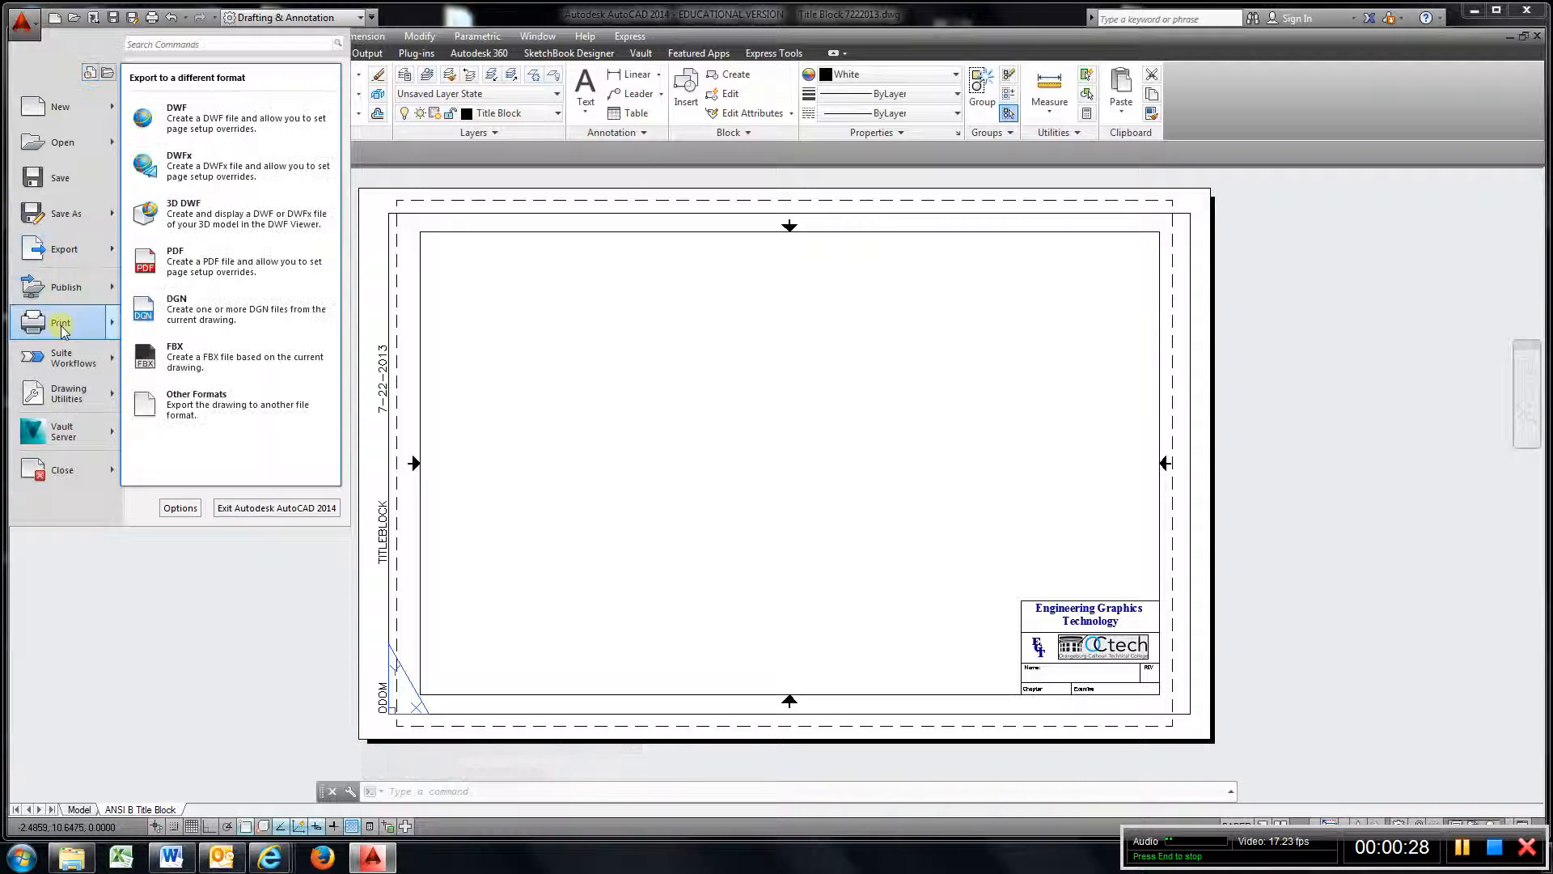
mouse_move(64, 402)
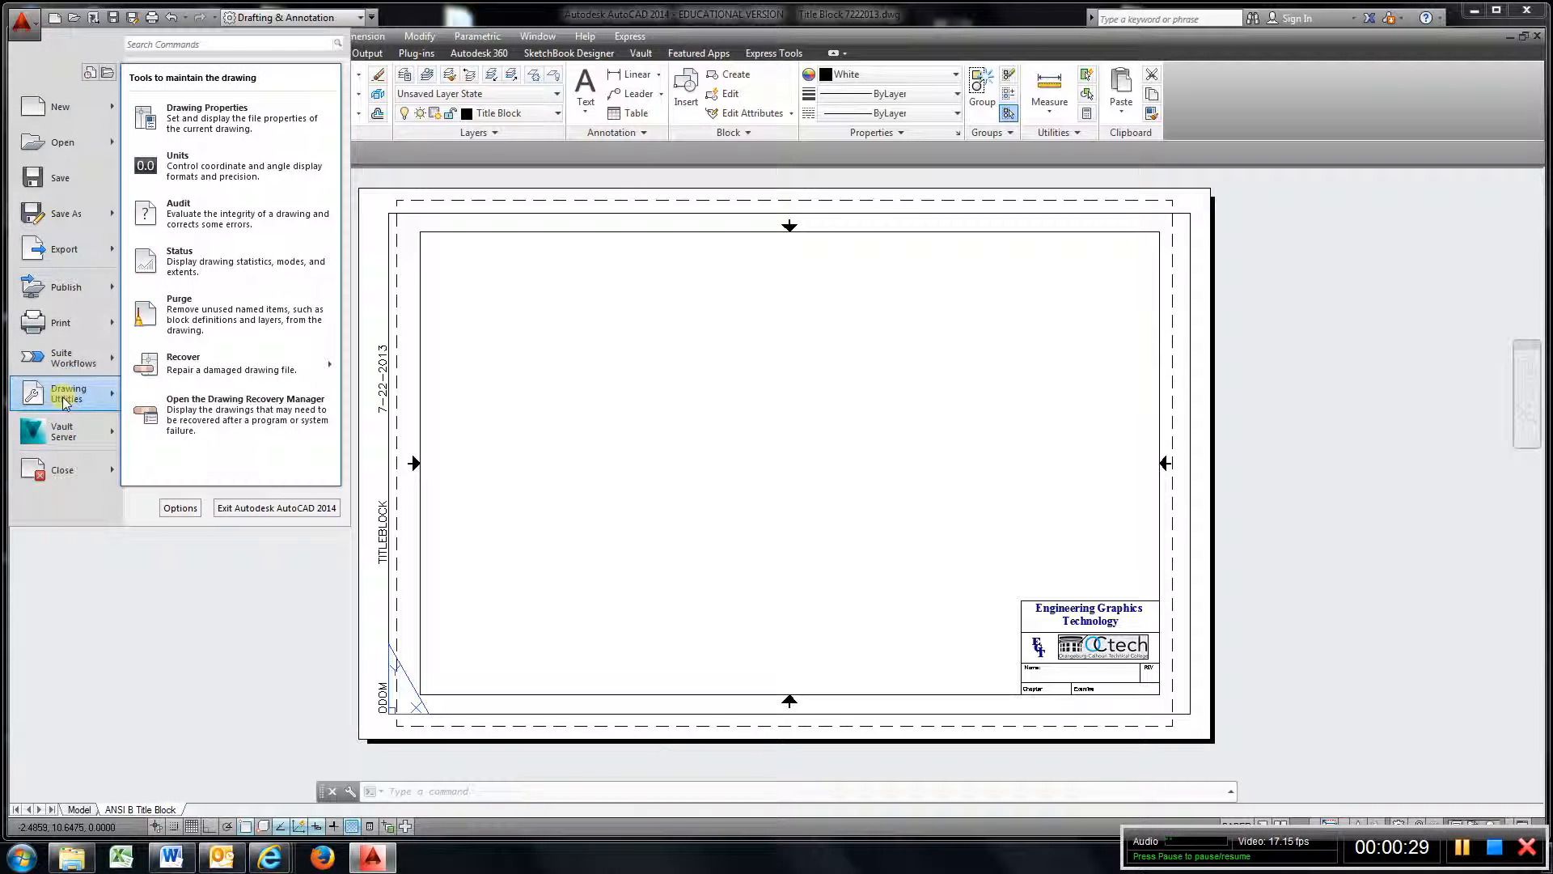
click(207, 166)
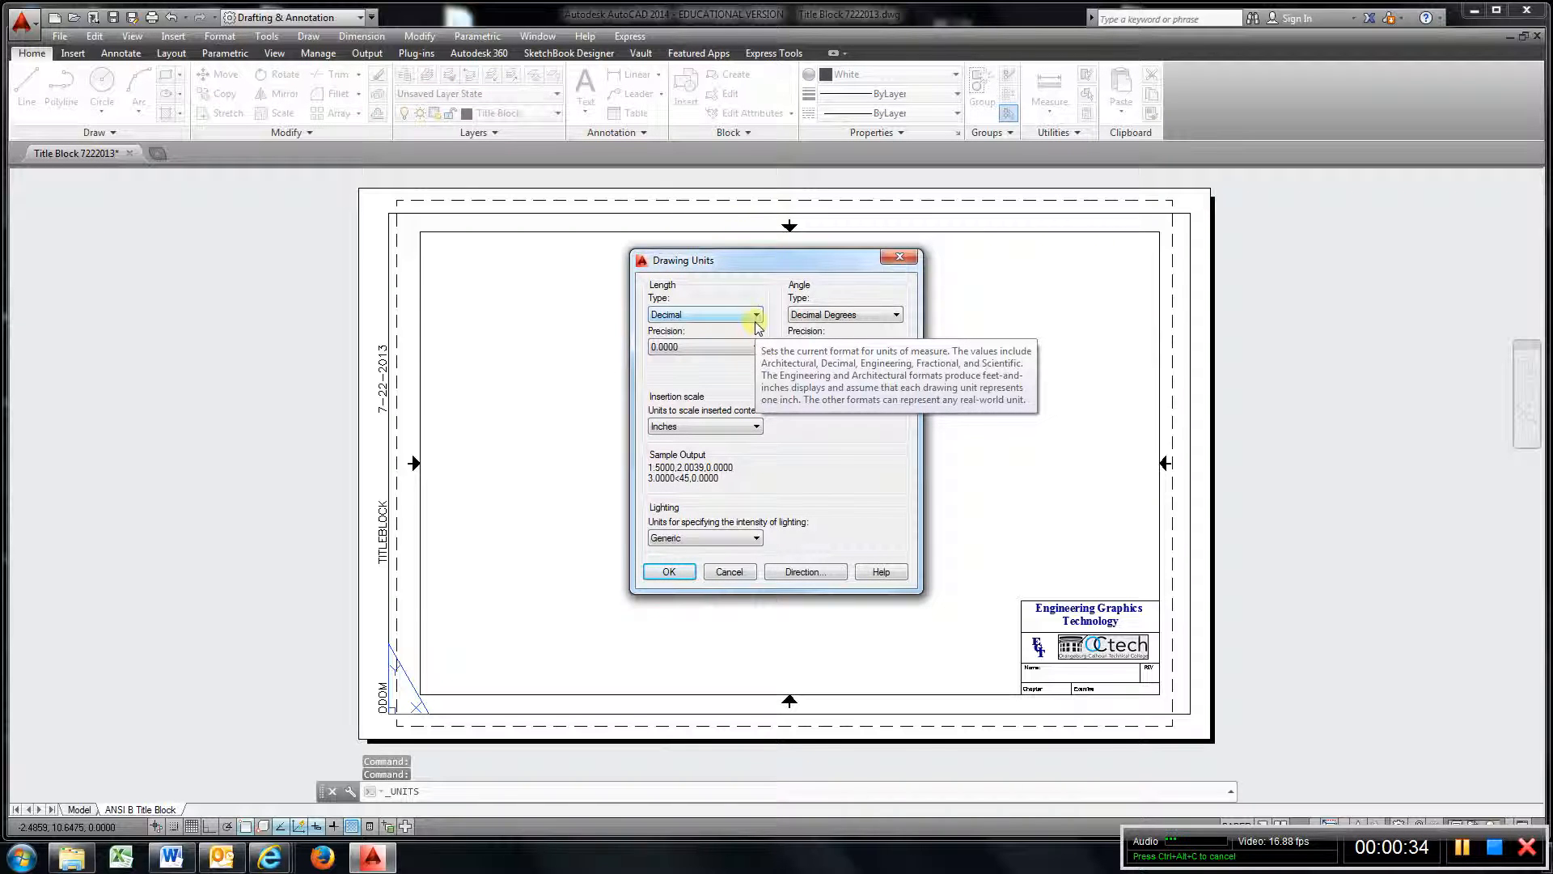
click(755, 347)
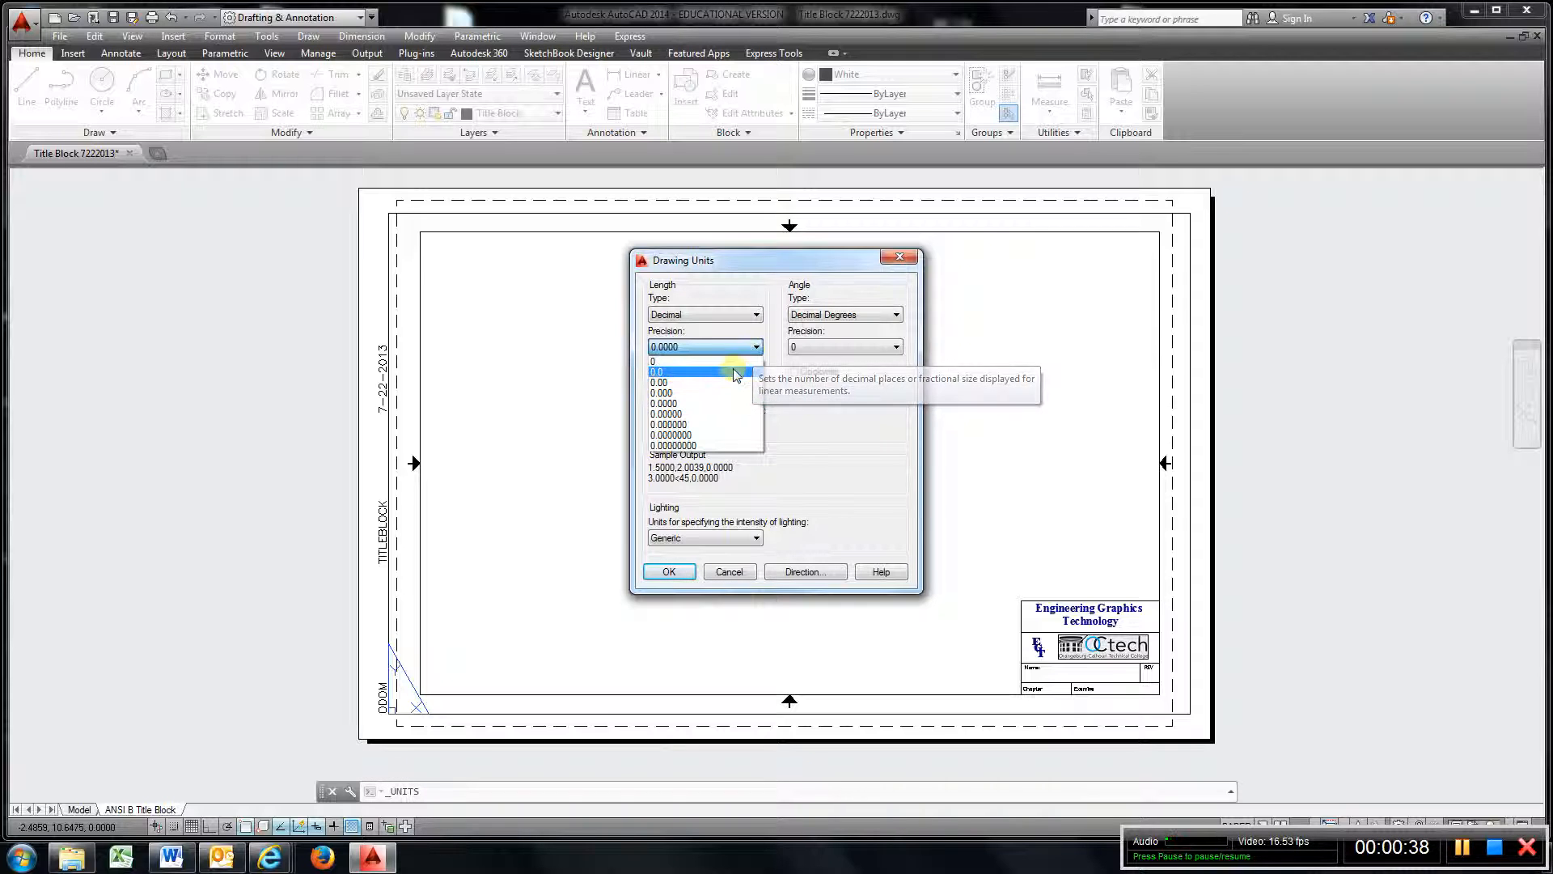
click(732, 382)
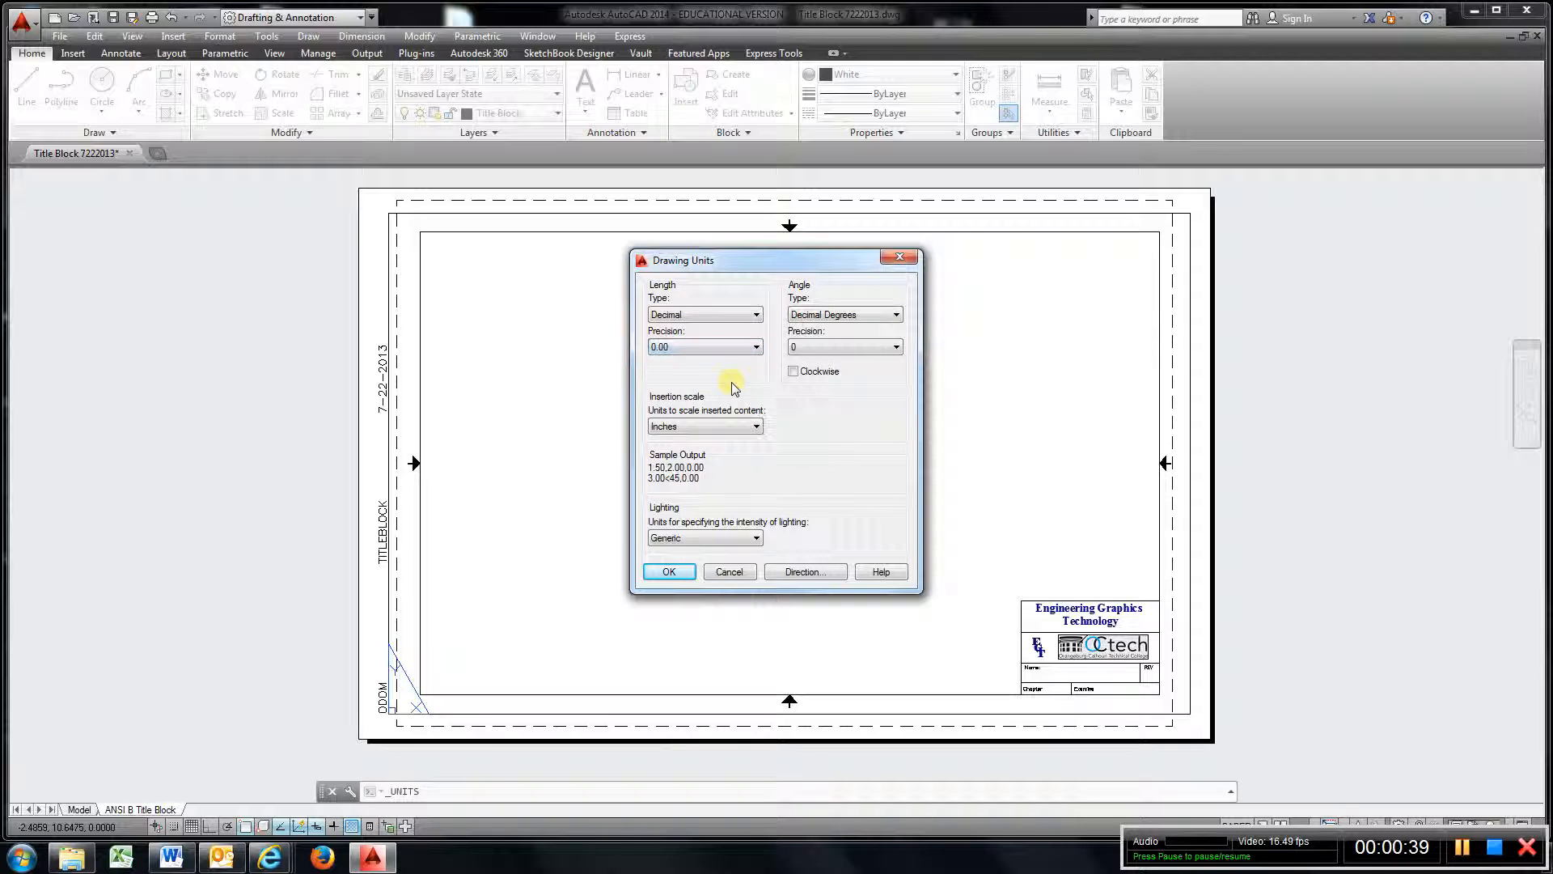
click(719, 426)
click(668, 573)
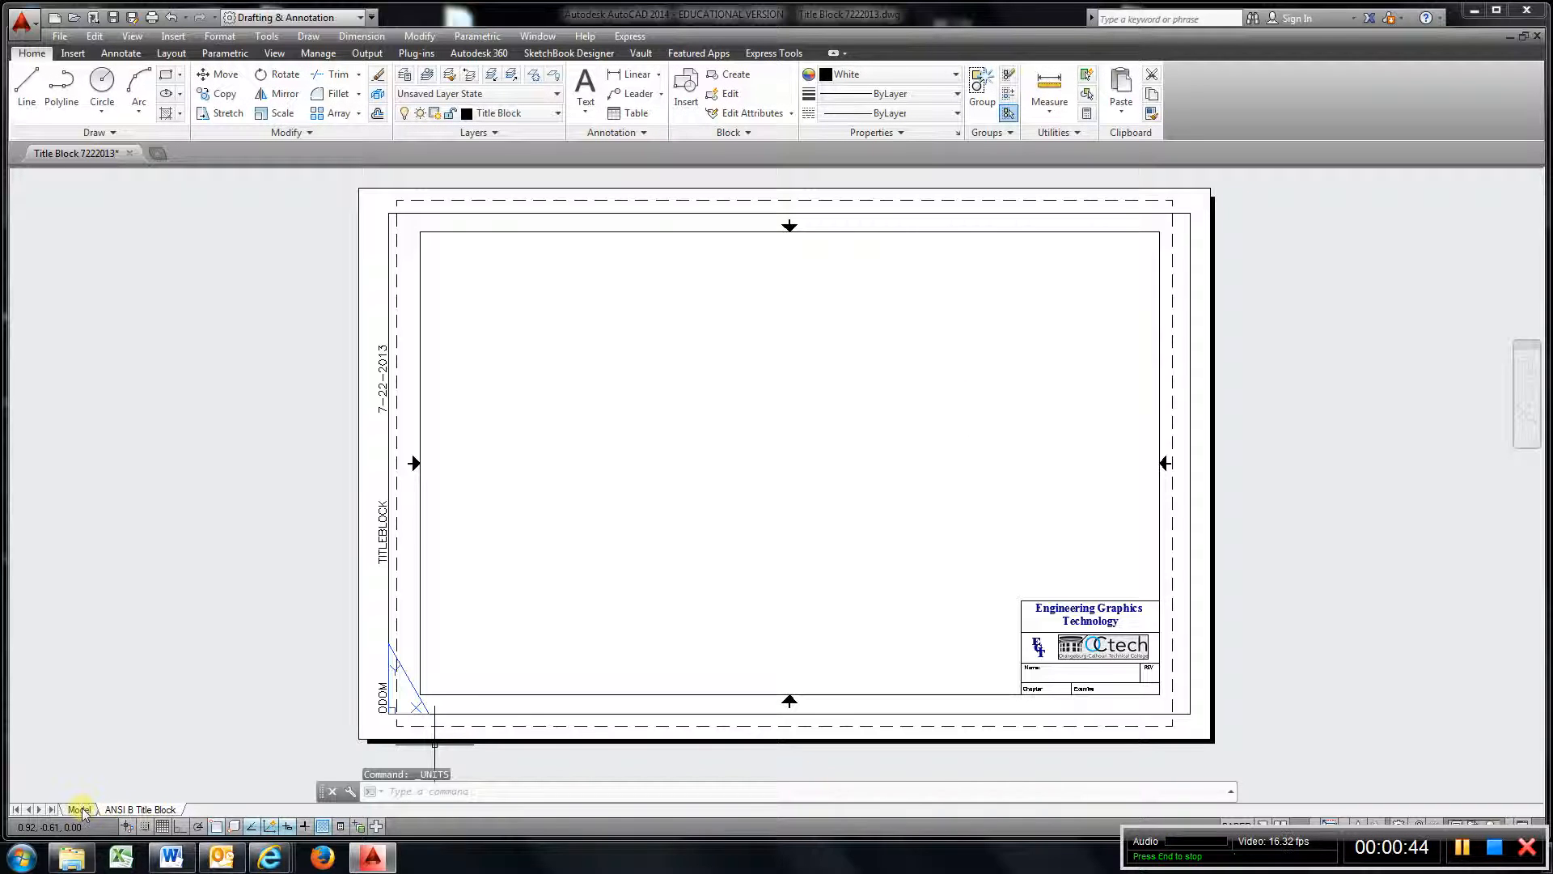
Switch to model space and create a new layer named Object in the Layer Properties Manager
click(78, 809)
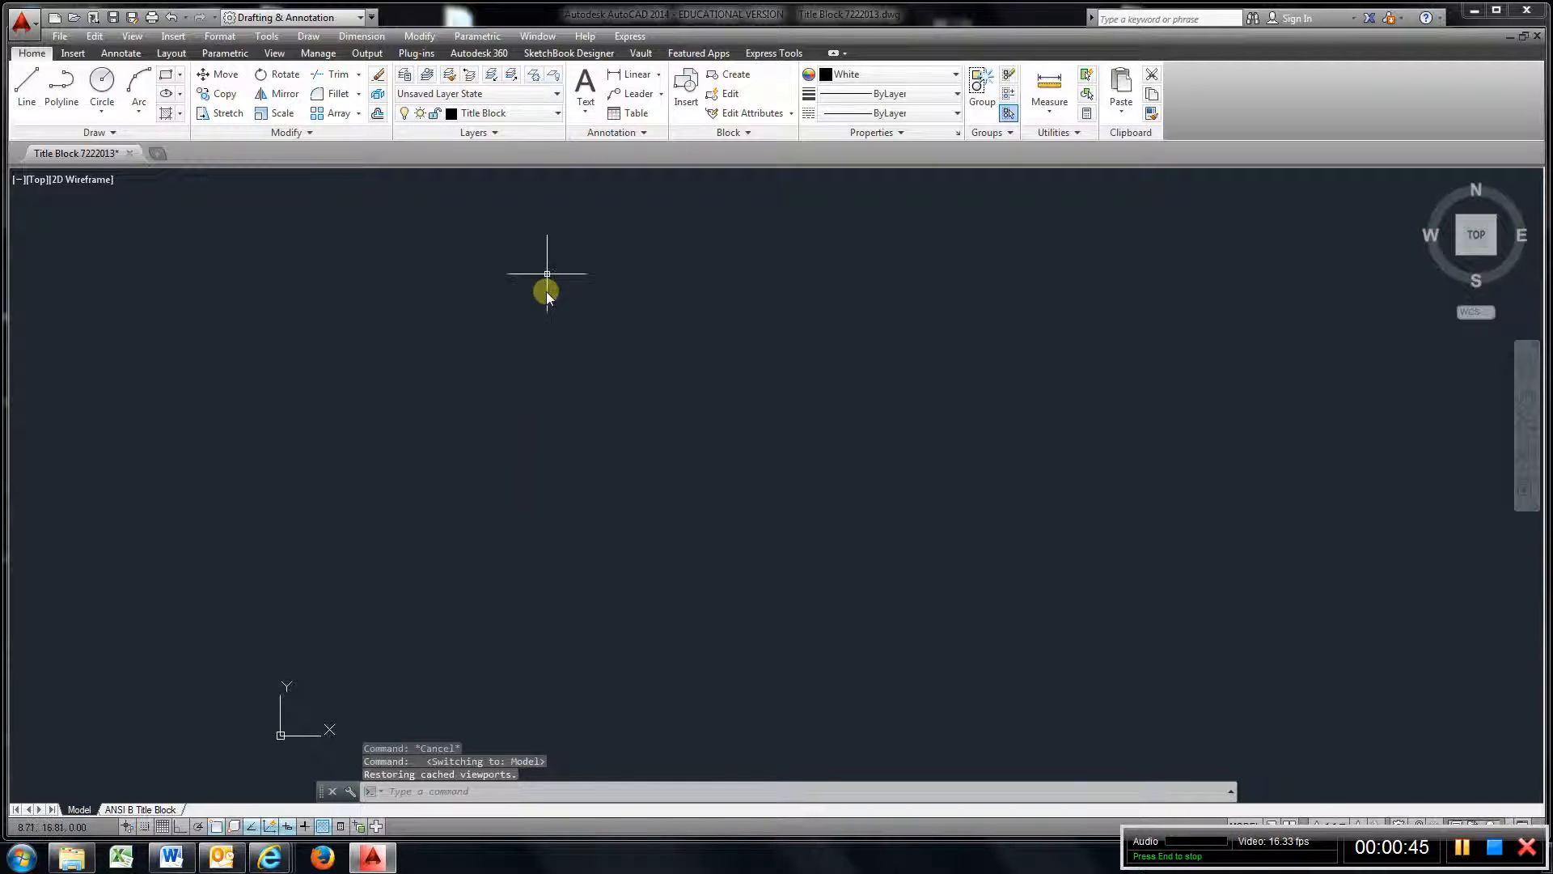
click(557, 115)
click(560, 118)
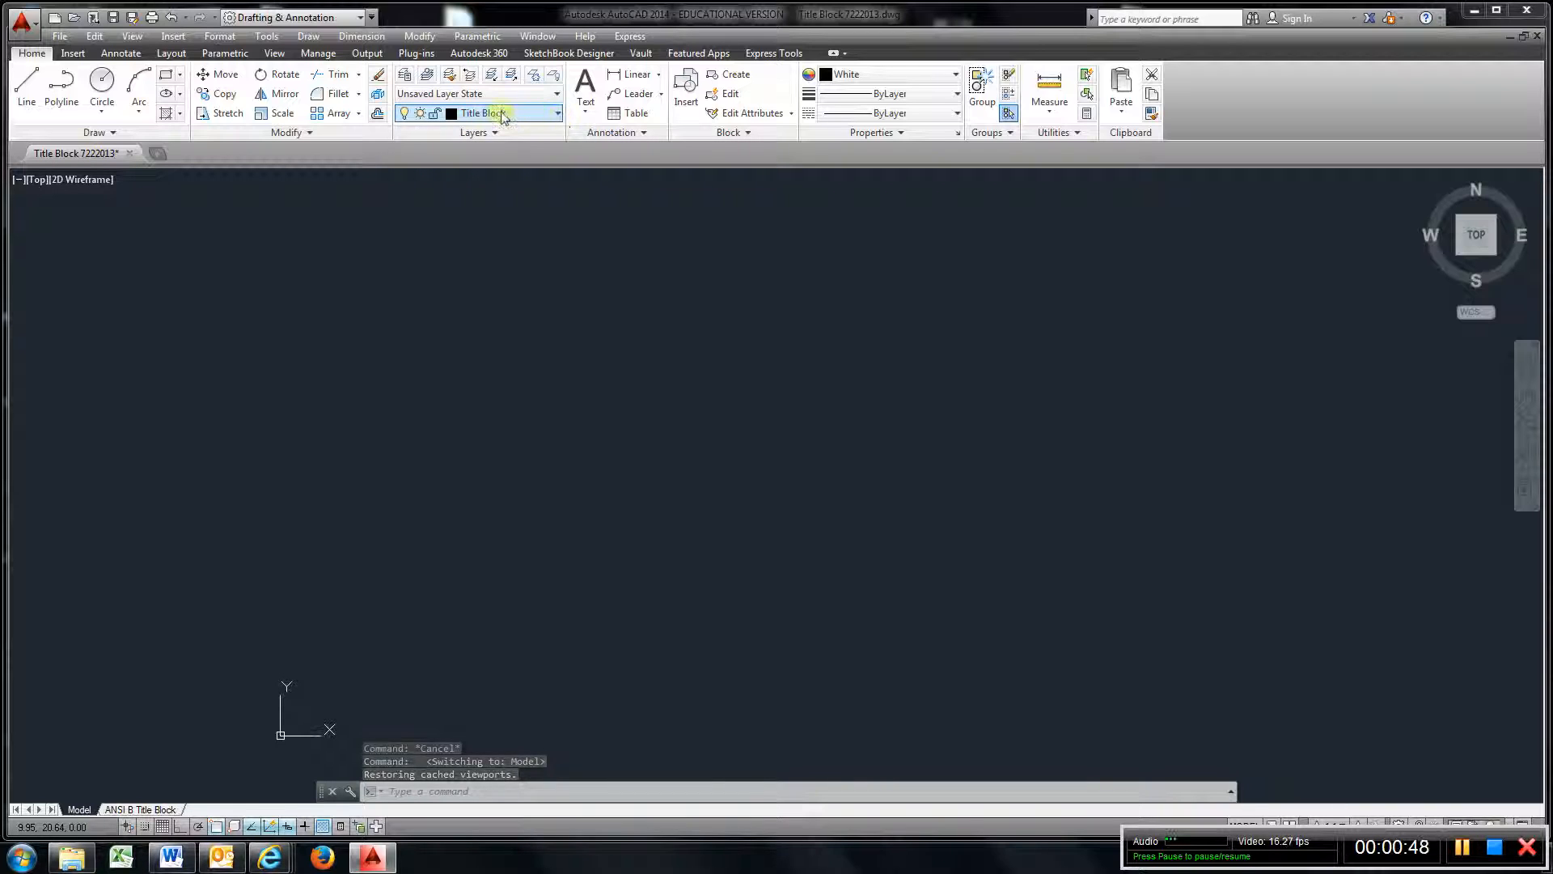
click(405, 75)
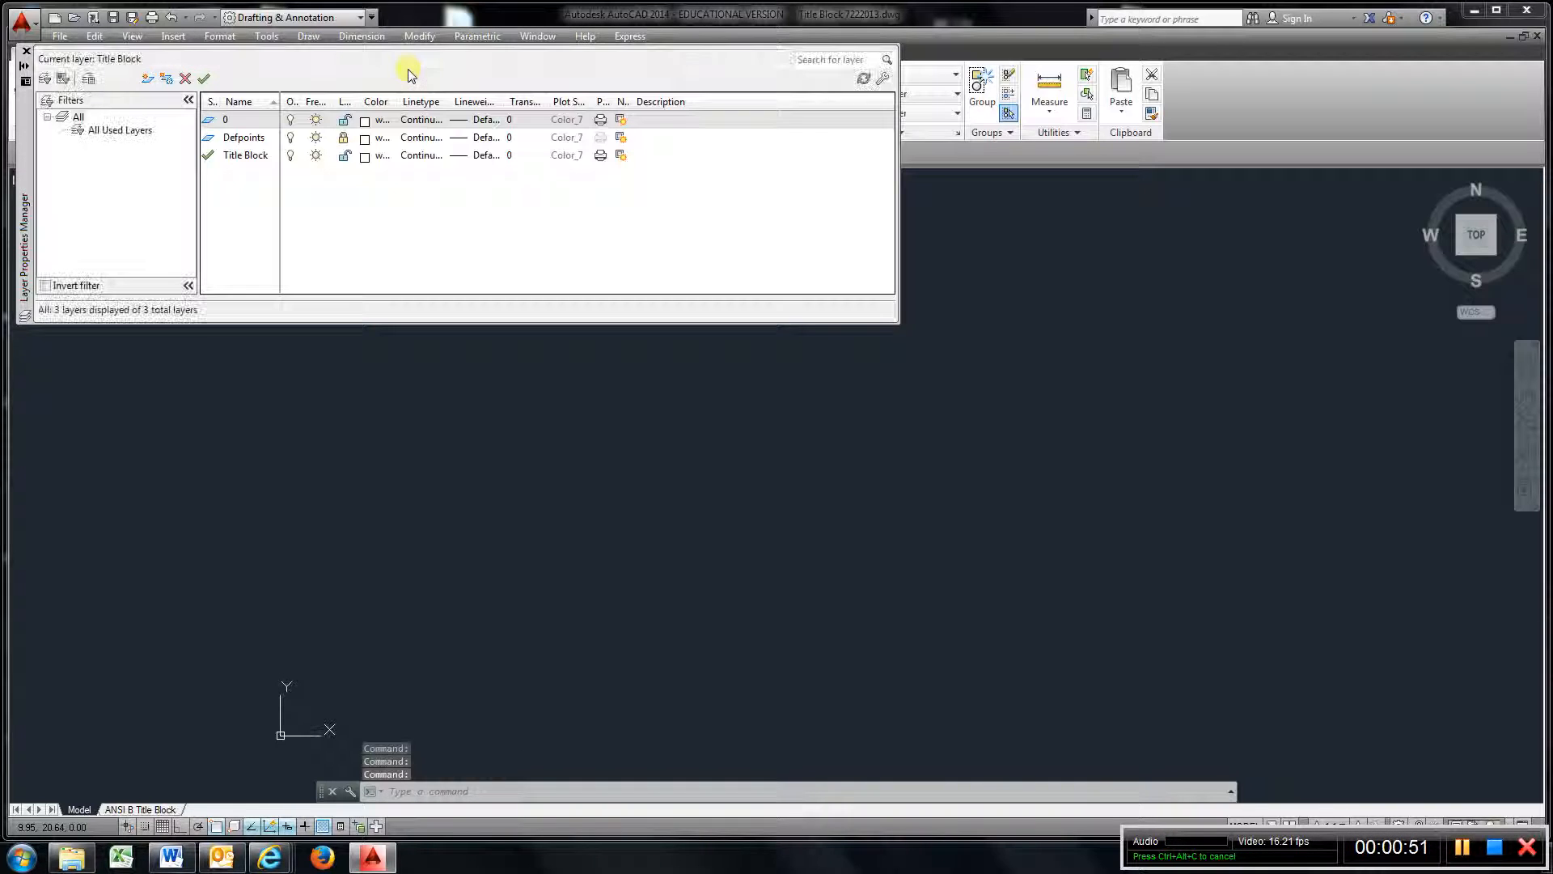
right_click(370, 218)
click(426, 291)
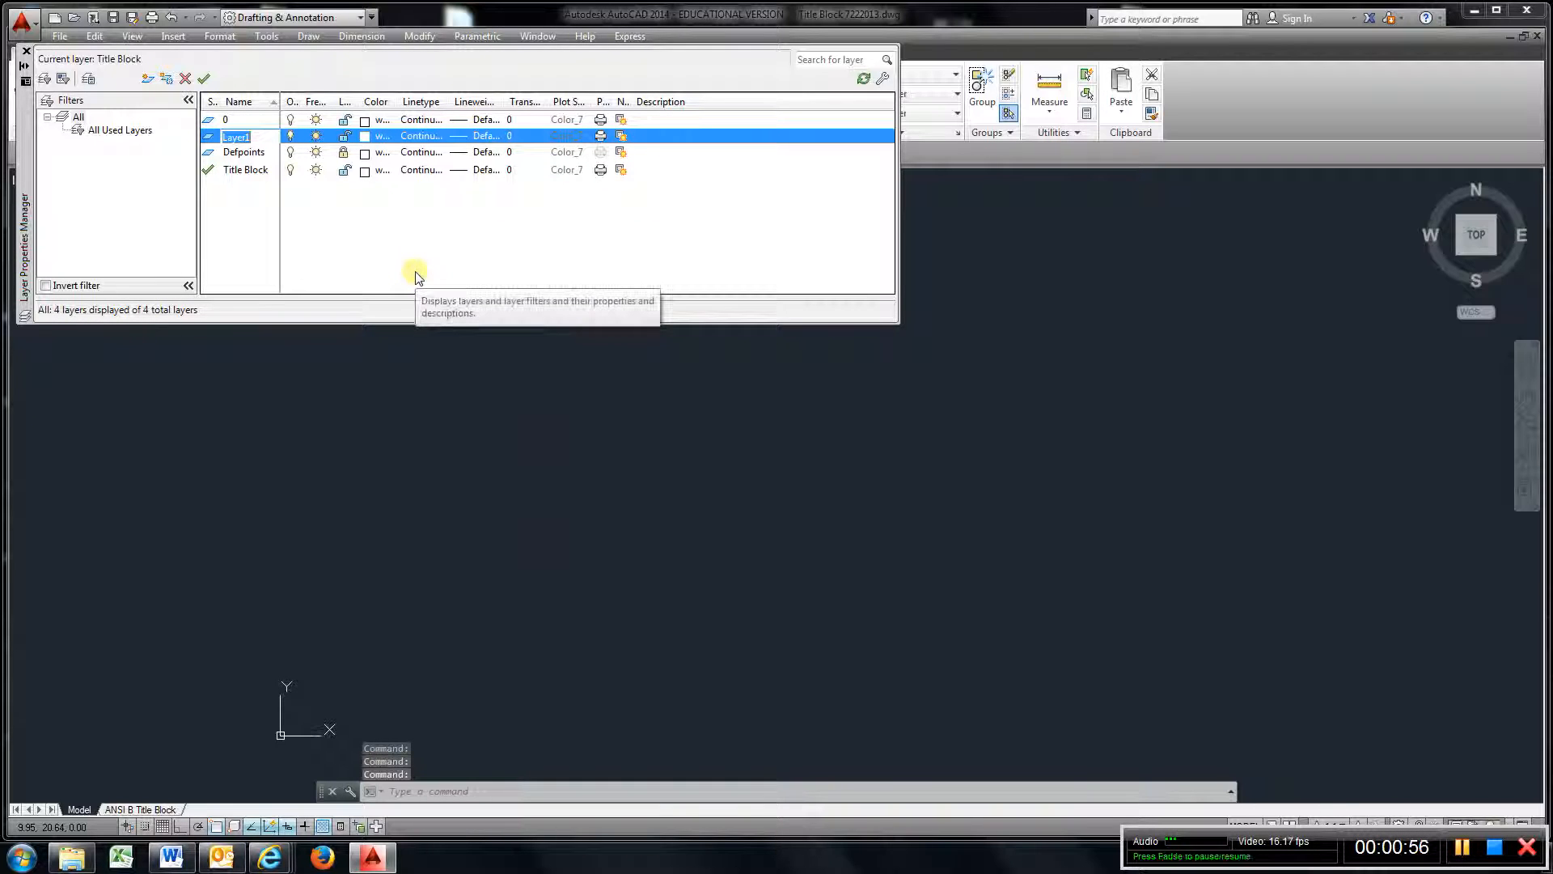
text(Objec)
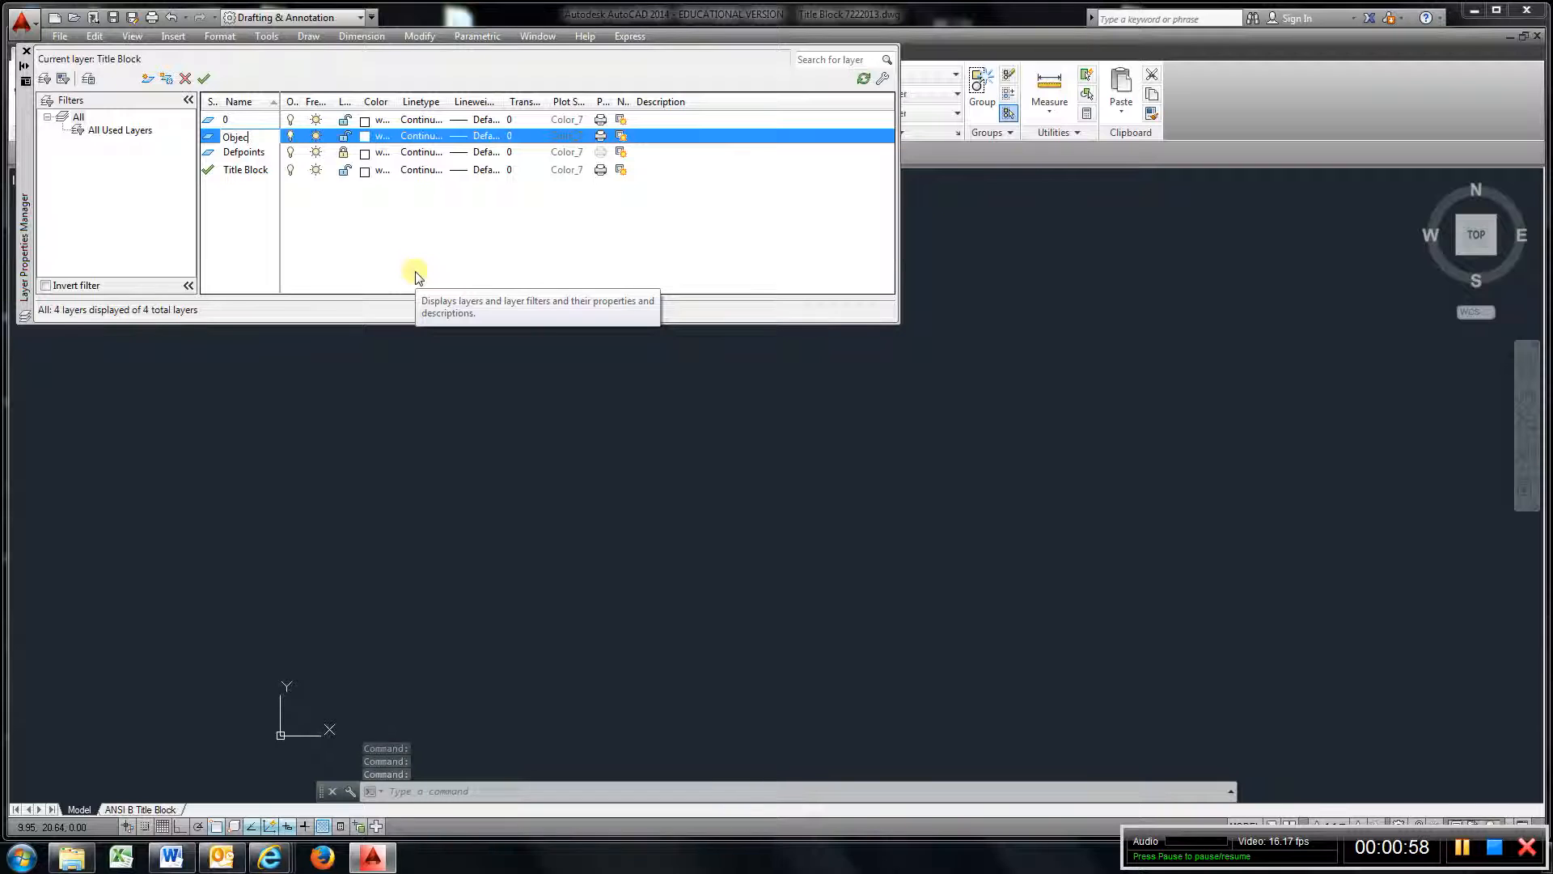
text(t)
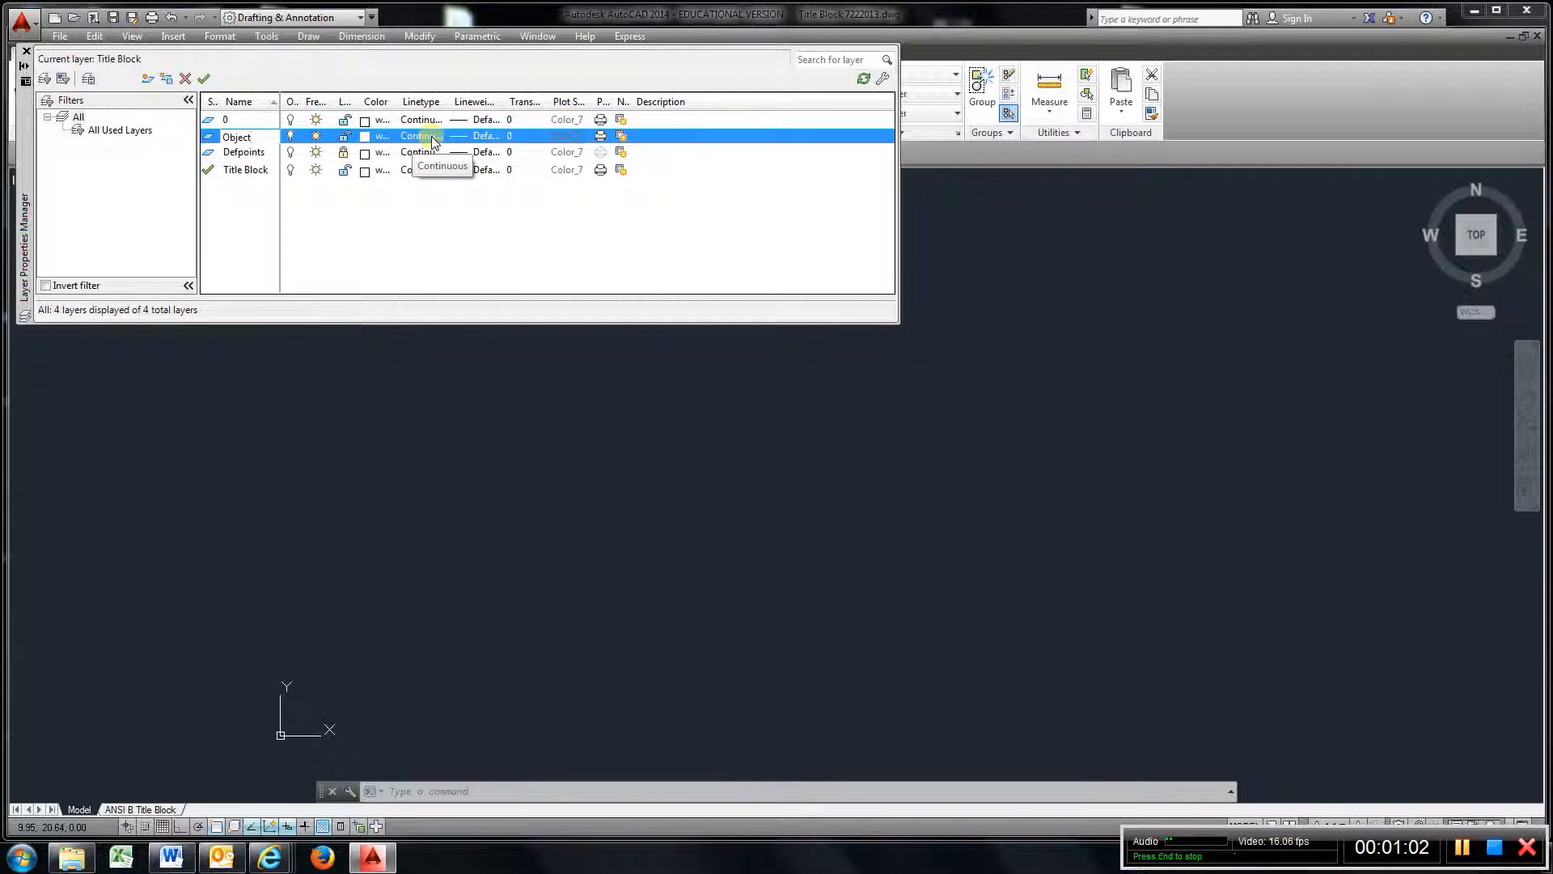
Create a new layer named Center and set its color to red
right_click(355, 231)
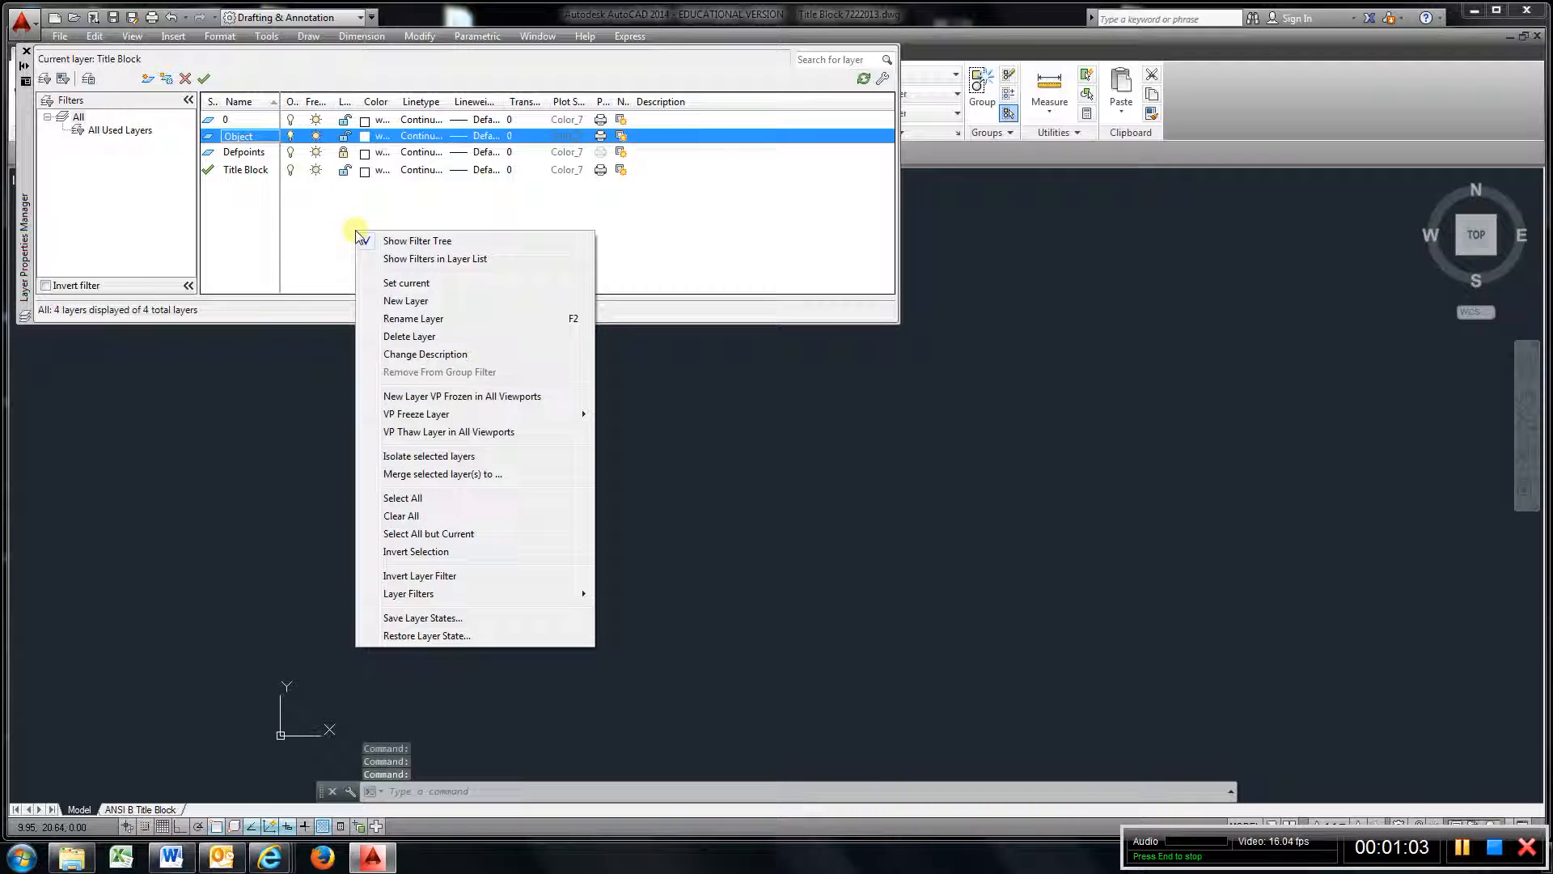
click(400, 304)
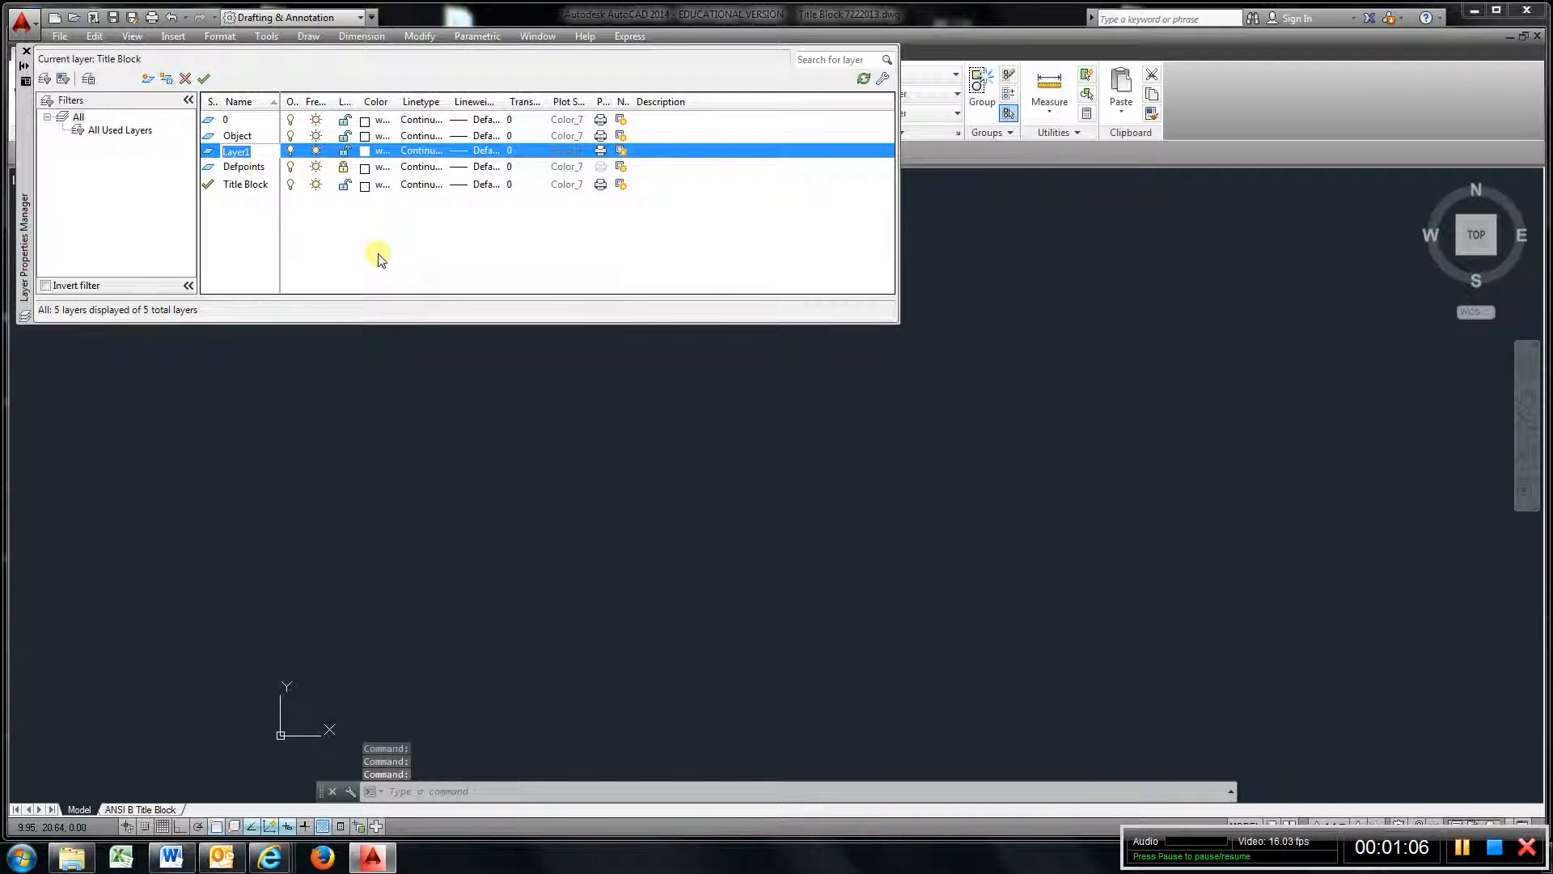
text(Ce)
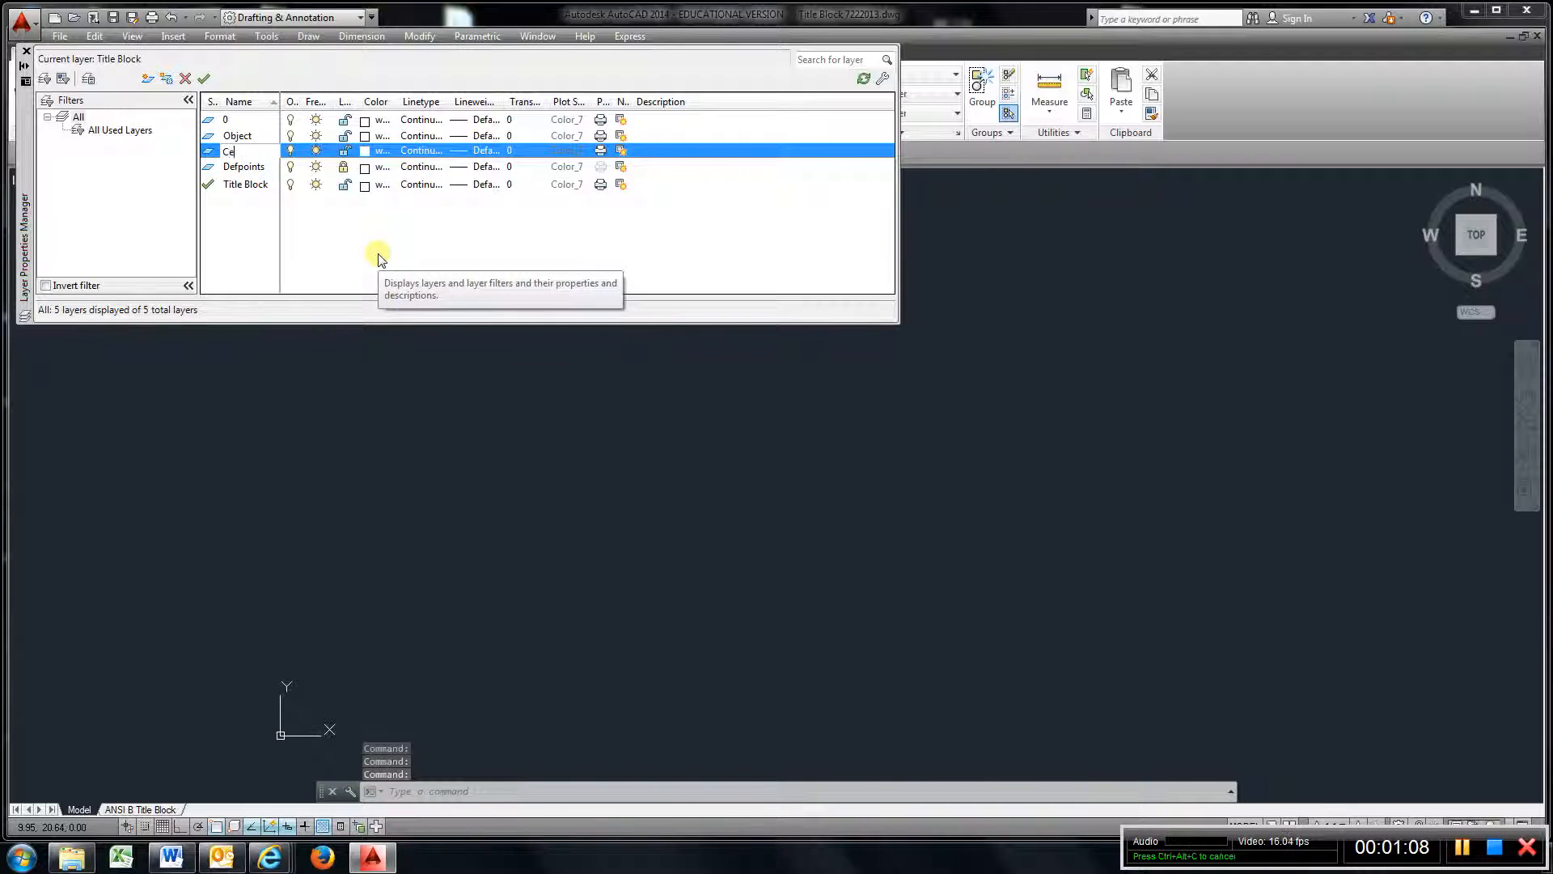
text(nter)
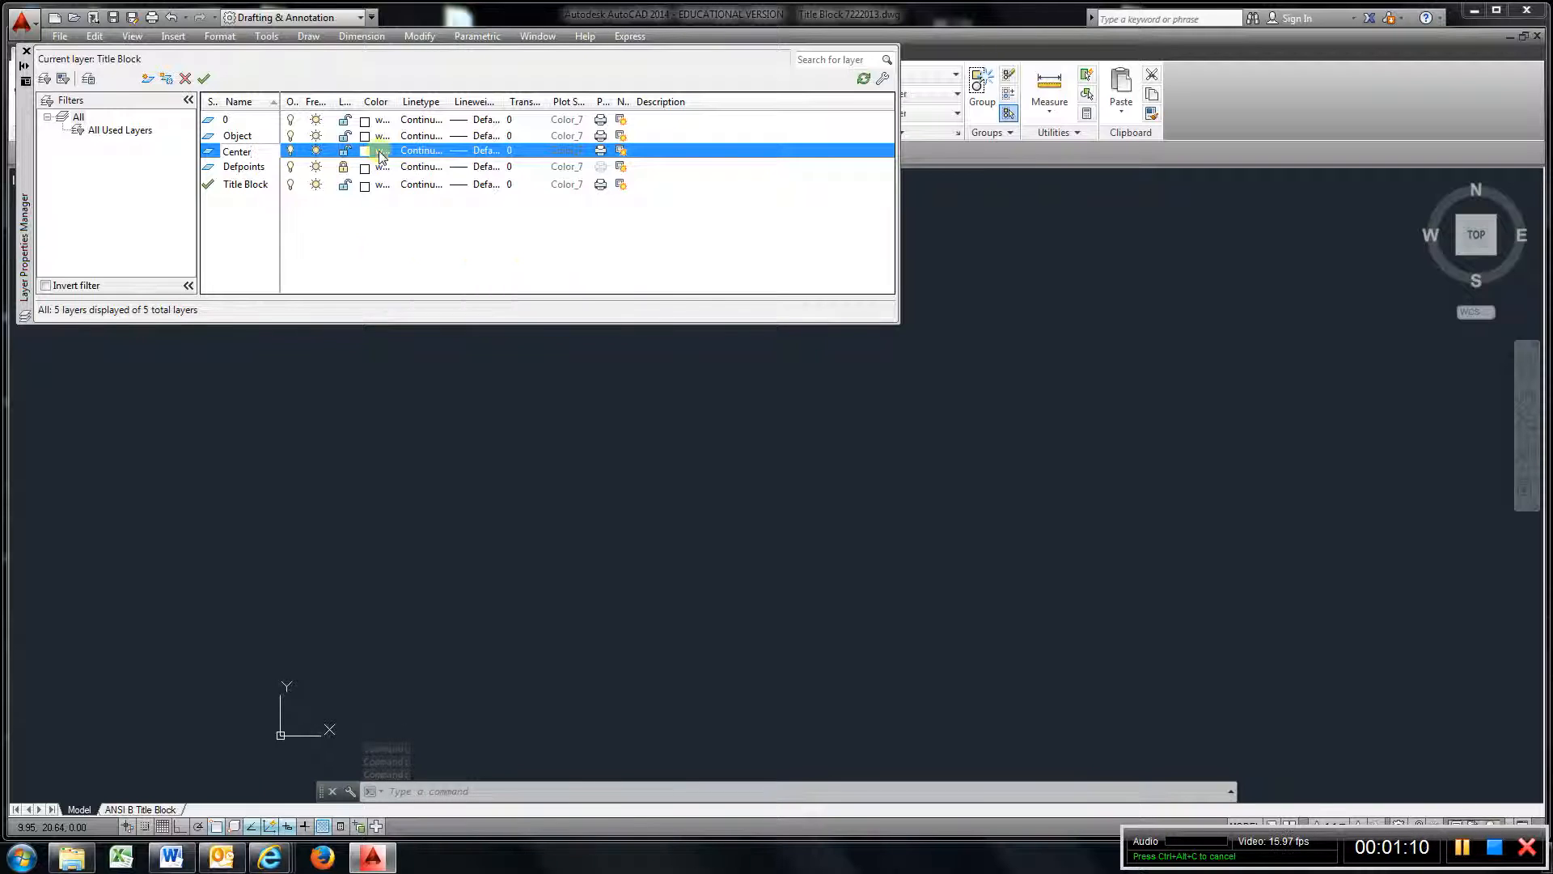
click(365, 151)
click(651, 463)
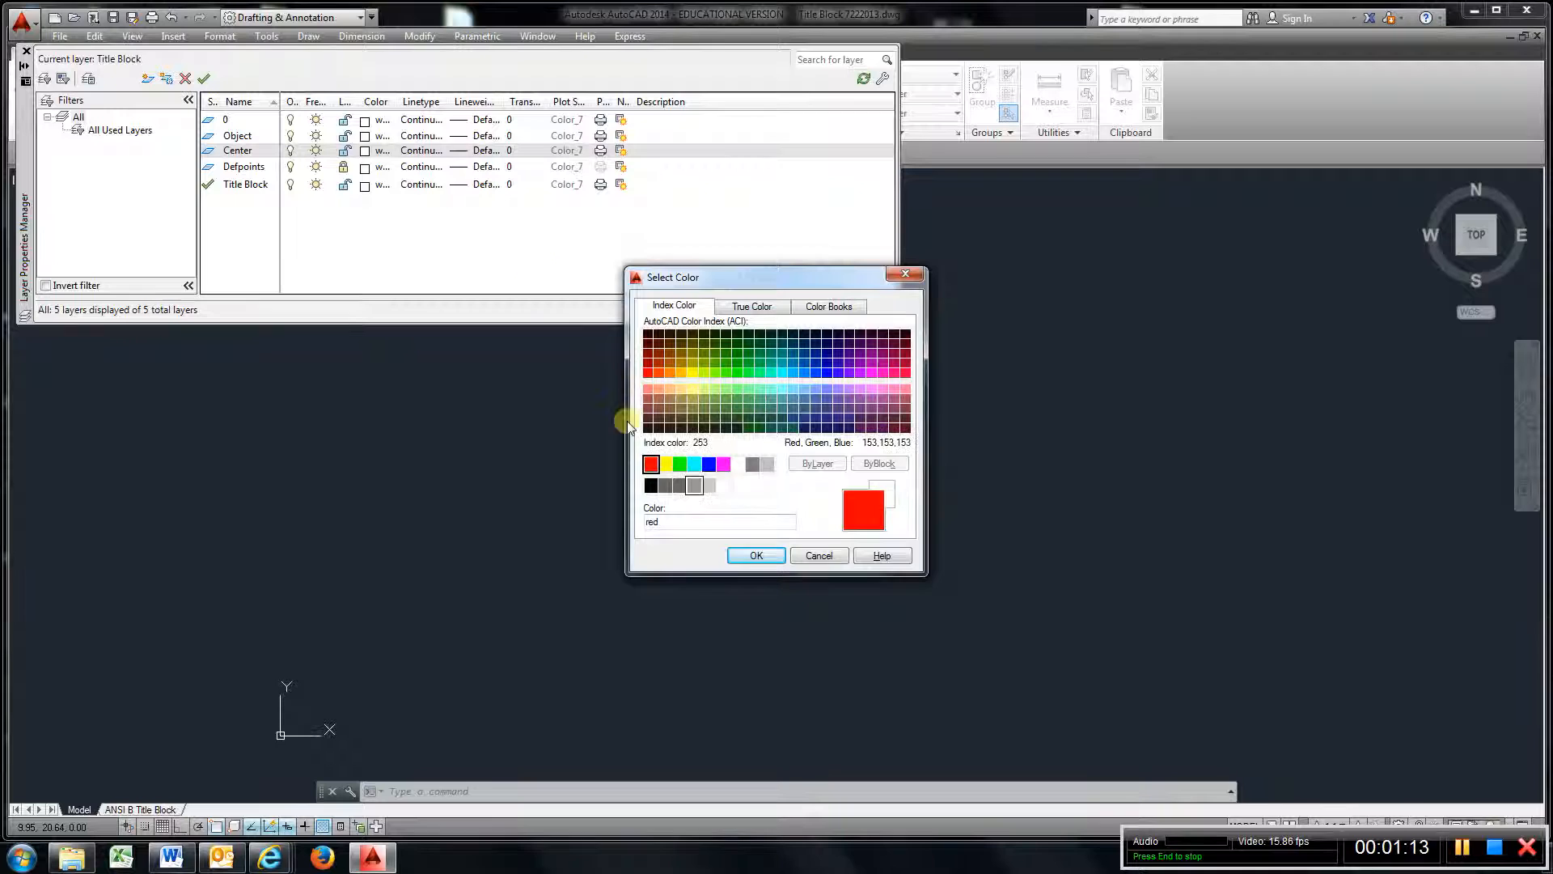
click(756, 555)
Load the CENTER linetype from acad.lin into the drawing
click(422, 151)
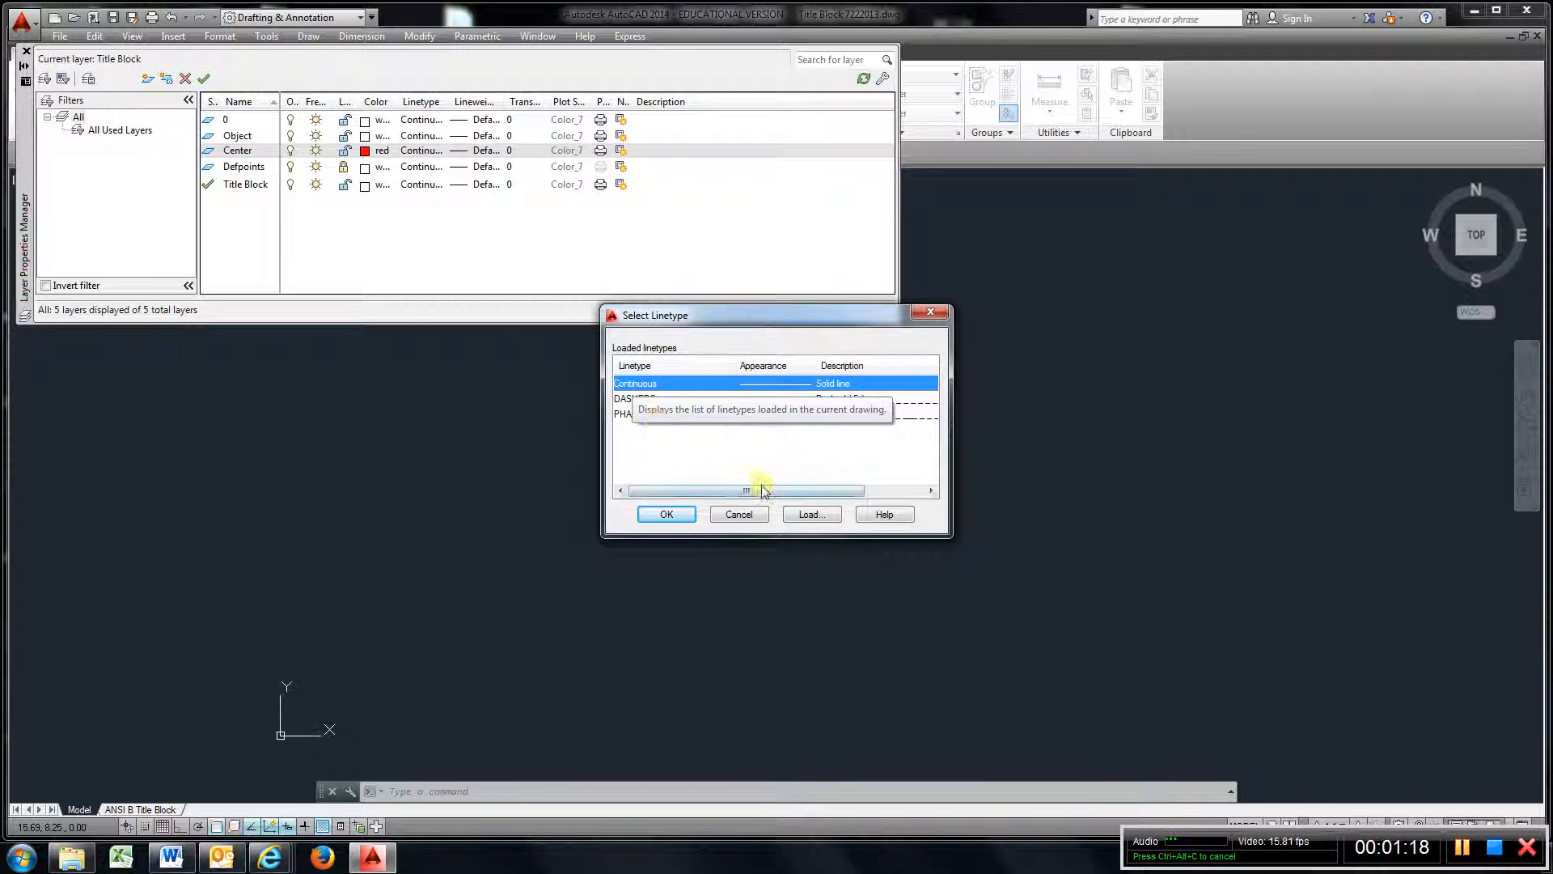
click(808, 516)
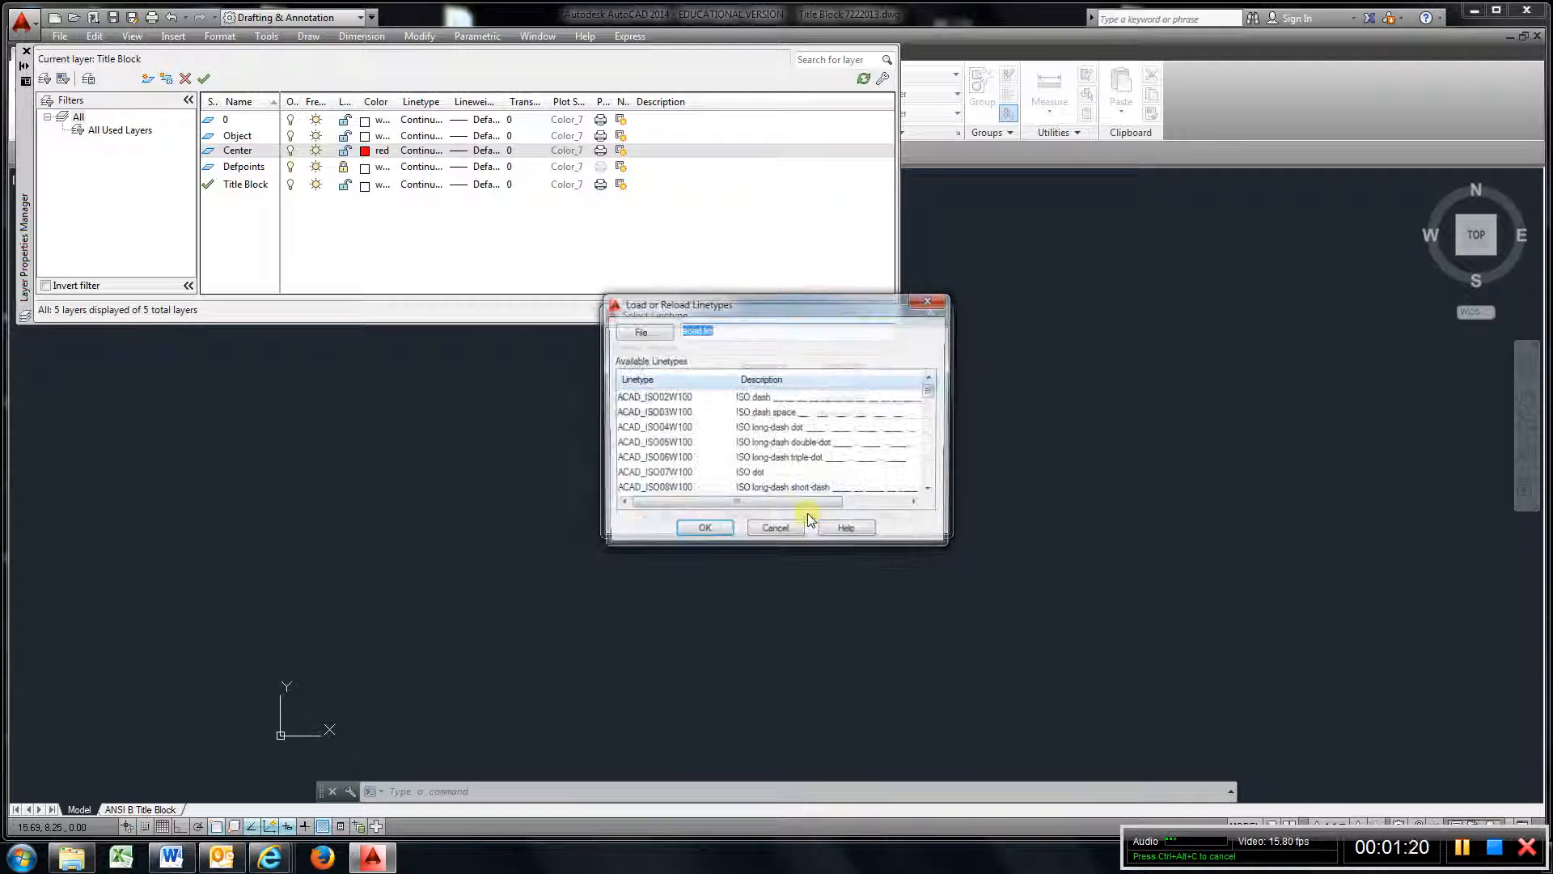
click(785, 428)
scroll(785, 427, down, 5)
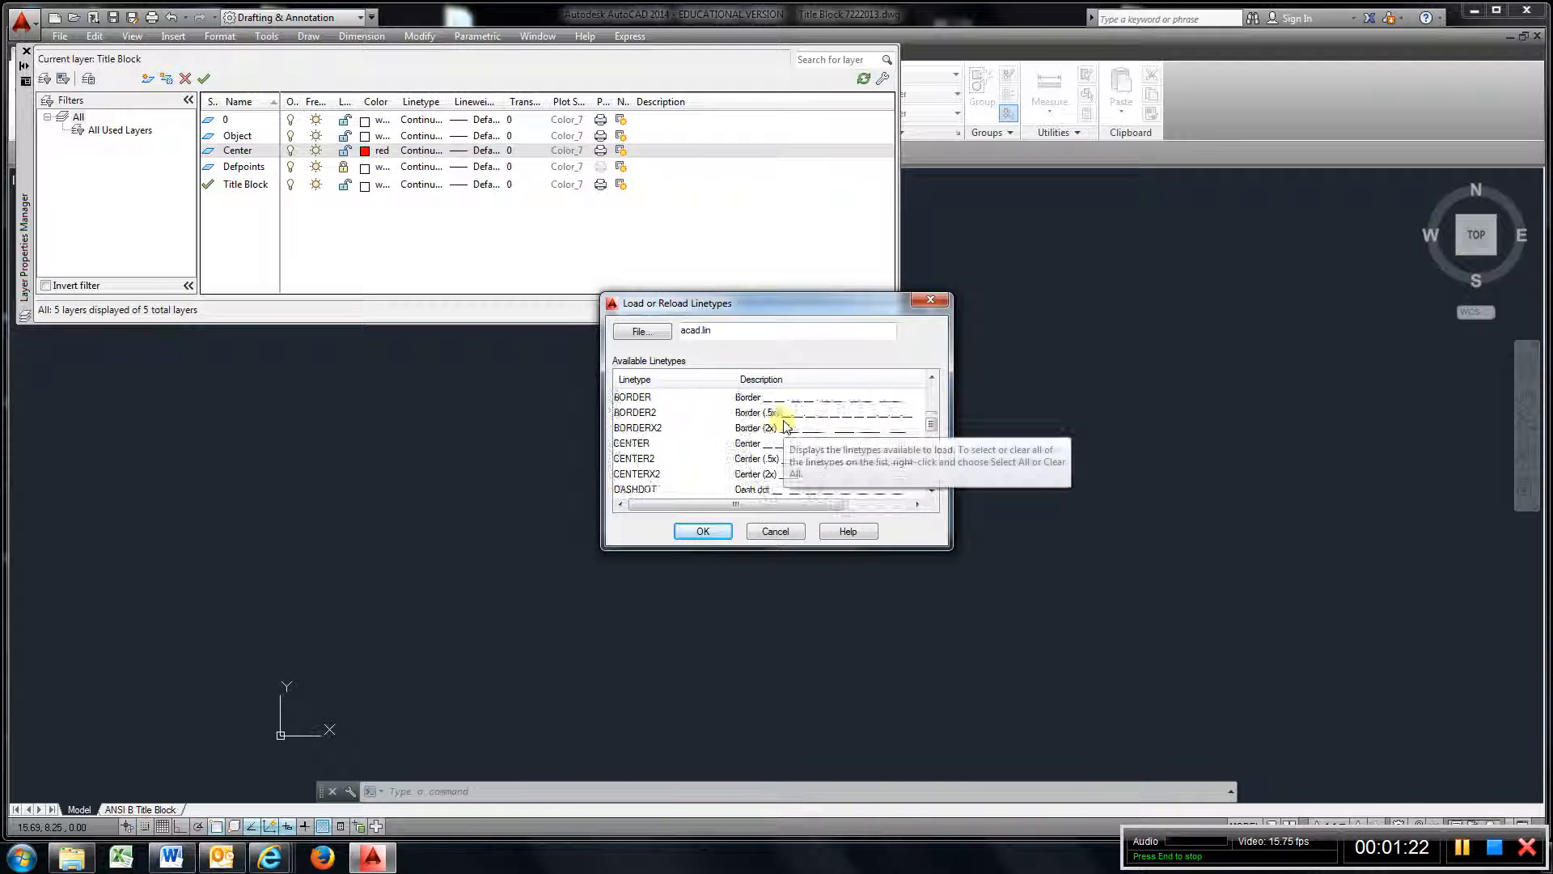
click(646, 445)
click(699, 529)
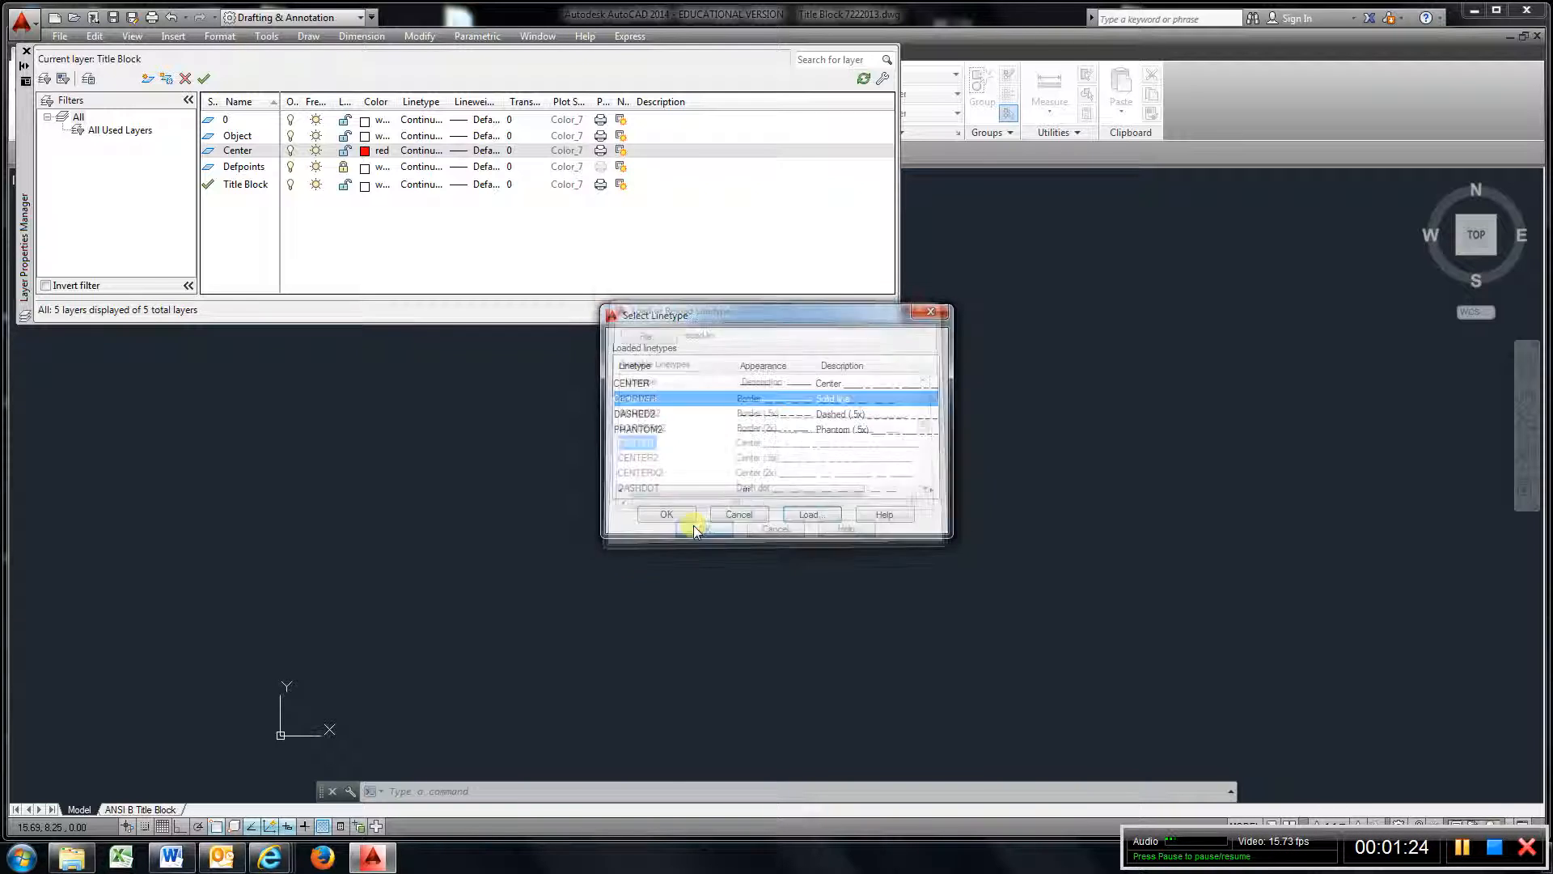
click(694, 511)
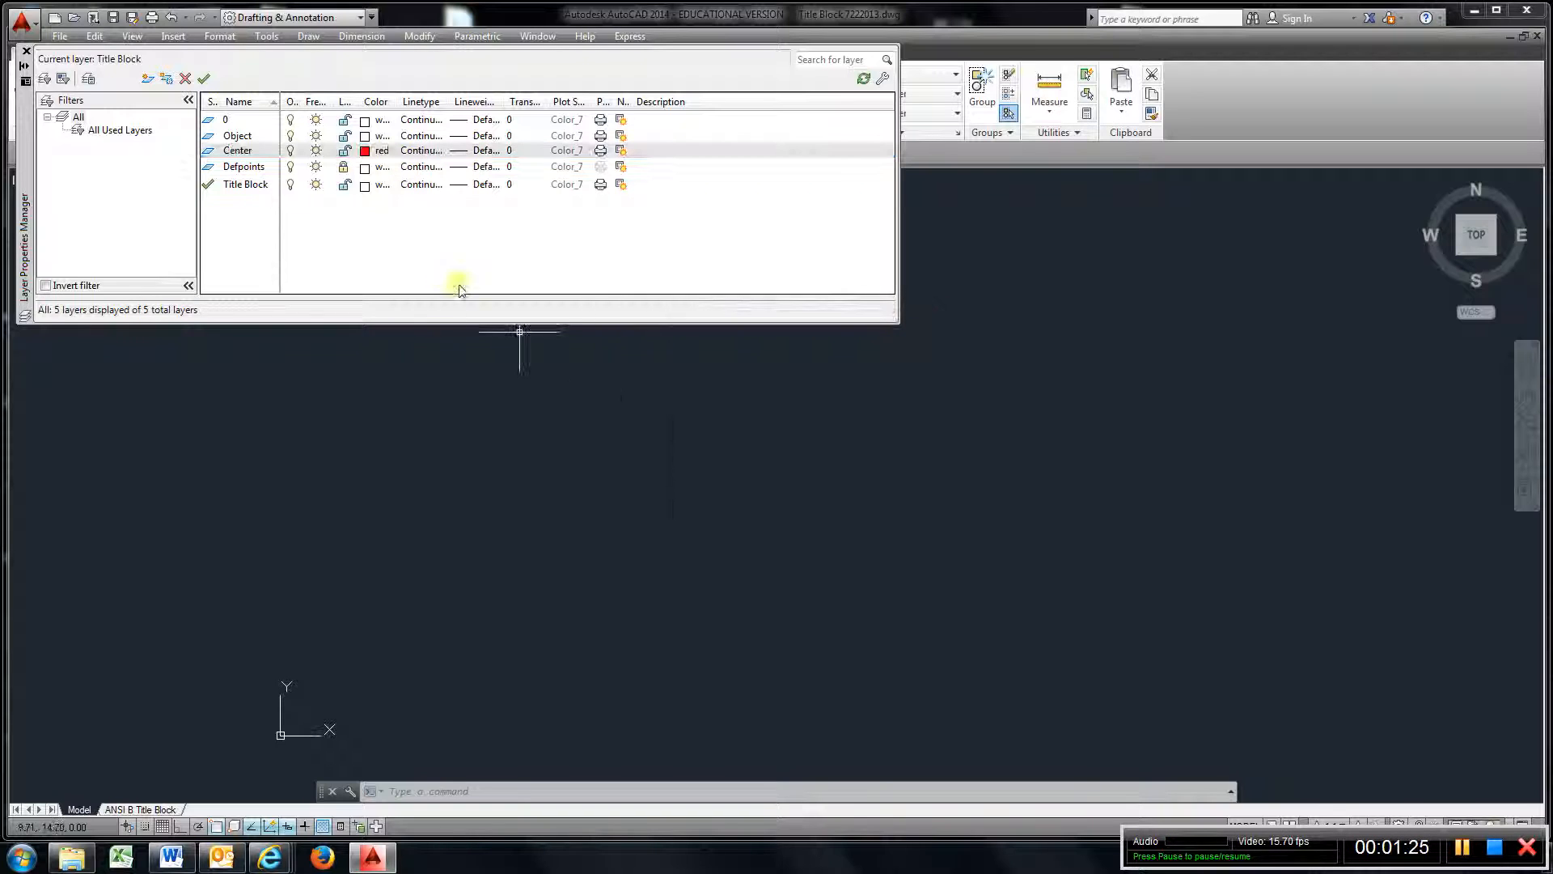
Assign the CENTER linetype to the Center layer
click(409, 151)
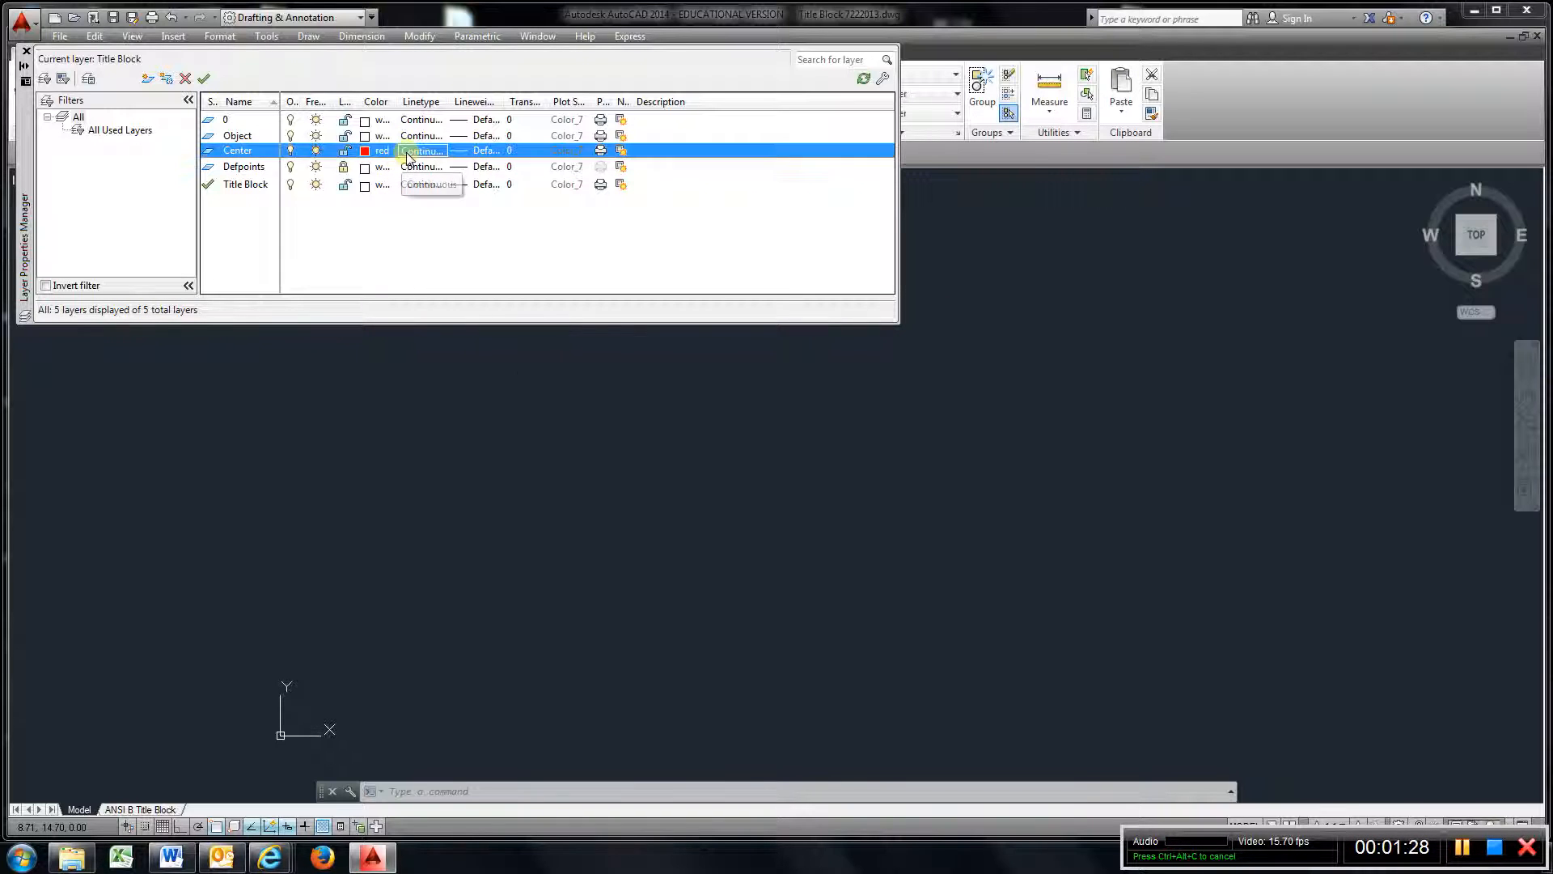
click(631, 384)
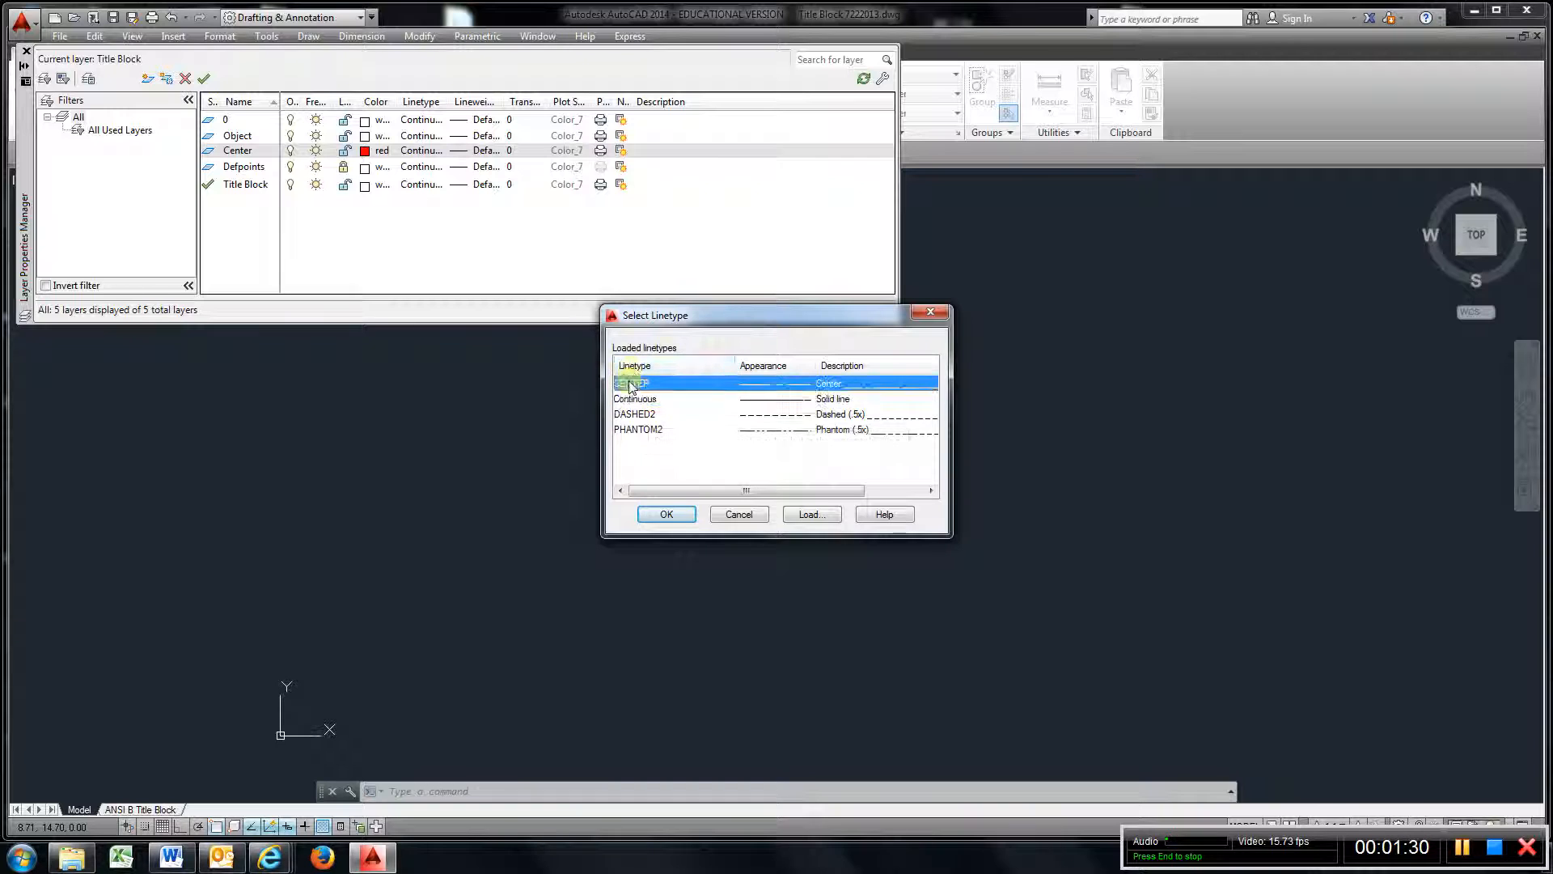
click(666, 515)
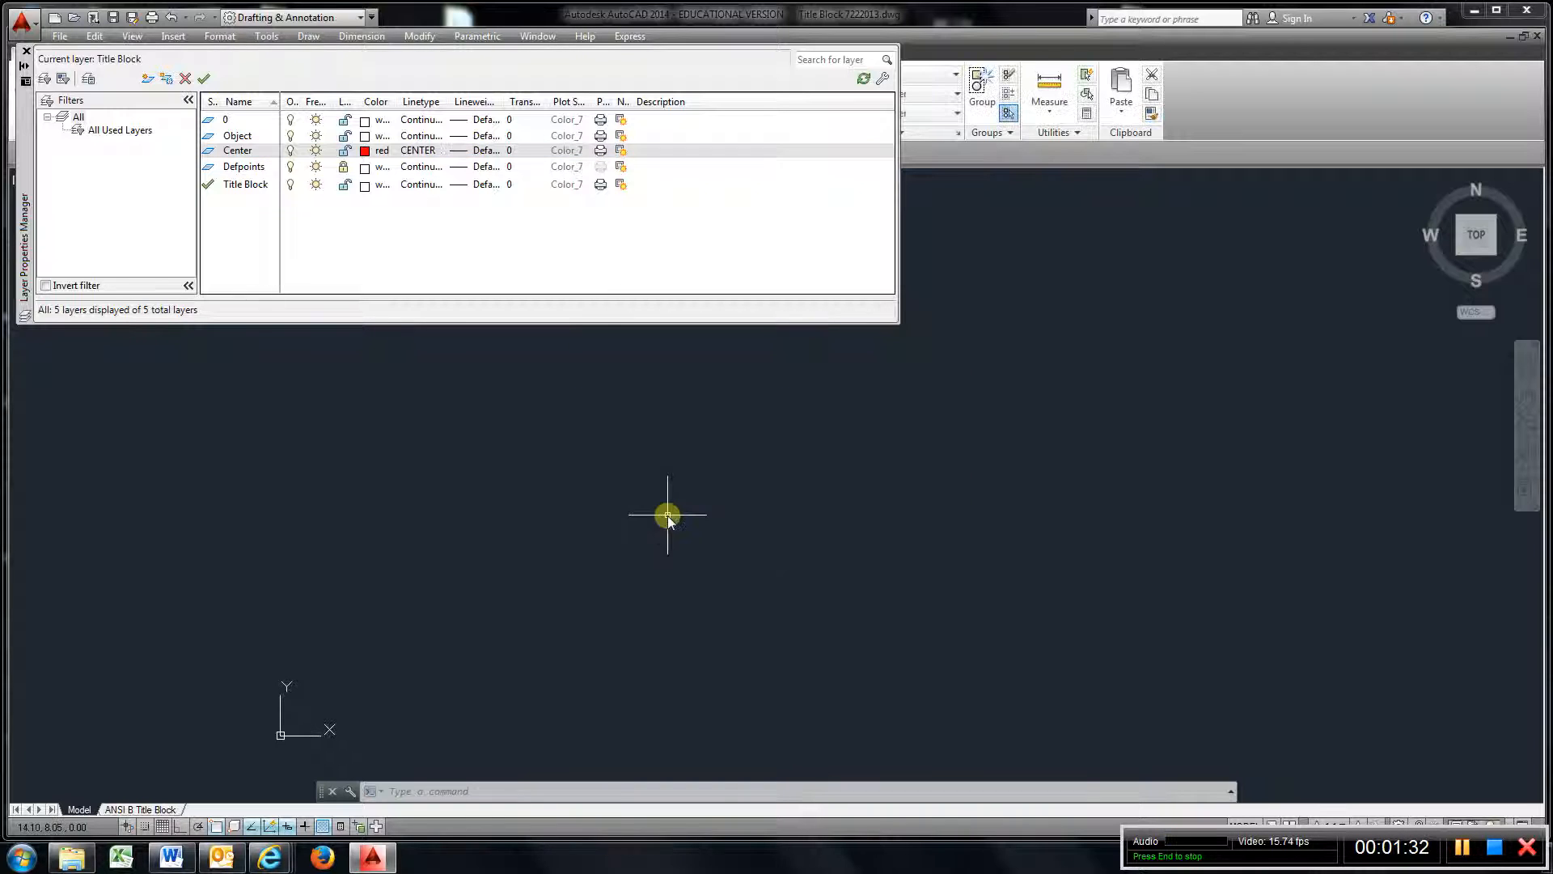
Create a new layer named Hidden and set its color to cyan
right_click(402, 232)
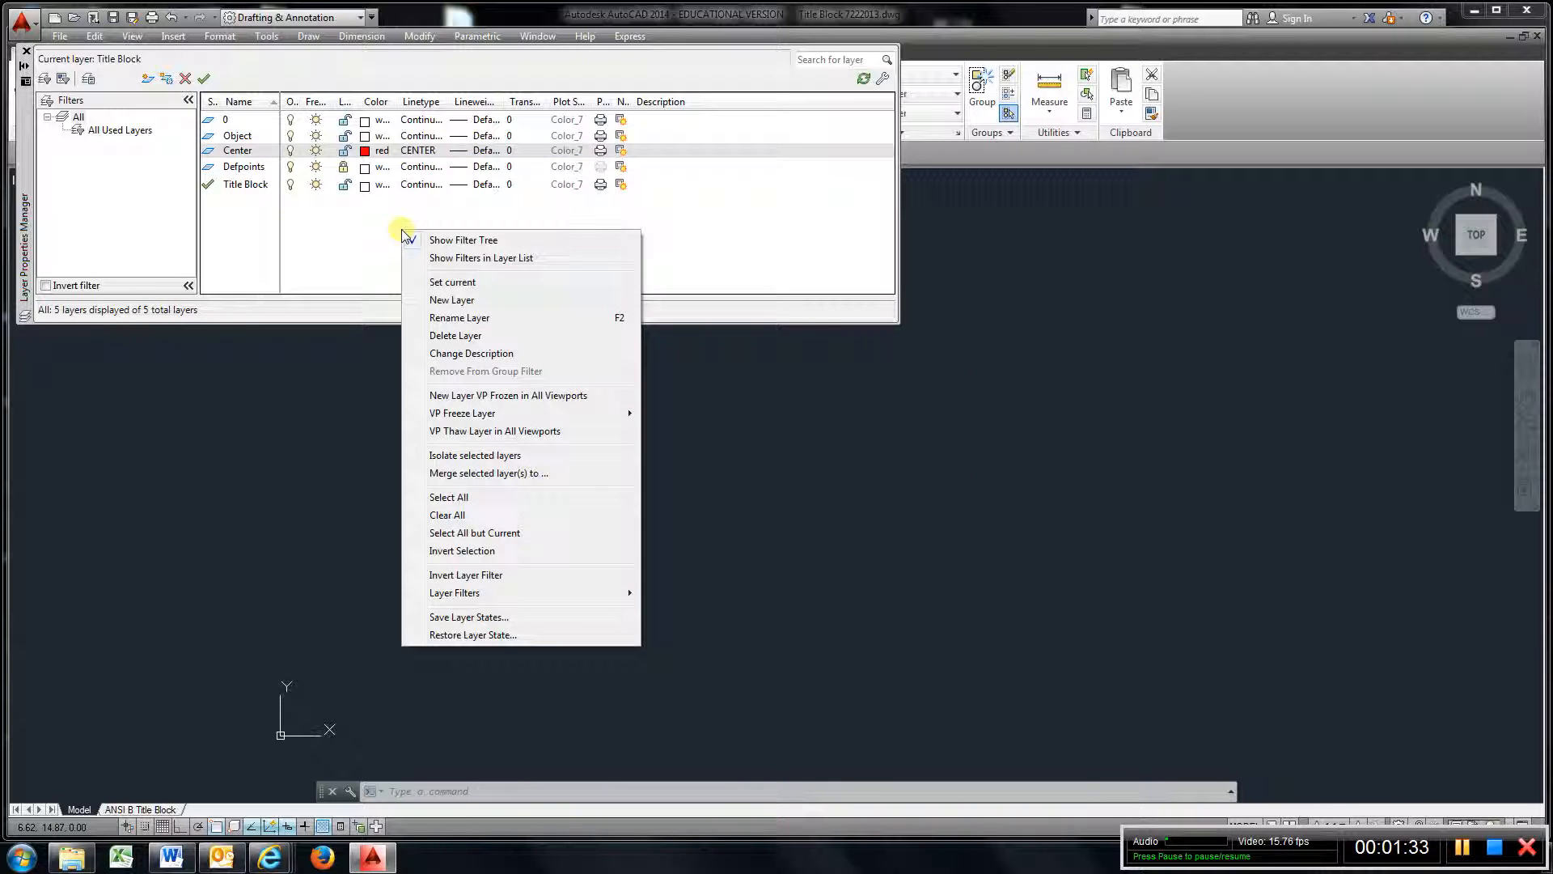
click(453, 300)
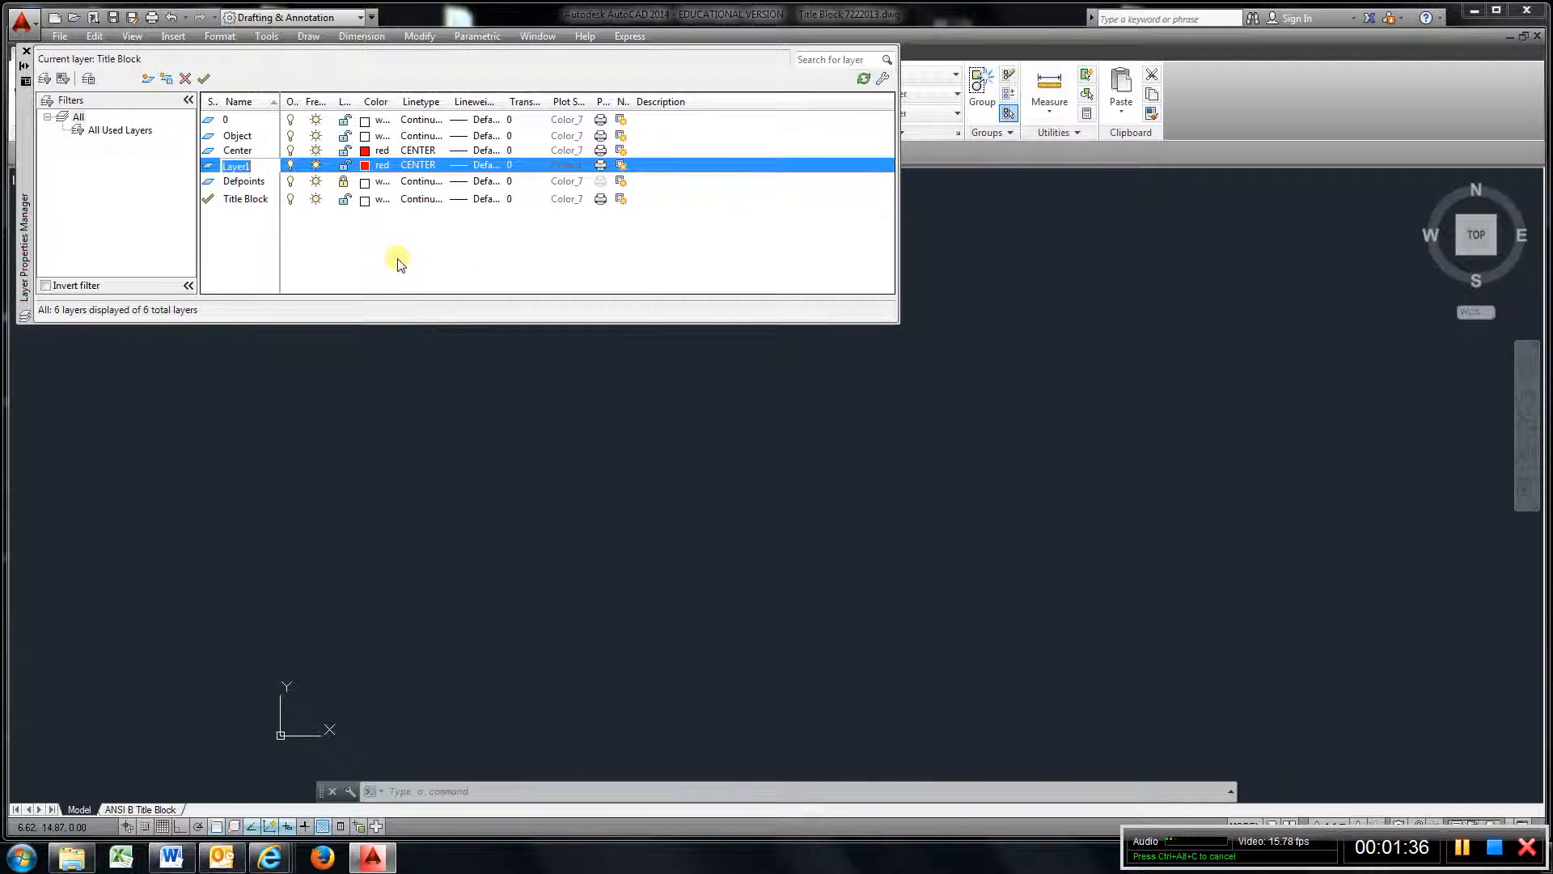
text(Hidden)
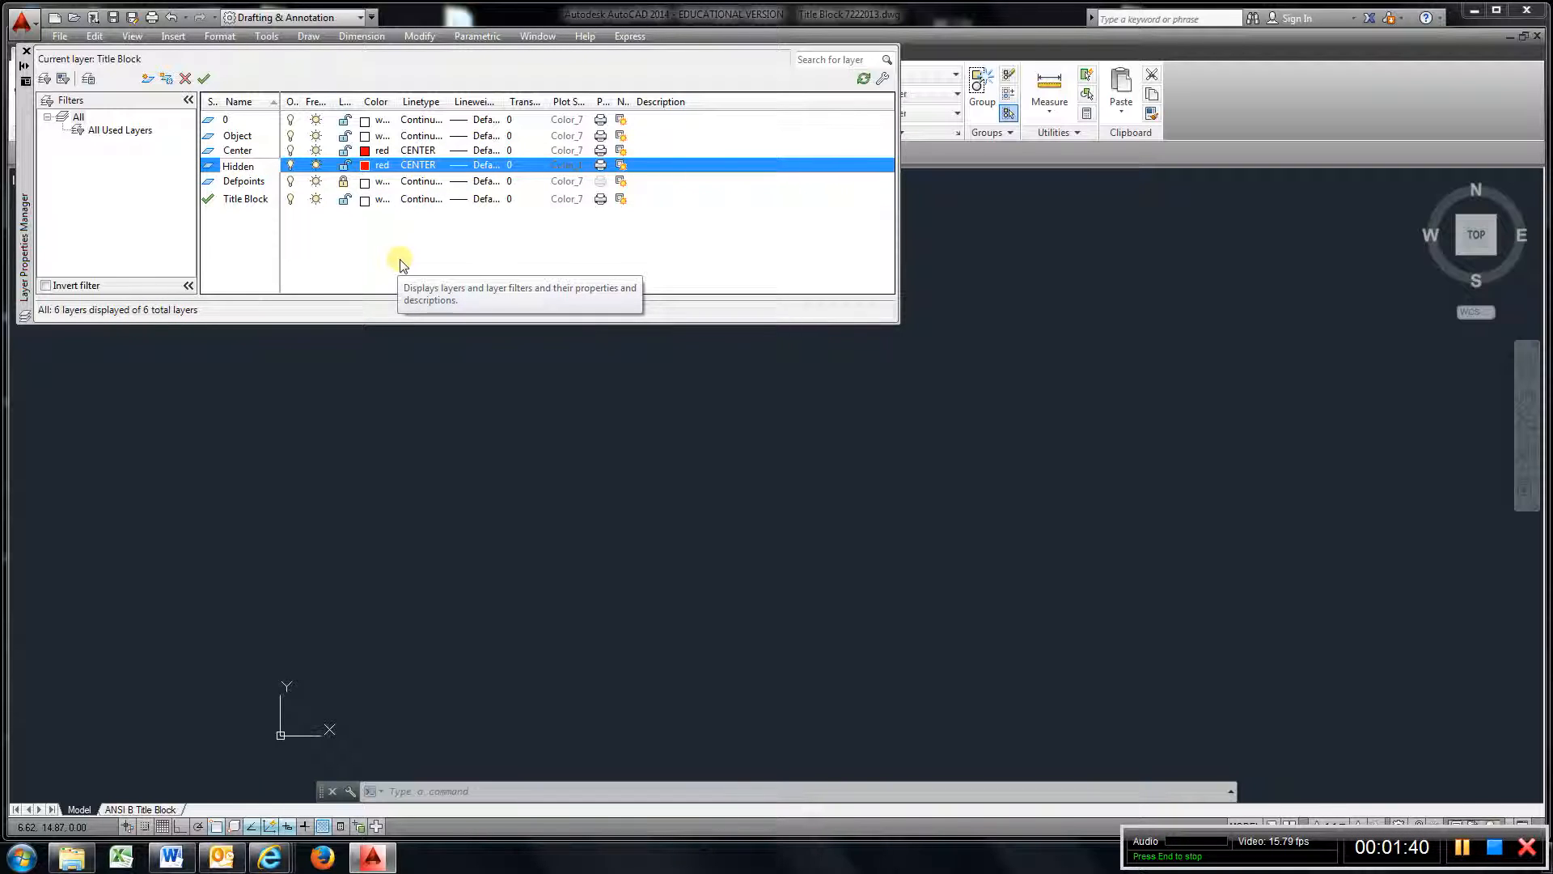
click(377, 165)
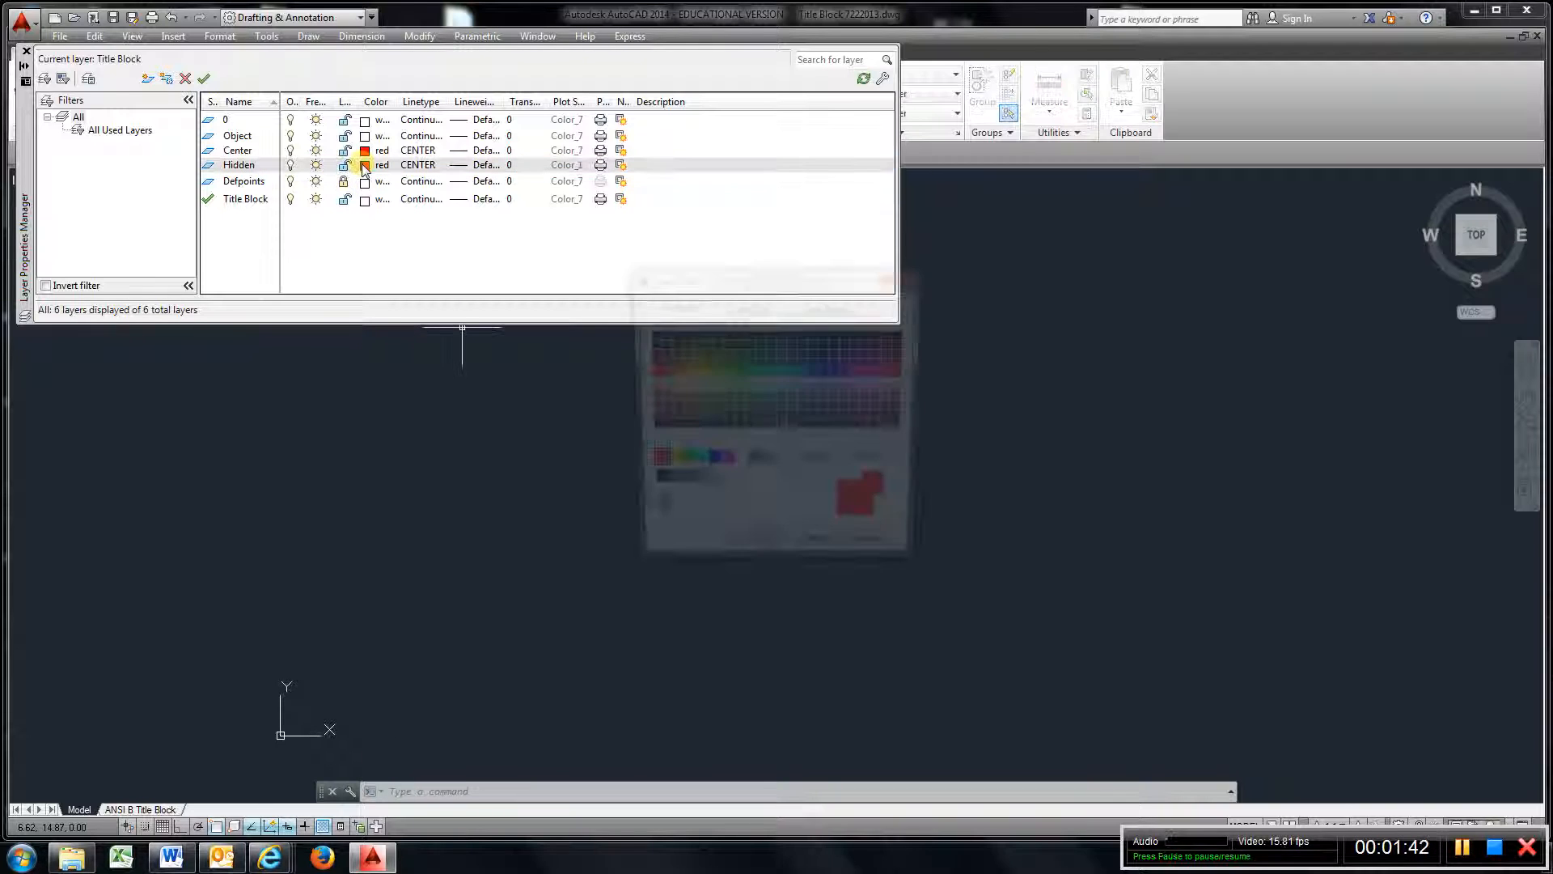
click(694, 465)
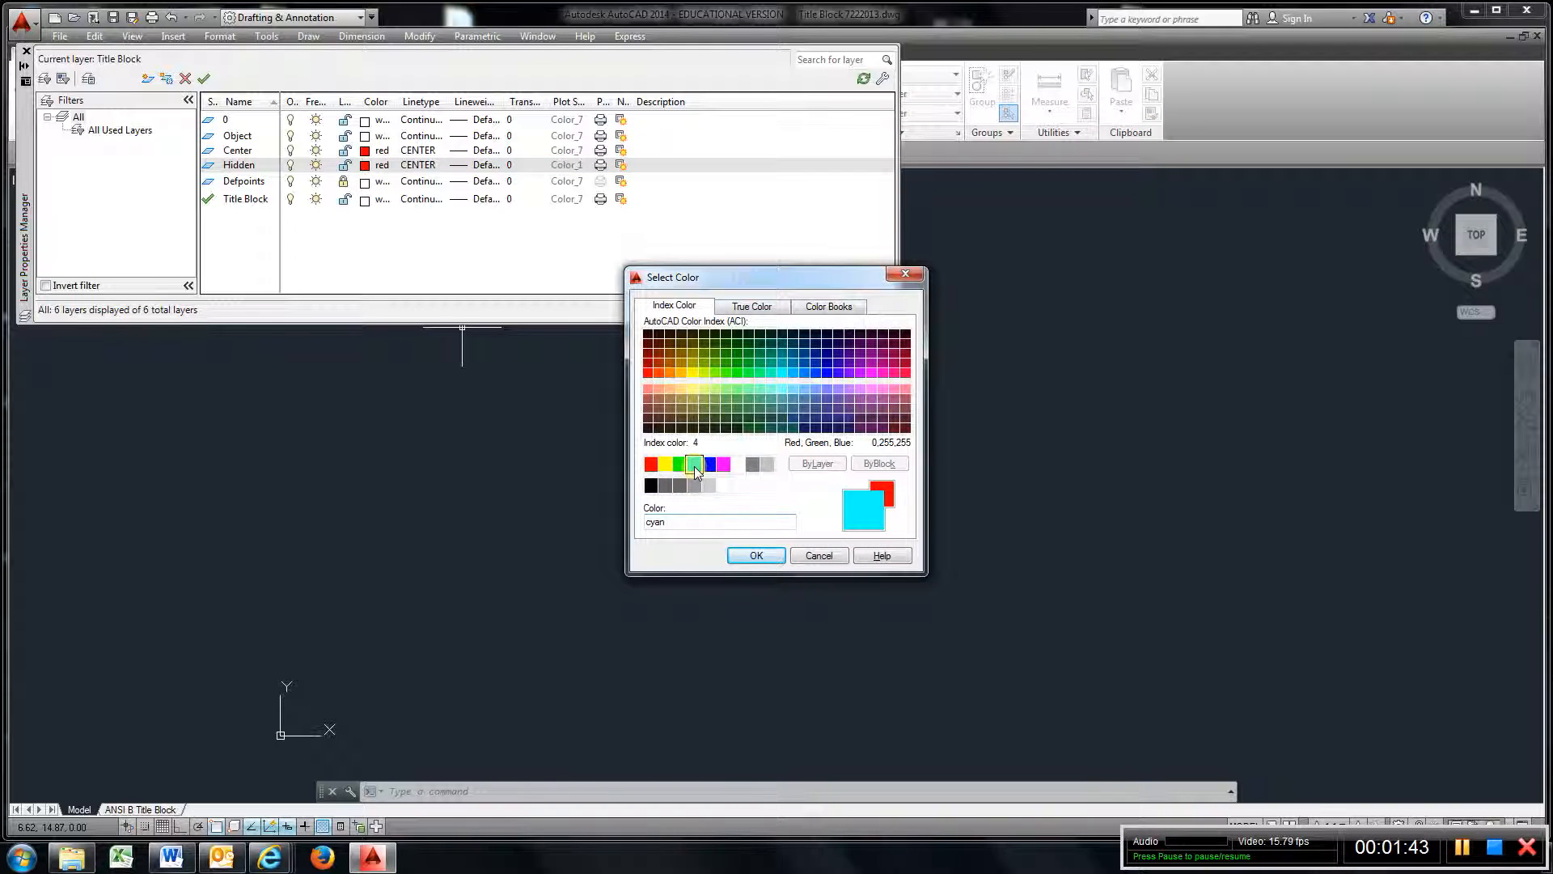
click(740, 555)
Load the HIDDEN linetype from acad.lin and assign it to the Hidden layer
click(418, 165)
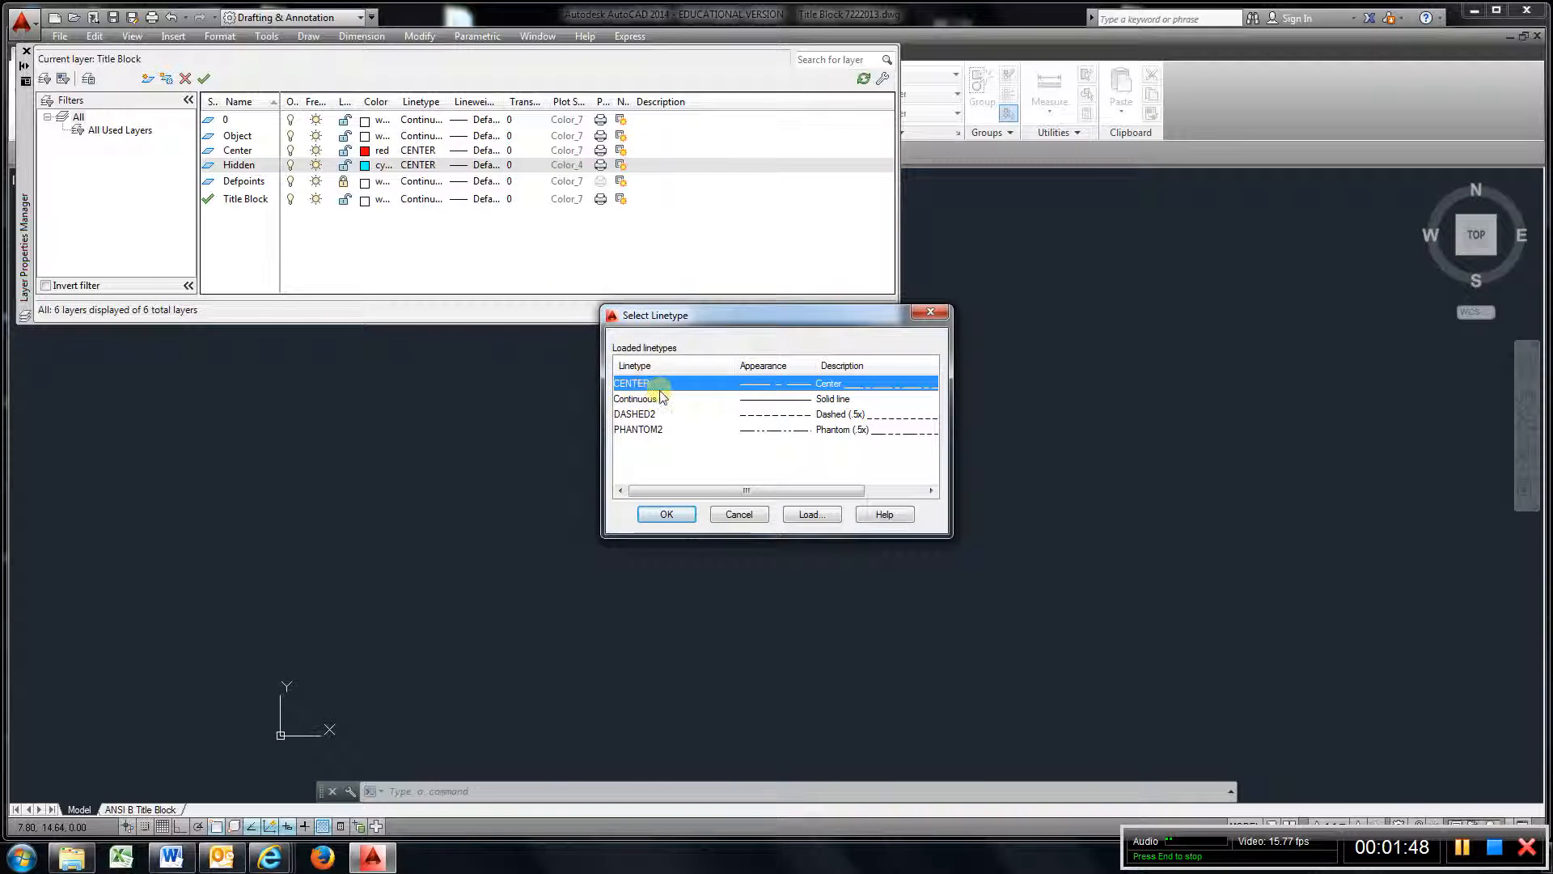
click(803, 516)
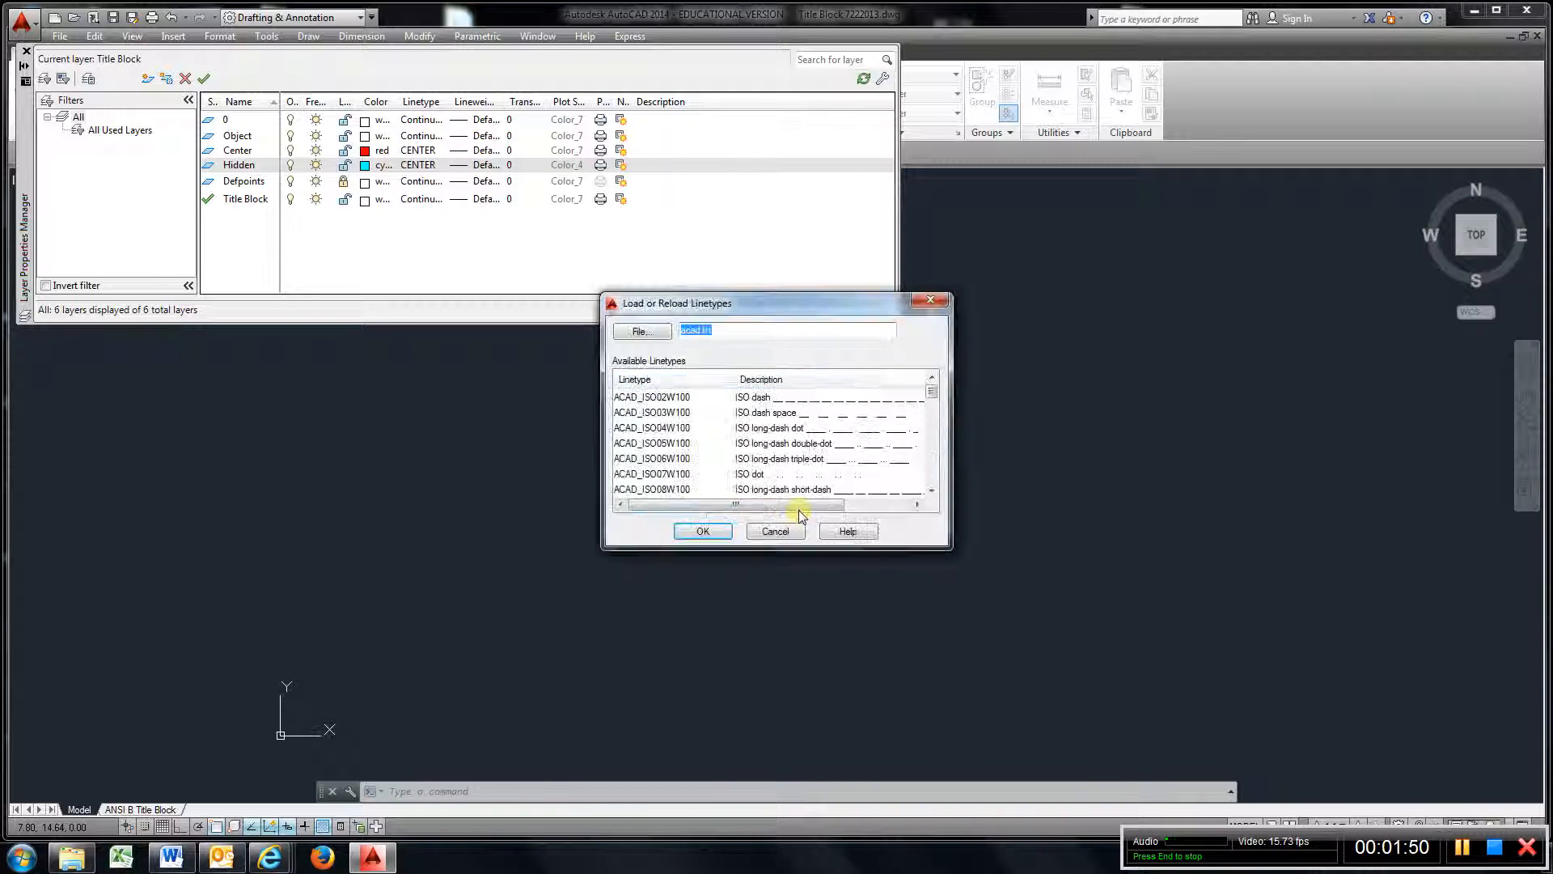
click(746, 428)
scroll(747, 431, down, 8)
scroll(747, 430, down, 4)
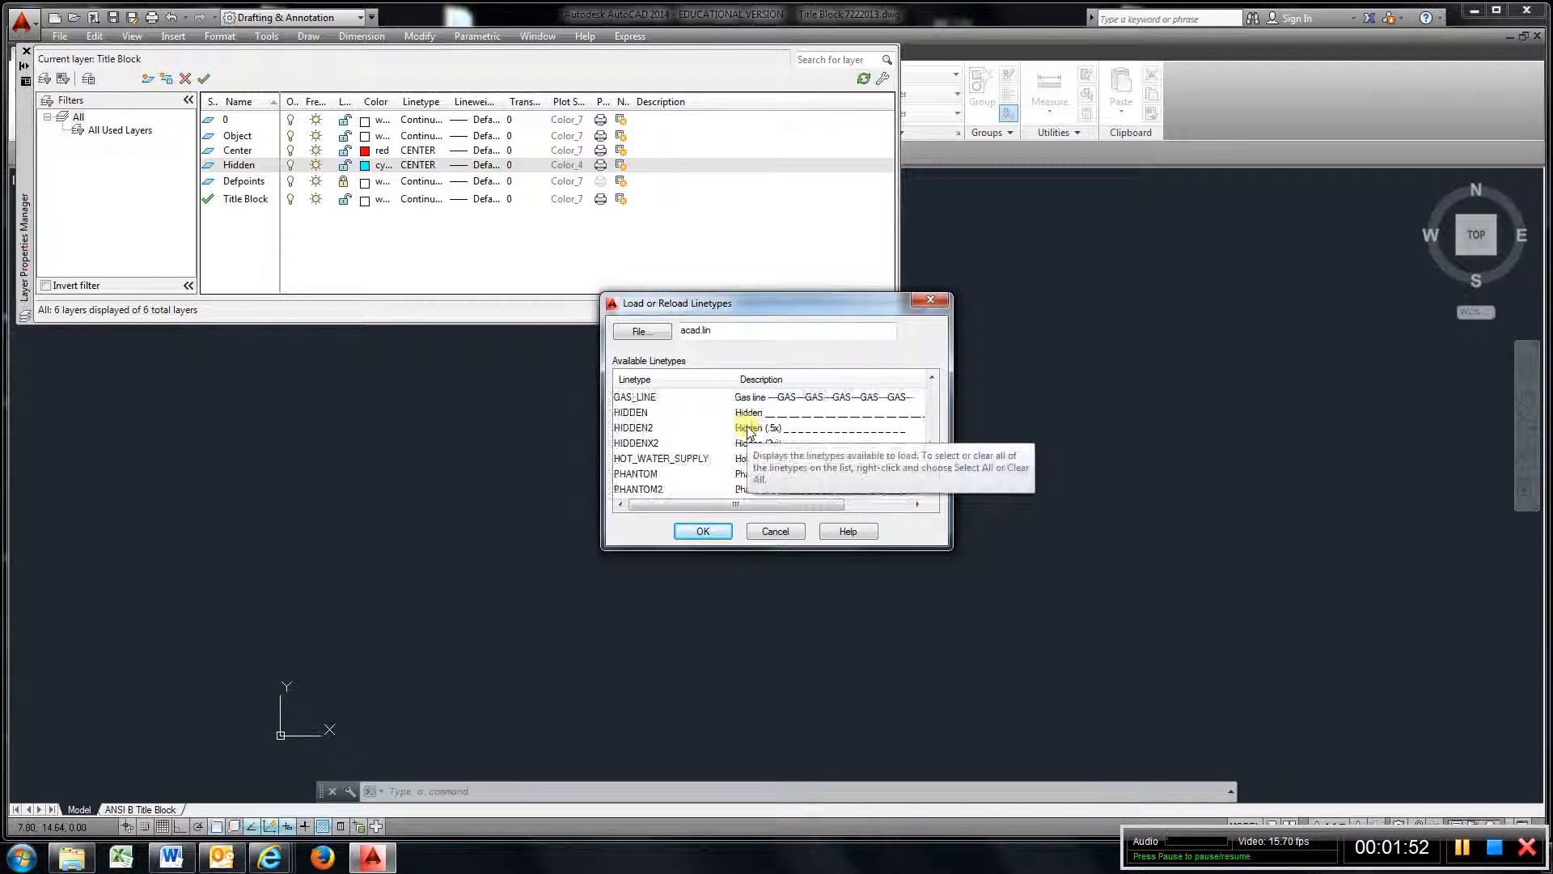
scroll(747, 430, up, 1)
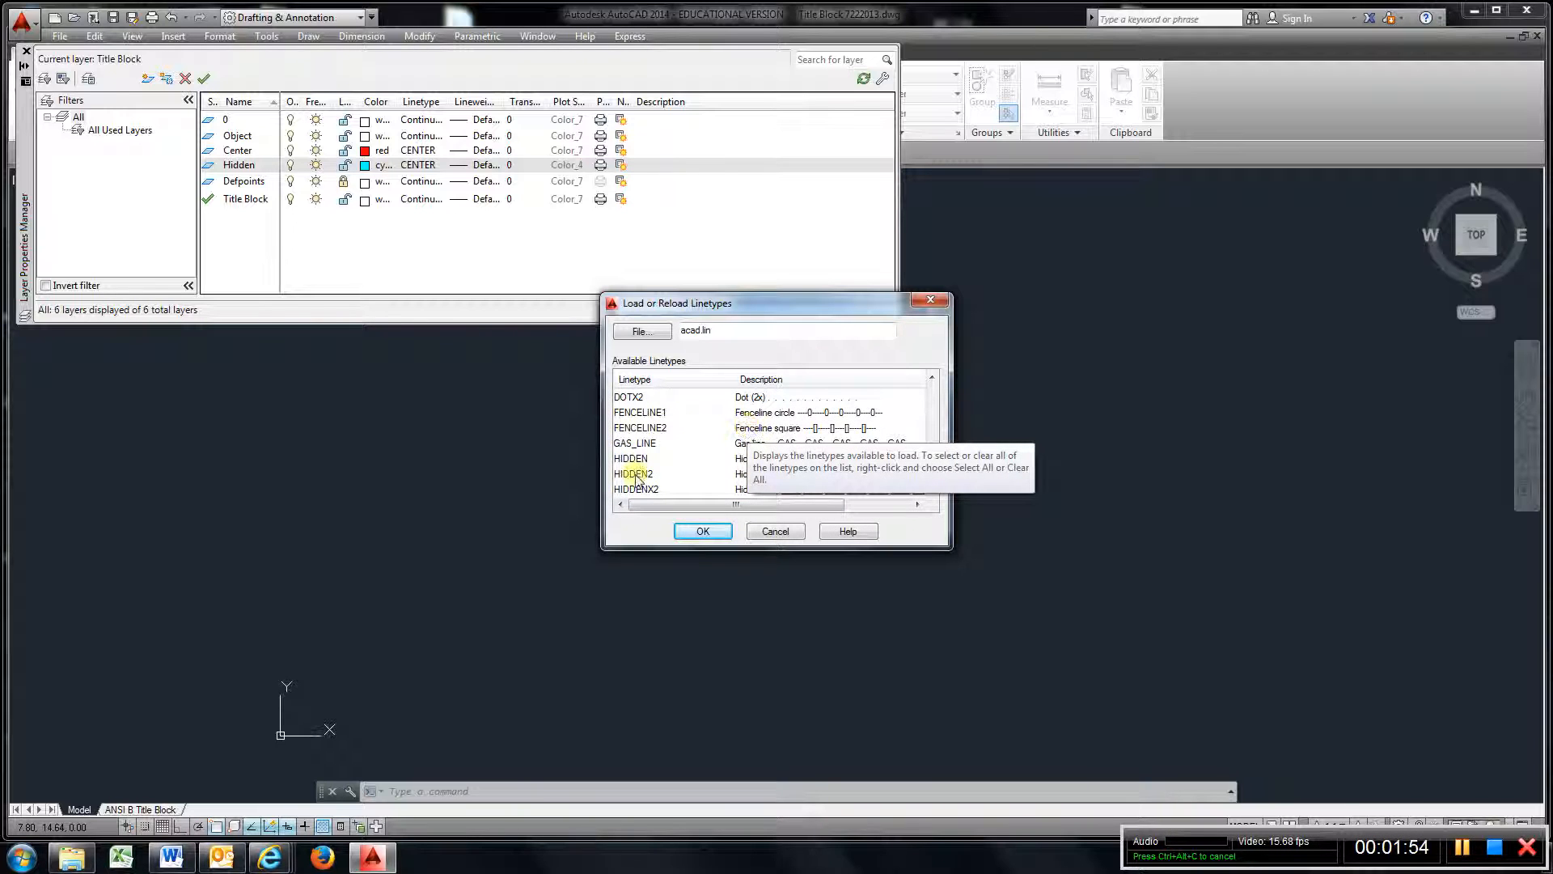
click(636, 460)
click(702, 531)
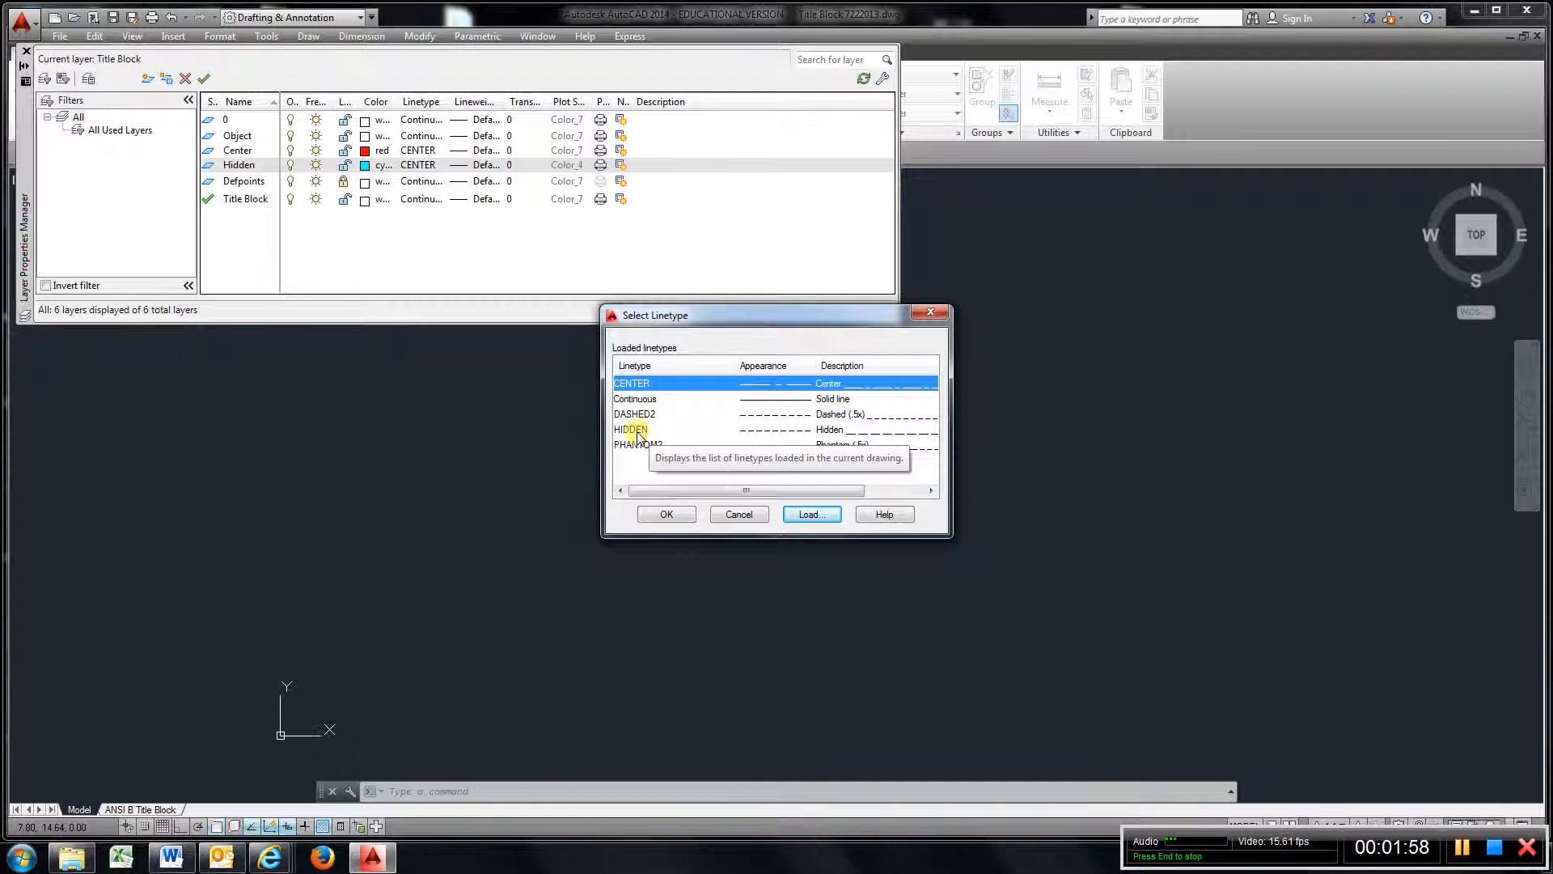
click(638, 430)
click(666, 515)
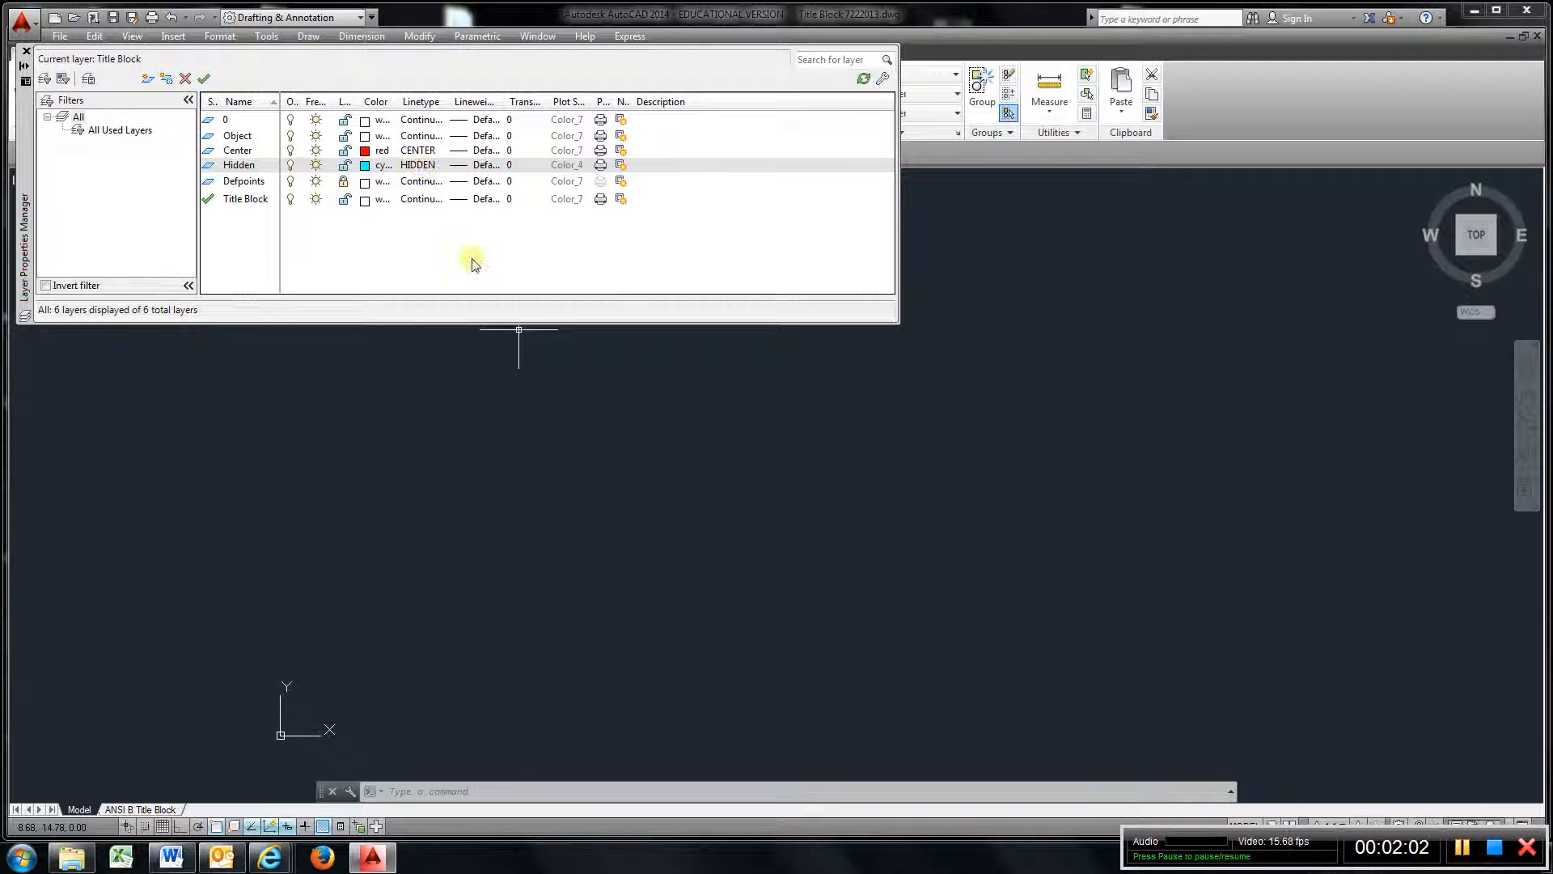
Create a new layer named Dimension and set its color to green
right_click(429, 261)
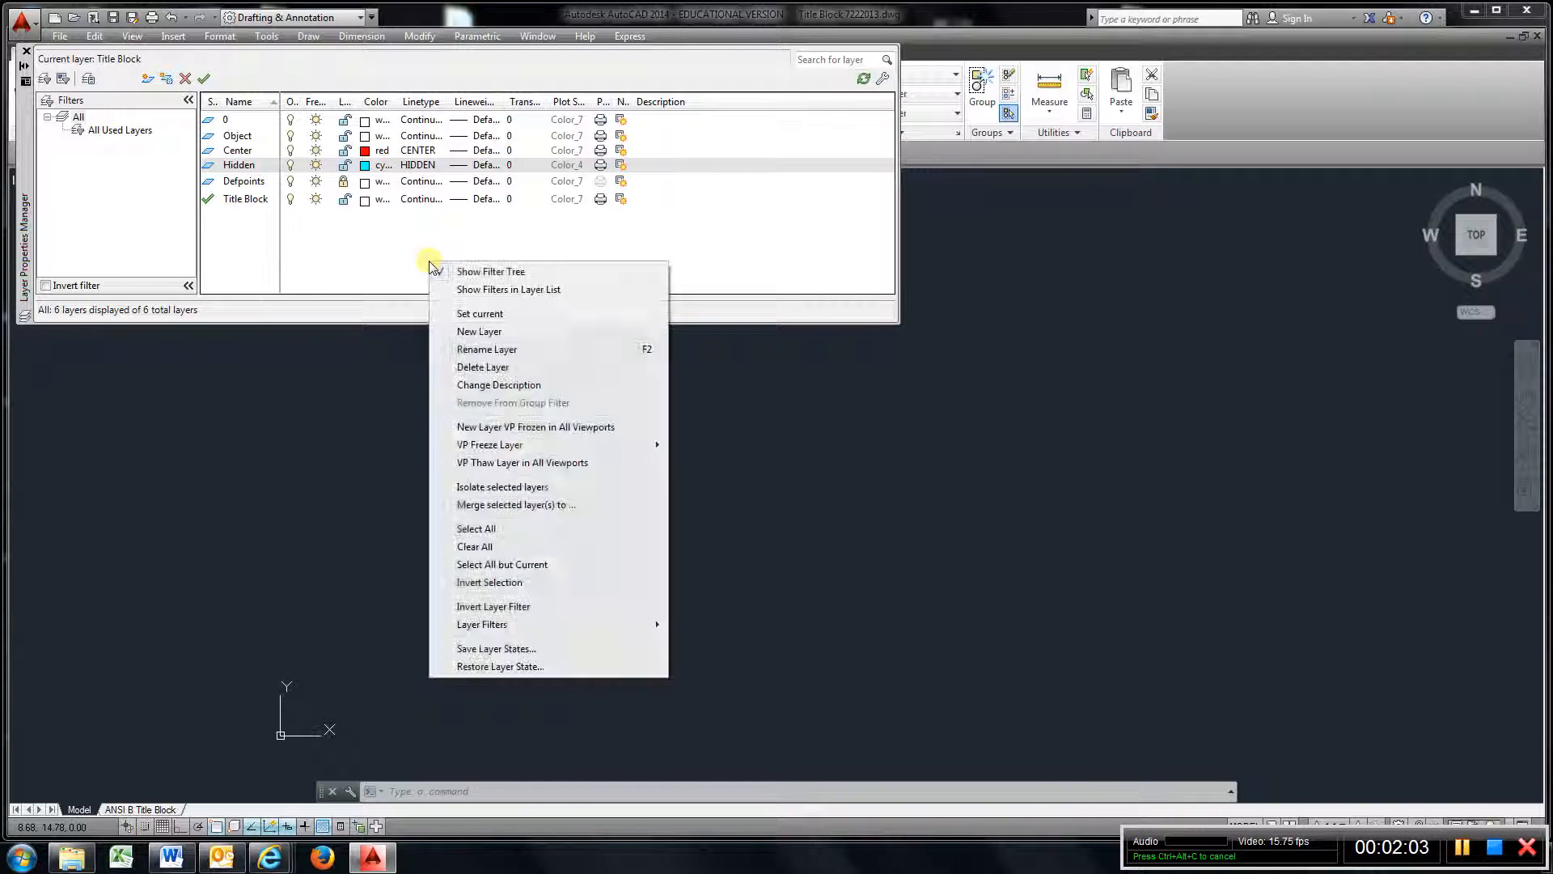
click(486, 331)
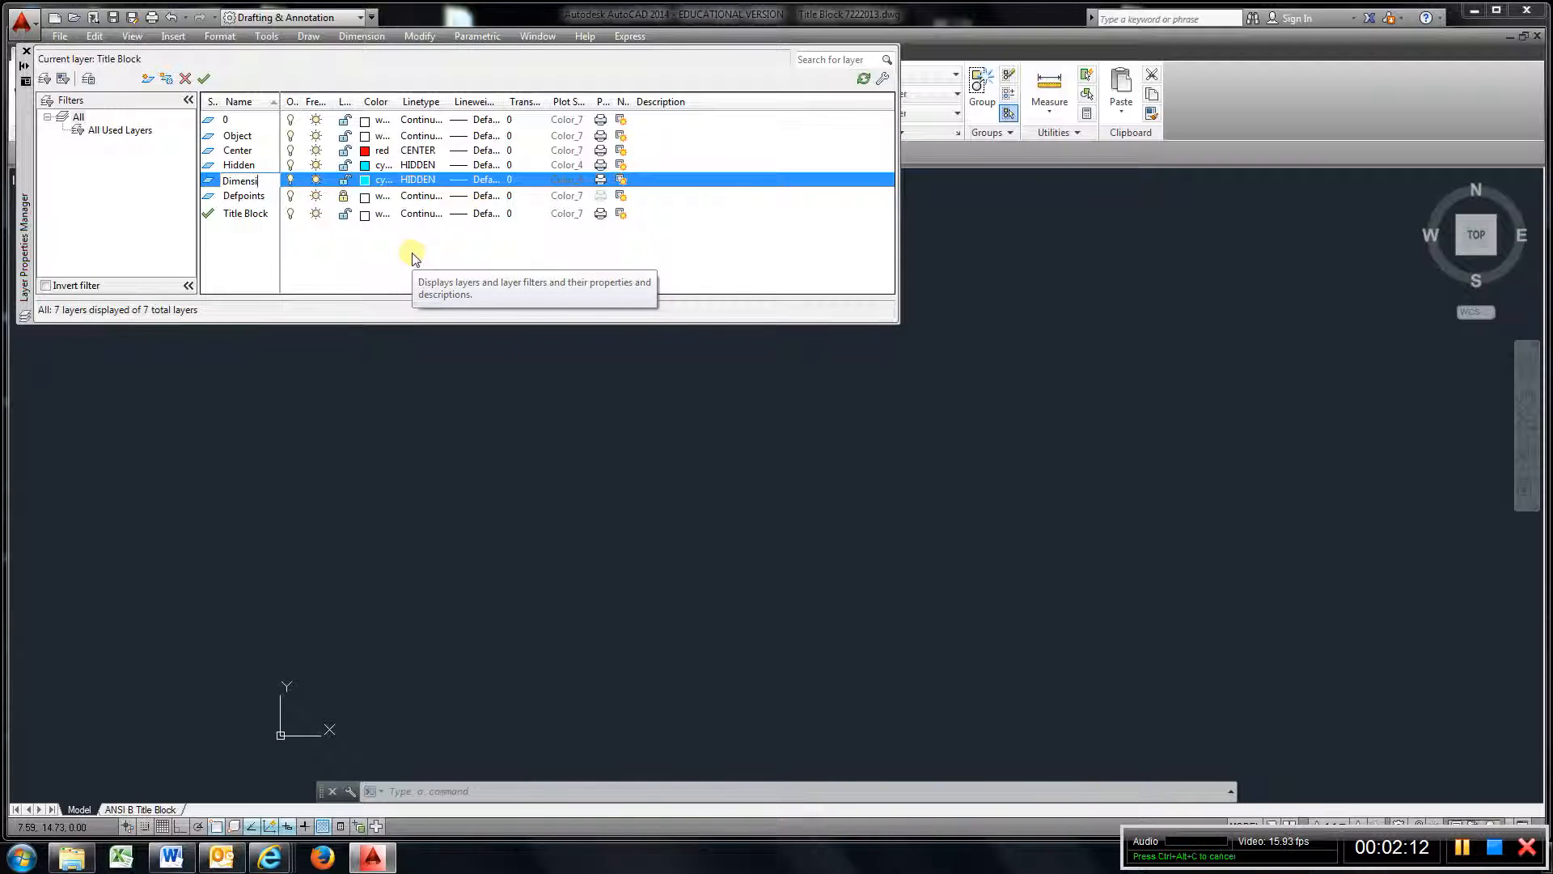
click(365, 182)
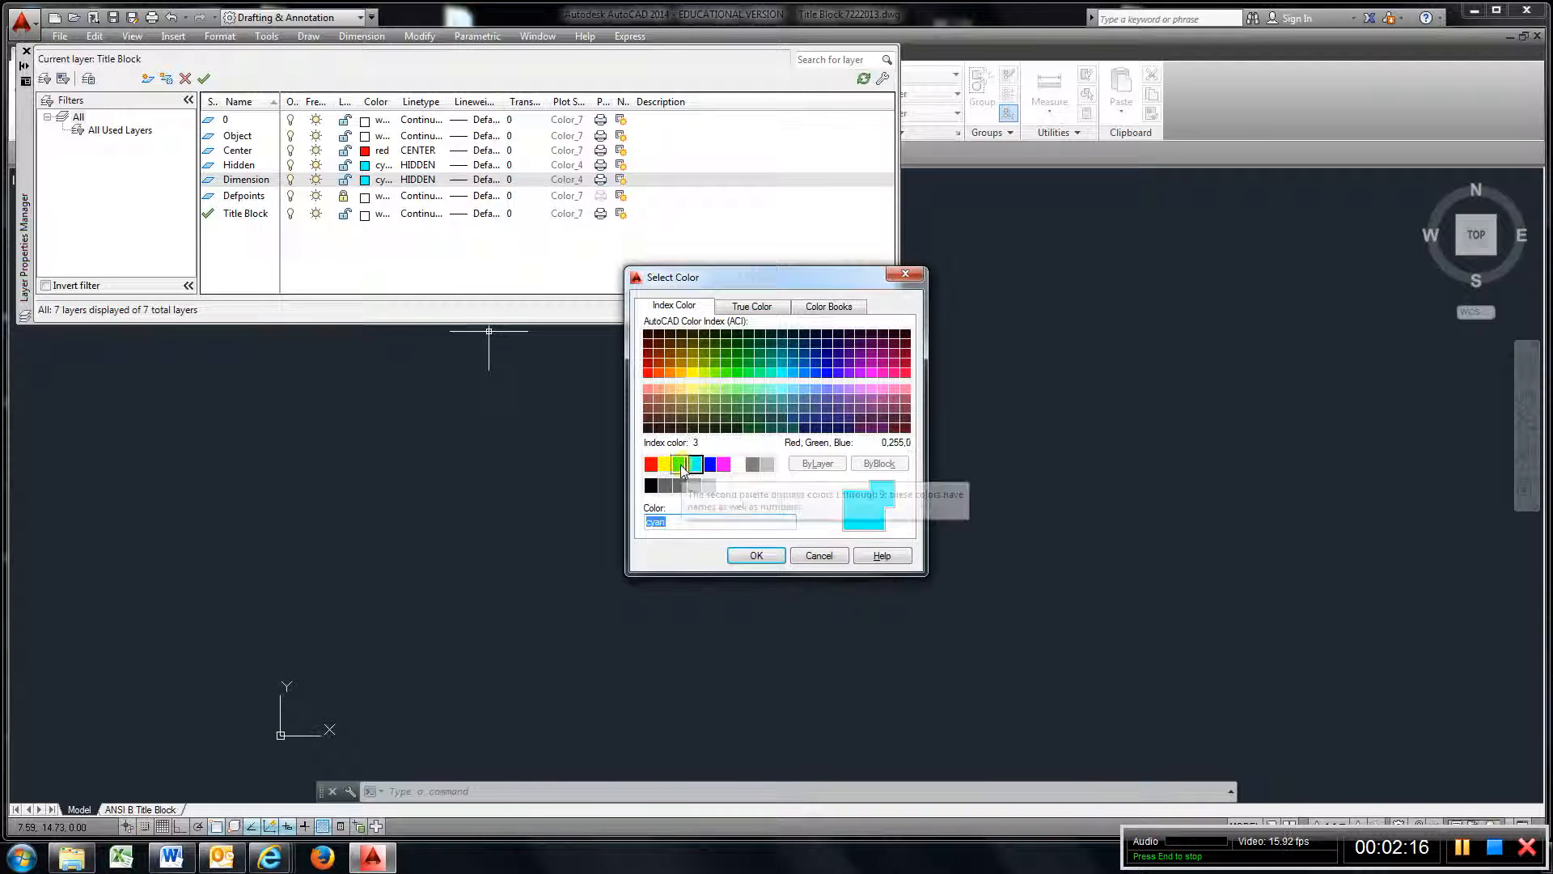
click(680, 463)
click(755, 555)
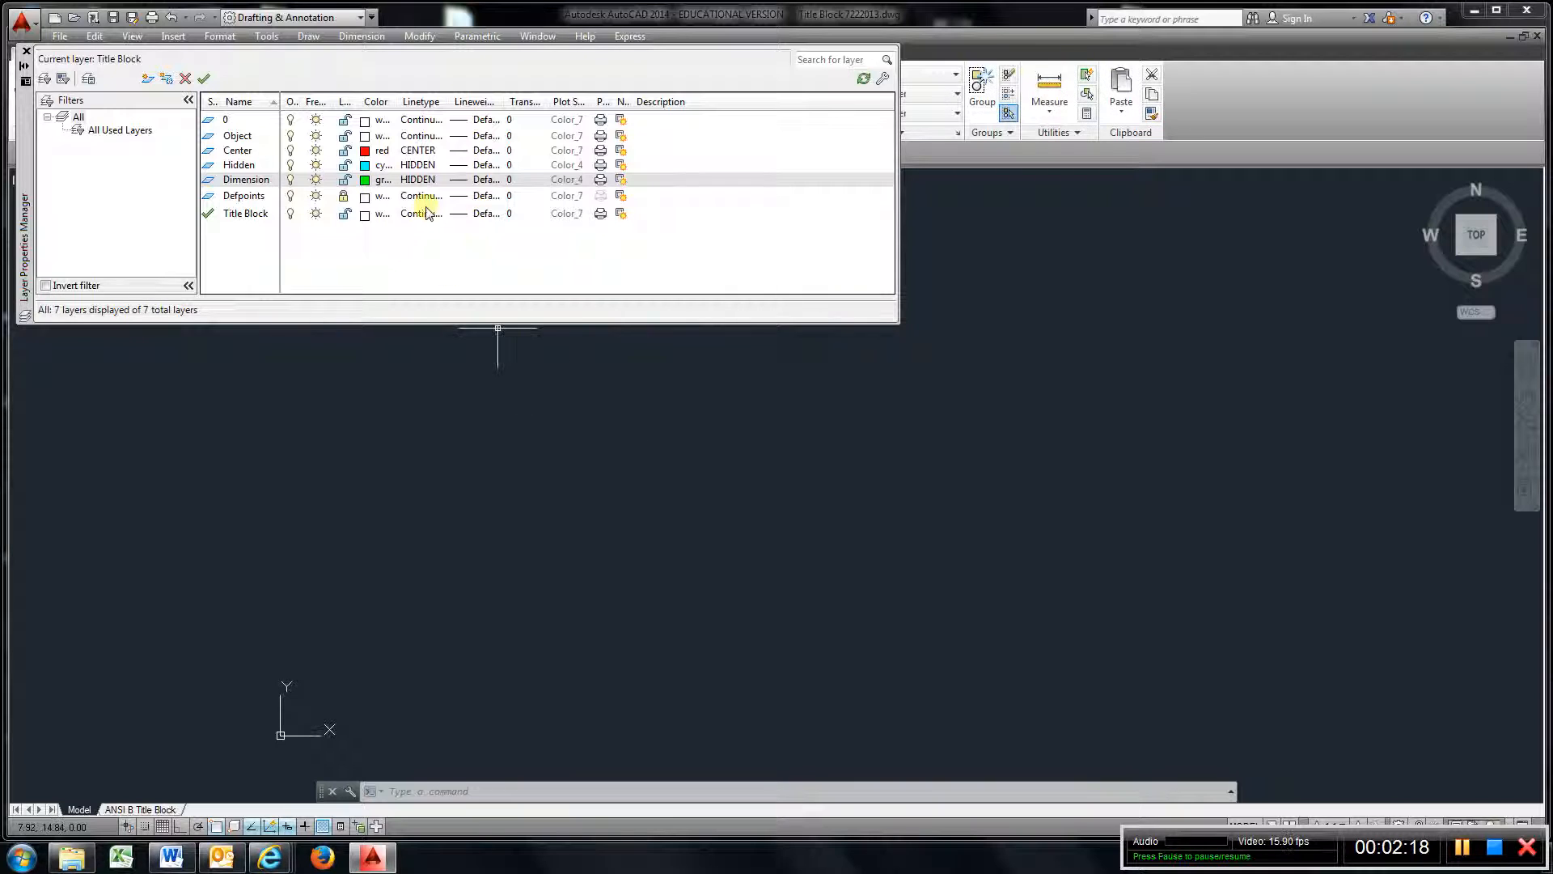
Assign the Continuous linetype to the Dimension layer
click(419, 179)
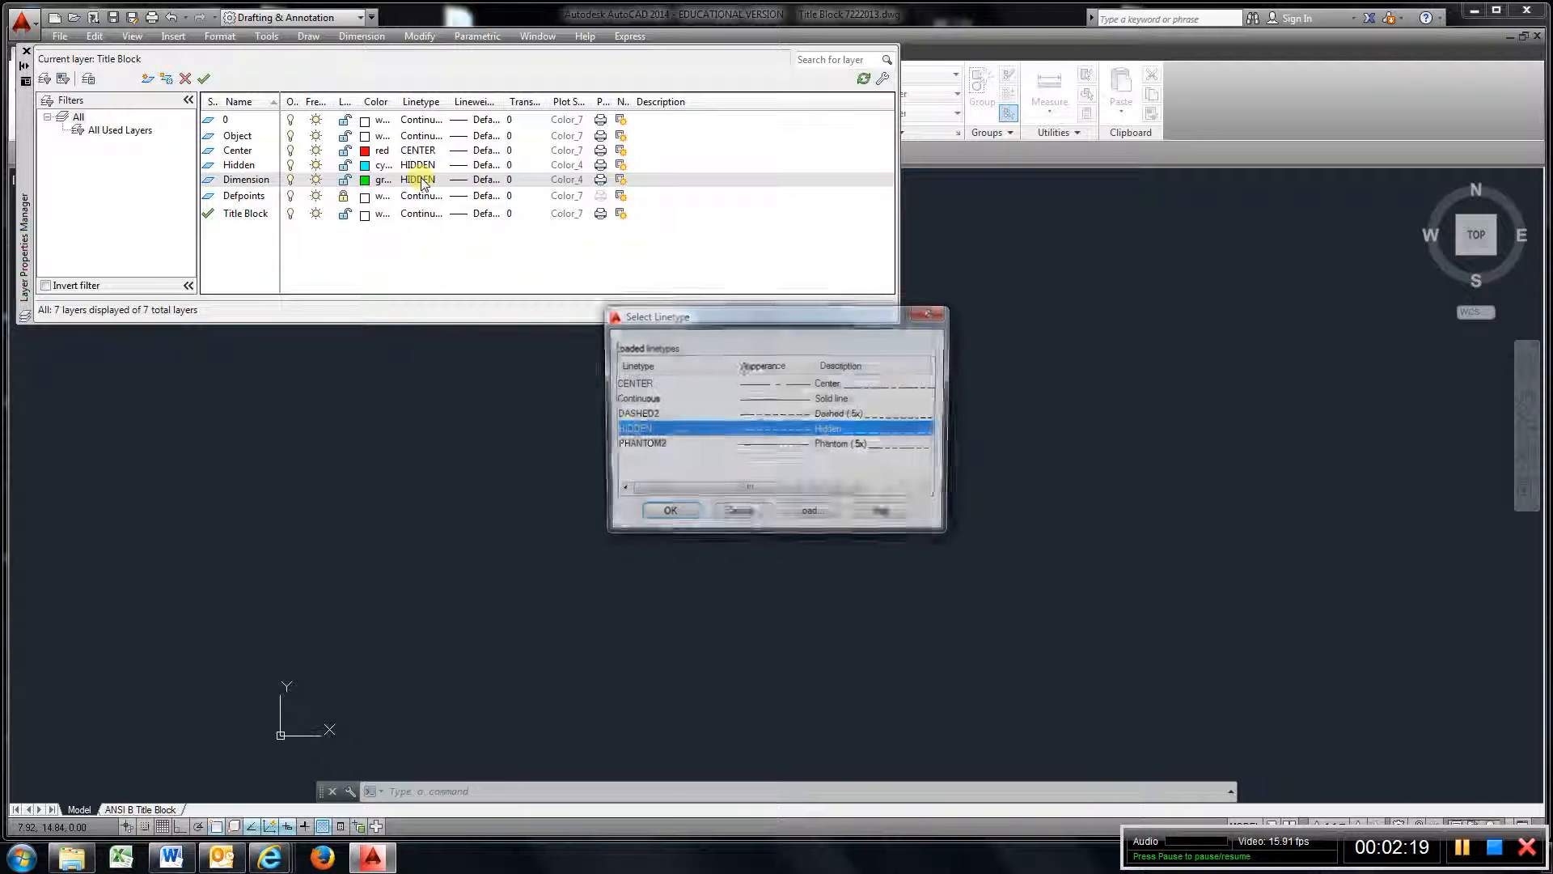
click(639, 399)
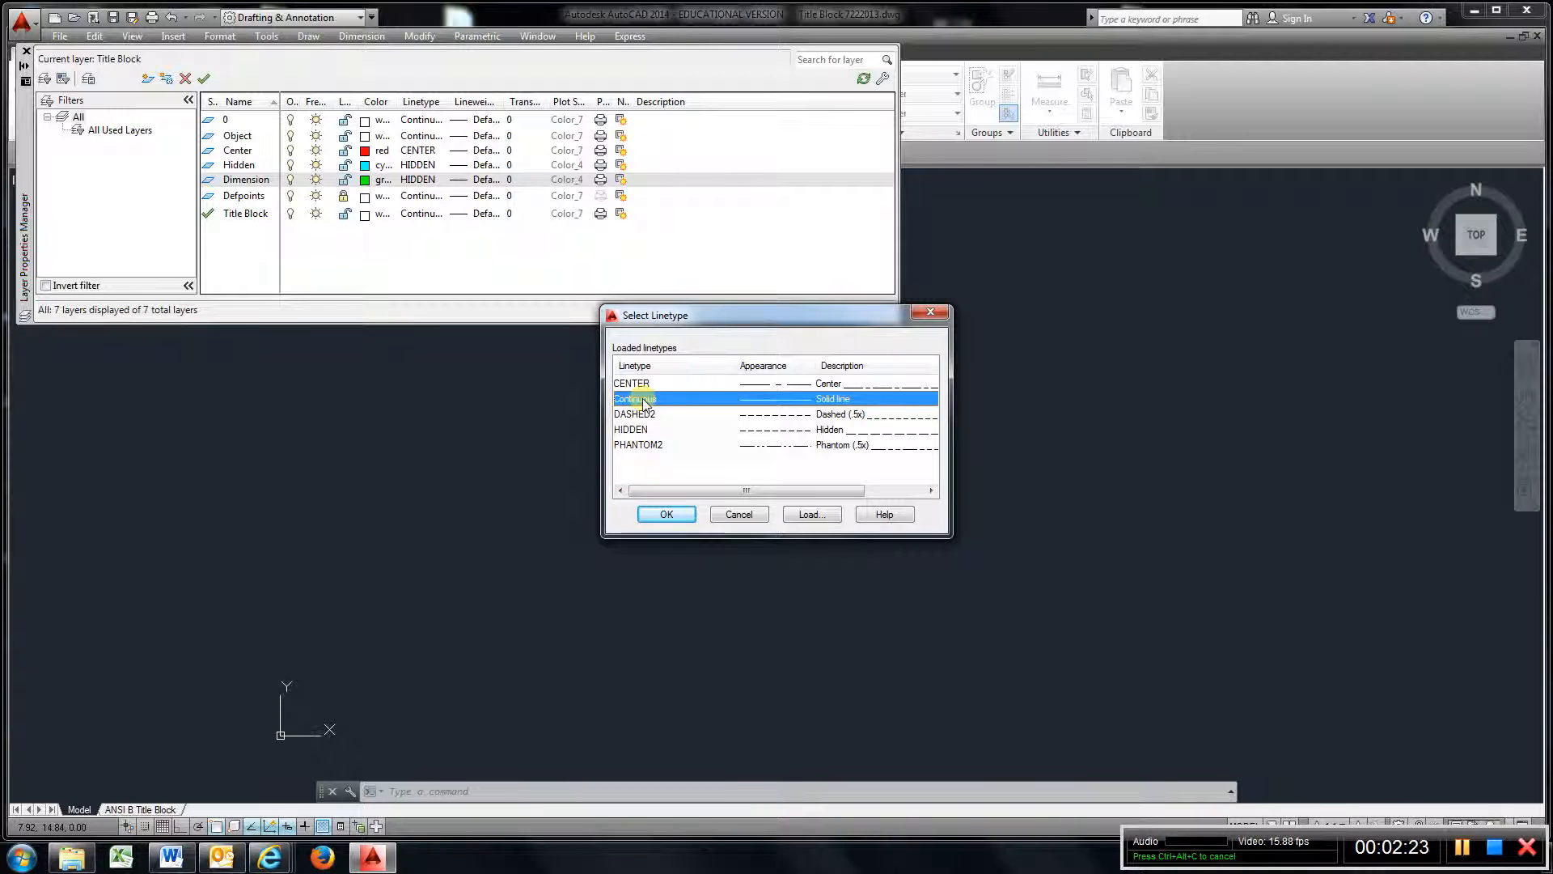
click(664, 513)
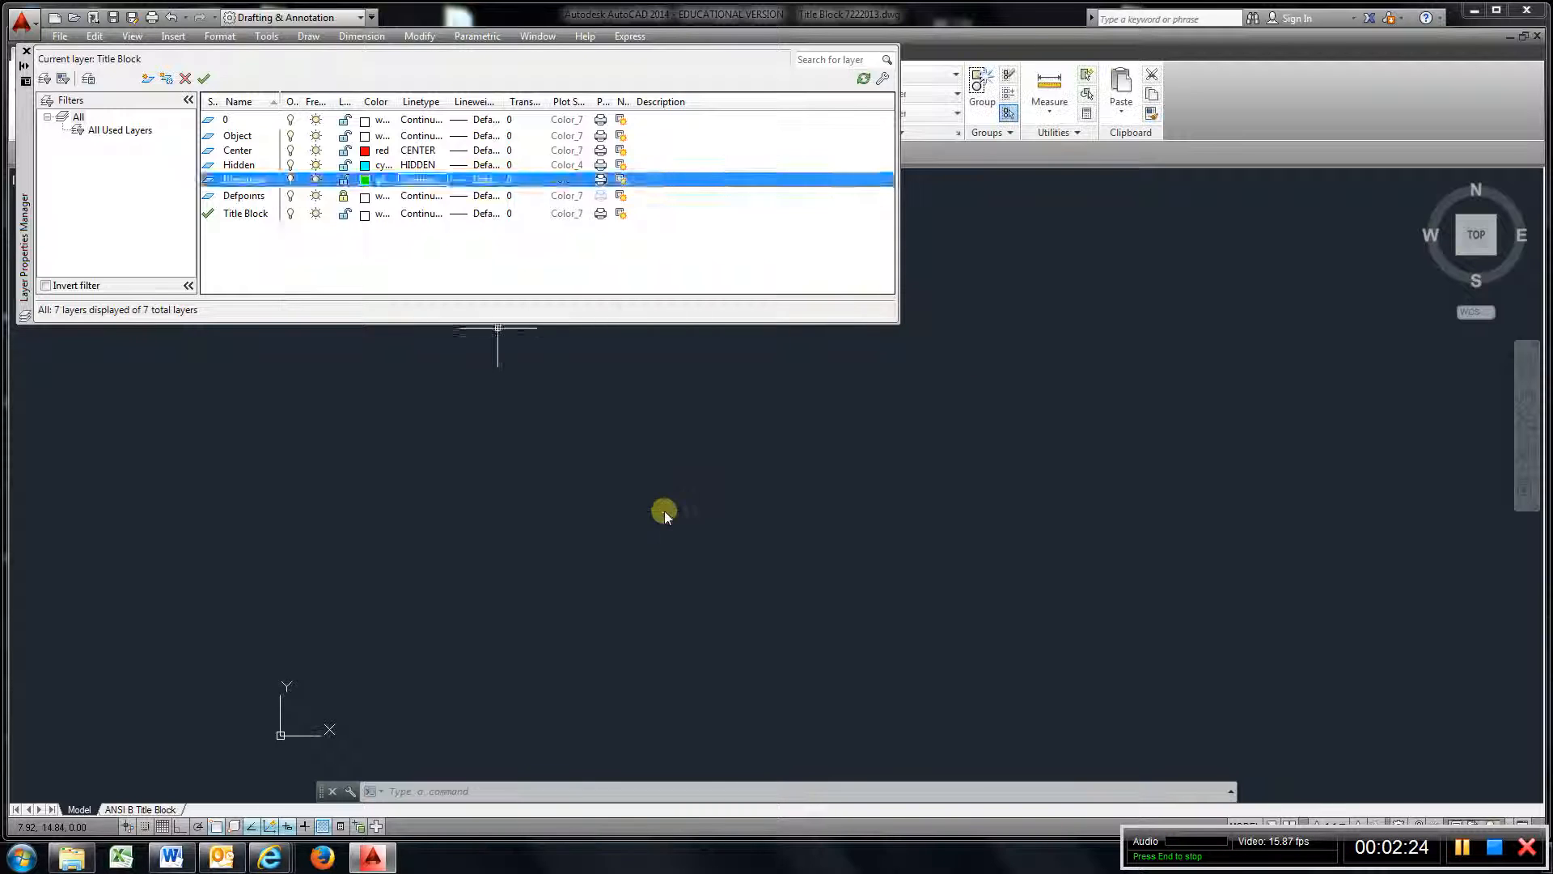
Make the Object layer current and close the layer manager
click(237, 136)
click(203, 80)
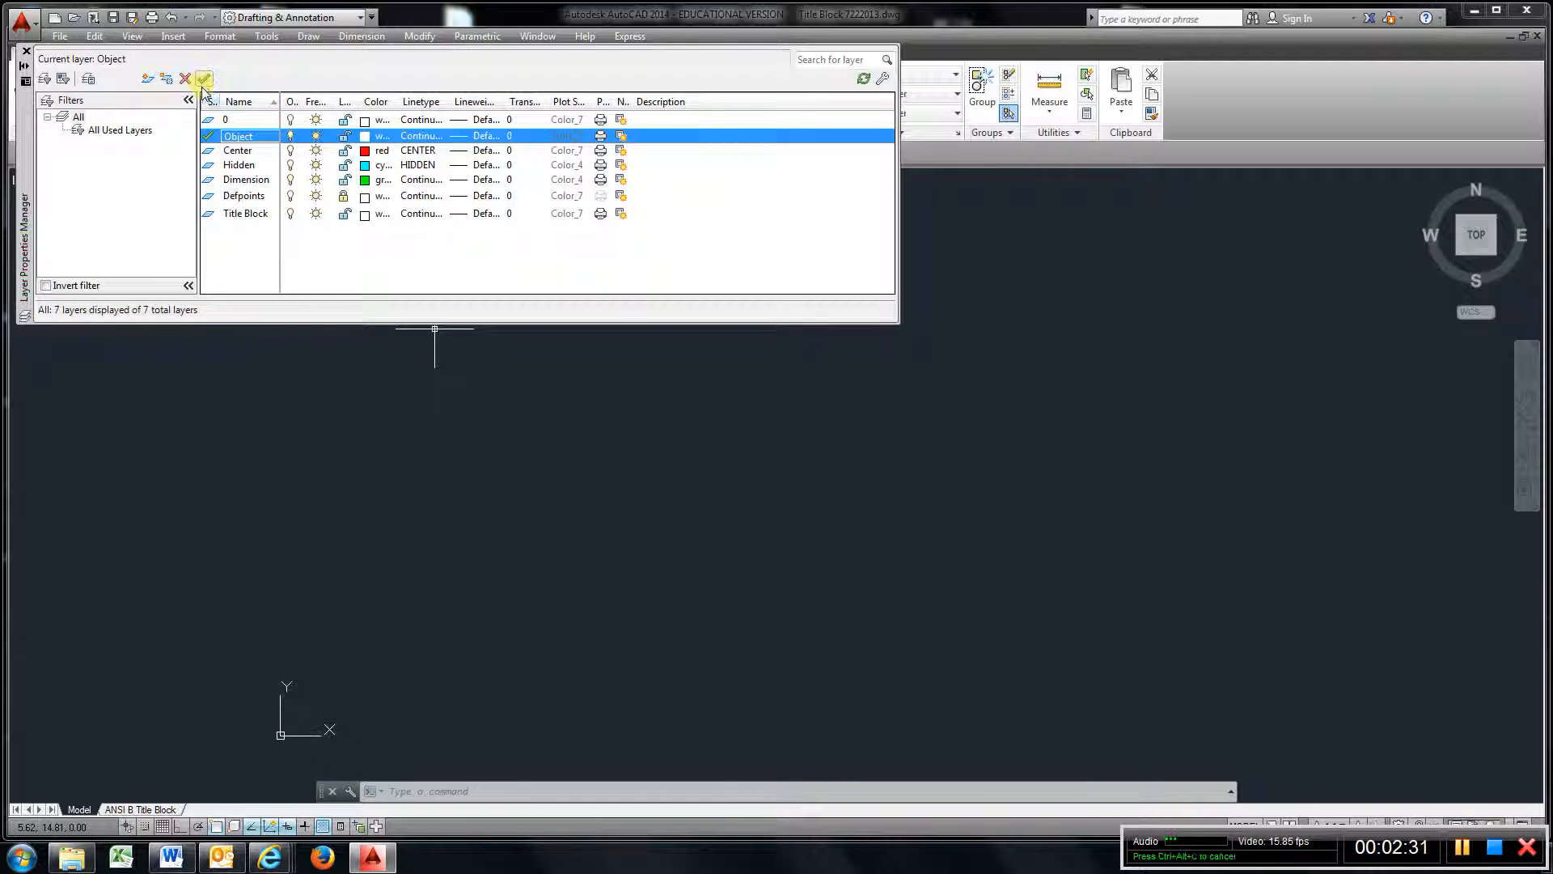
click(27, 52)
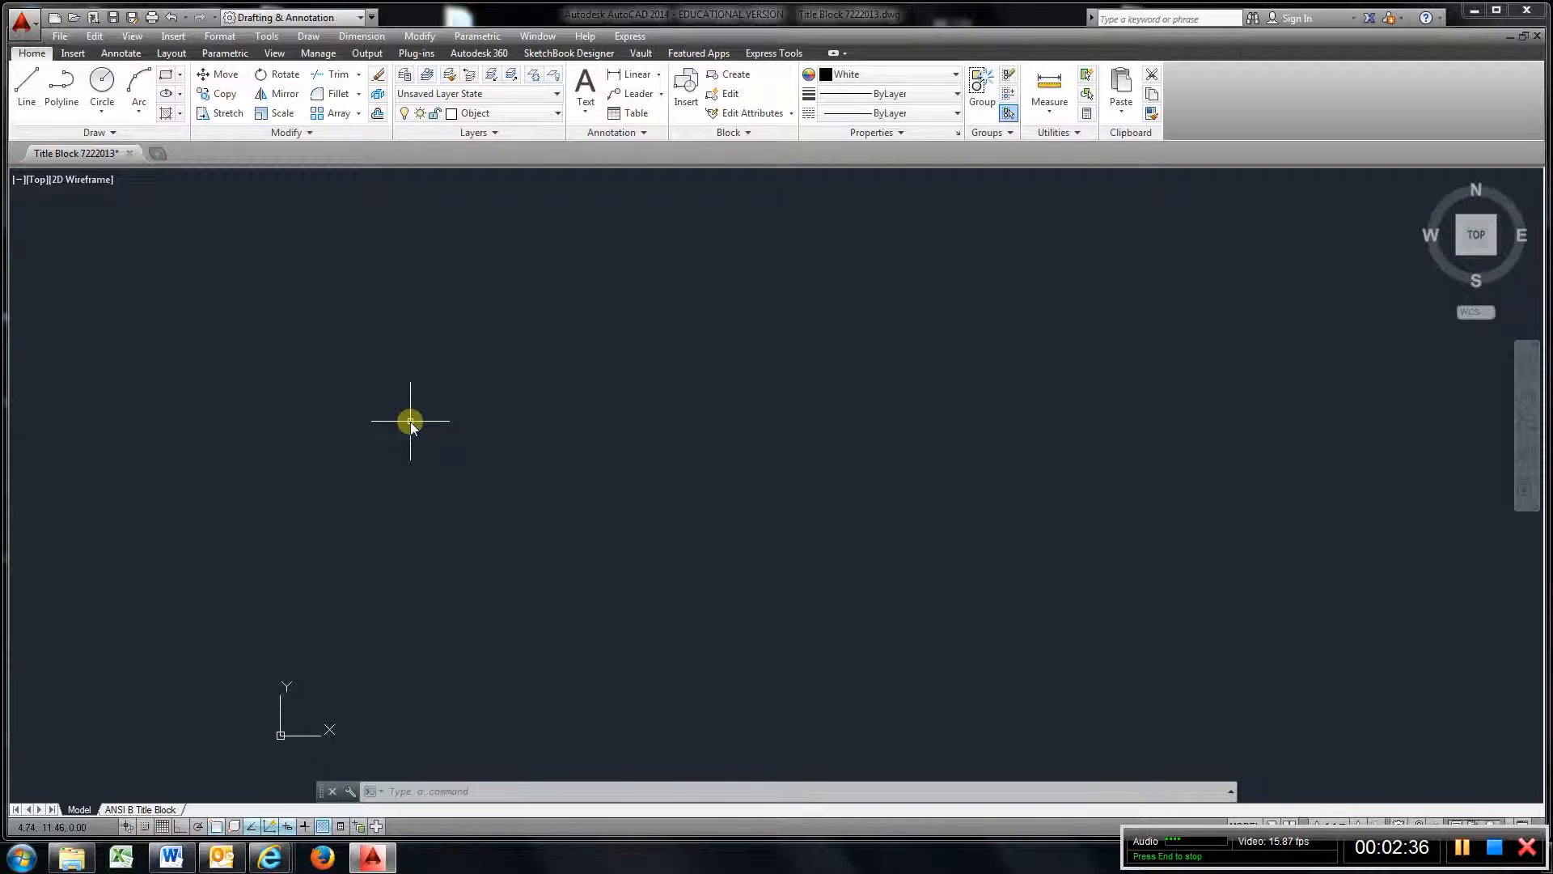
Draw a horizontal line 6.5 units long to the right in the upper drawing area, with Dynamic UCS and Ortho switched off
click(27, 85)
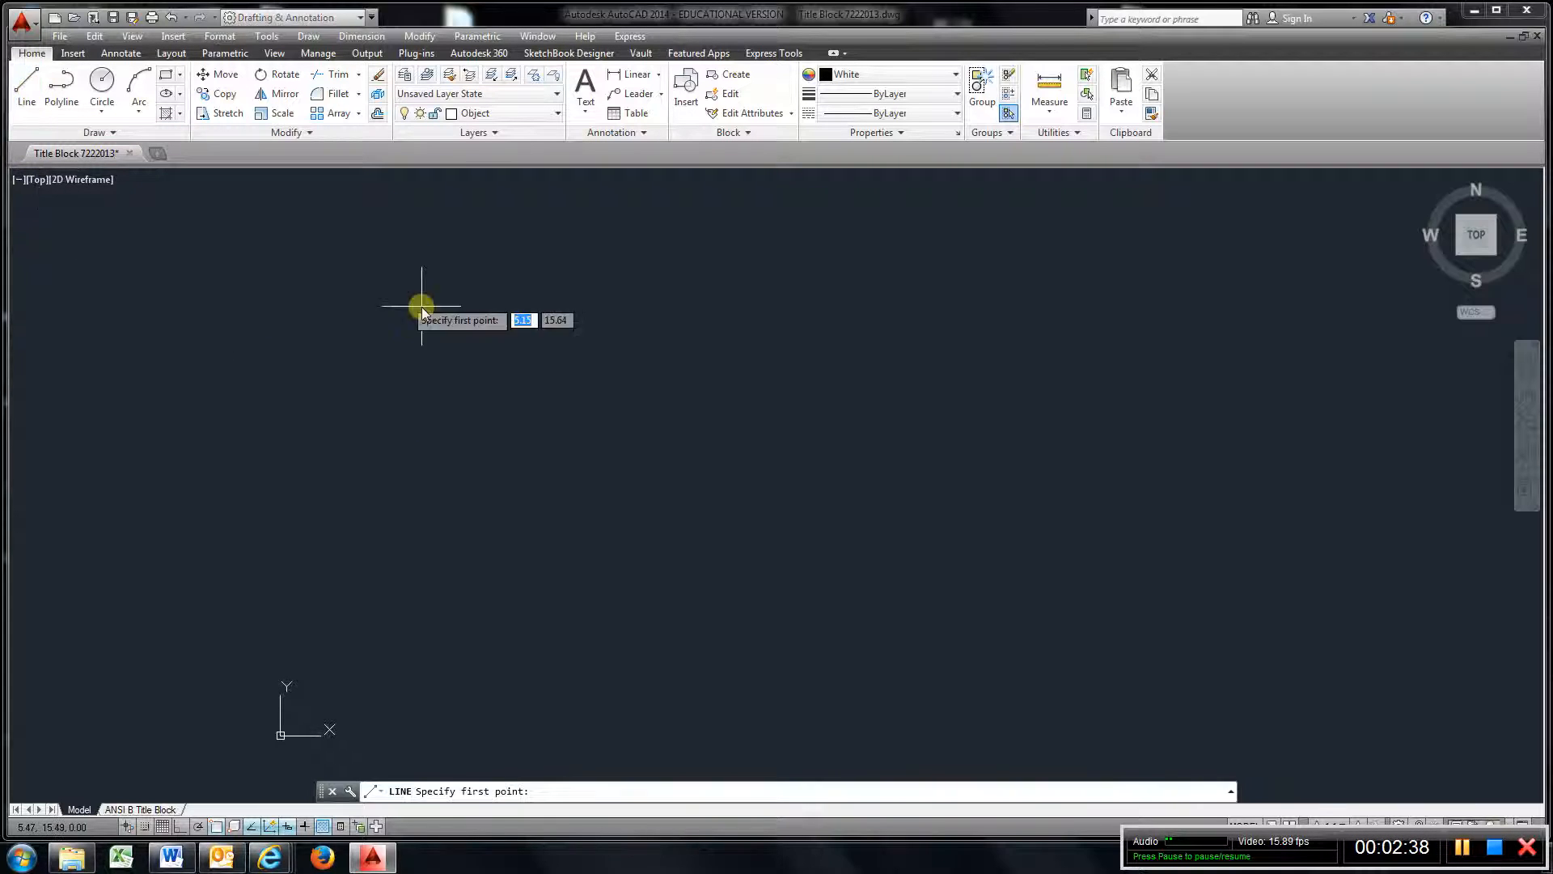
click(515, 338)
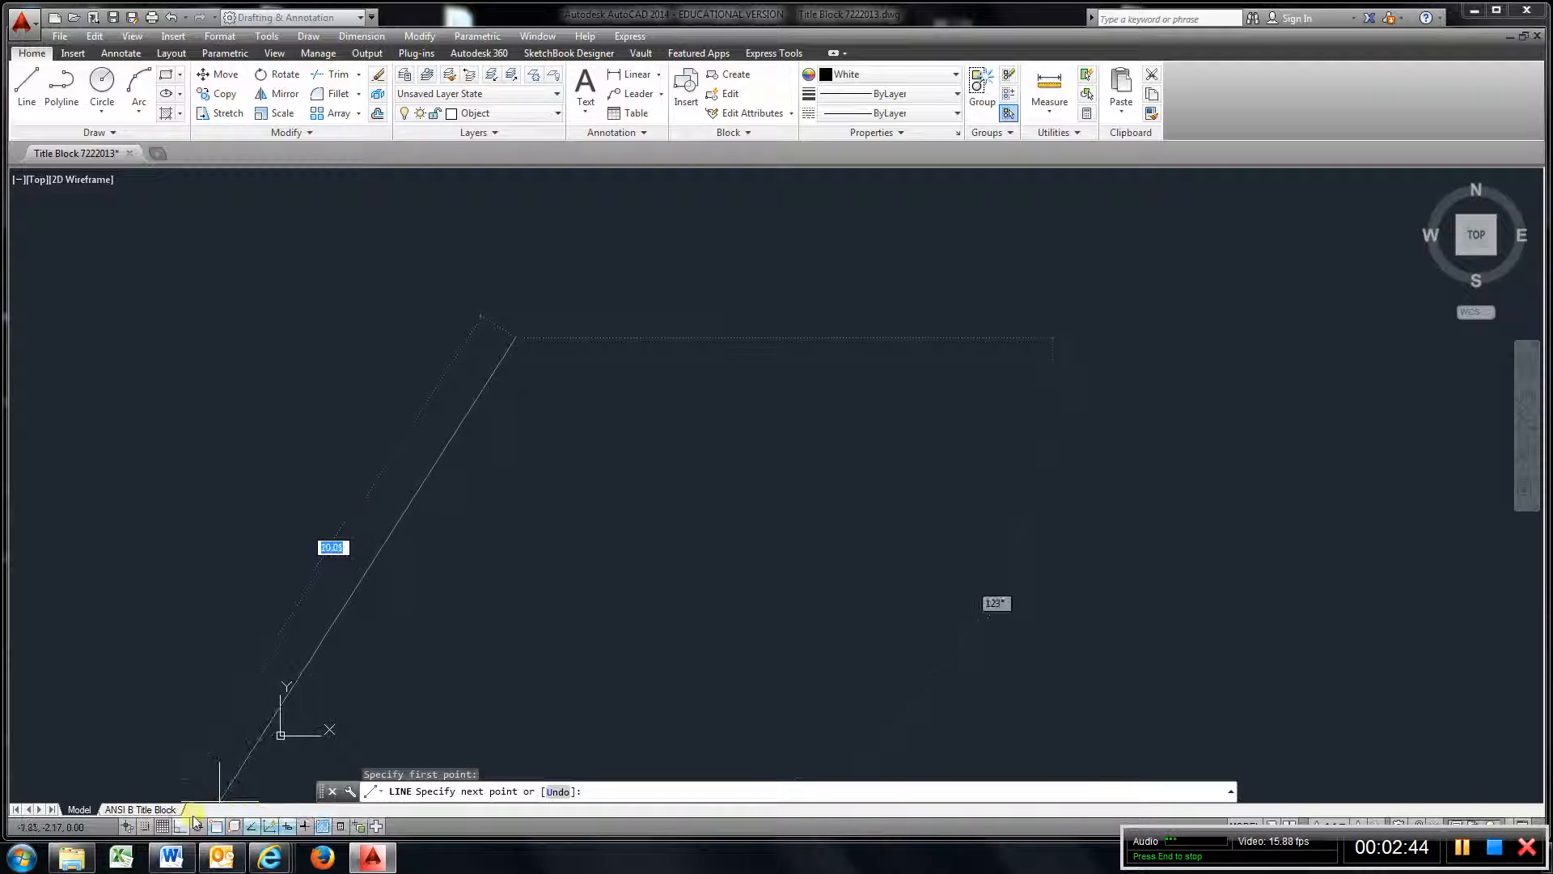
click(181, 826)
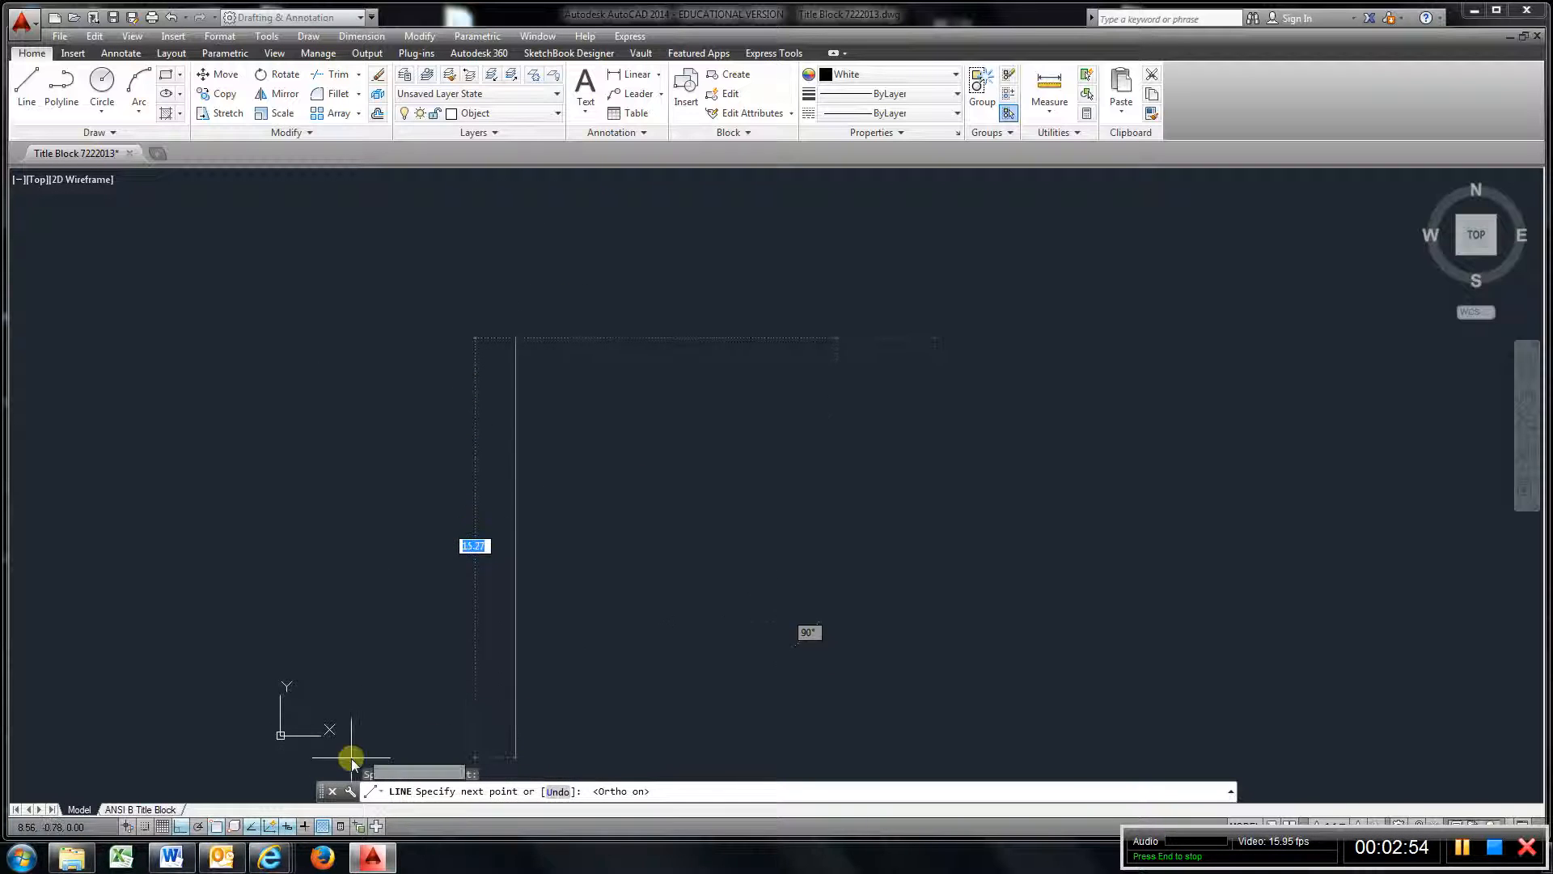
click(268, 825)
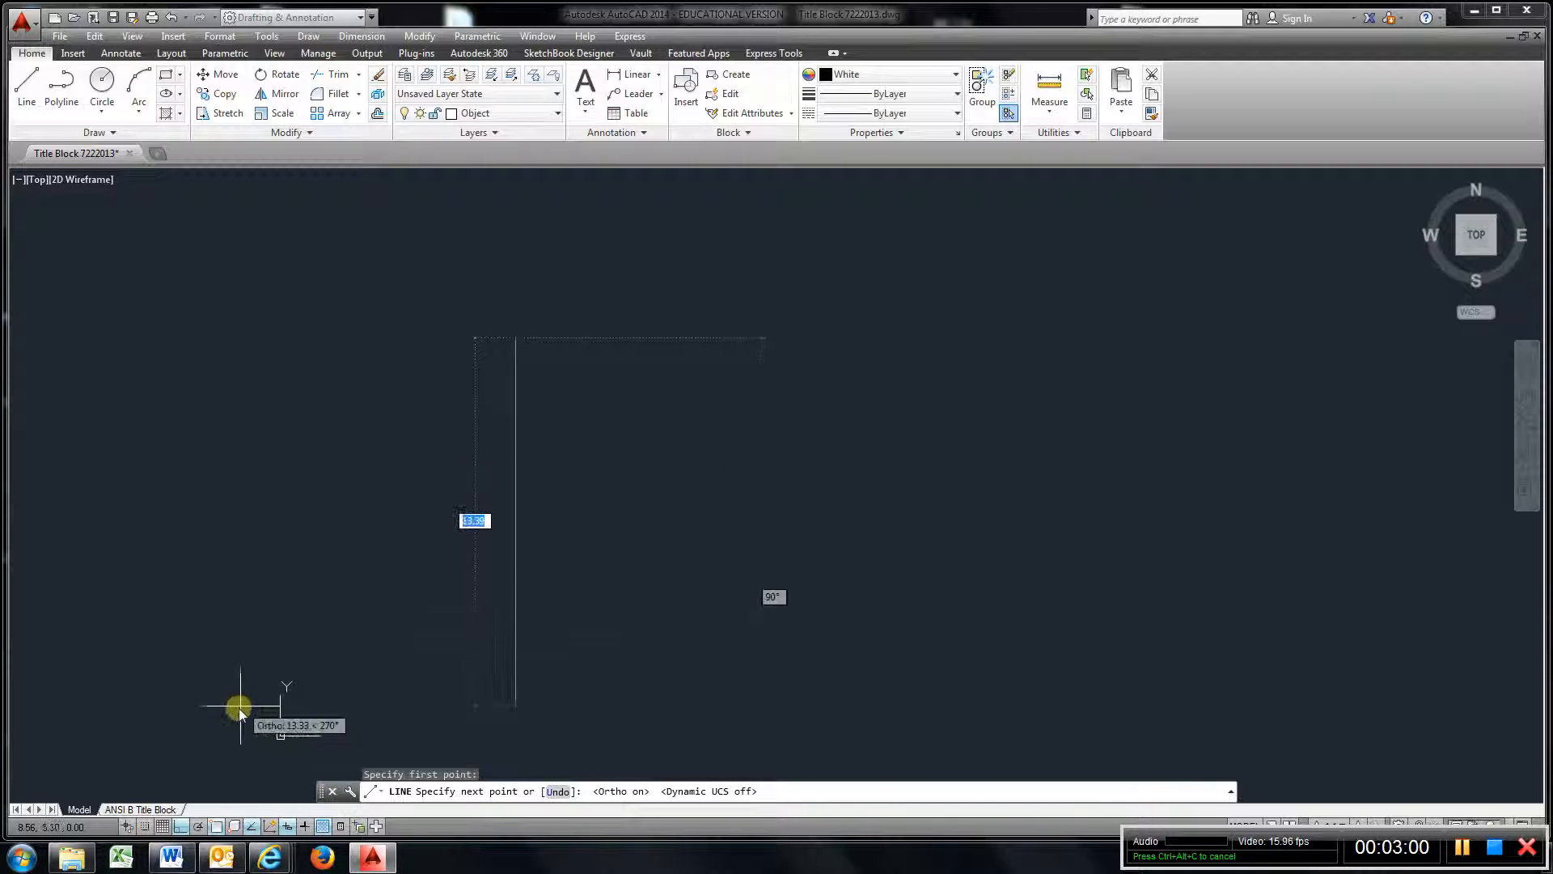
click(179, 826)
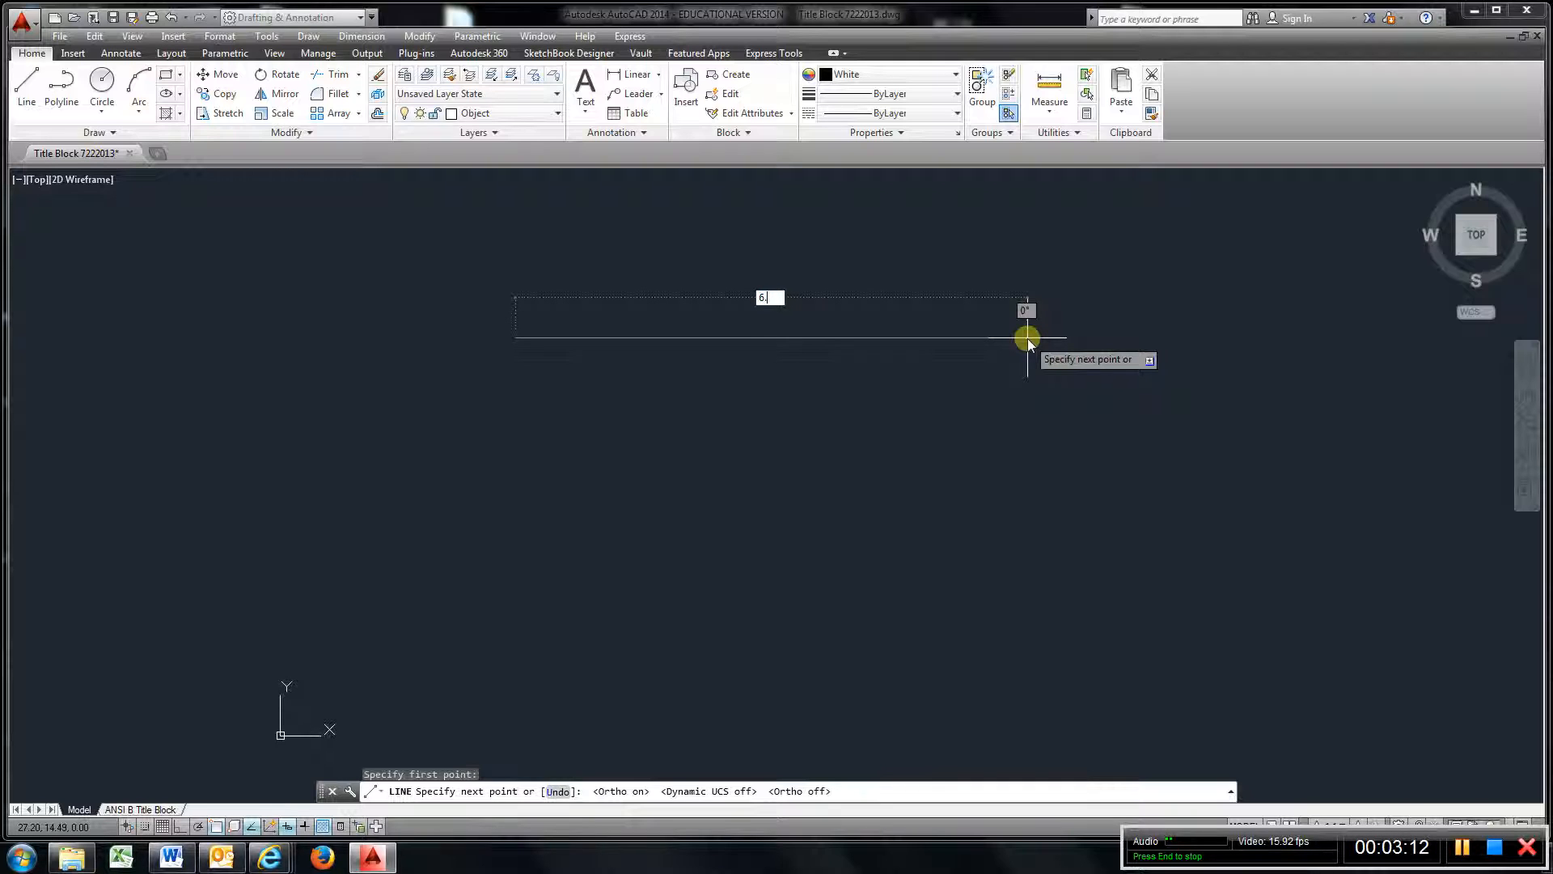
key(Return)
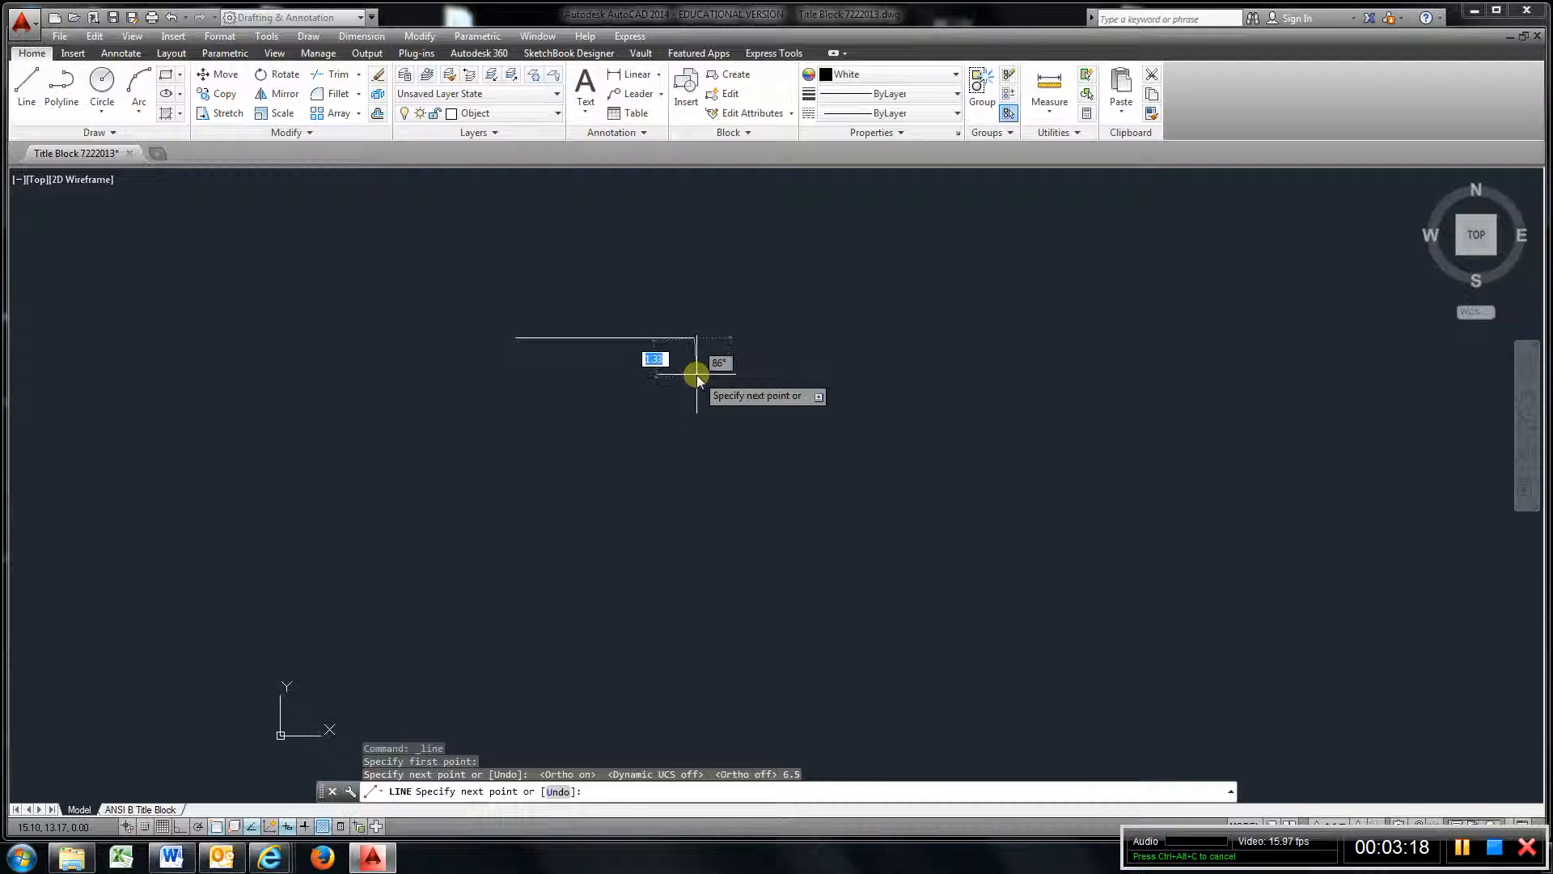
Turn Ortho on and continue the line 1 unit straight down from the right end of the horizontal line
scroll(696, 375, down, 2)
scroll(697, 375, up, 5)
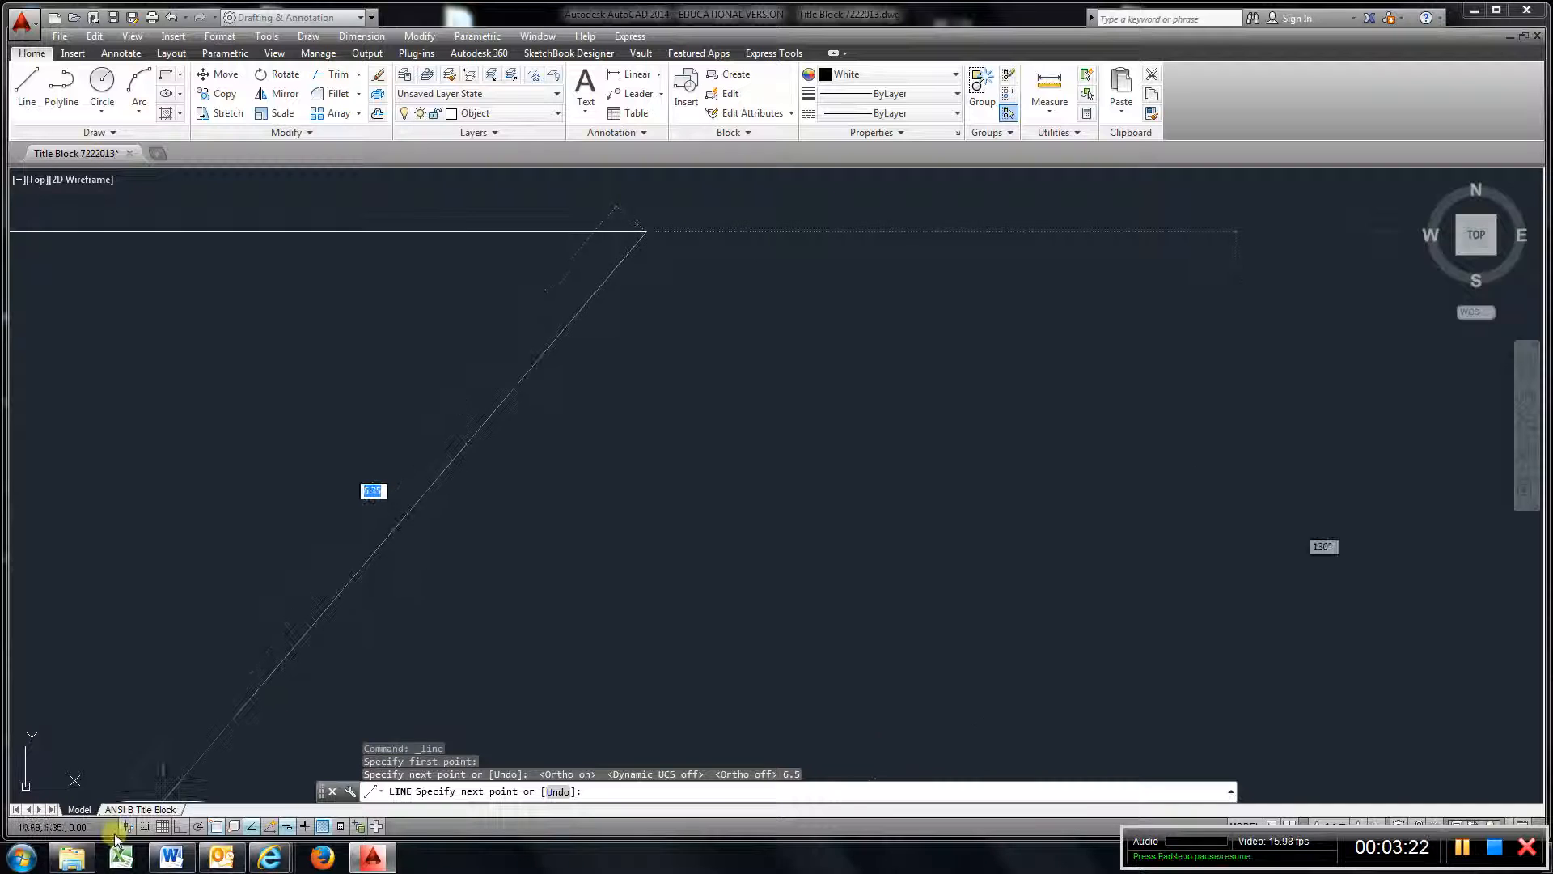
click(179, 826)
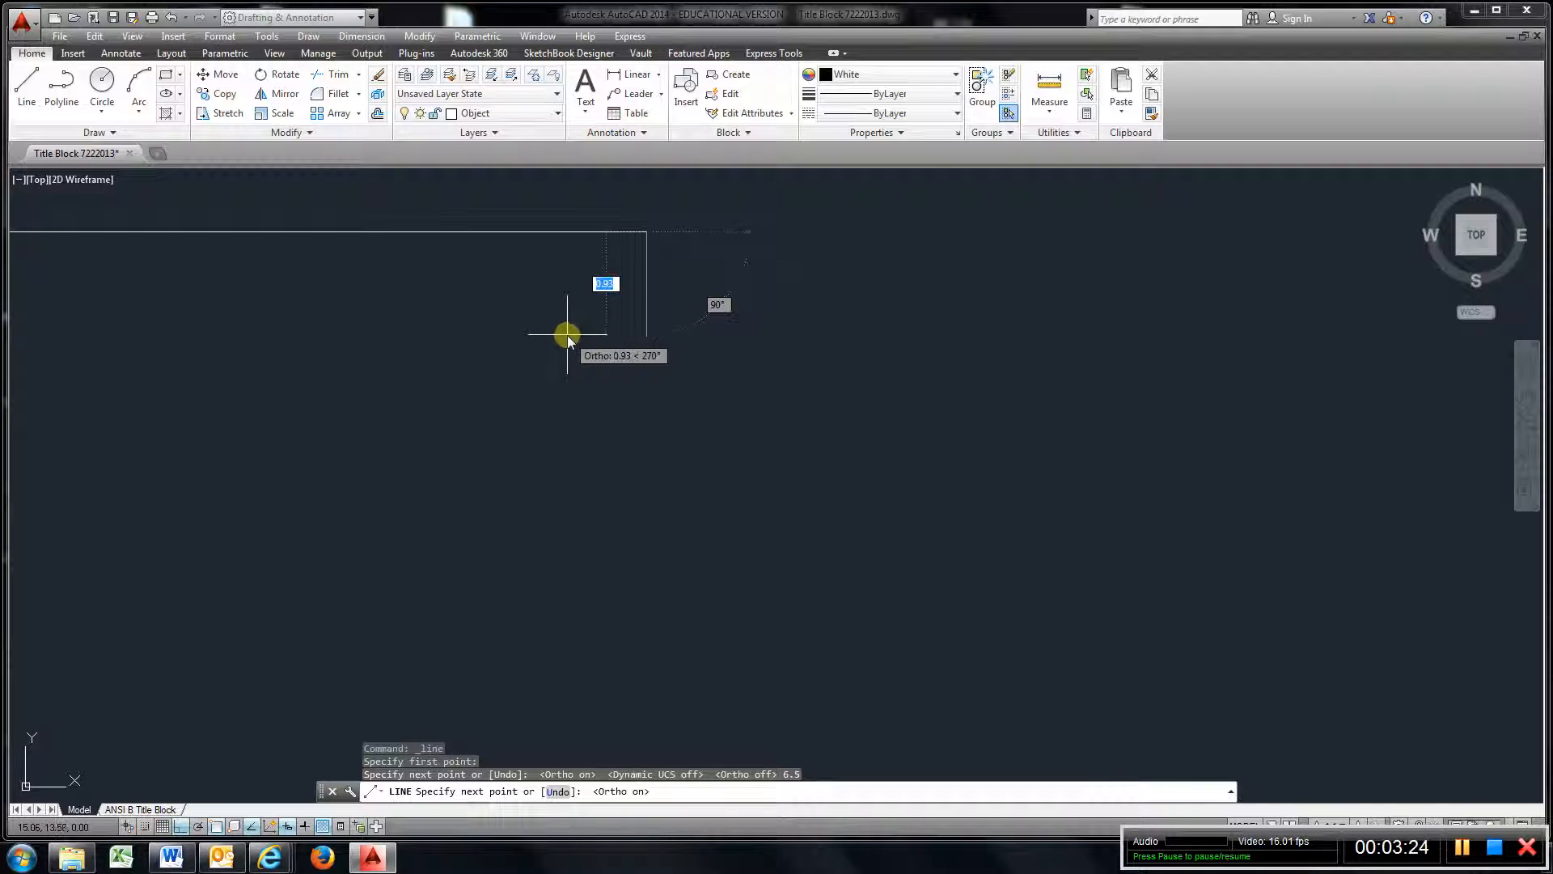
text(1)
key(Return)
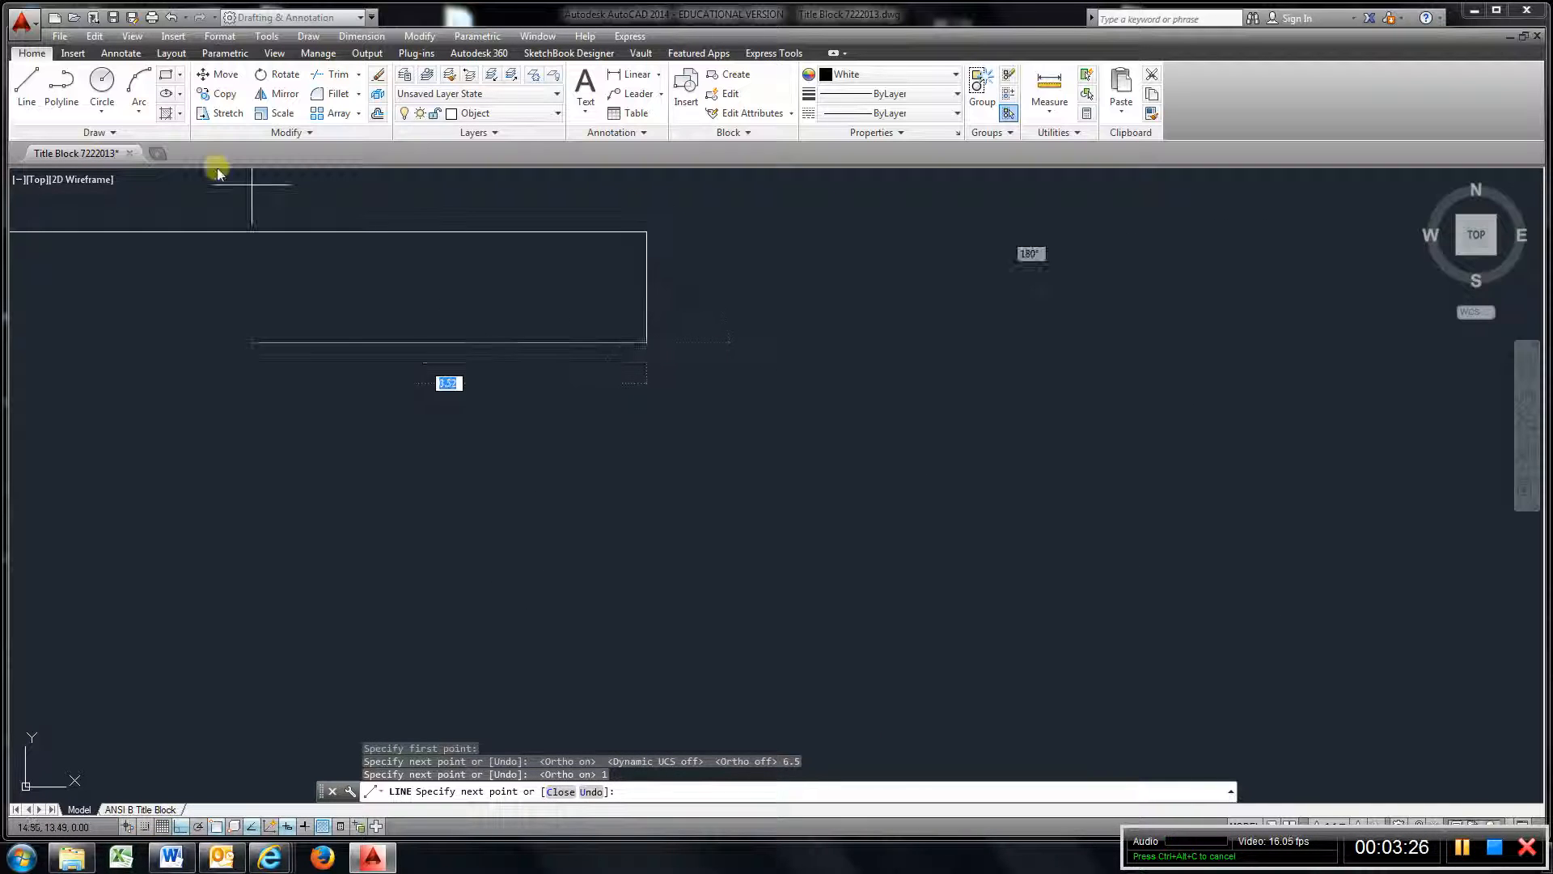
Draw a separate 1-unit vertical line straight down from the left endpoint of the horizontal line
click(30, 91)
middle_drag(403, 372, 739, 397)
middle_drag(778, 396, 847, 399)
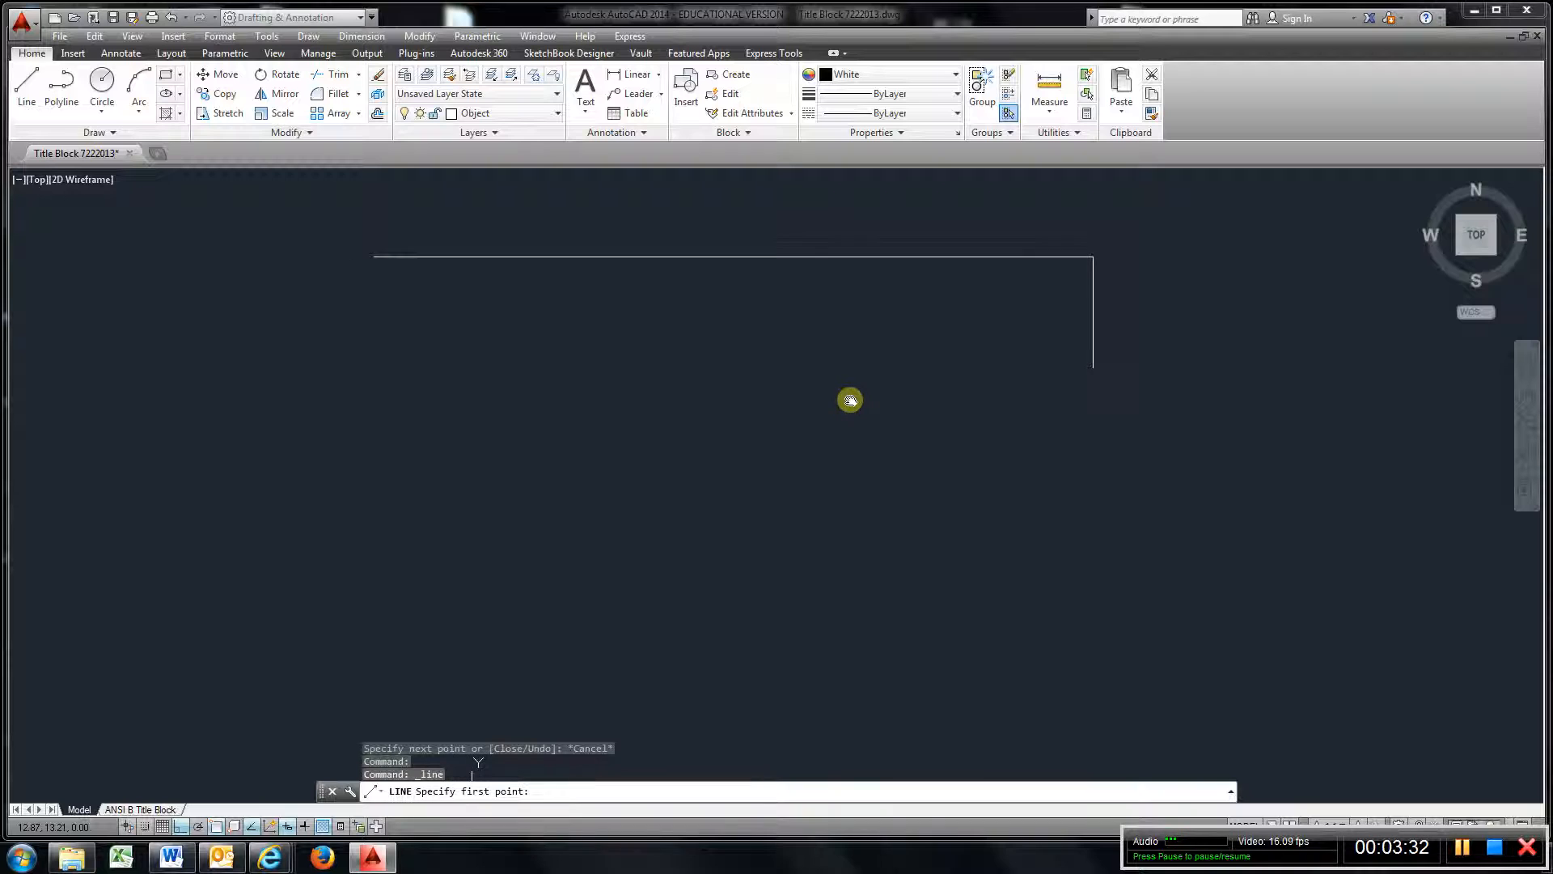
click(373, 256)
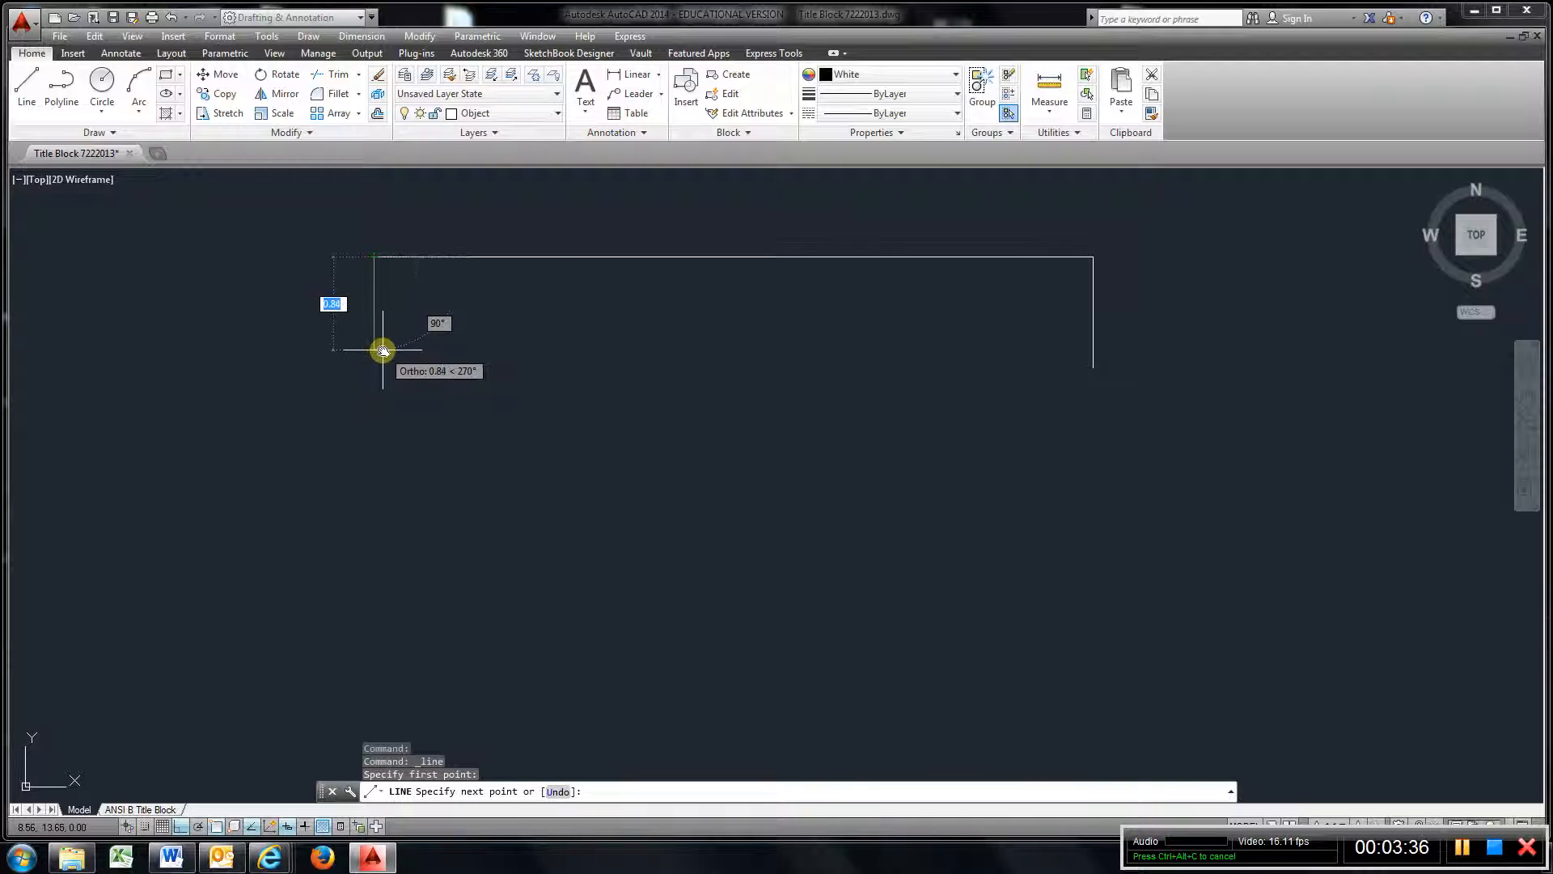
text(1)
key(Return)
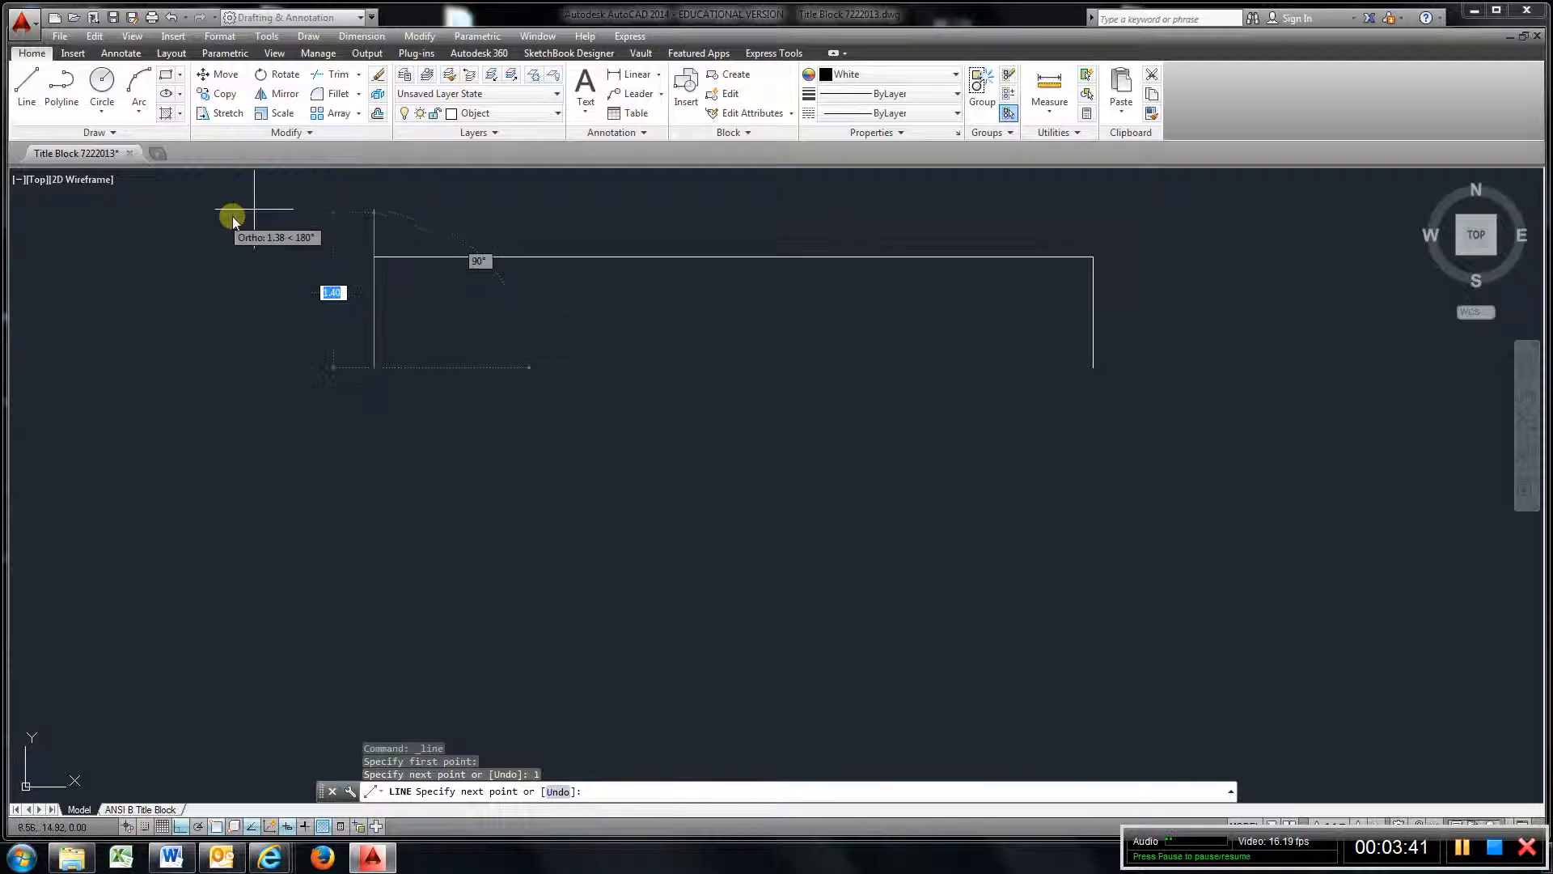
Offset the long horizontal line 4 units downward
click(376, 116)
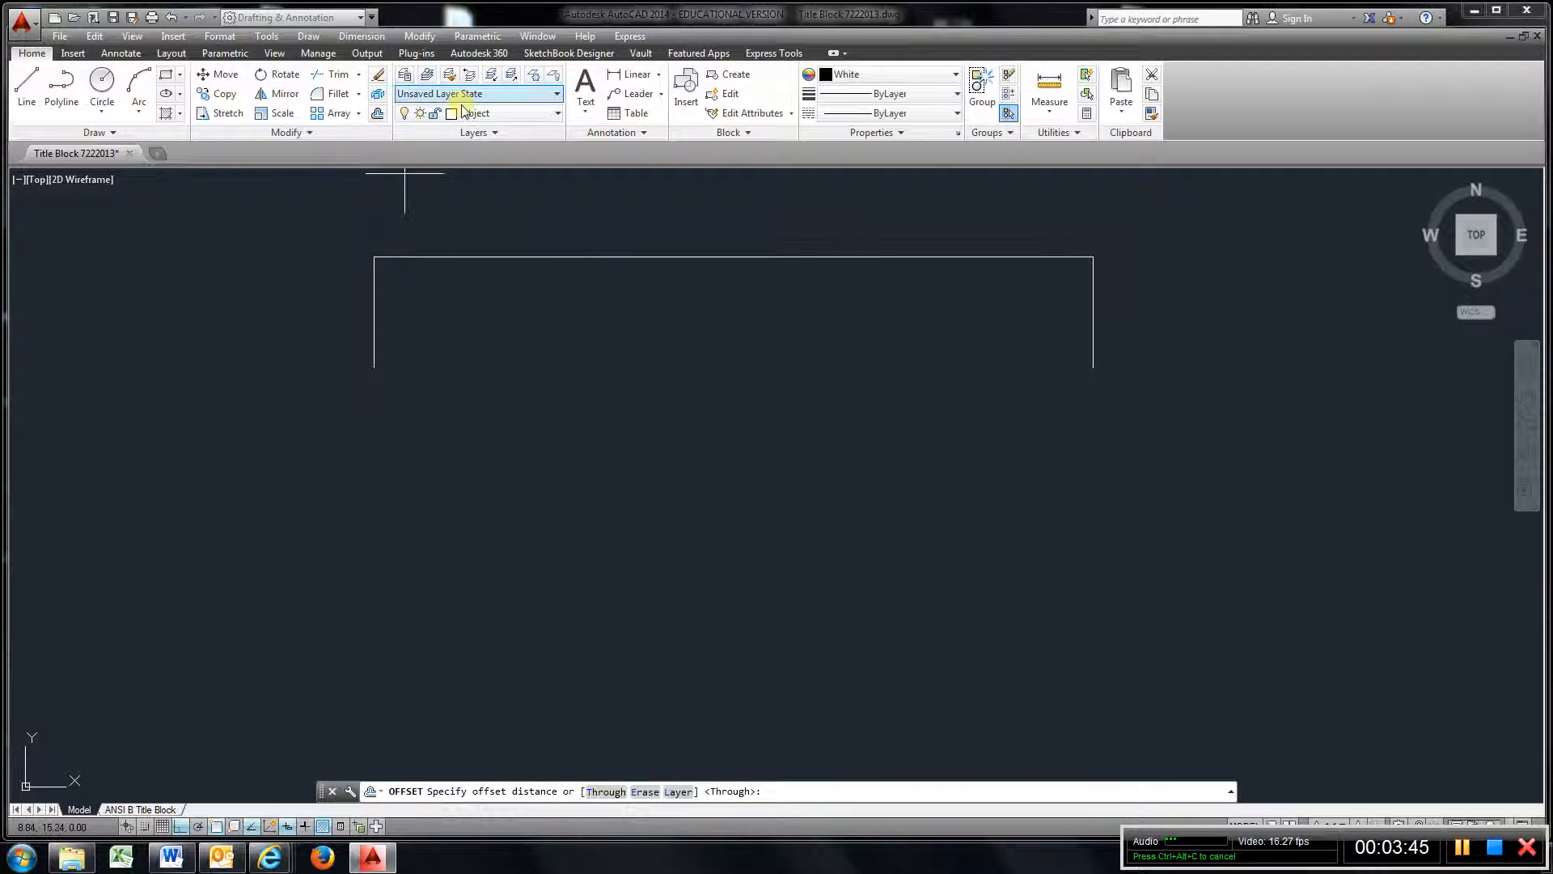
click(378, 114)
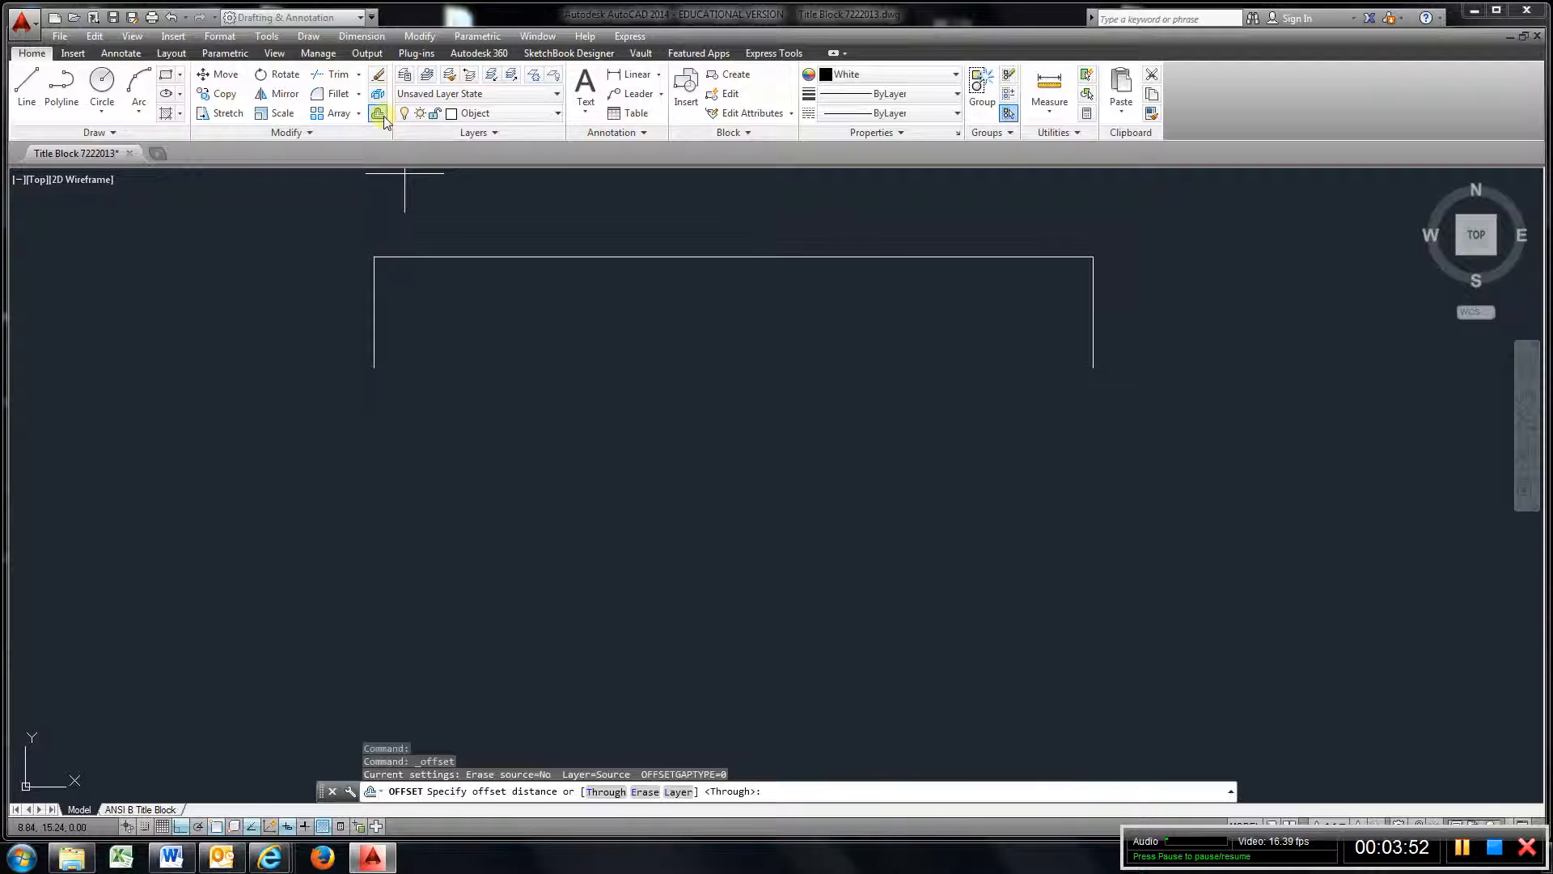
text(4)
key(Return)
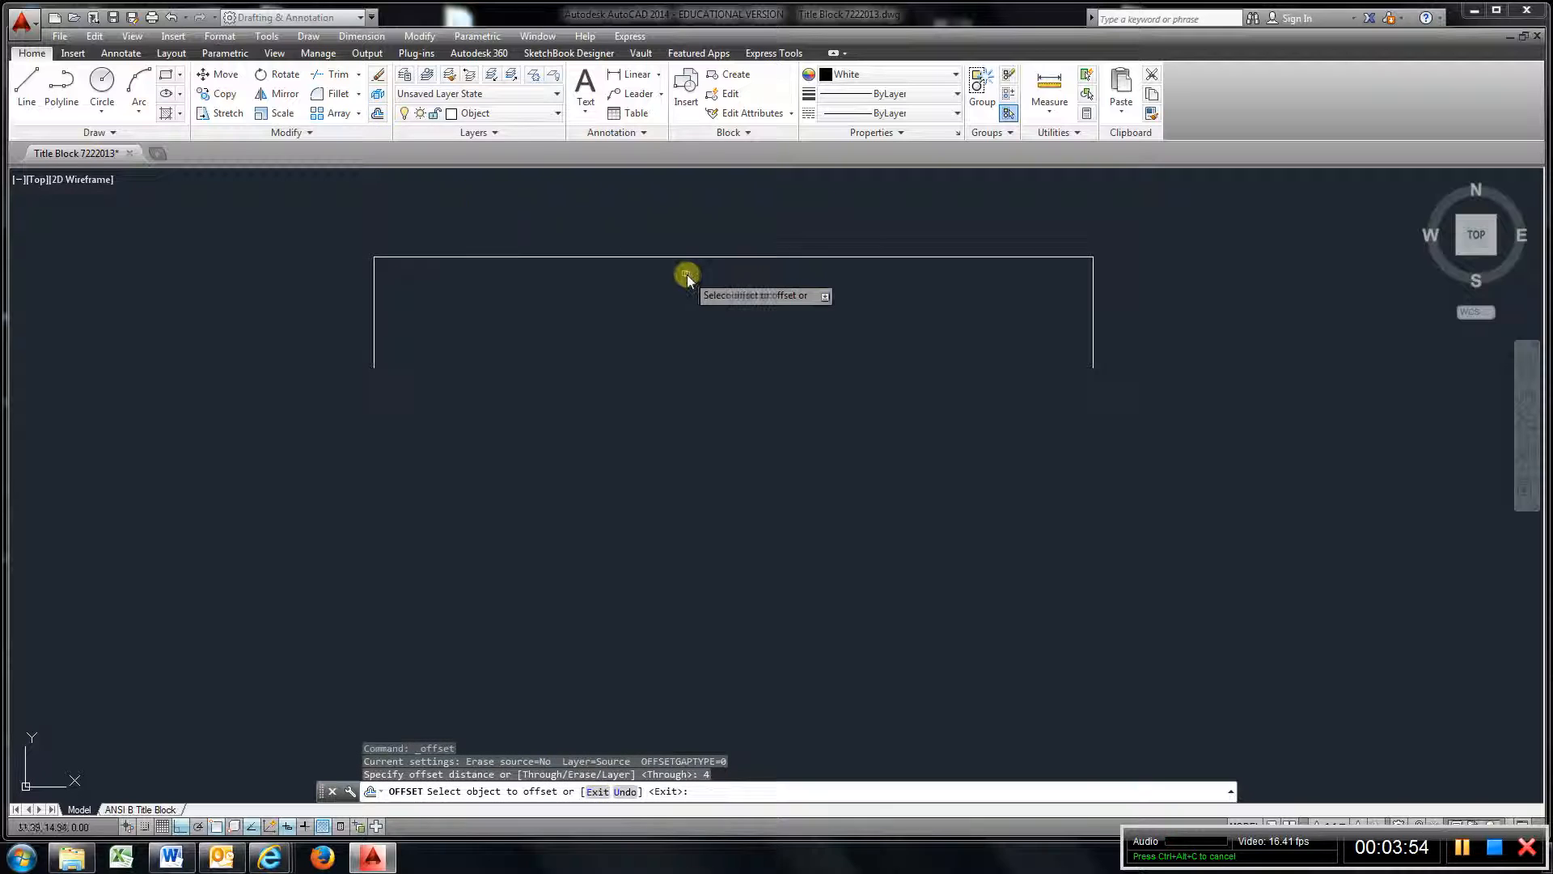
click(689, 258)
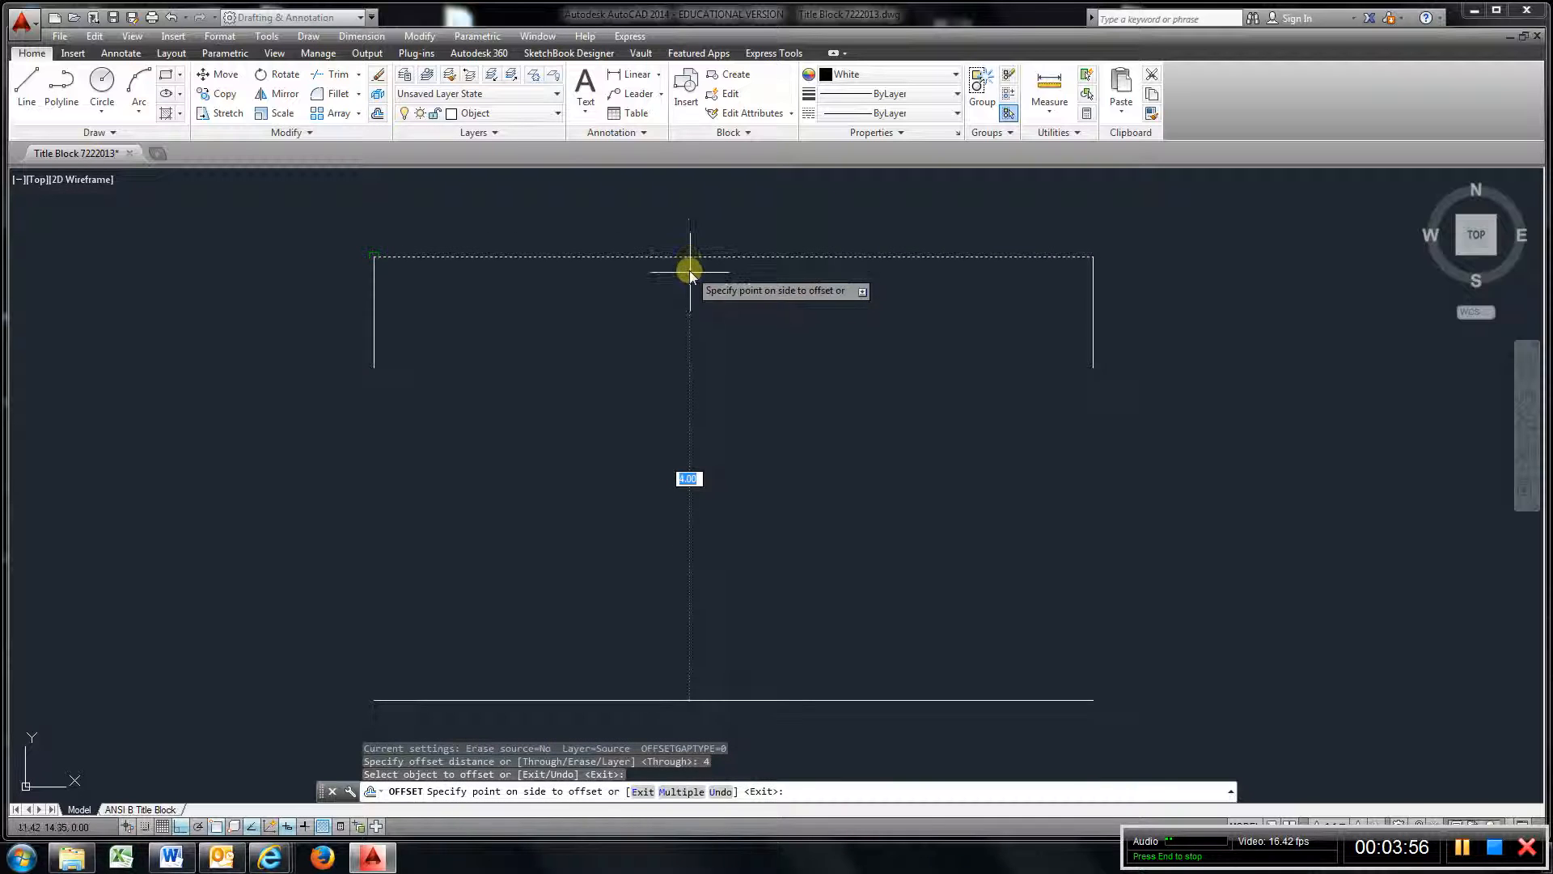
click(827, 644)
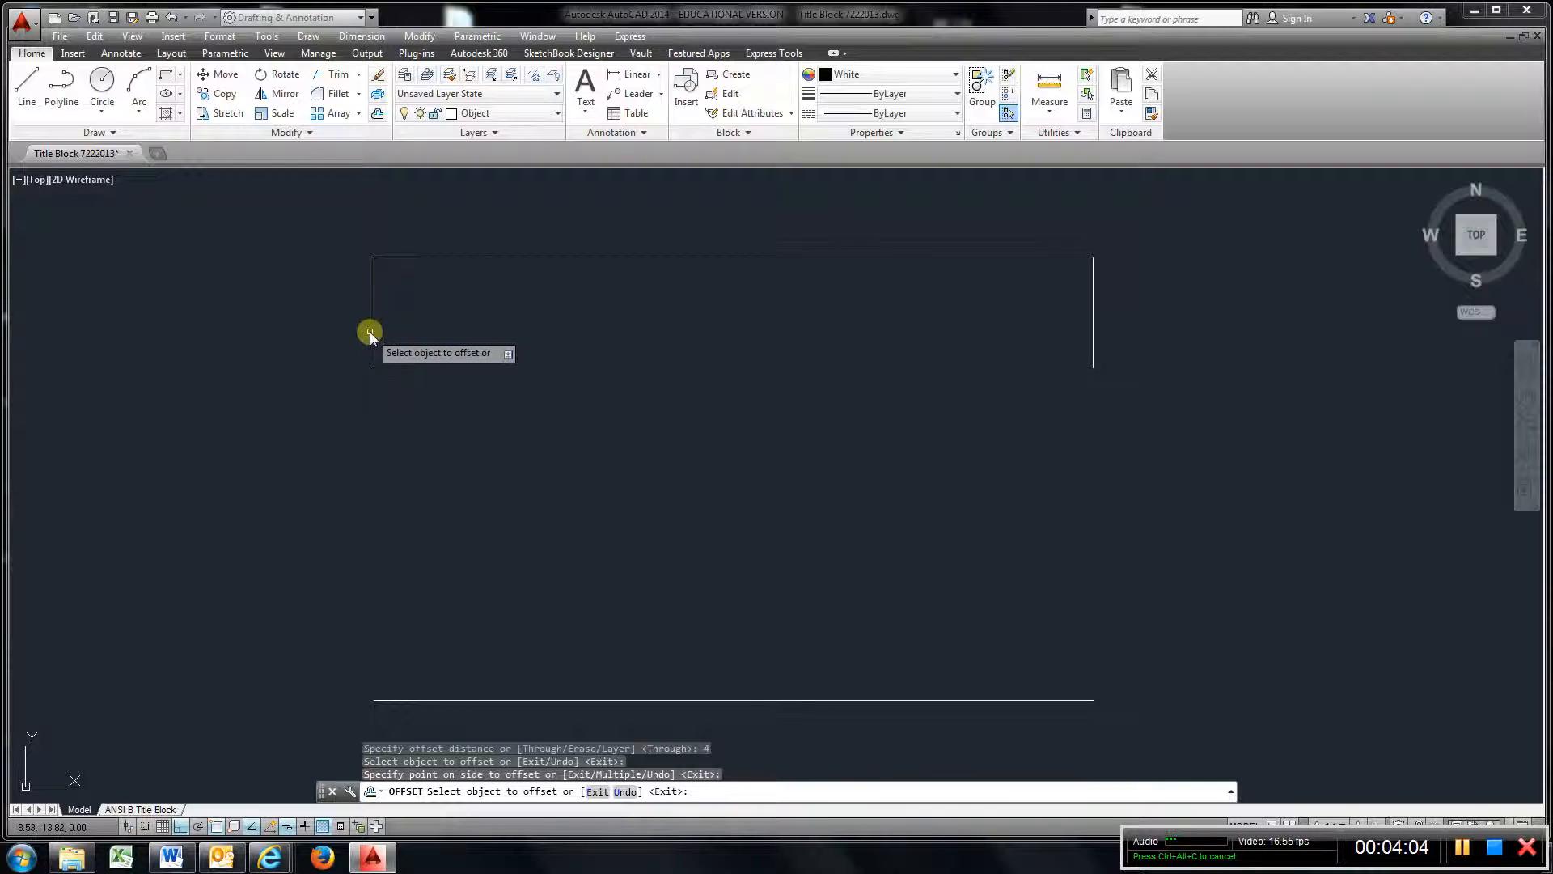
Offset the short left vertical line 1.75 units to the right, into the outline
click(378, 113)
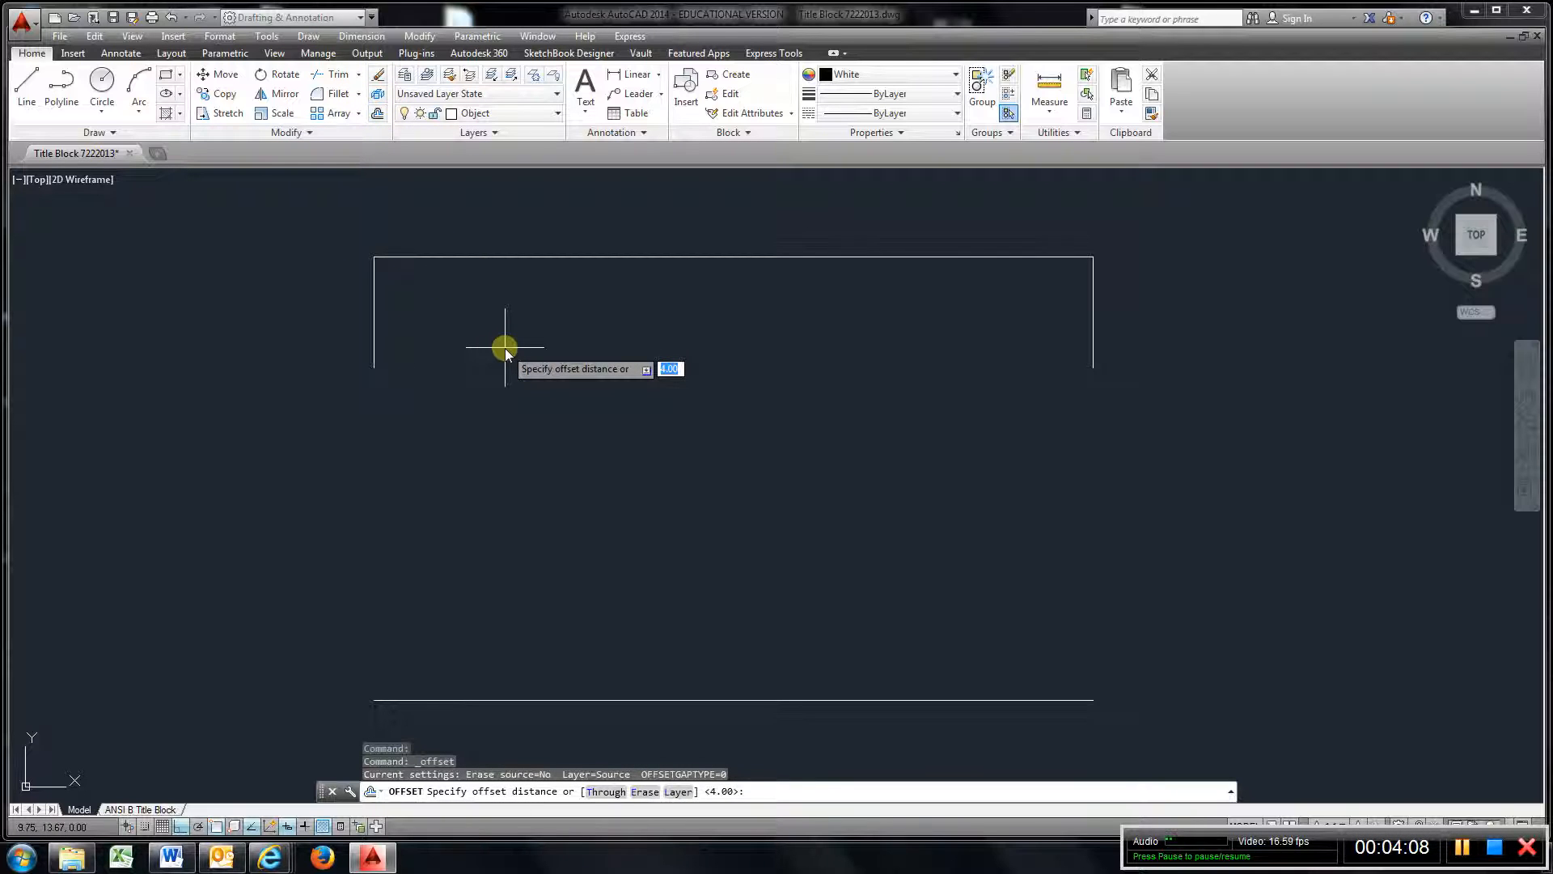
key(Return)
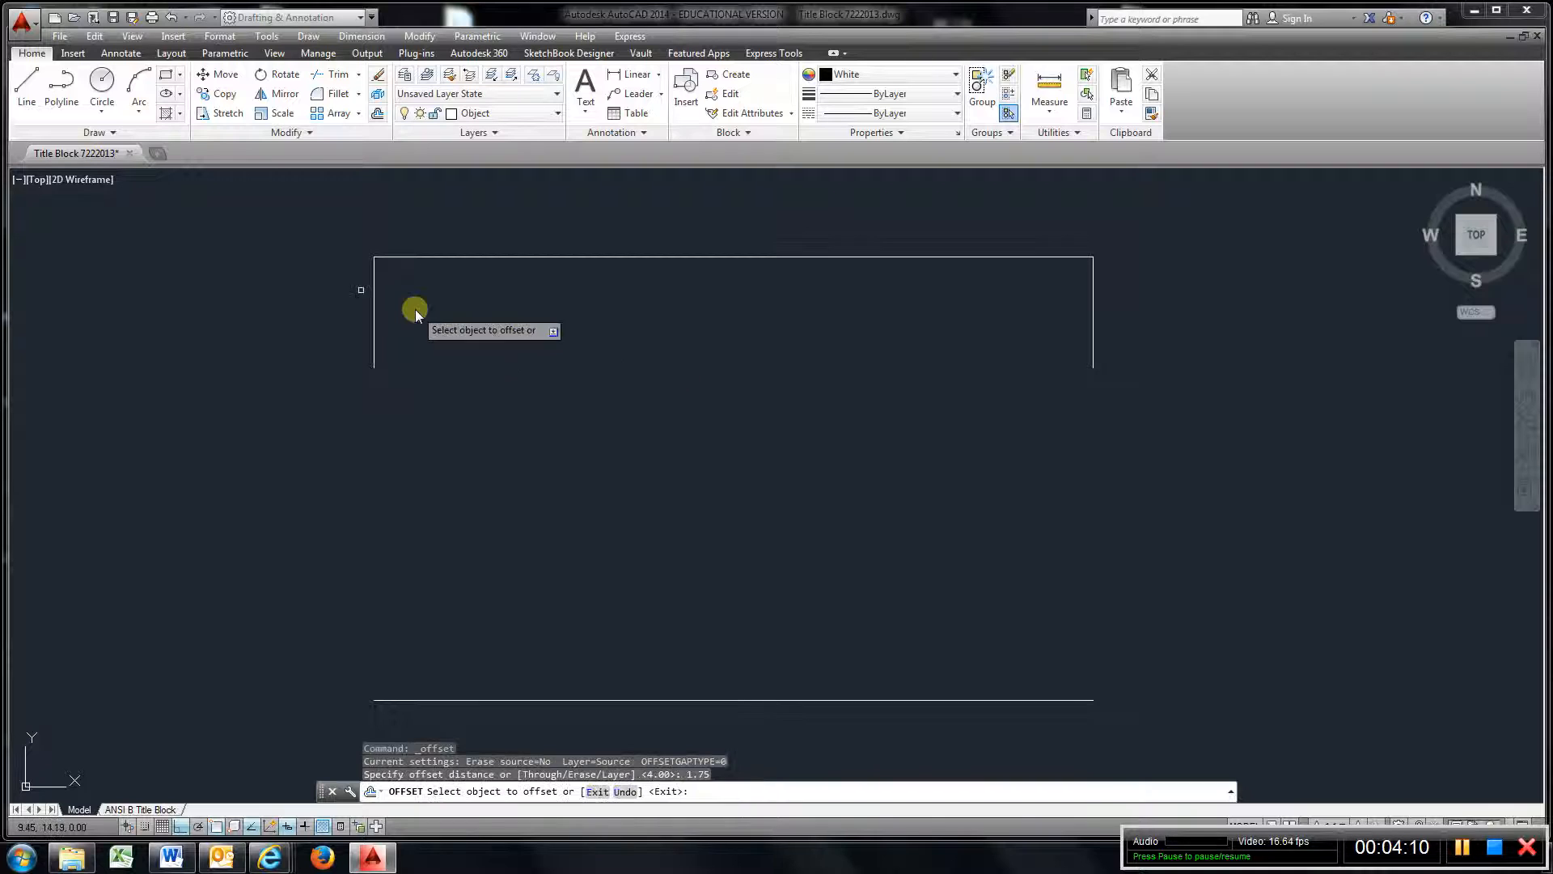
click(372, 326)
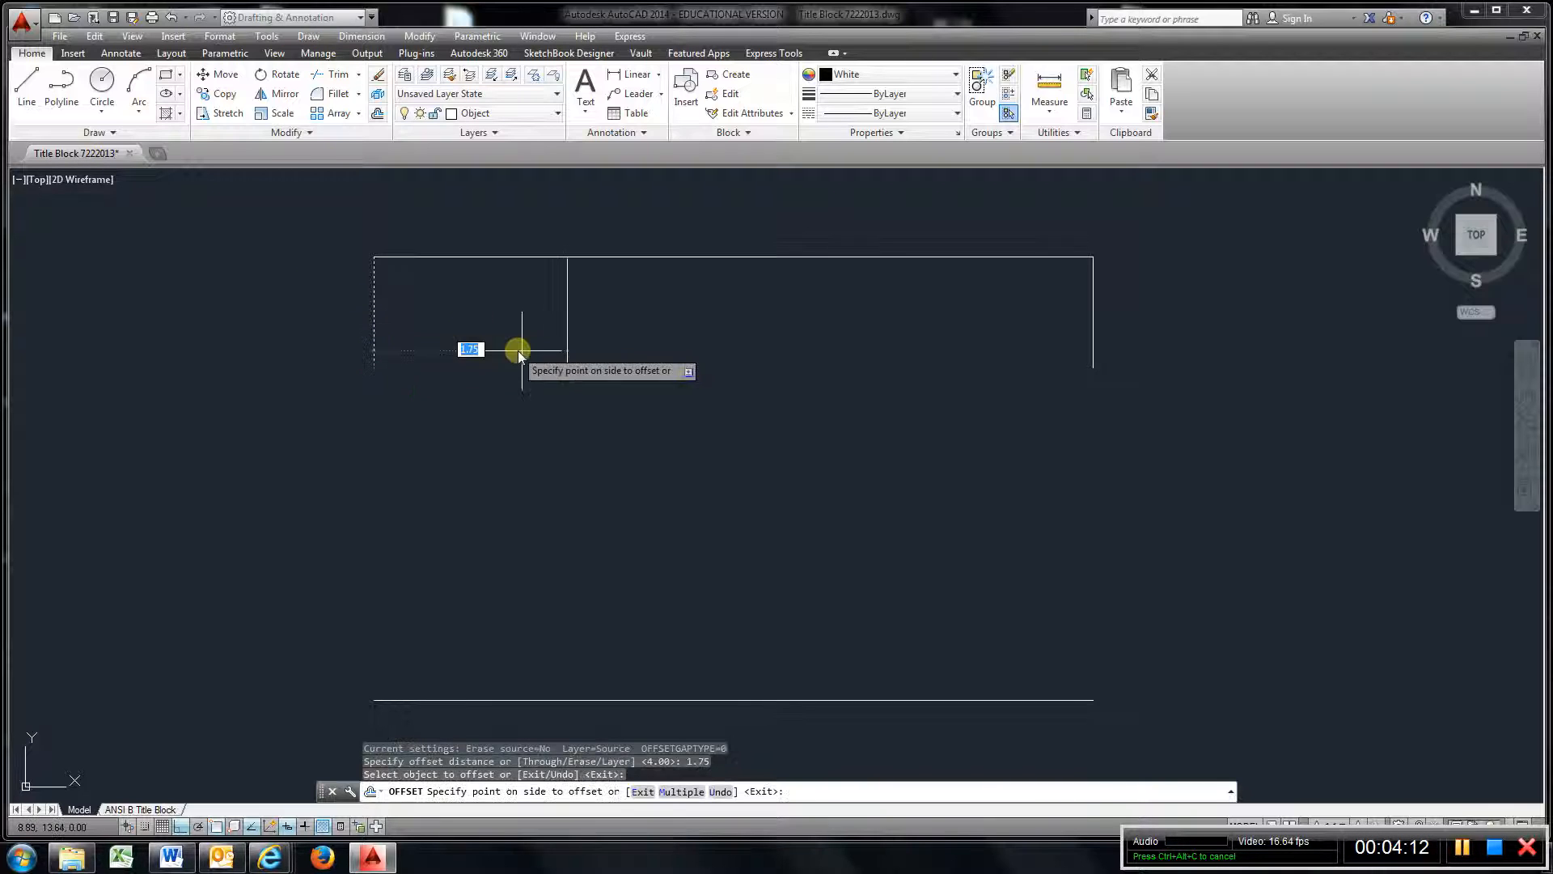
click(524, 351)
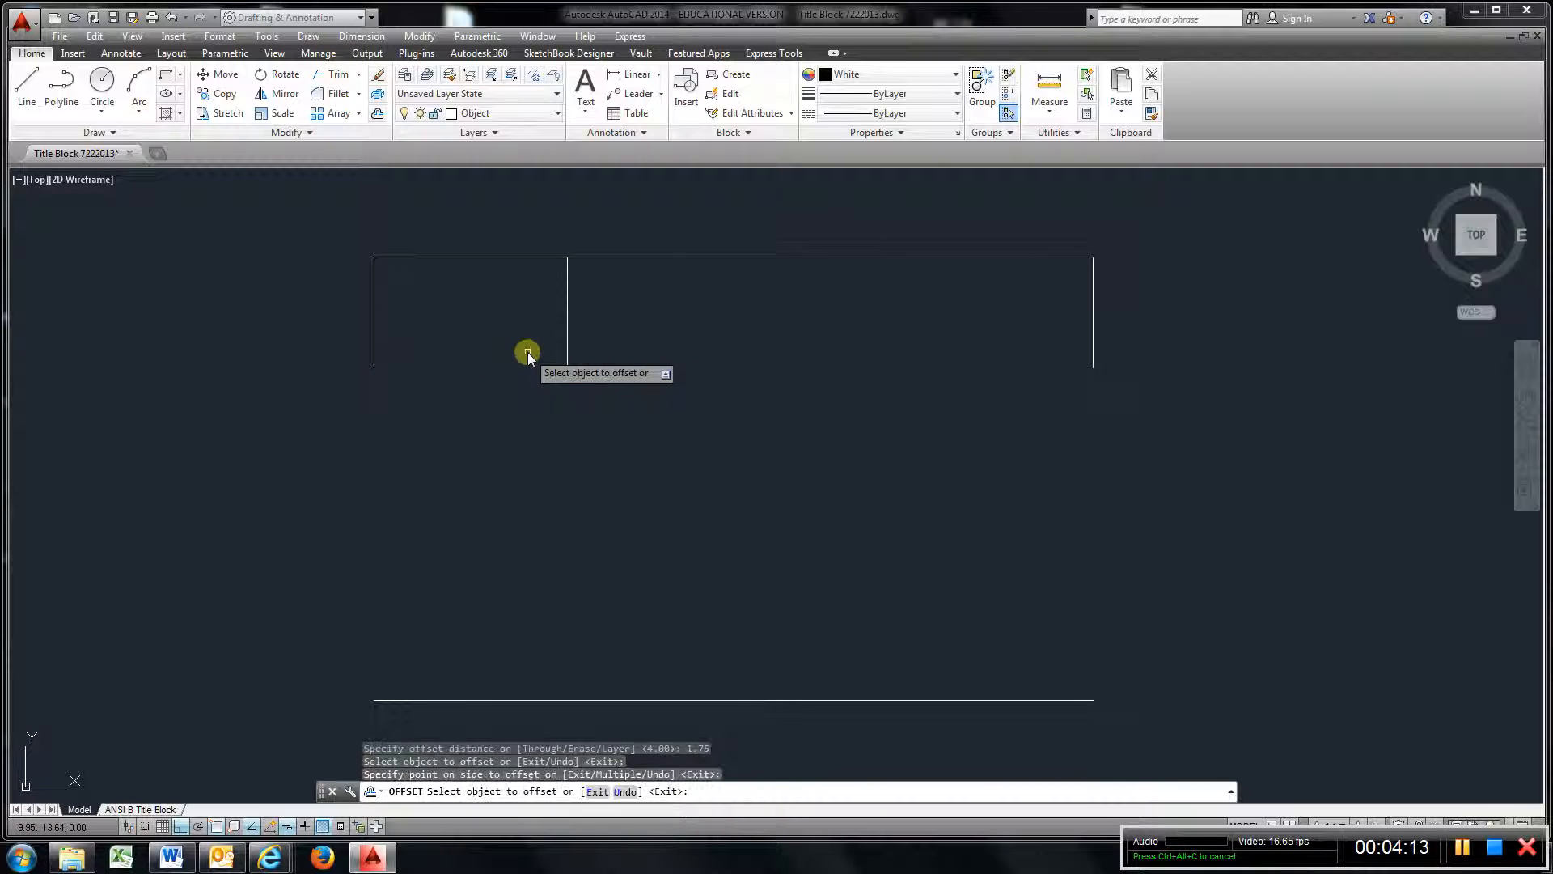
Extend the offset vertical line on the left down to the lower horizontal line
click(358, 74)
click(353, 135)
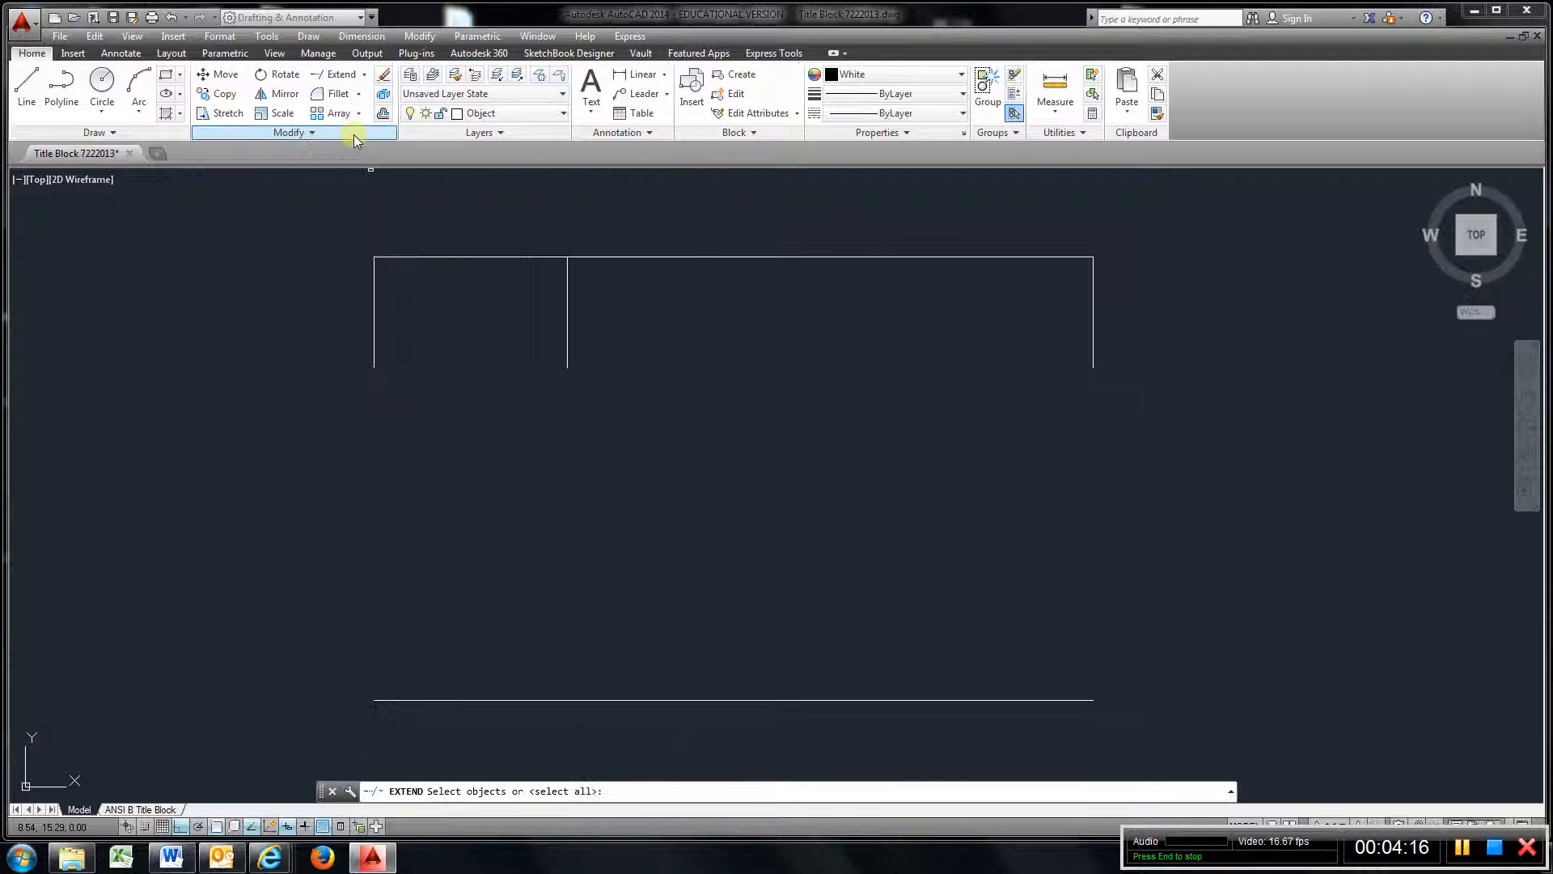
click(612, 697)
key(Return)
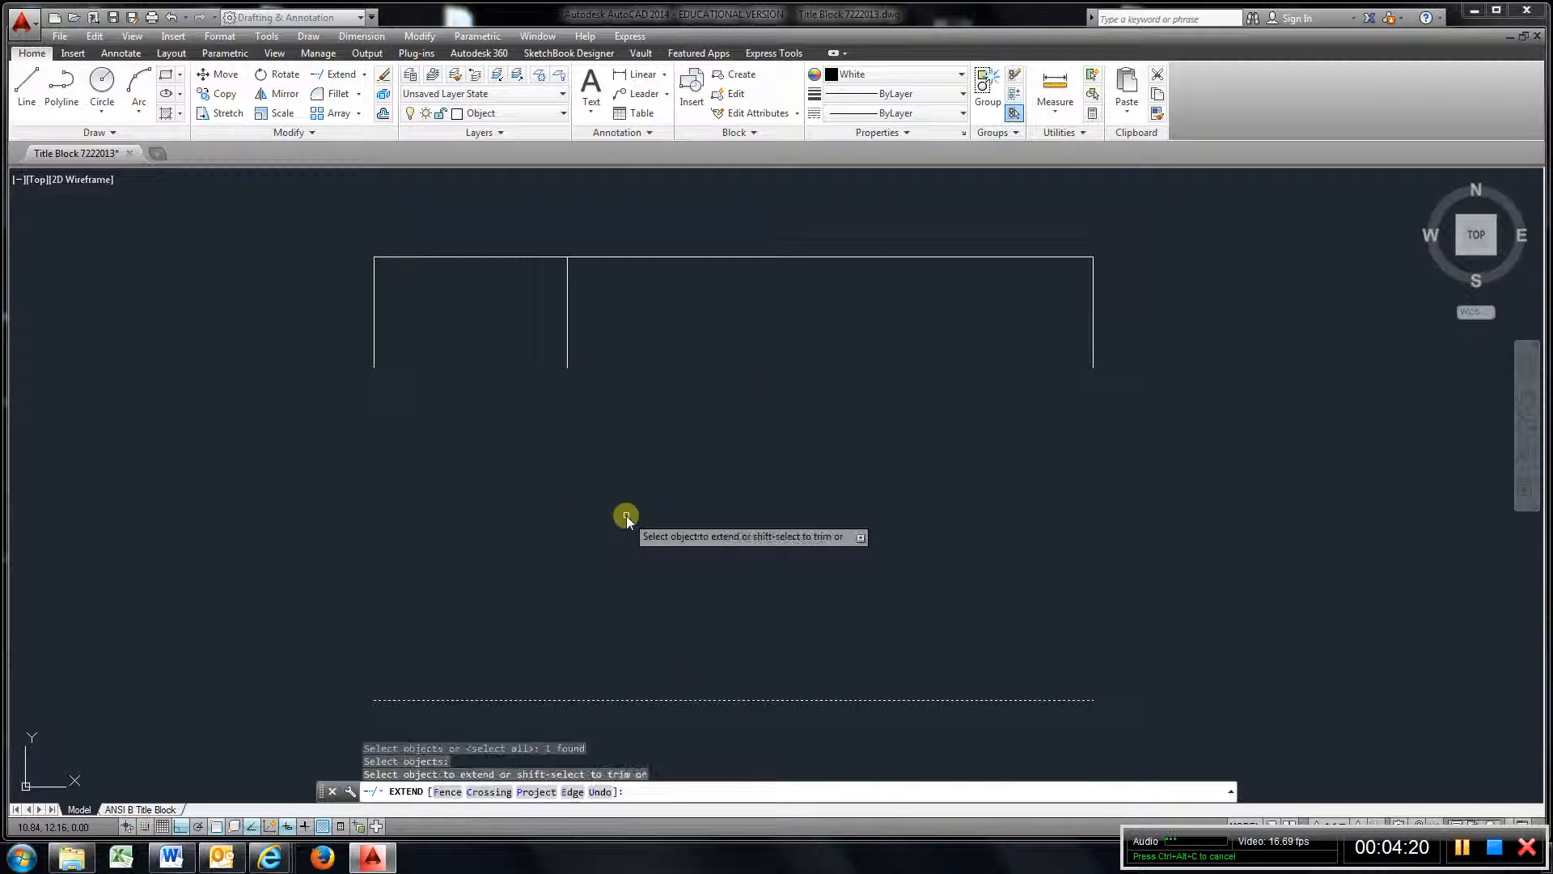
click(568, 350)
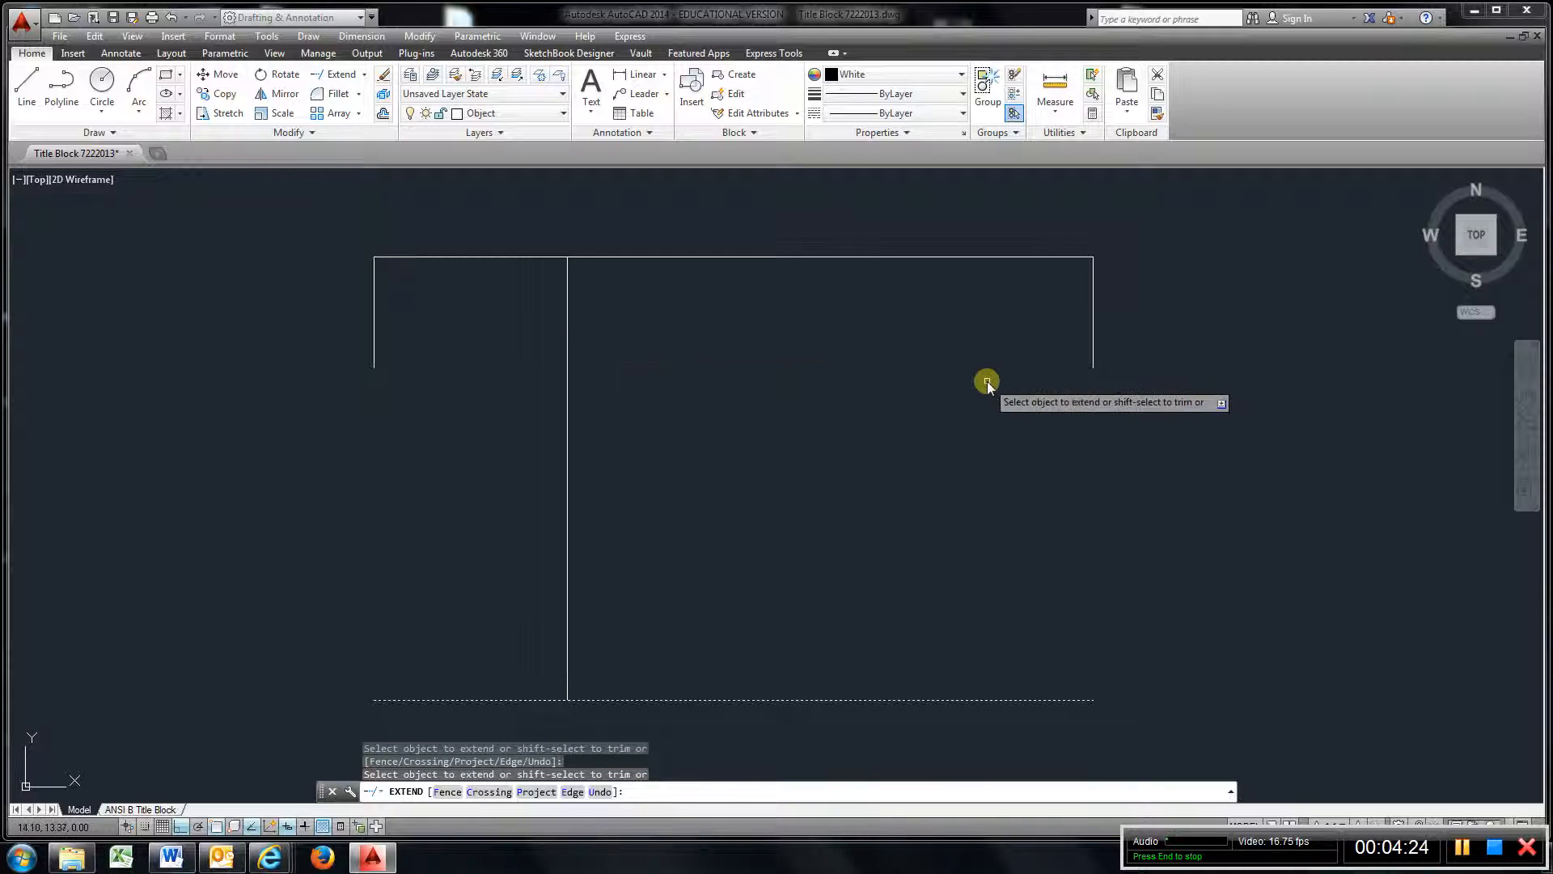
Offset the short right vertical line 1.75 units to the left, into the outline
click(383, 112)
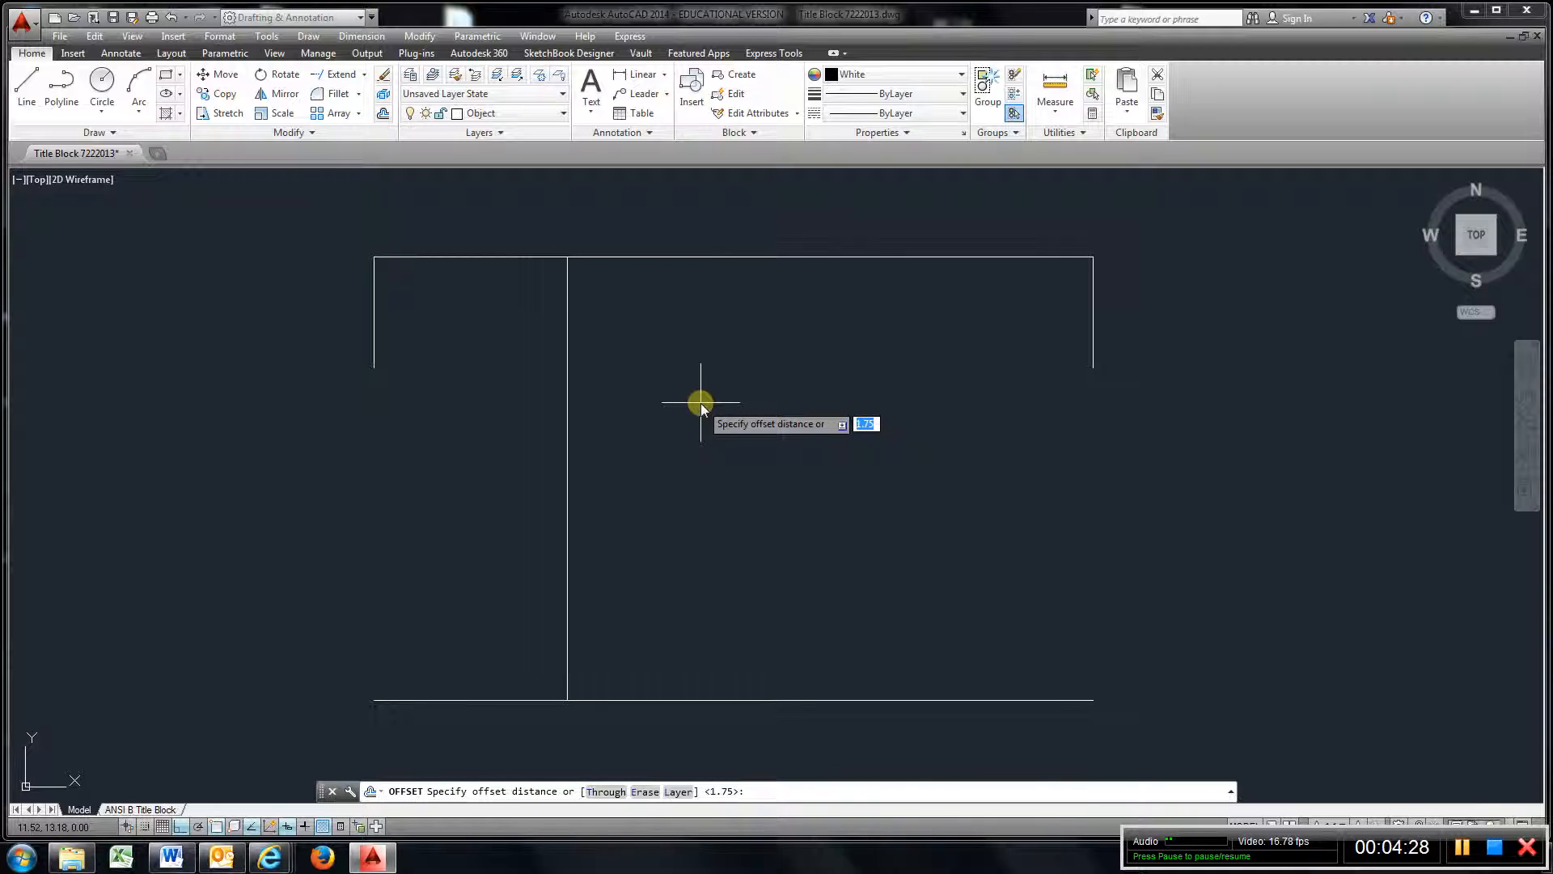
key(Return)
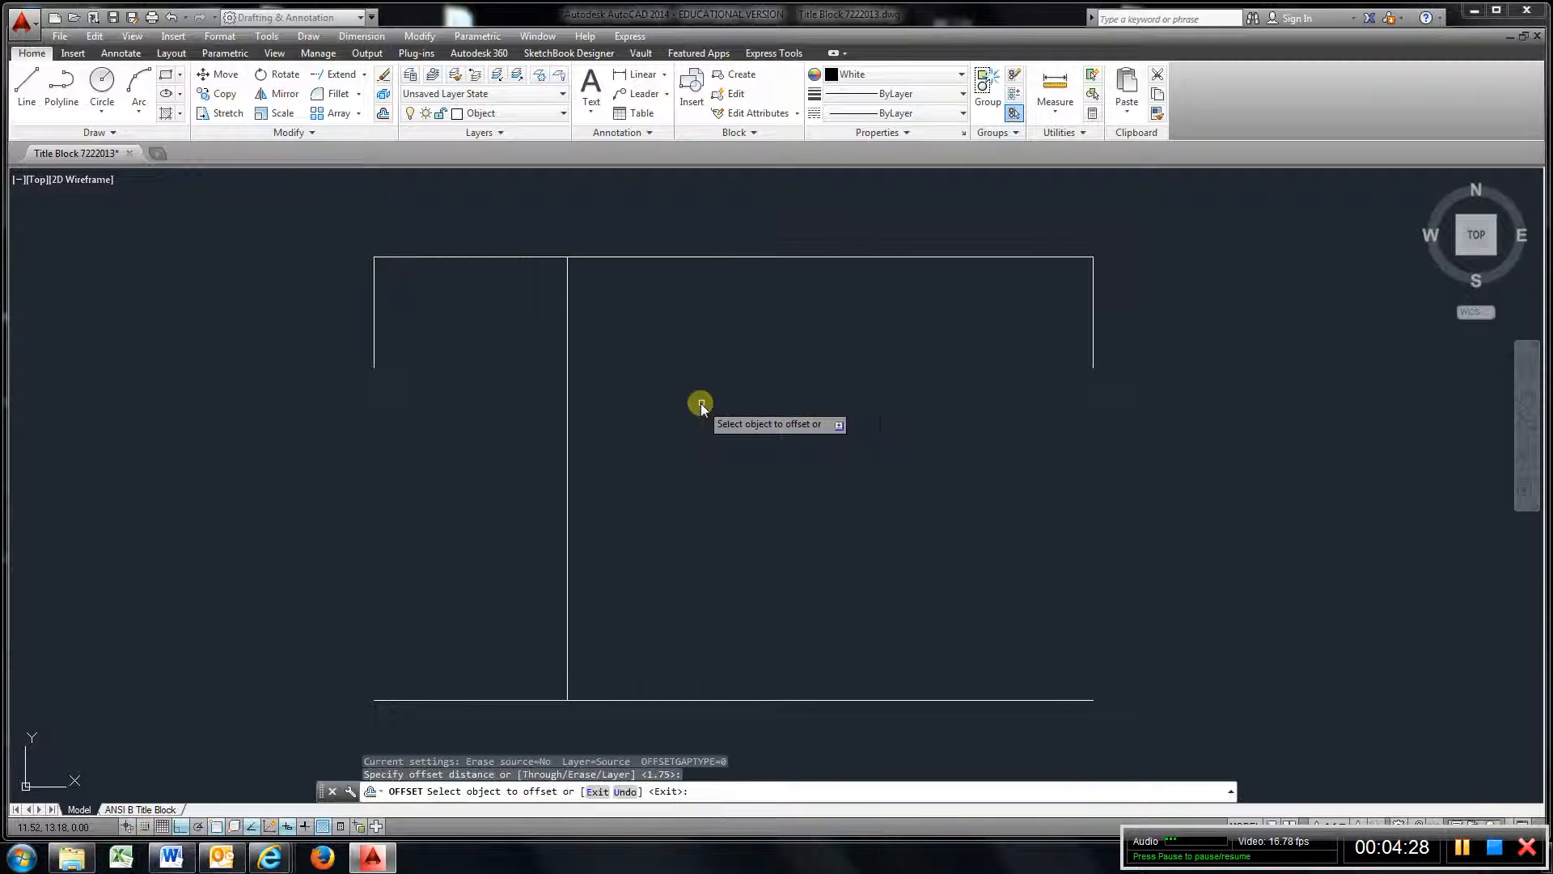
click(1093, 356)
click(999, 354)
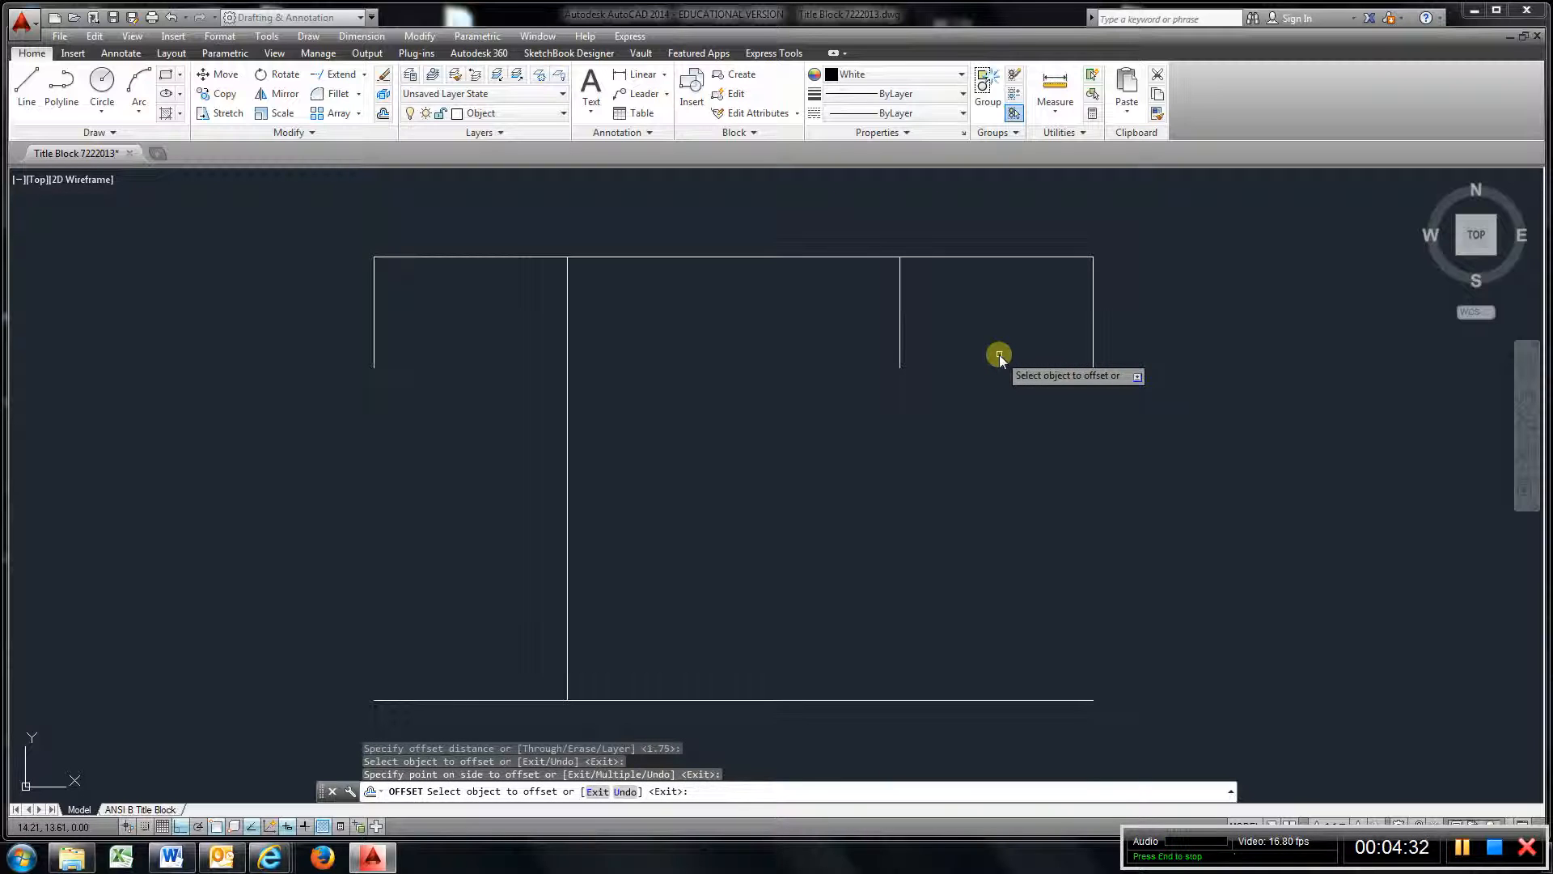
Extend the offset vertical line on the right down to the lower horizontal line
click(354, 76)
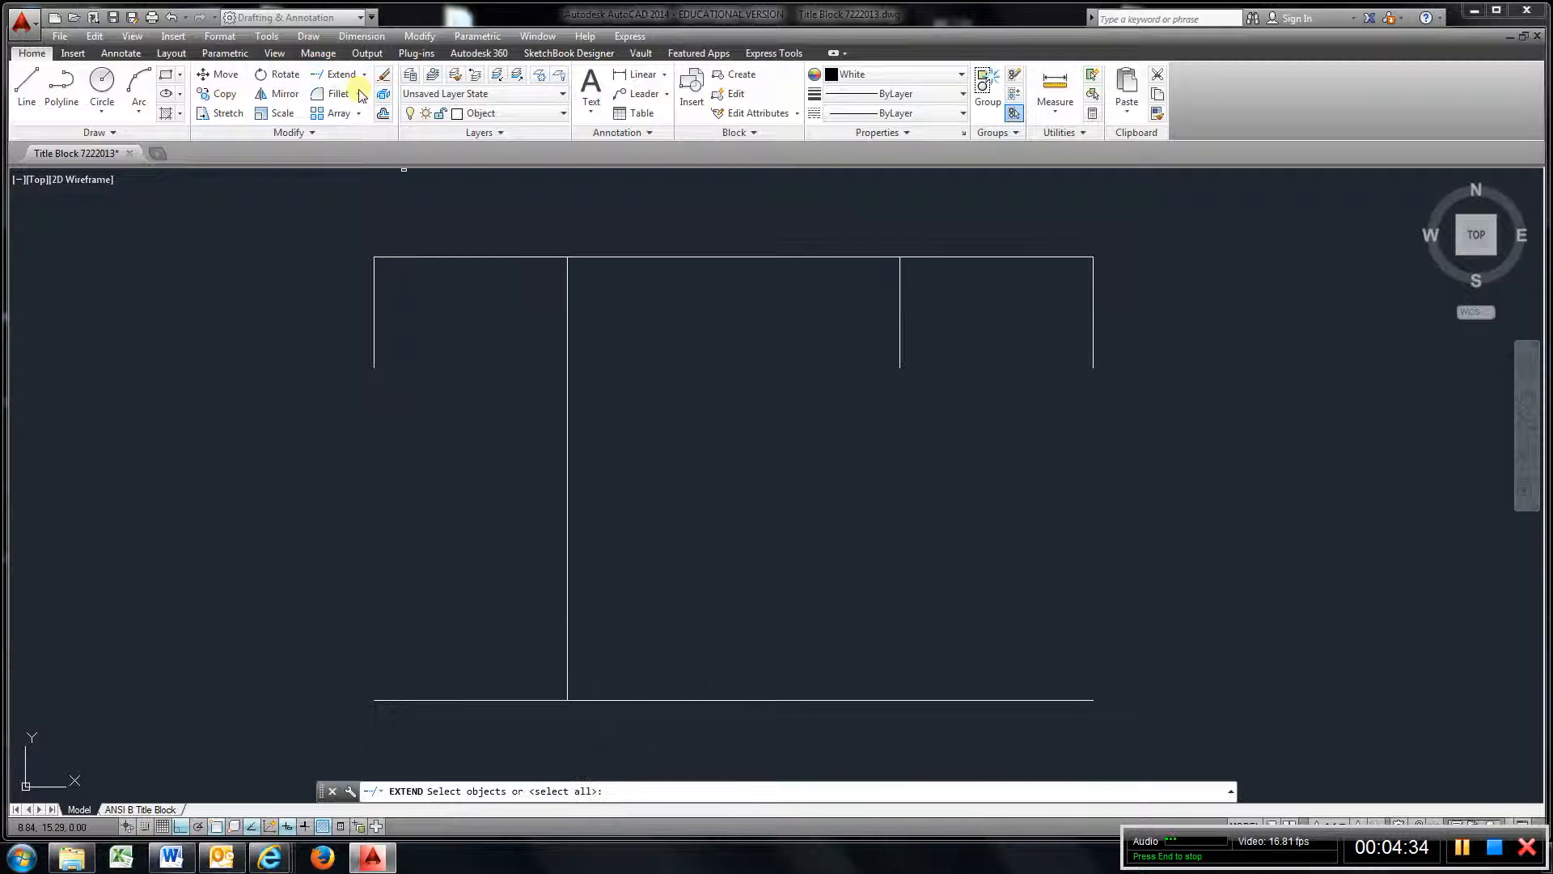
click(884, 700)
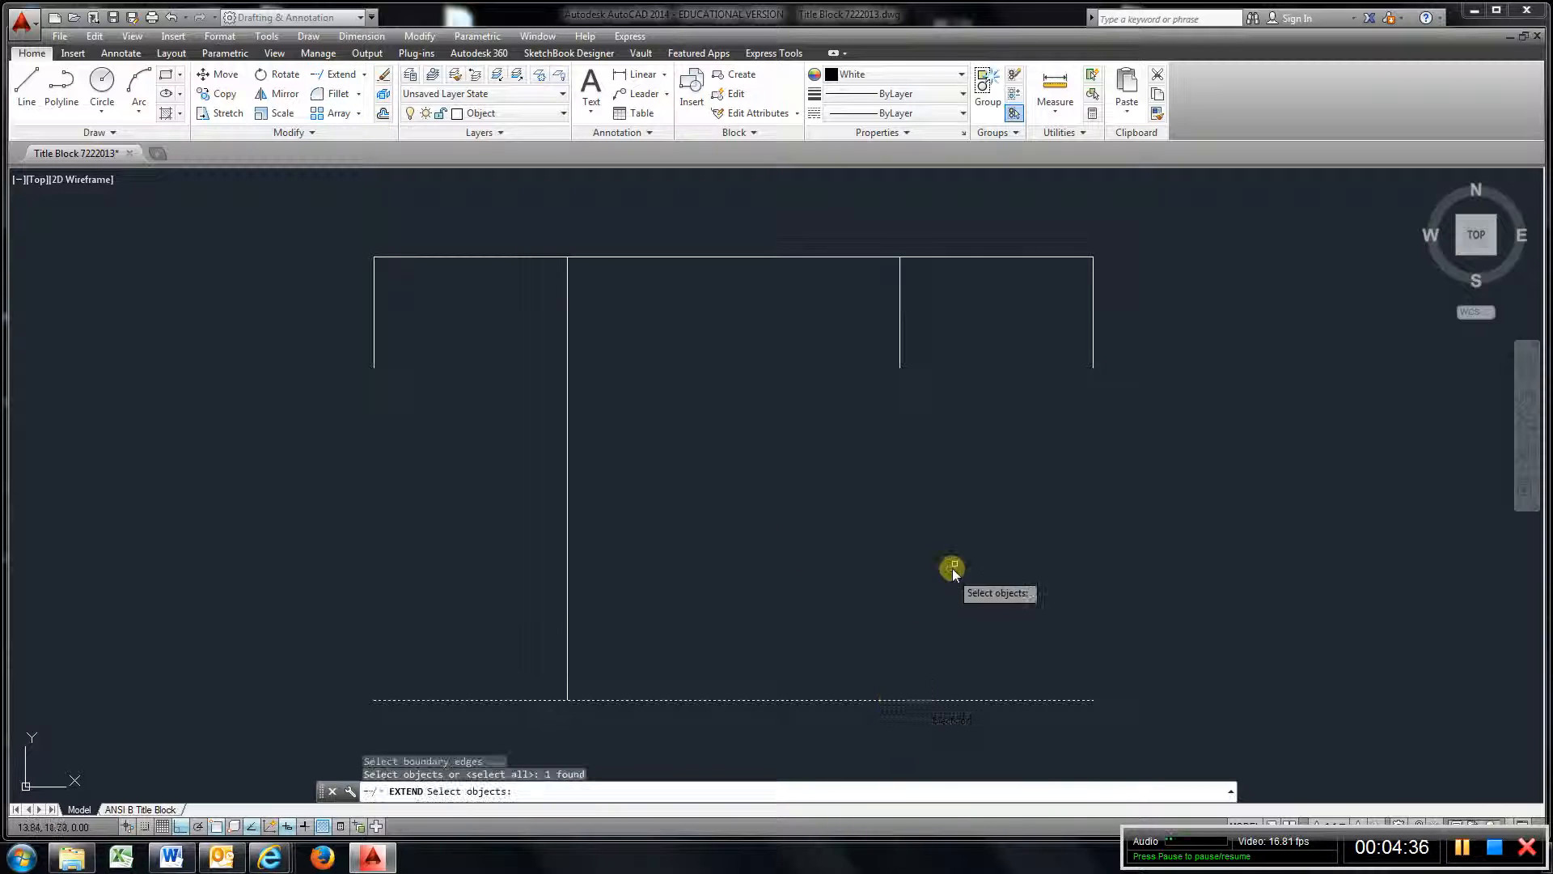
key(Return)
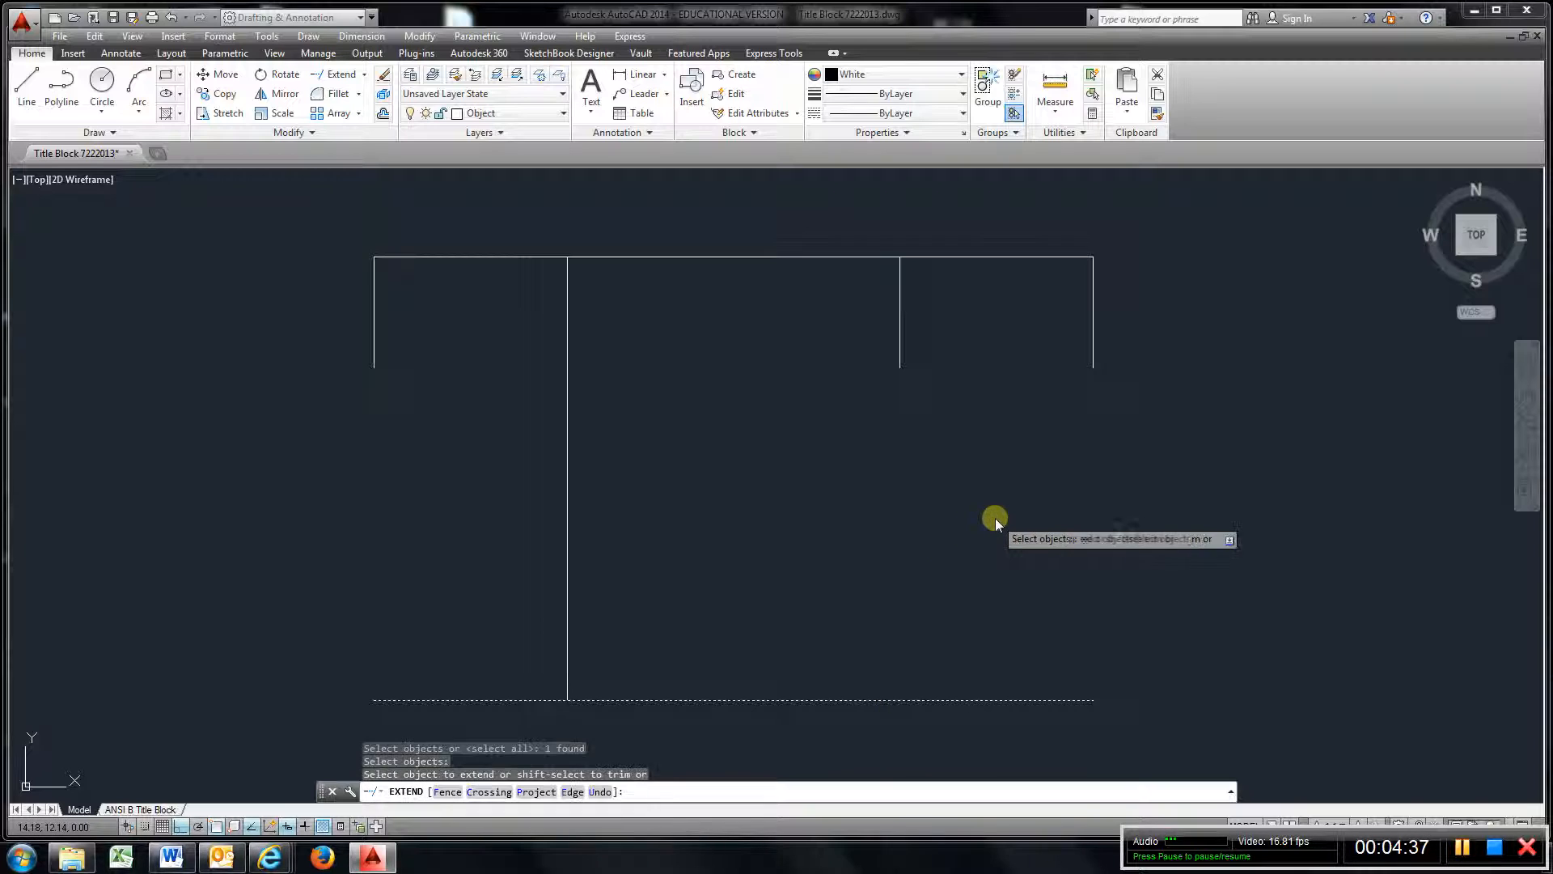
click(901, 349)
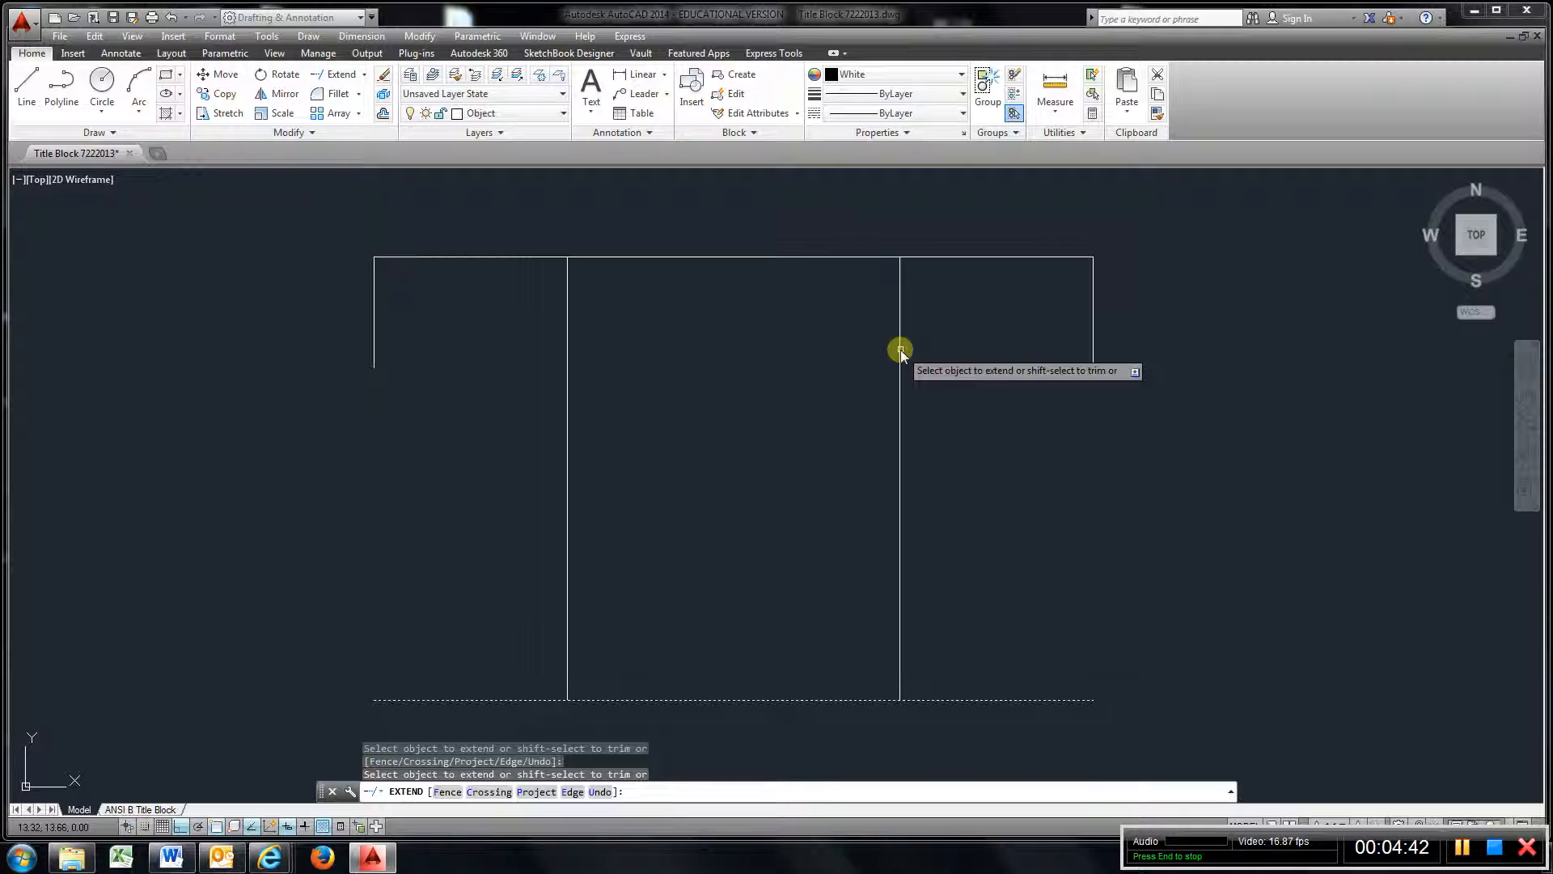
Draw diagonal lines from the lower ends of the short outer verticals to the lower ends of the nearest inner vertical lines
click(27, 85)
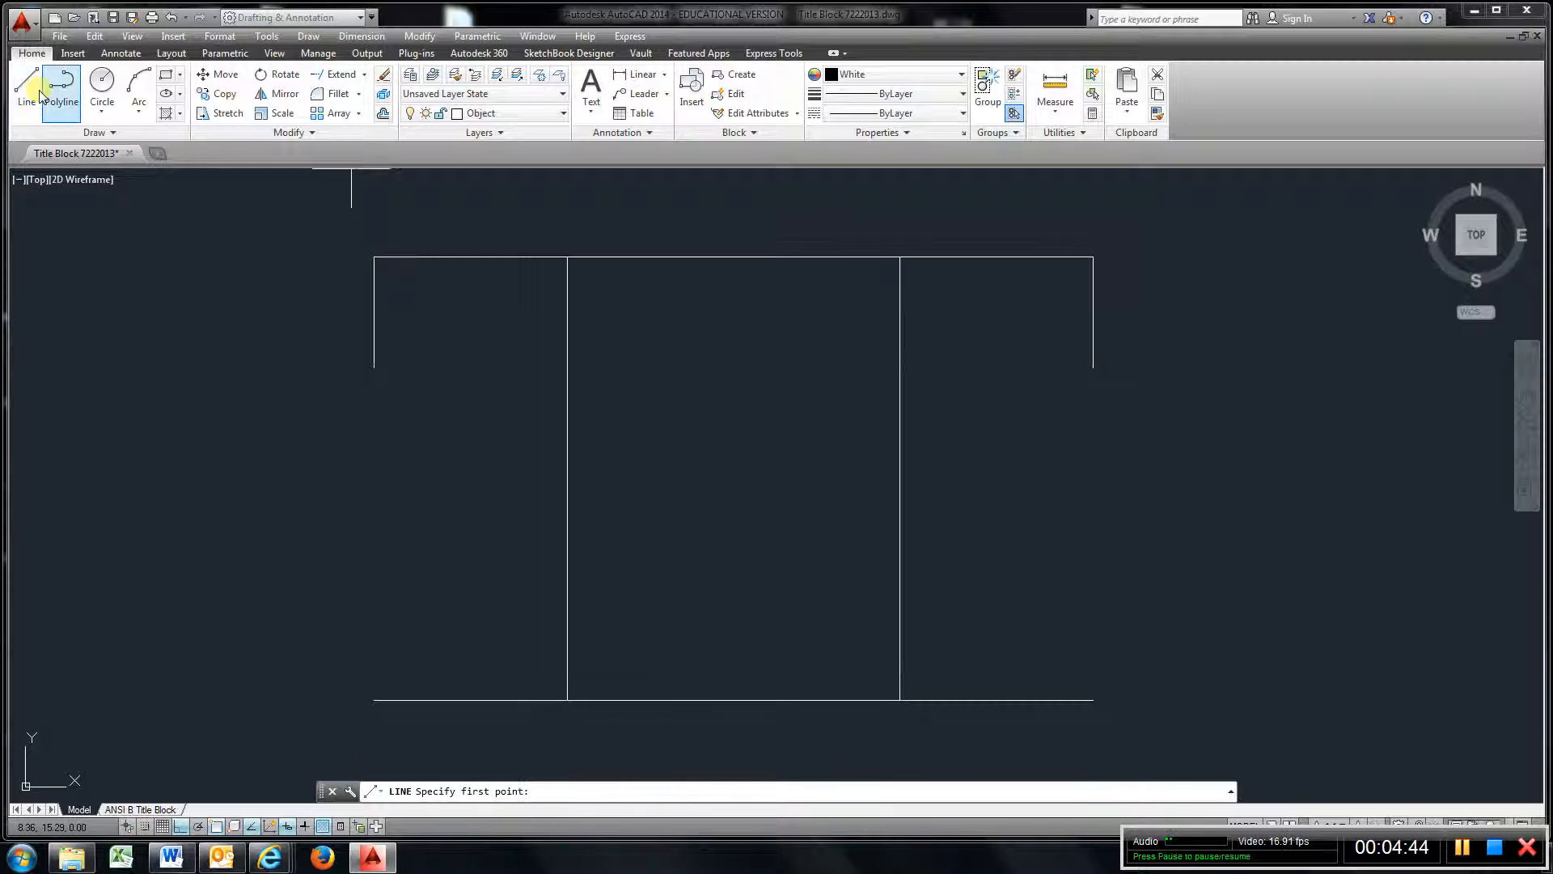
click(374, 368)
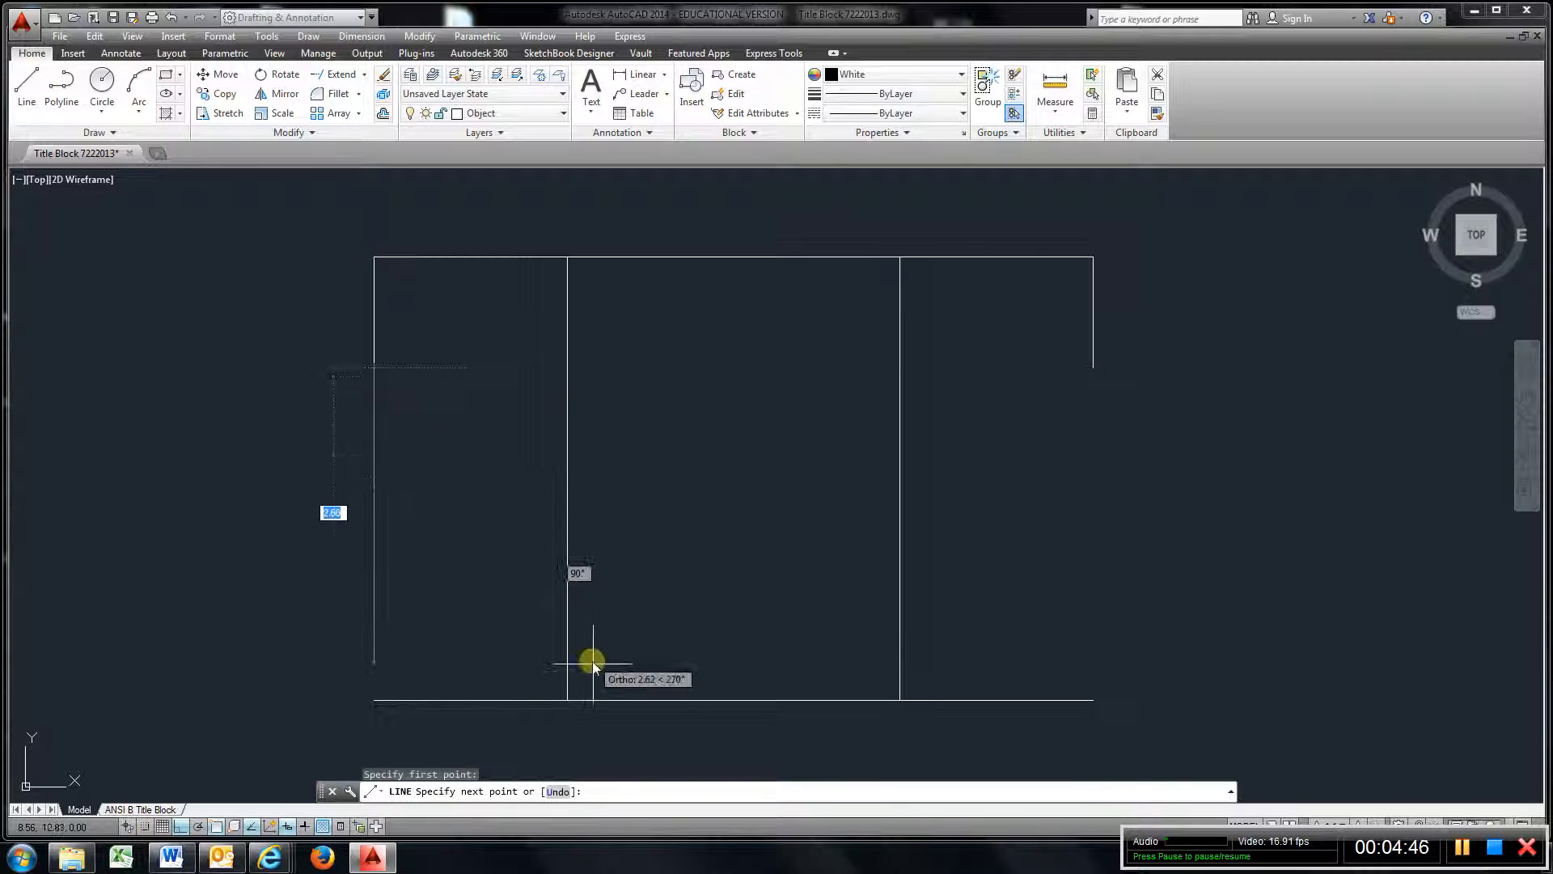
click(567, 698)
click(27, 85)
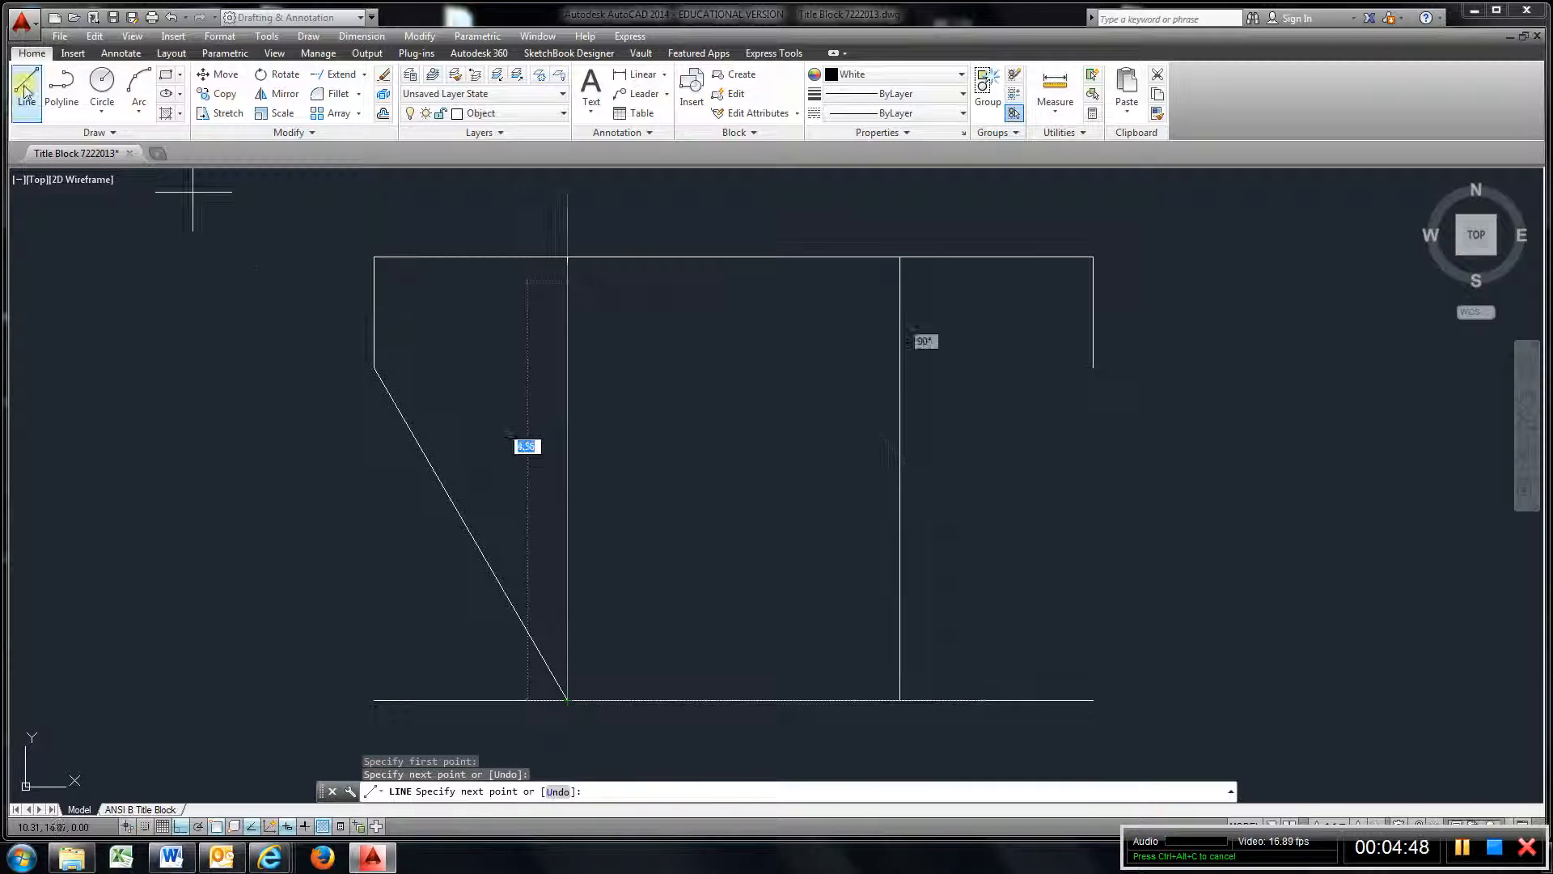
click(1094, 366)
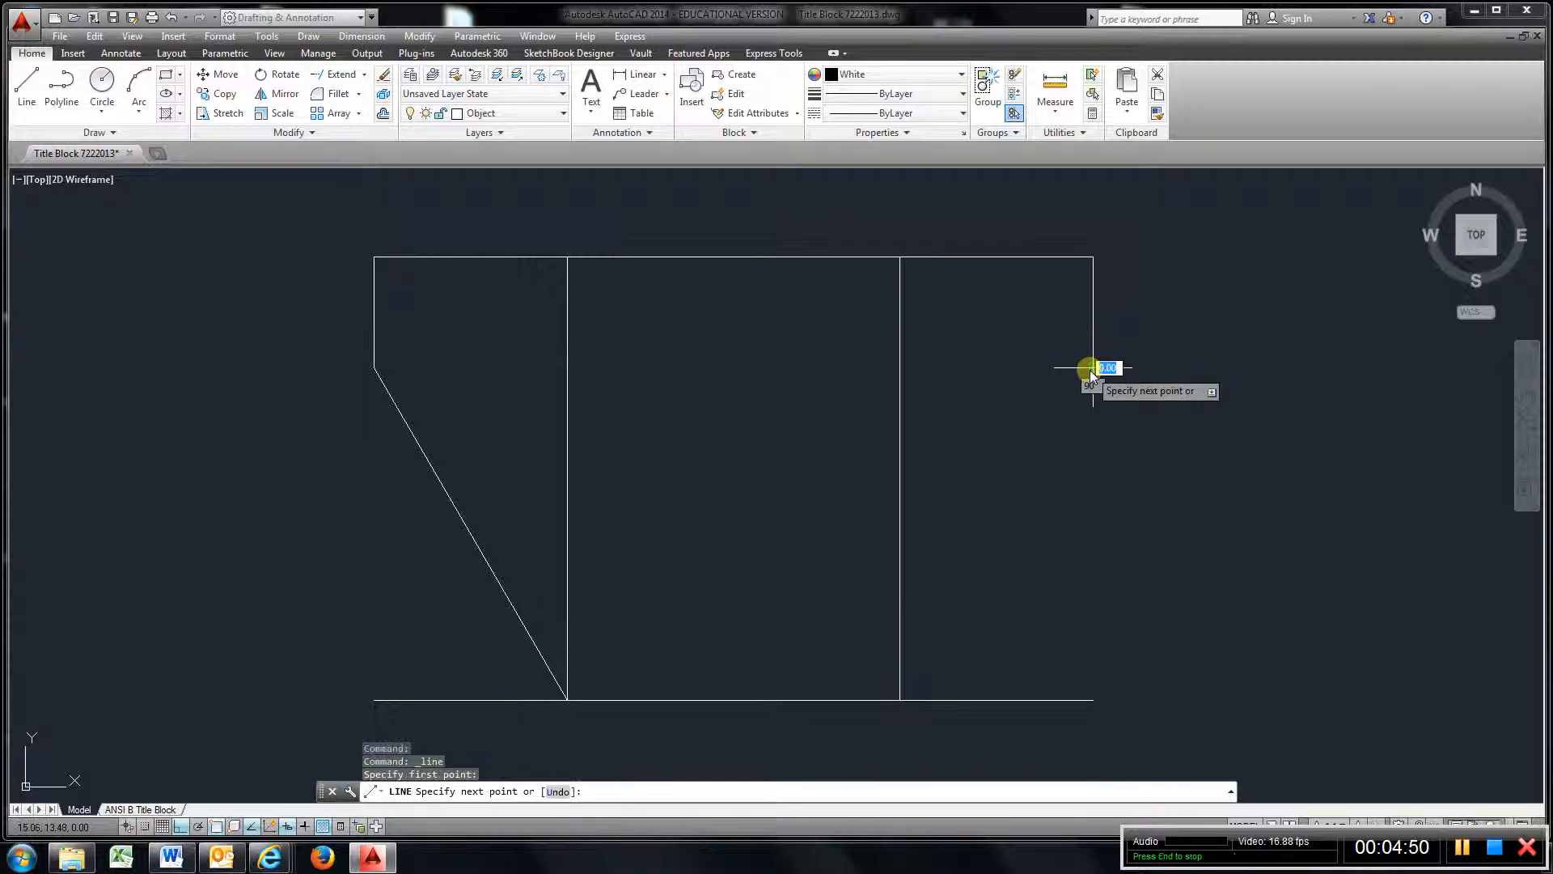
click(899, 700)
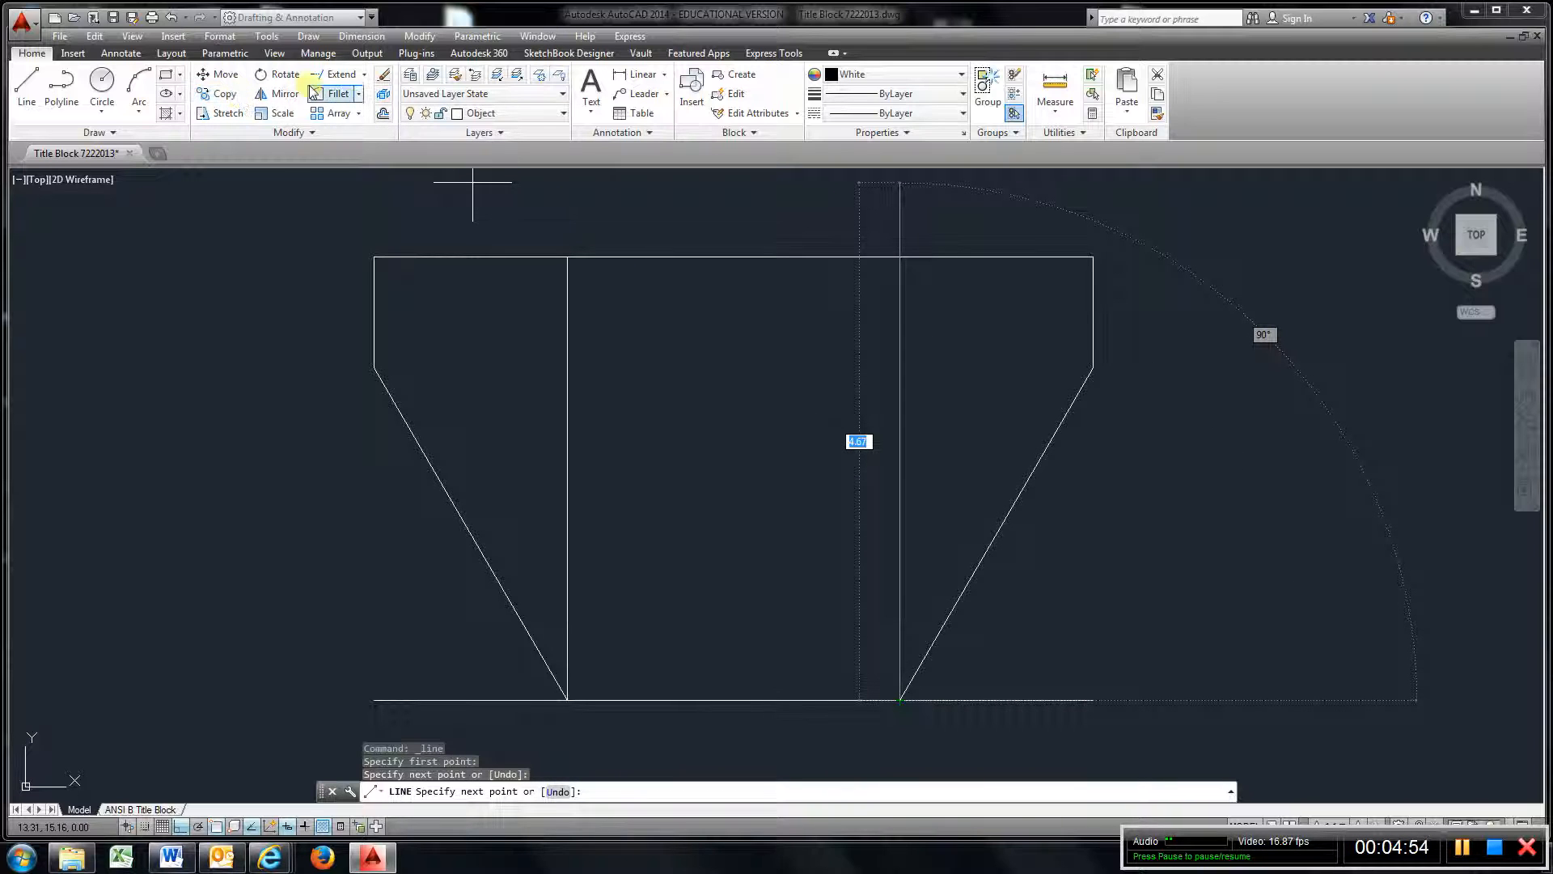
Erase the two inner vertical construction lines and the lower horizontal line
click(383, 74)
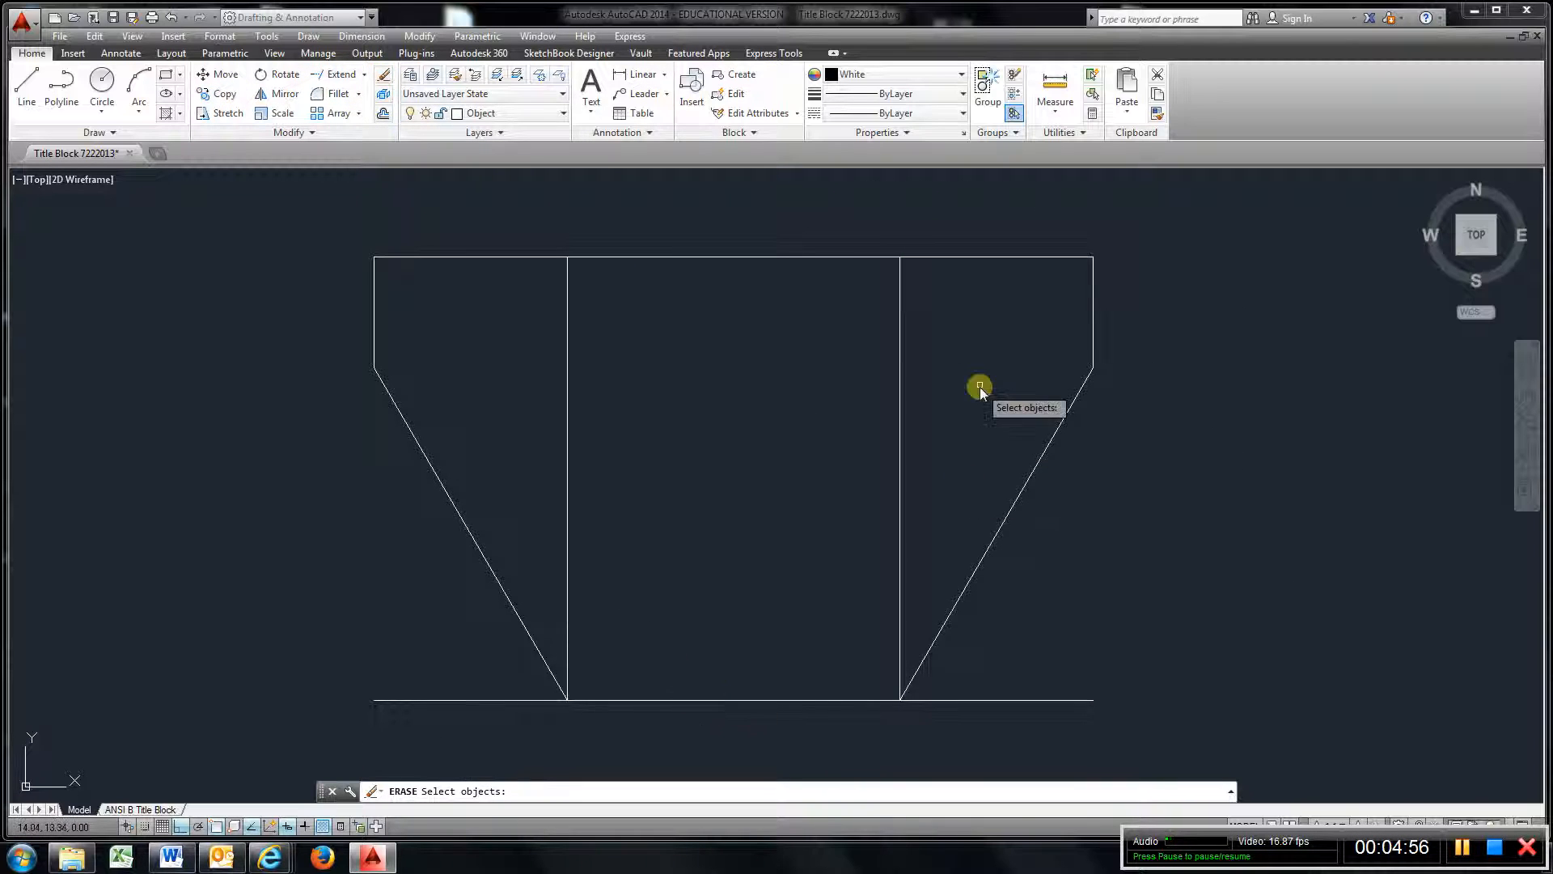
click(956, 375)
click(539, 430)
click(741, 676)
click(704, 730)
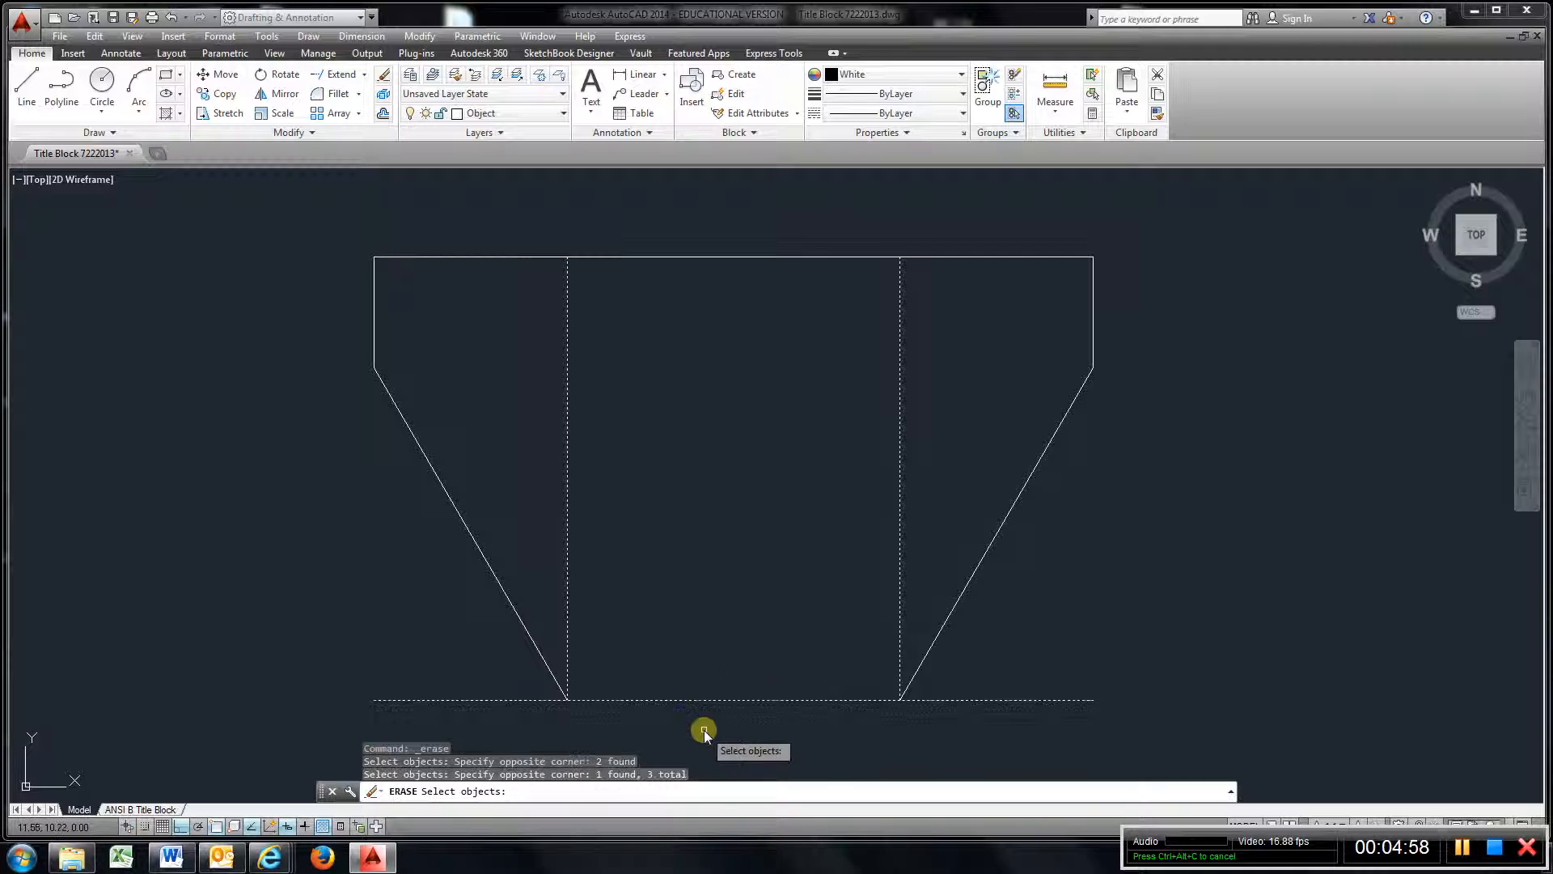
key(Return)
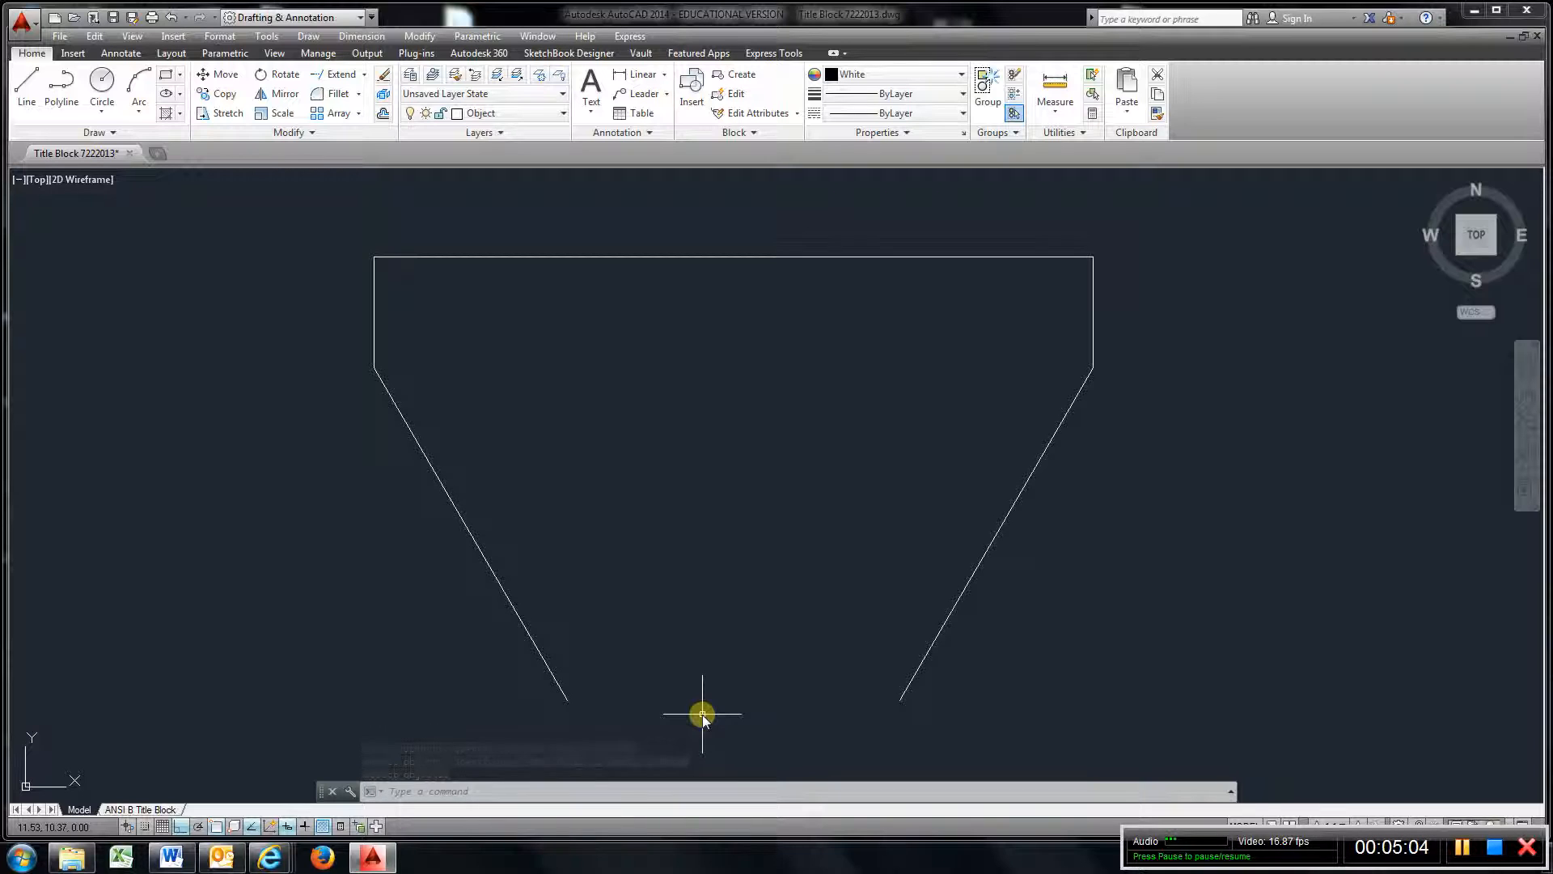
Draw a horizontal line 1 unit to the right from the lower end of the left diagonal
click(27, 97)
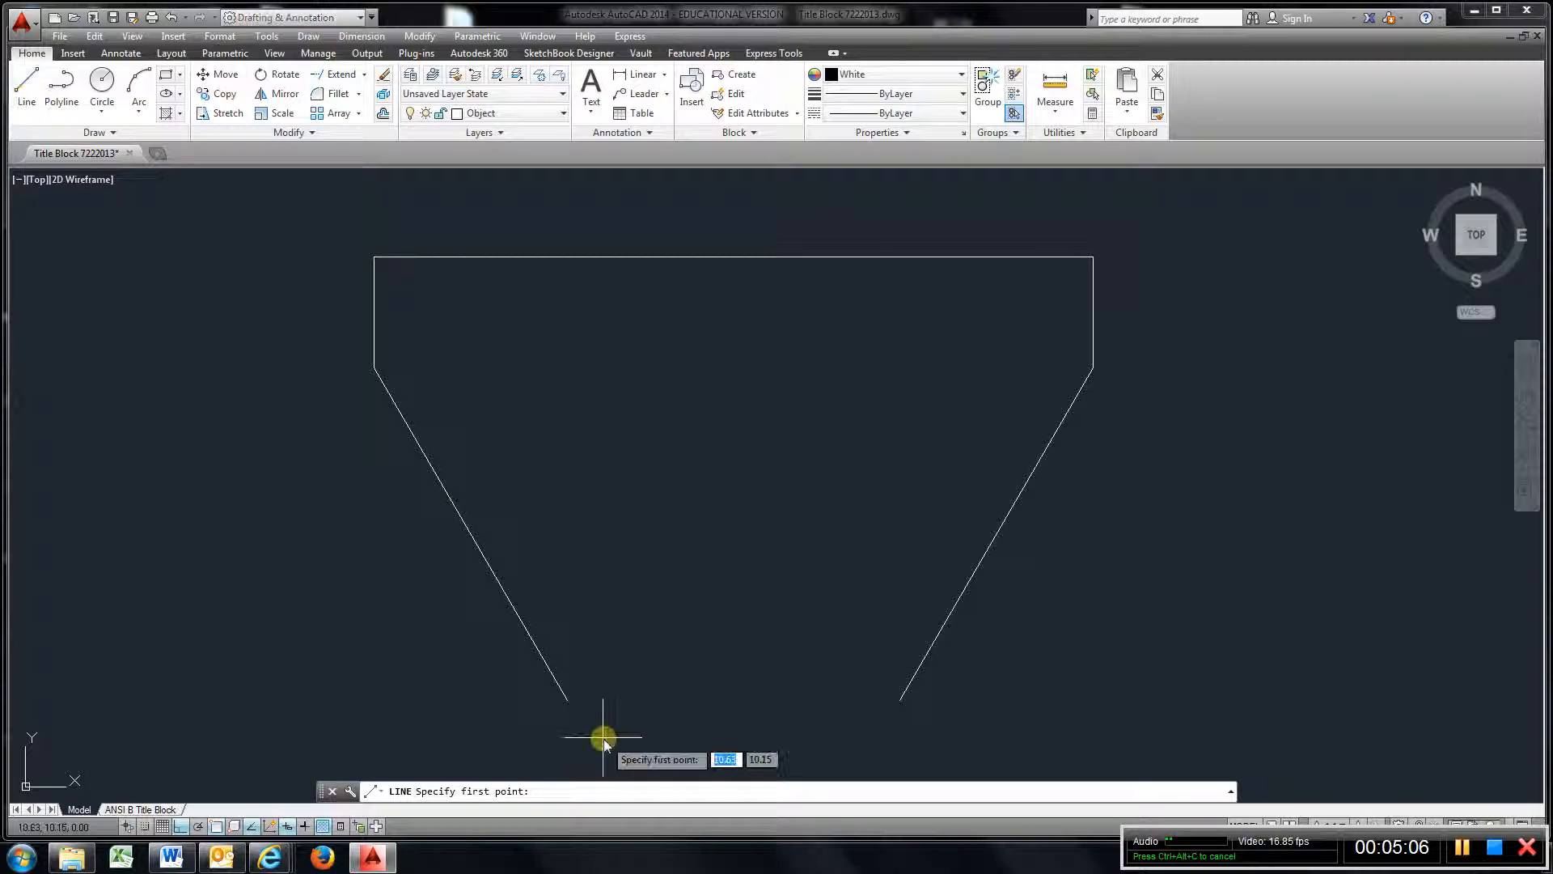
click(567, 701)
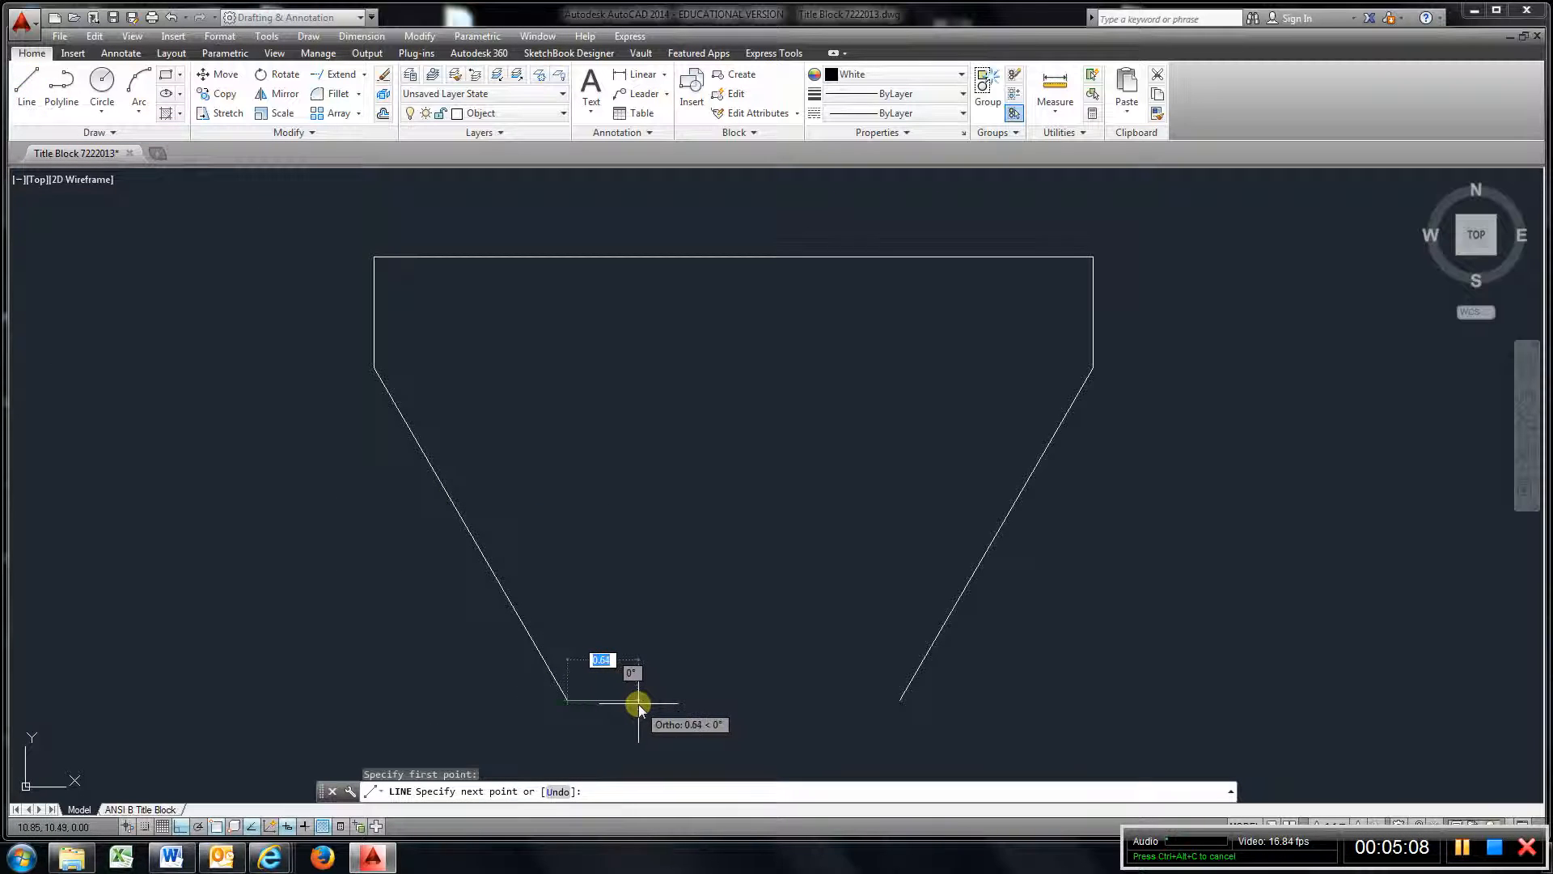
text(1)
key(Return)
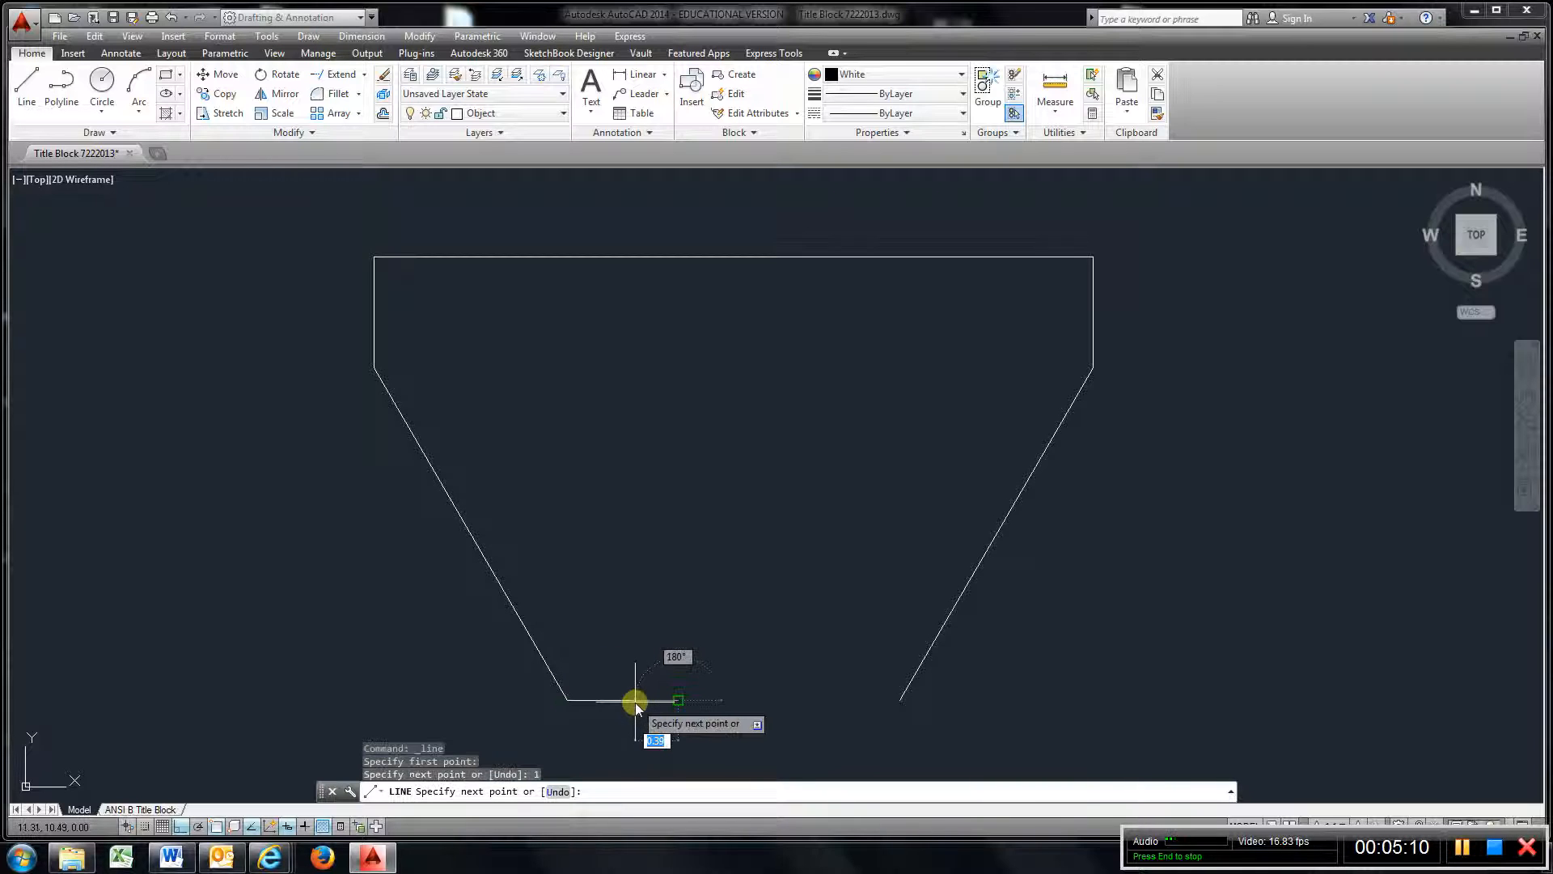
Draw a horizontal line 1 unit to the left from the lower end of the right diagonal
click(24, 89)
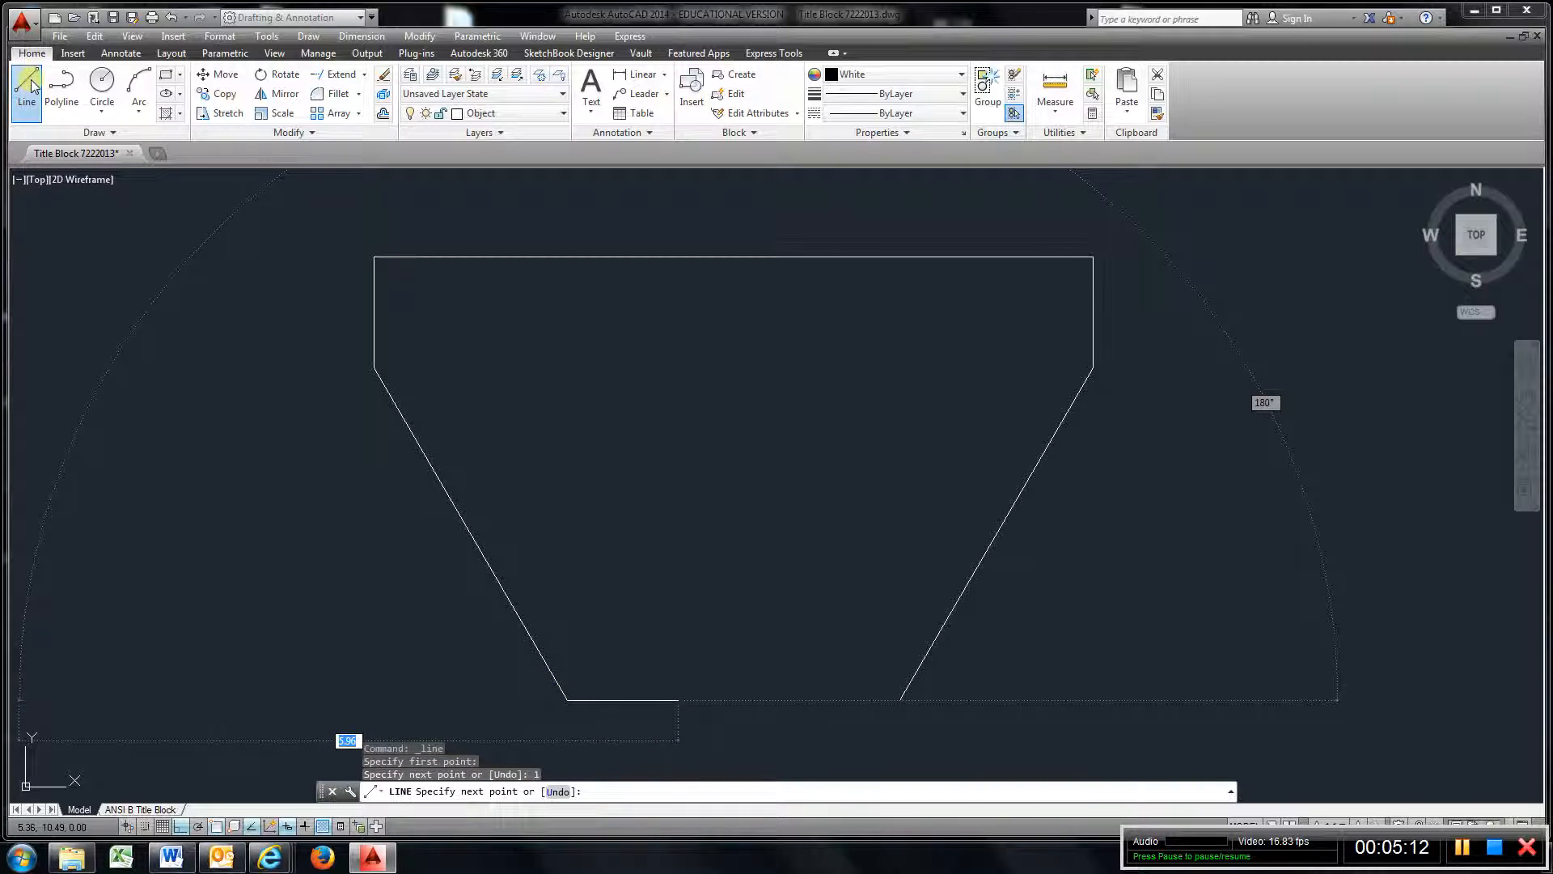
click(900, 700)
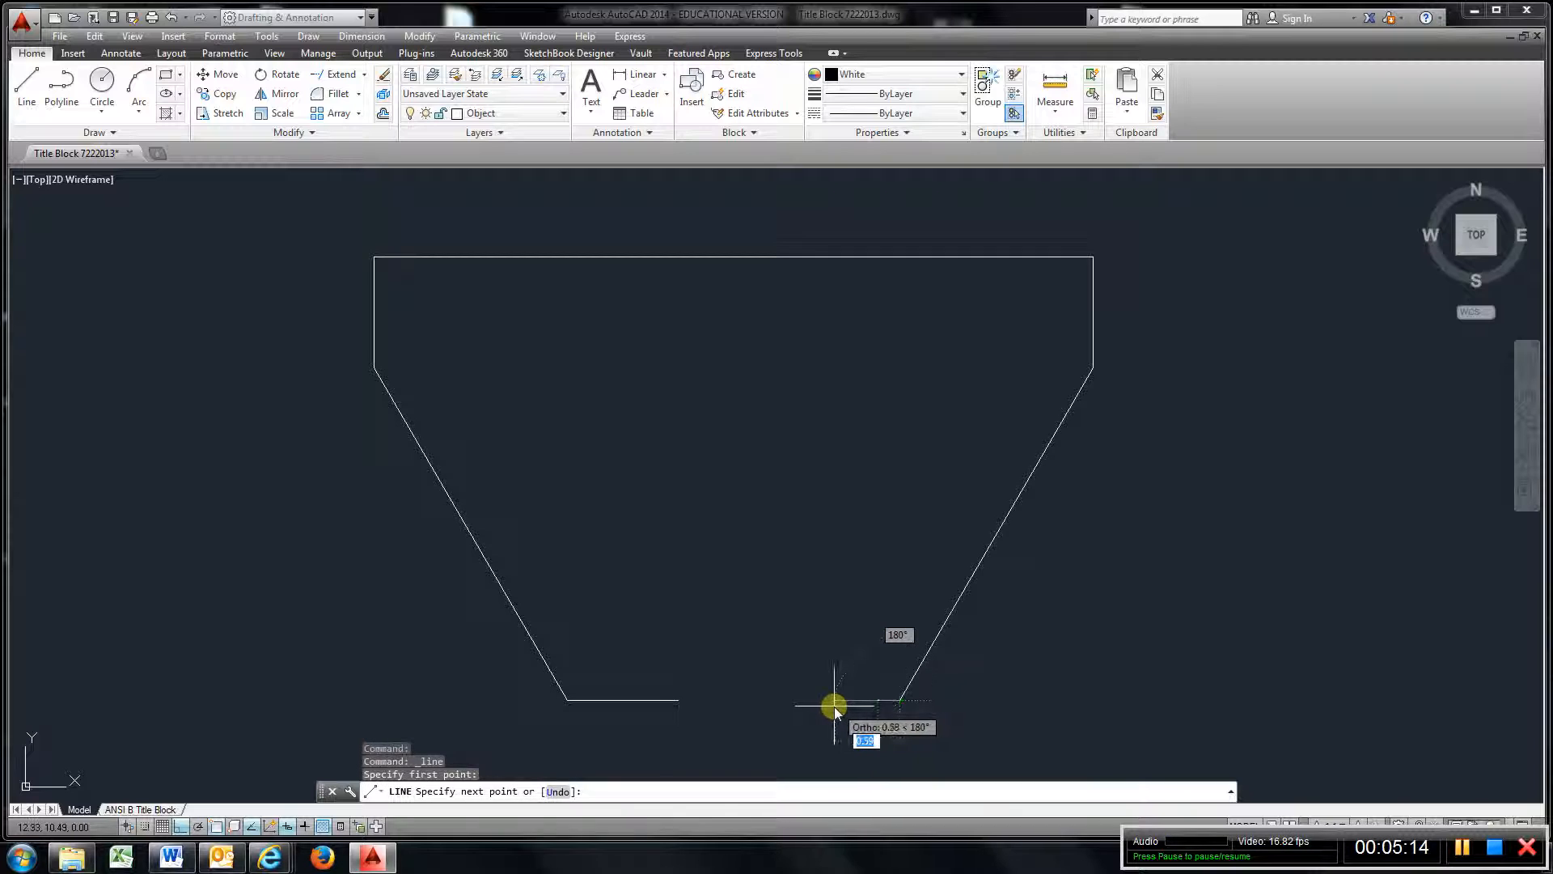
text(1)
key(Return)
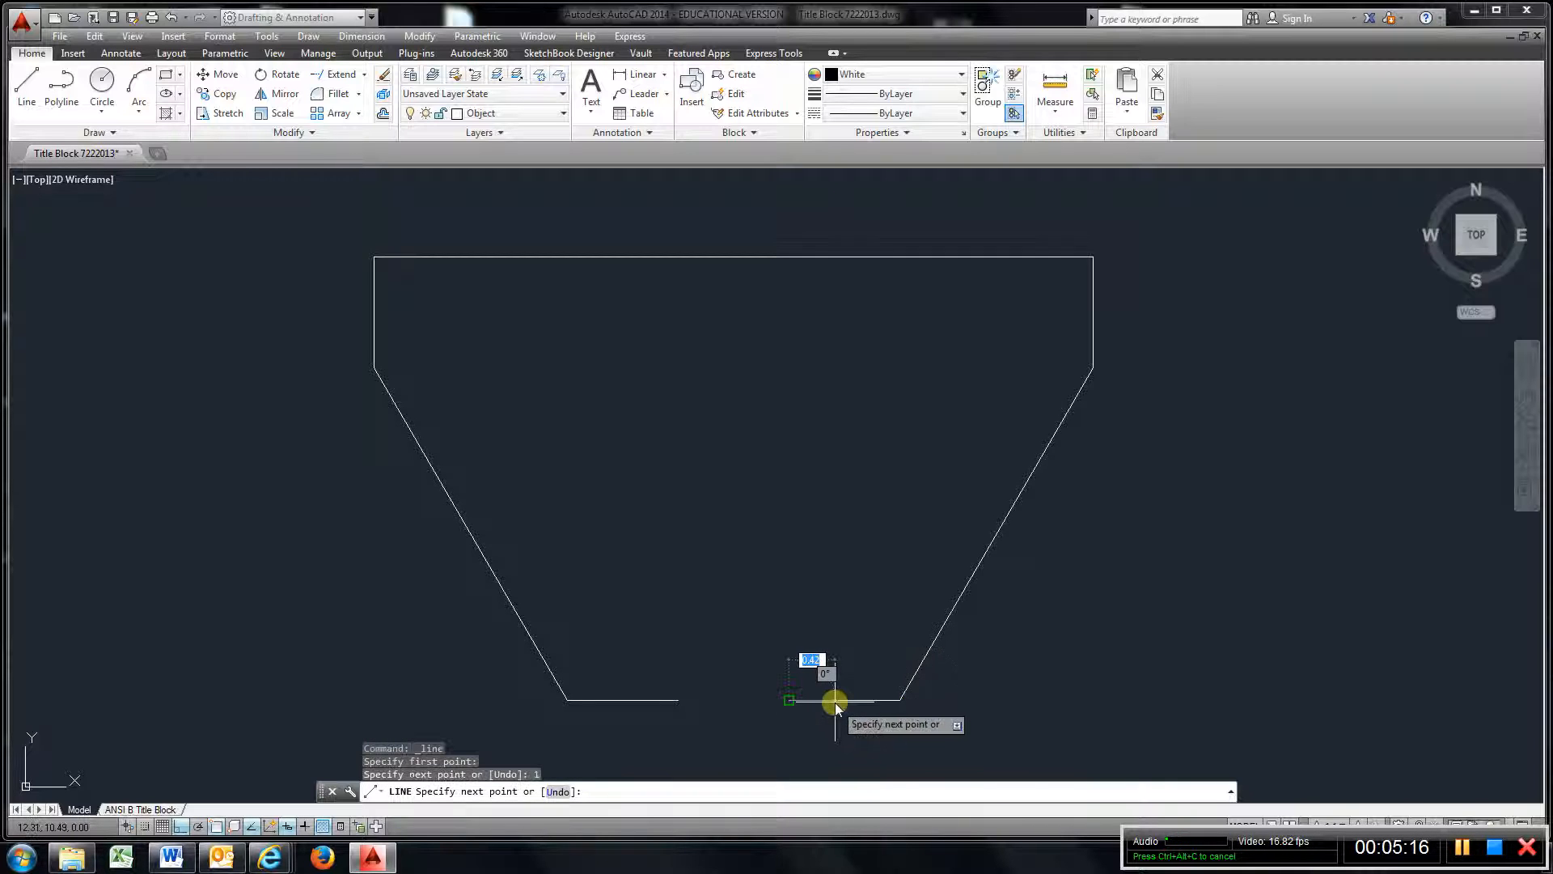
key(Escape)
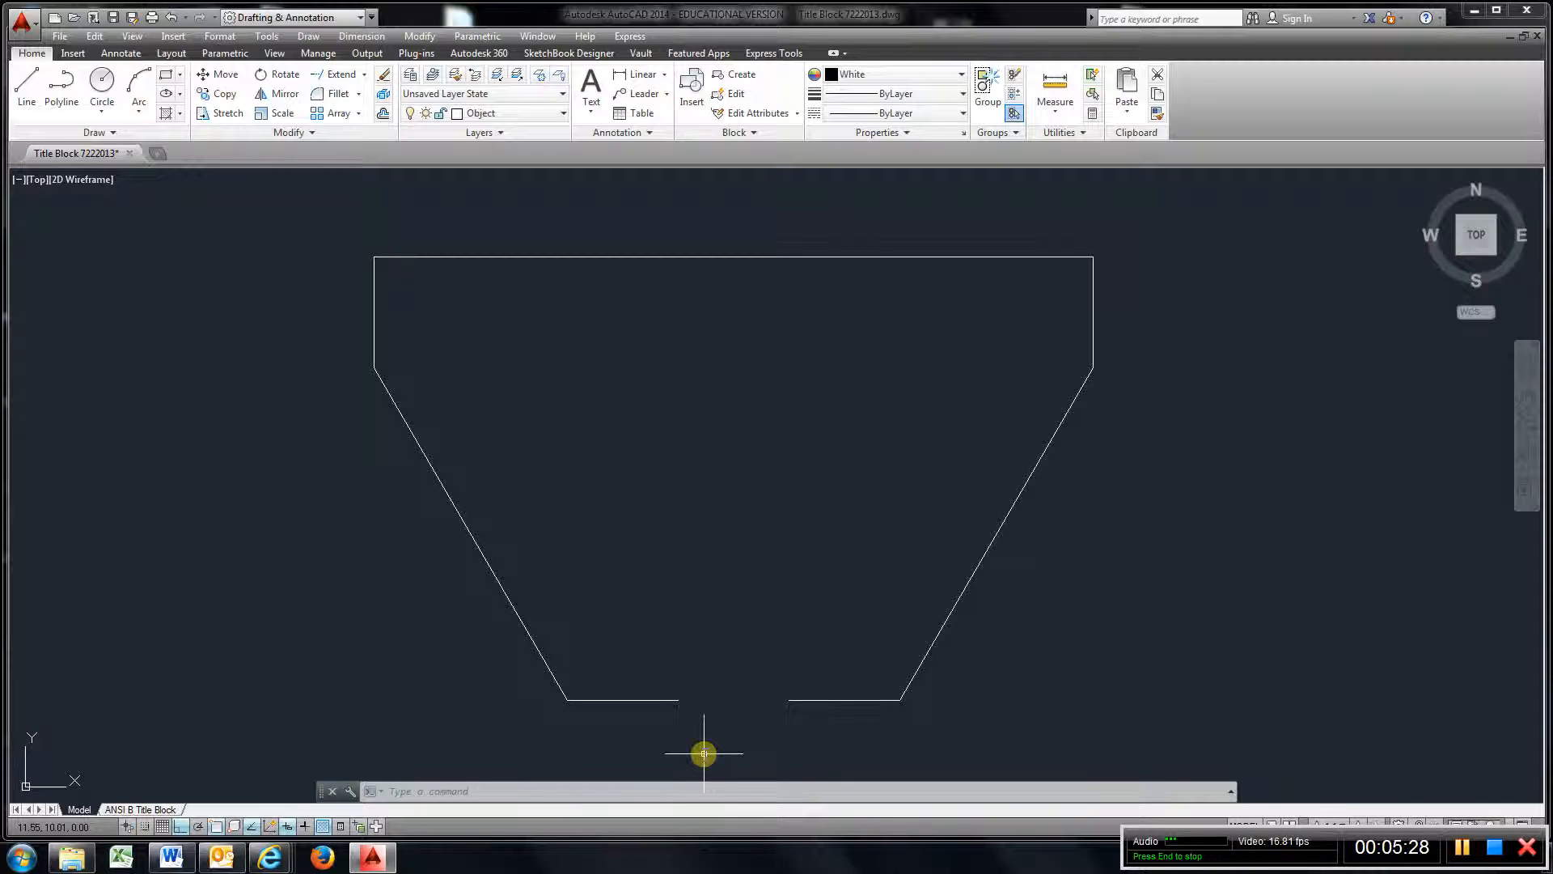
Draw a vertical line 2 units up from the inner end of the left bottom segment
click(26, 85)
click(677, 701)
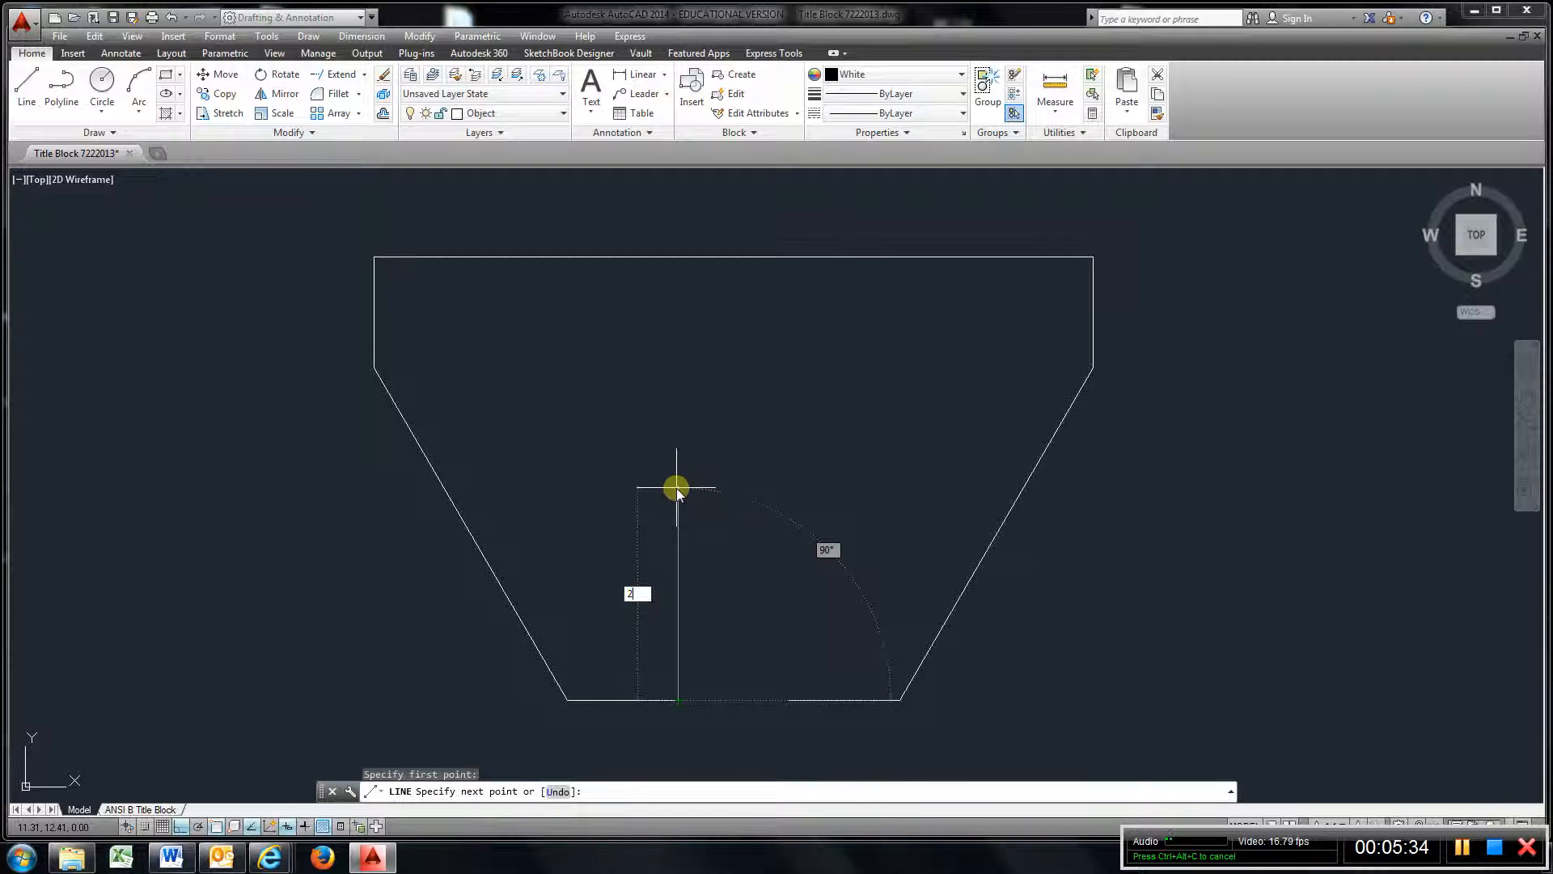
text(2)
key(Return)
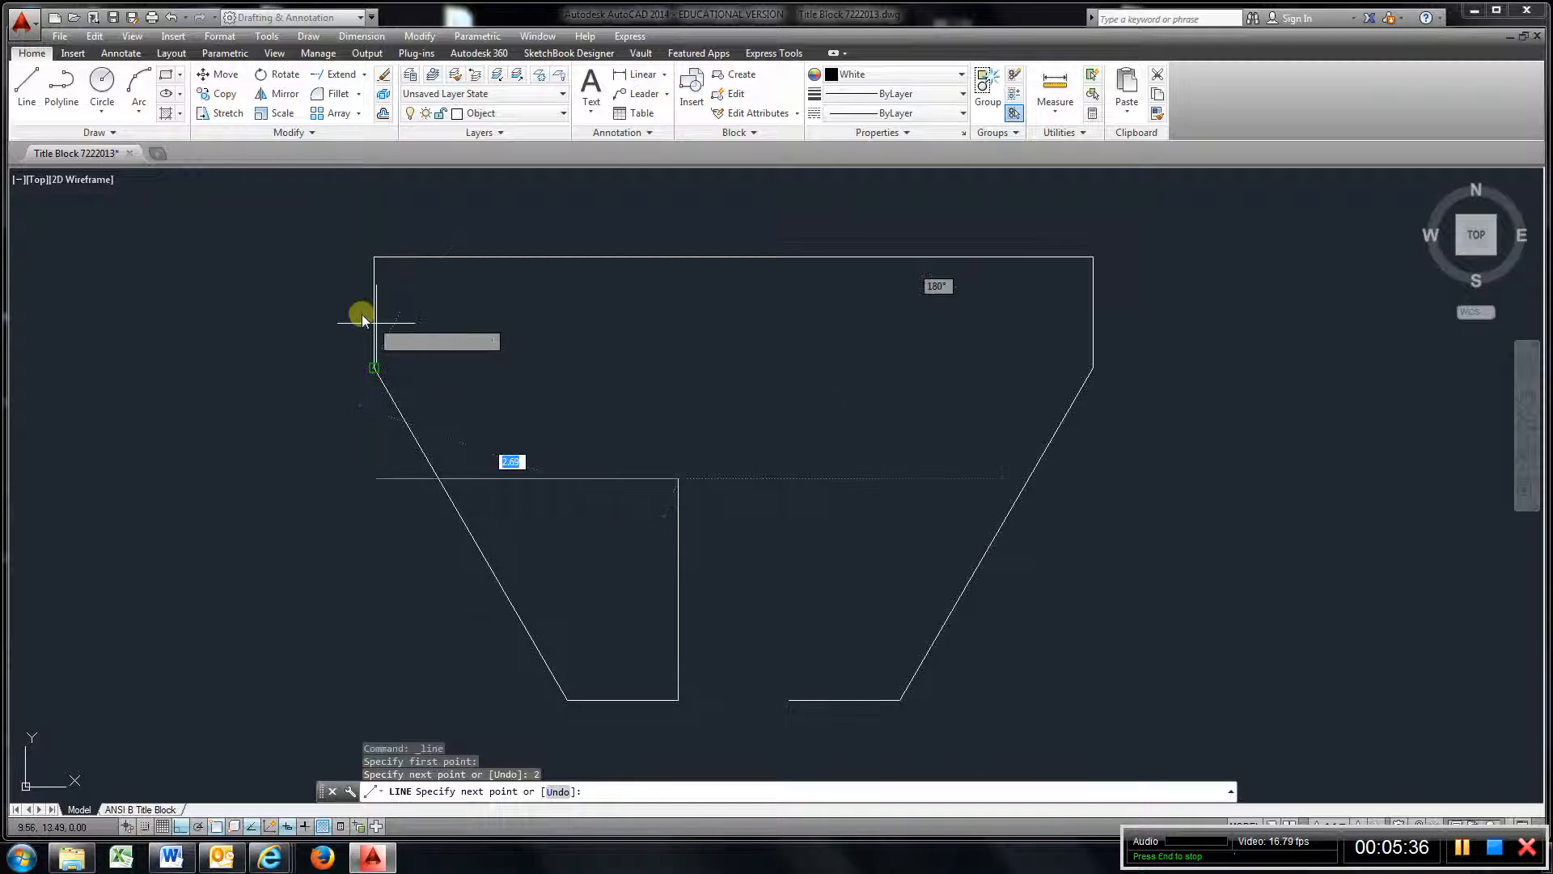
Draw a vertical line 2 units up from the inner end of the right bottom segment and end the Line command
click(27, 85)
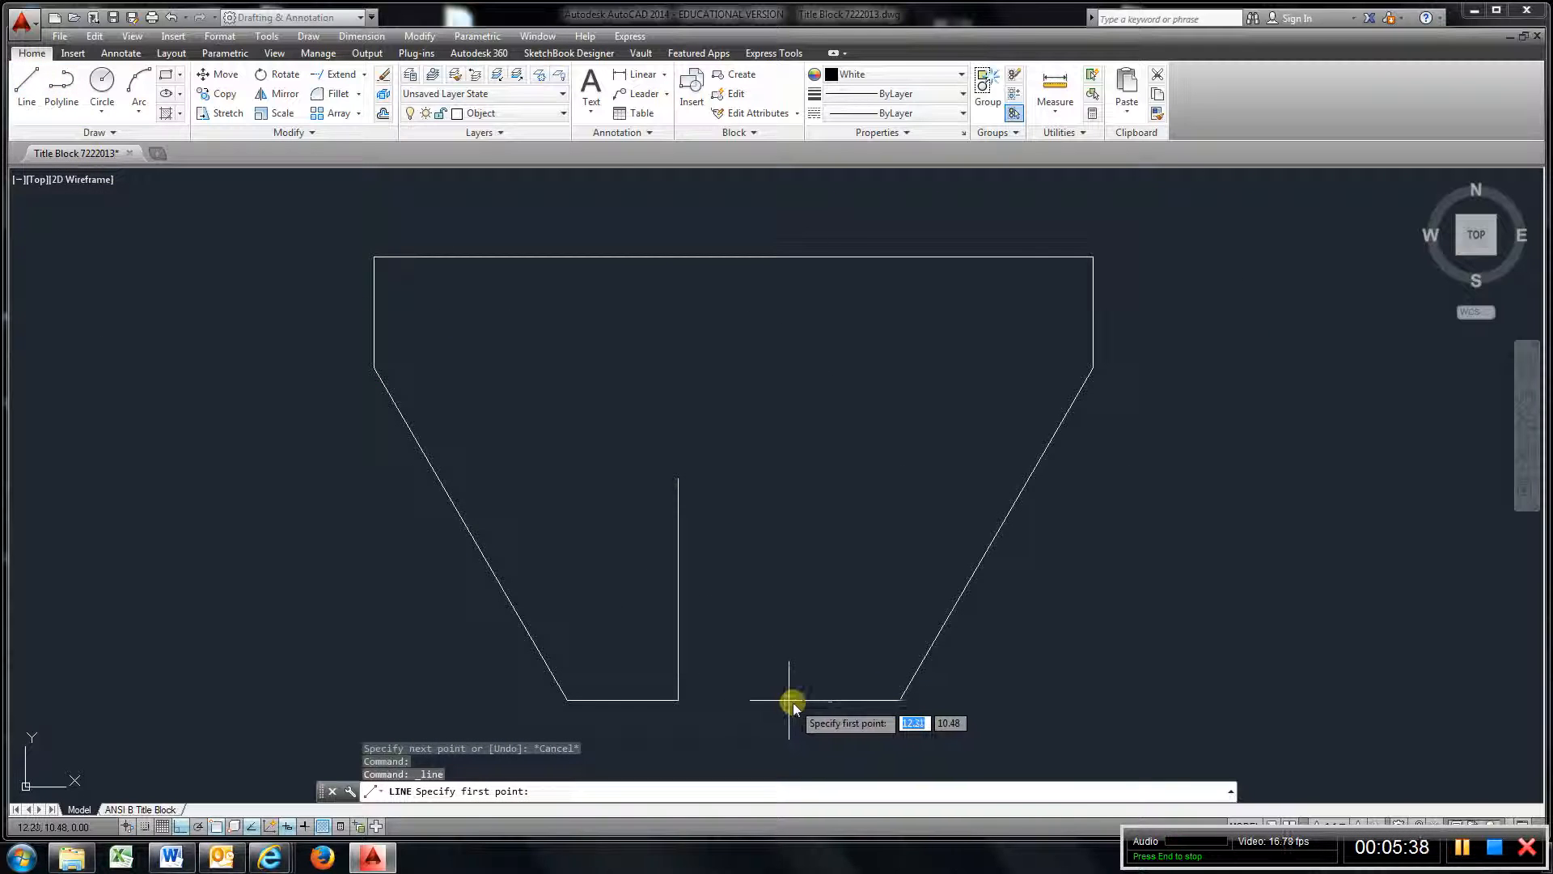
click(789, 700)
text(2)
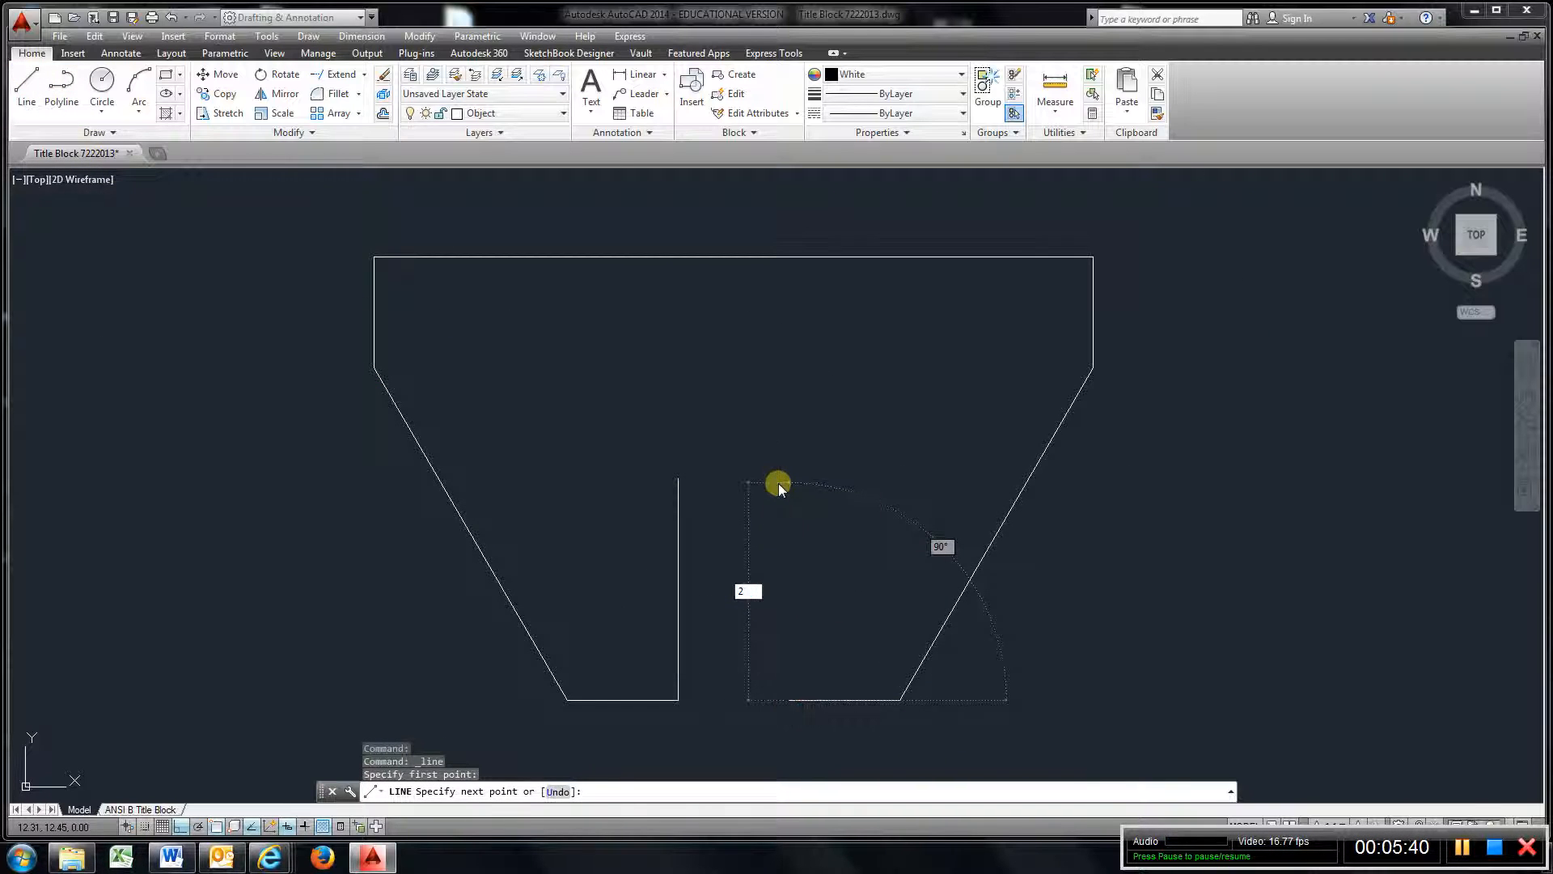
key(Return)
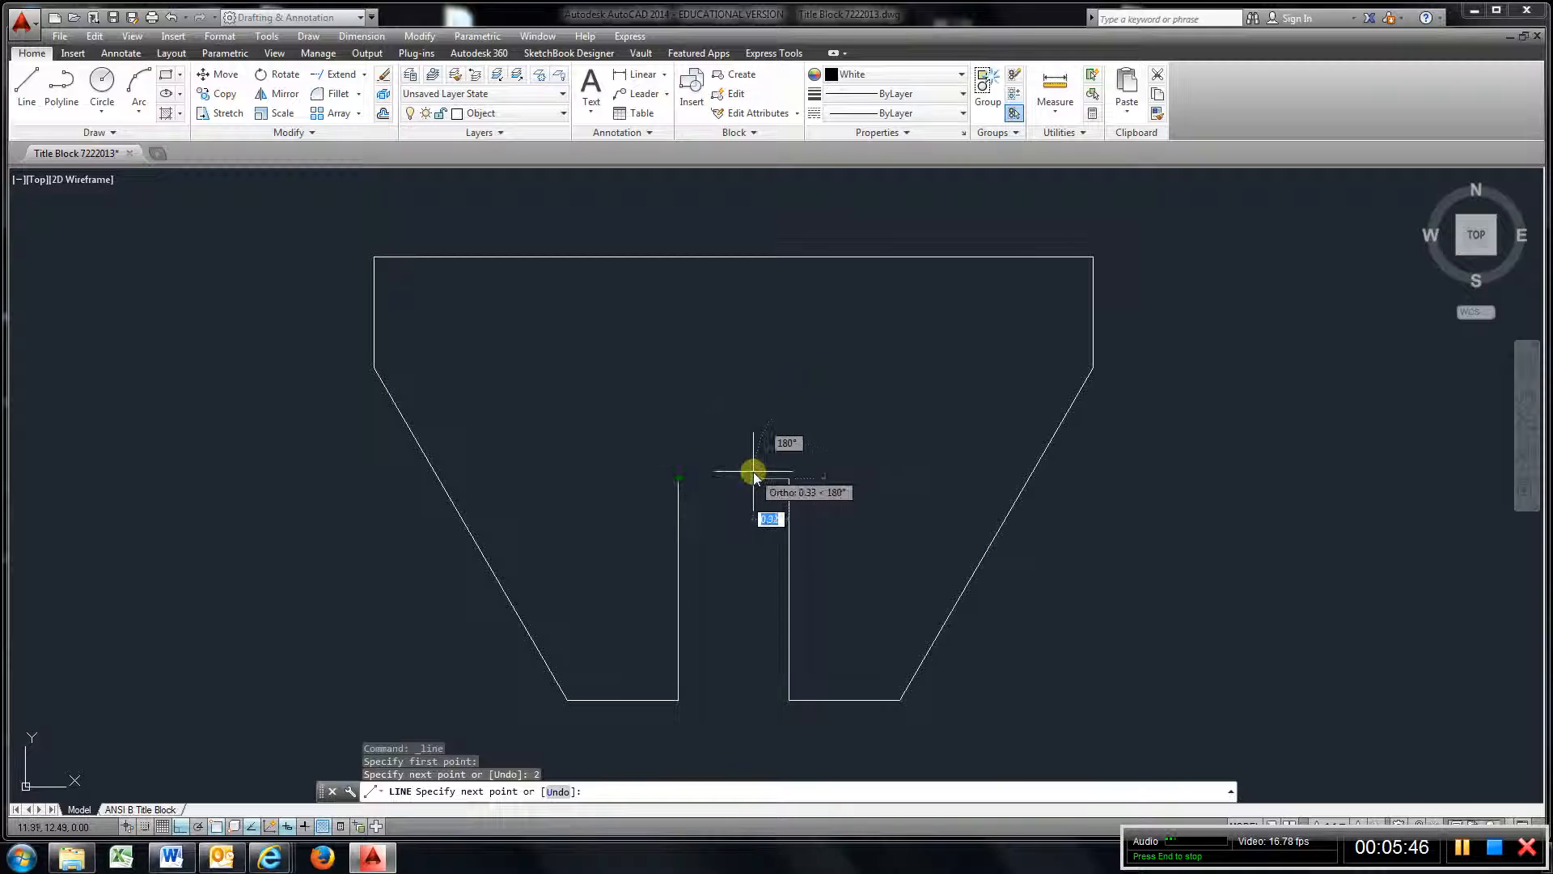
key(Escape)
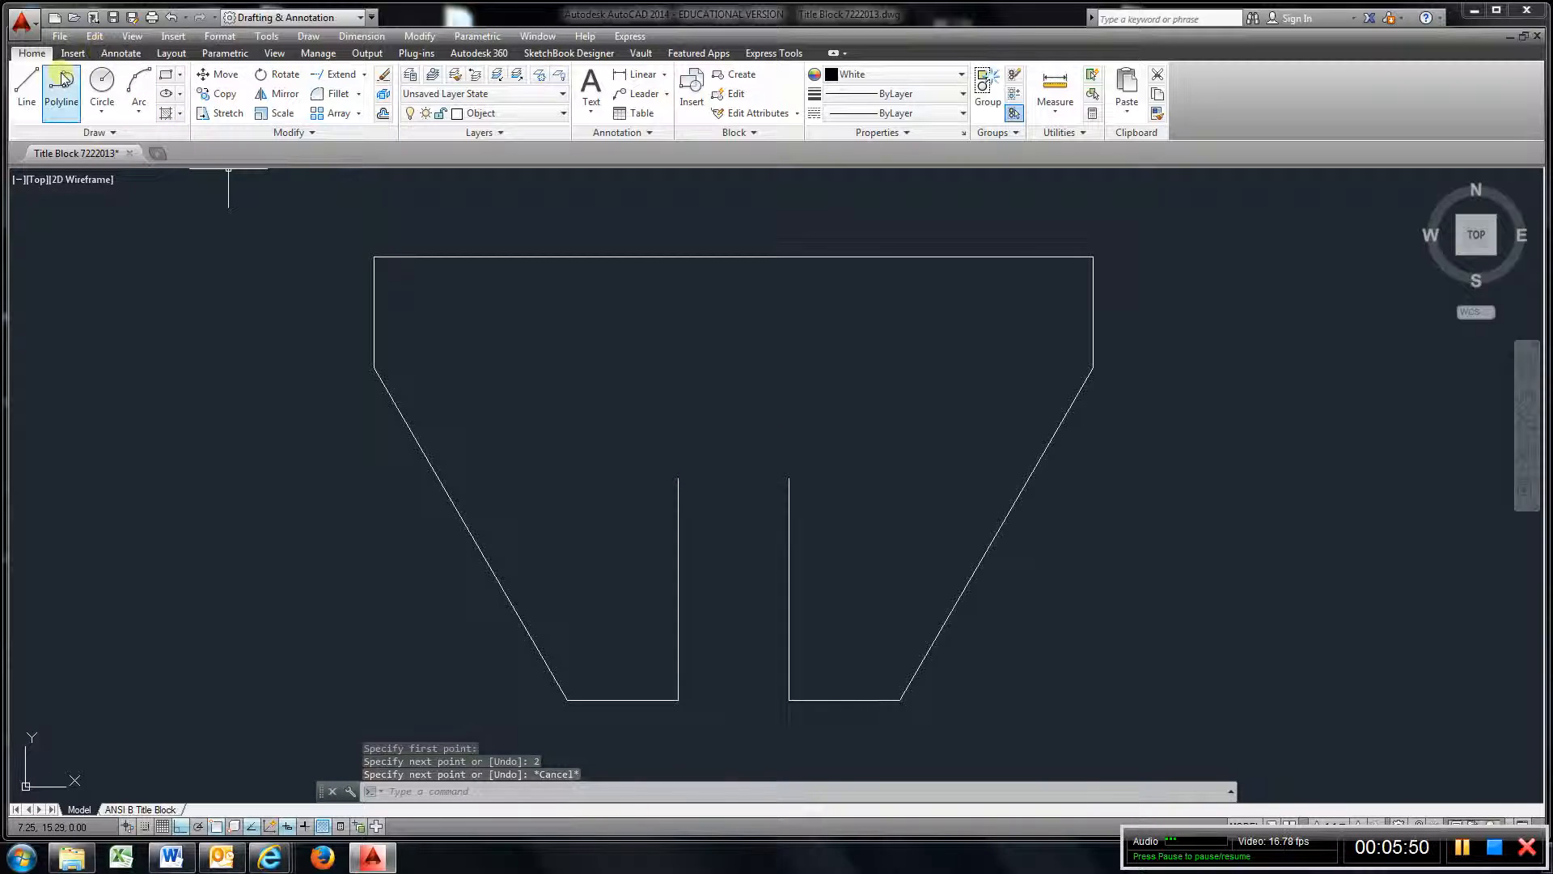
From the upper end of the left slot line, draw a line 1.25 units left and continue it 1 unit up
click(36, 96)
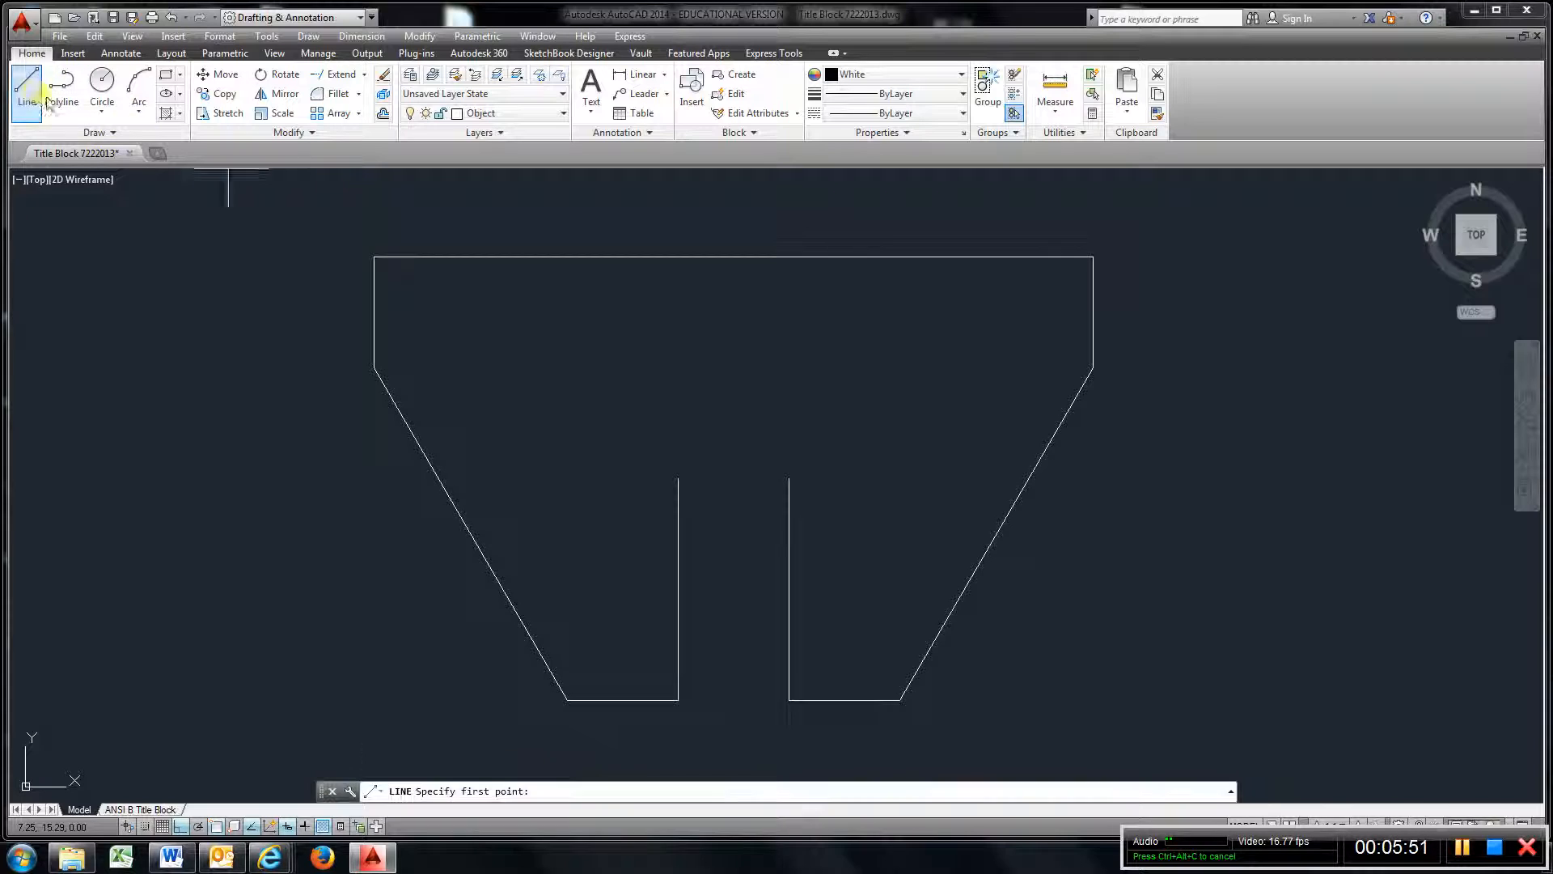
click(677, 478)
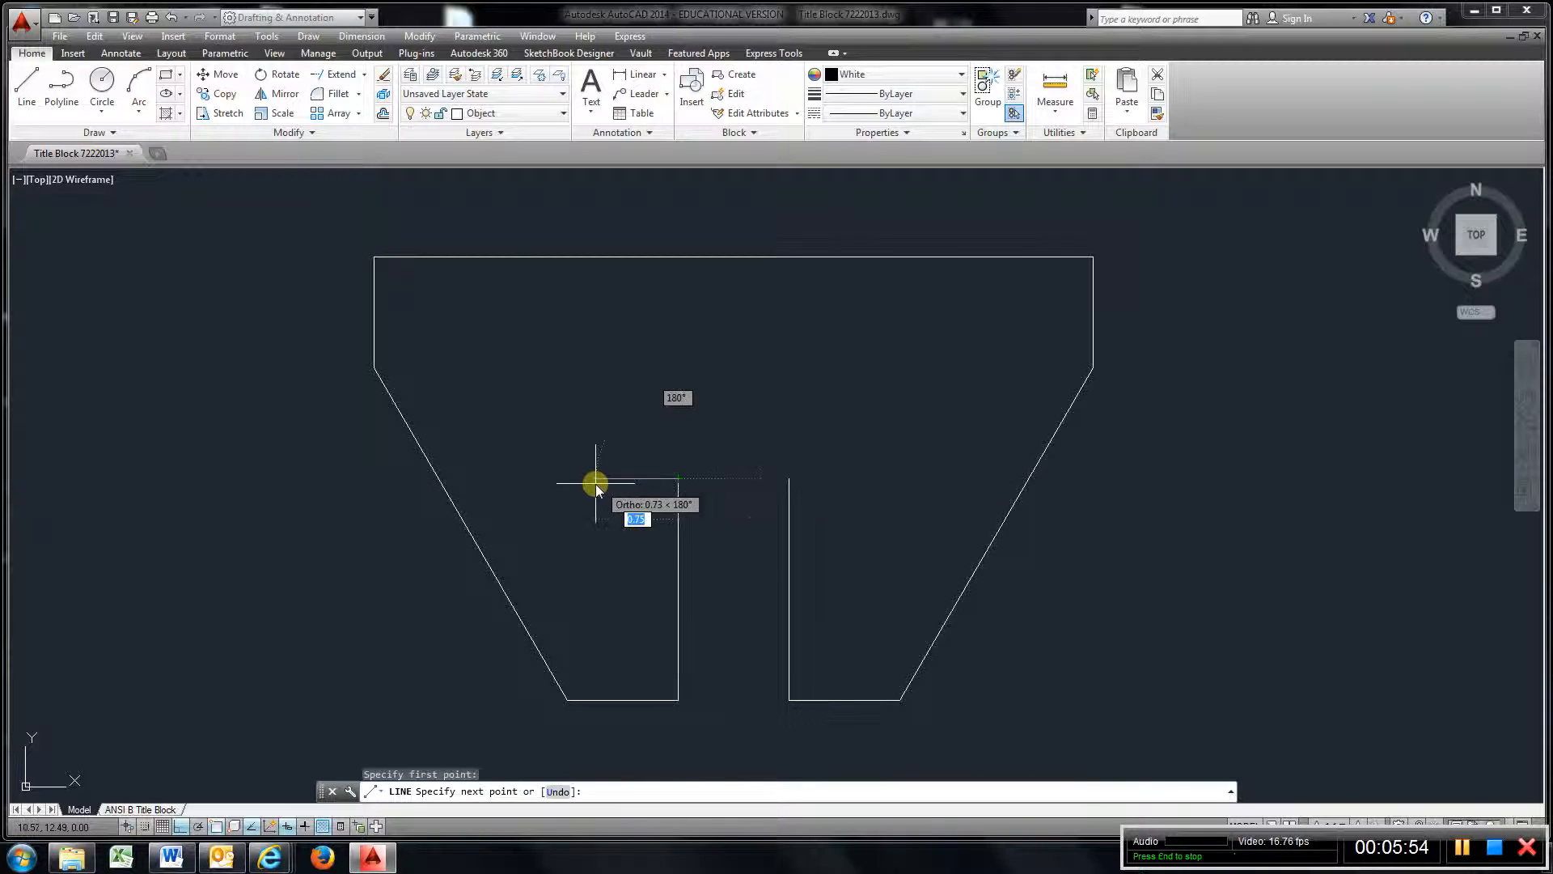
text(1.)
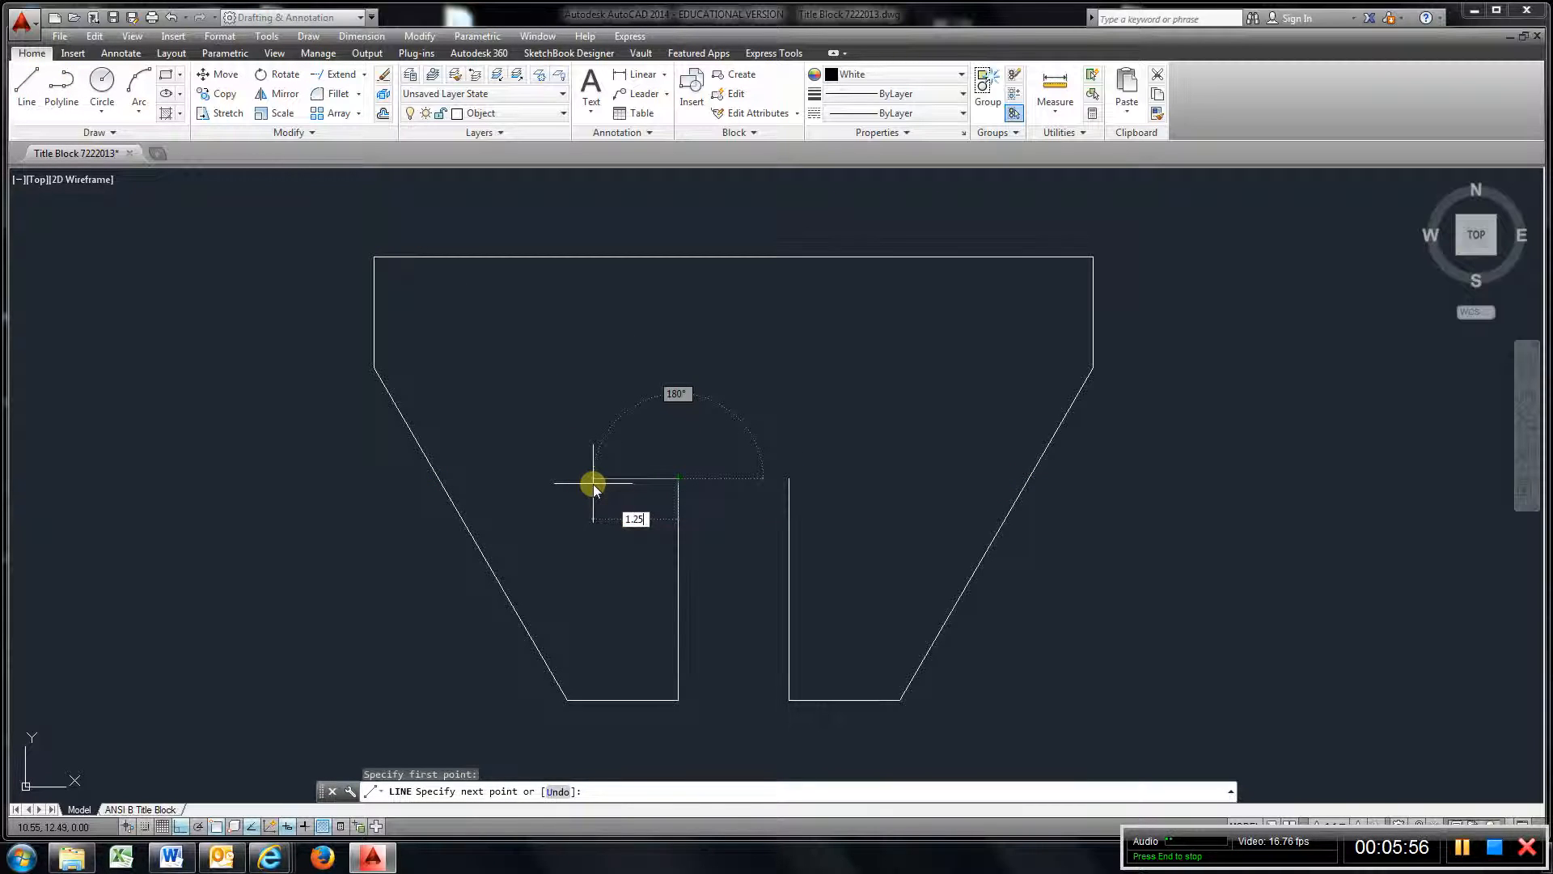
text(25)
key(Return)
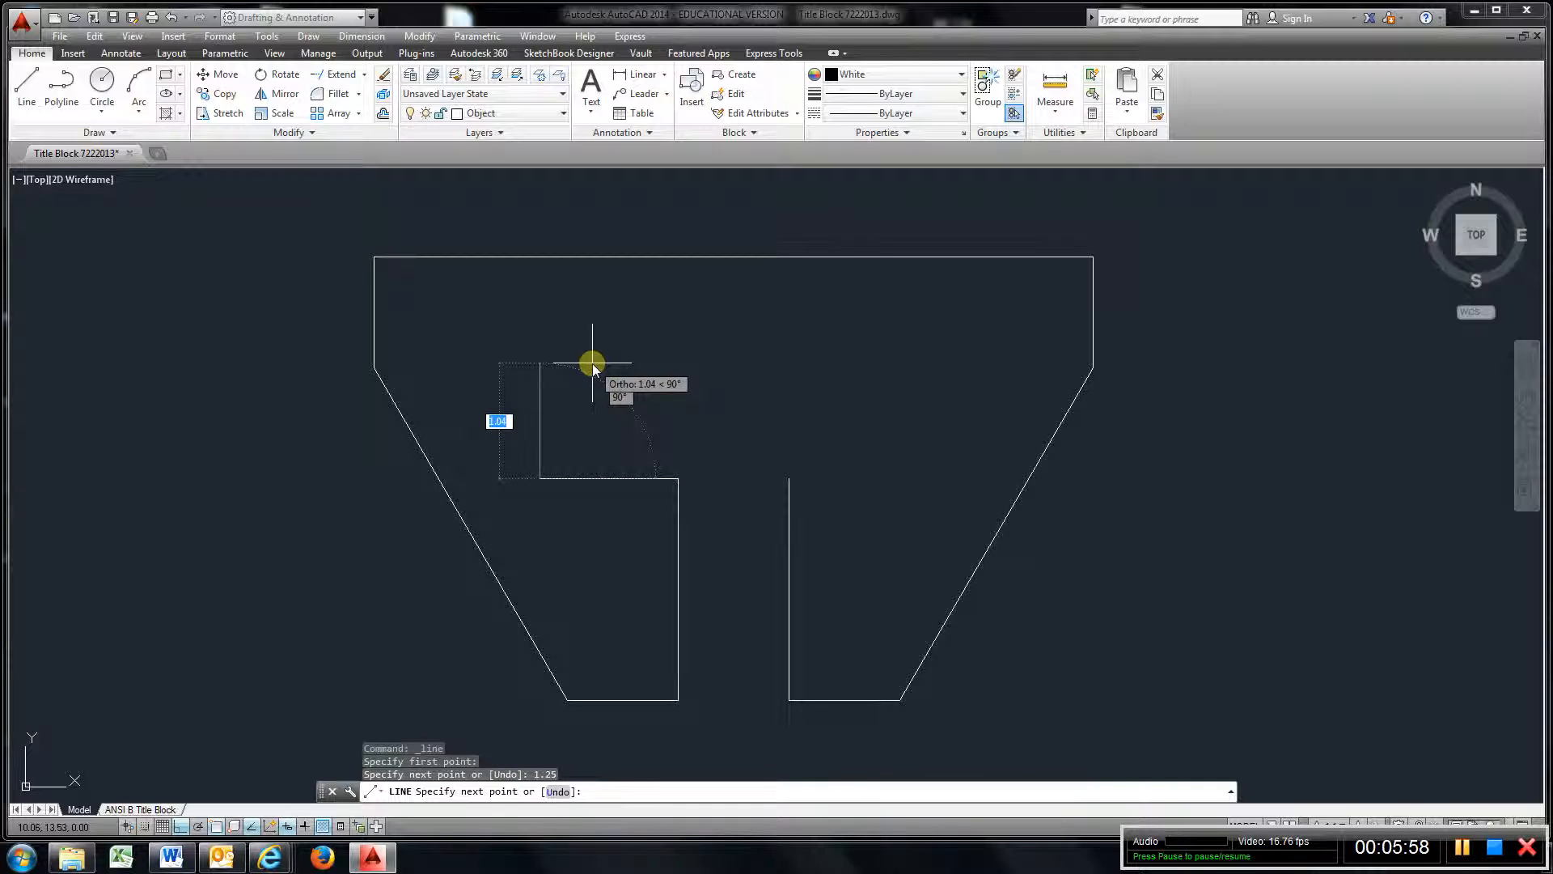
text(1)
key(Return)
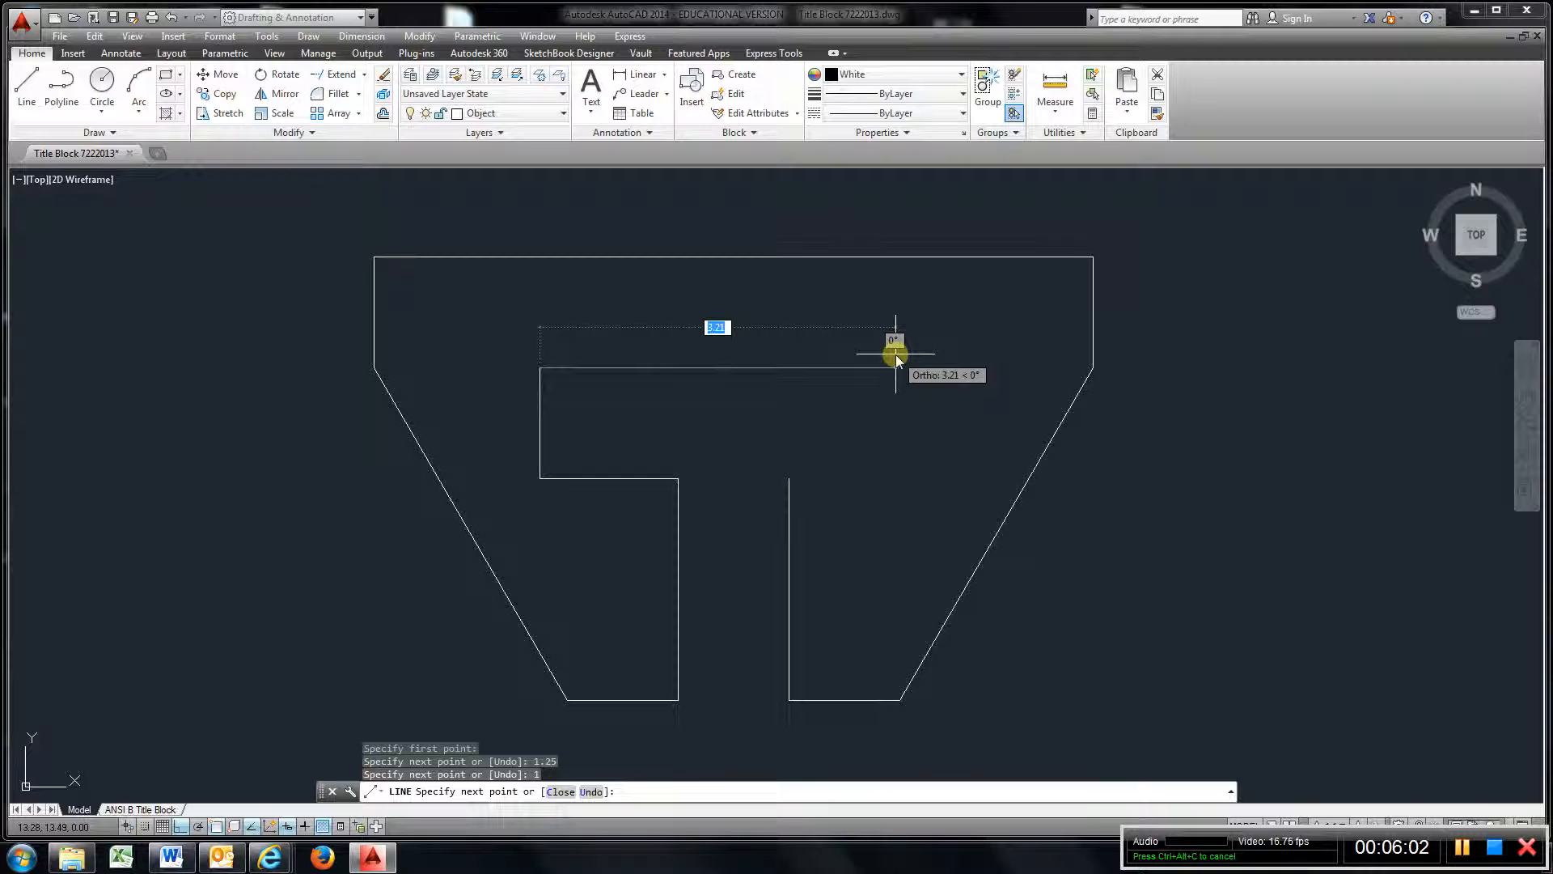
Continue the line 3.5 units right and 1 unit down, join it to the right slot line's upper end, and end the command
text(3.5)
key(Return)
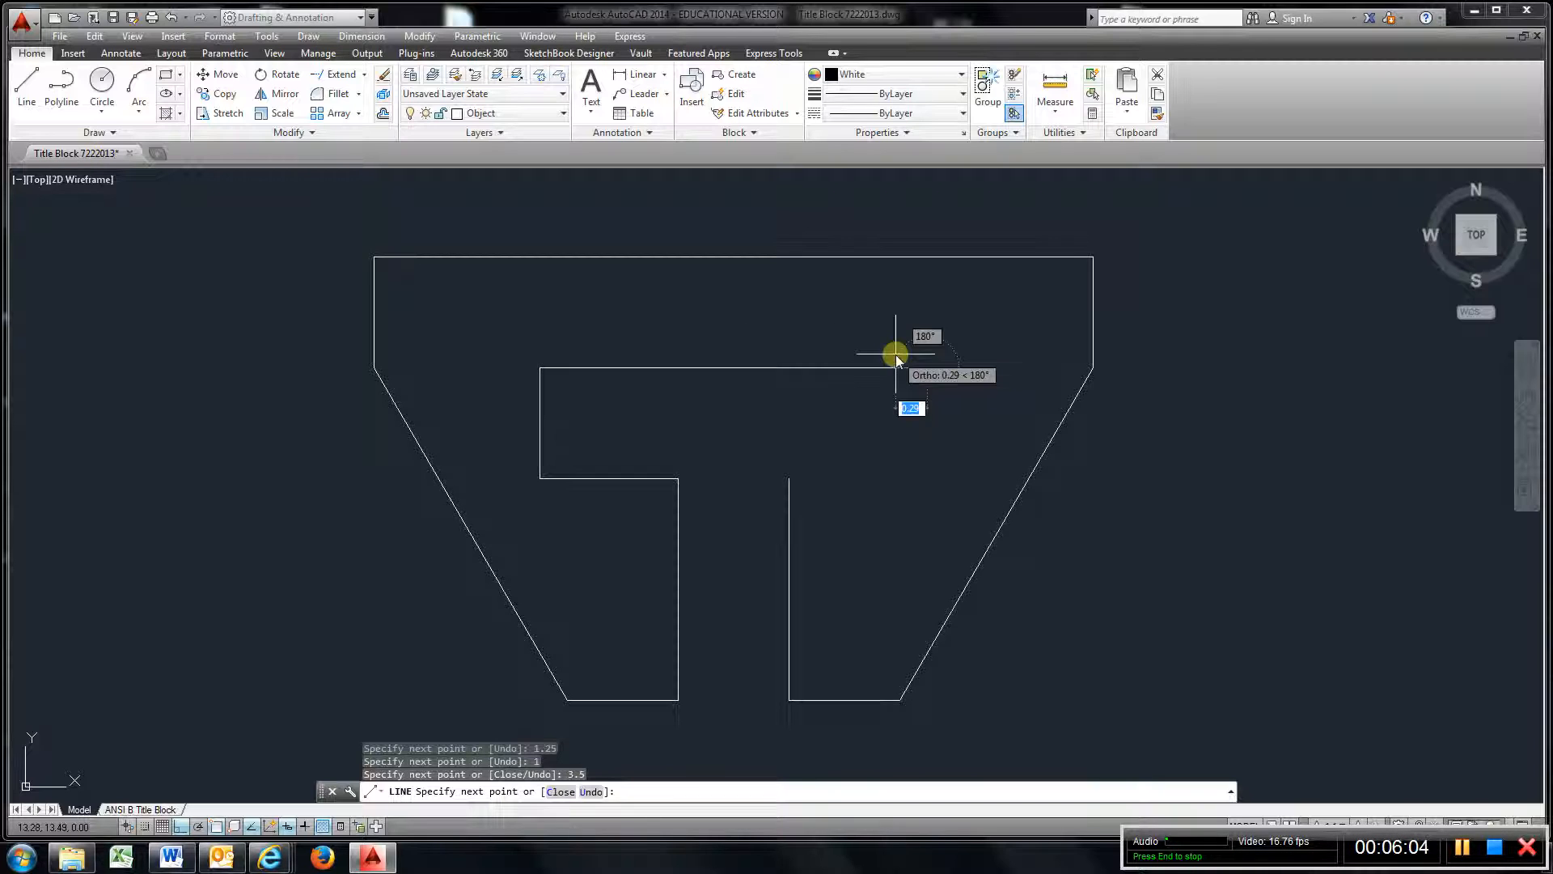
text(1)
key(Return)
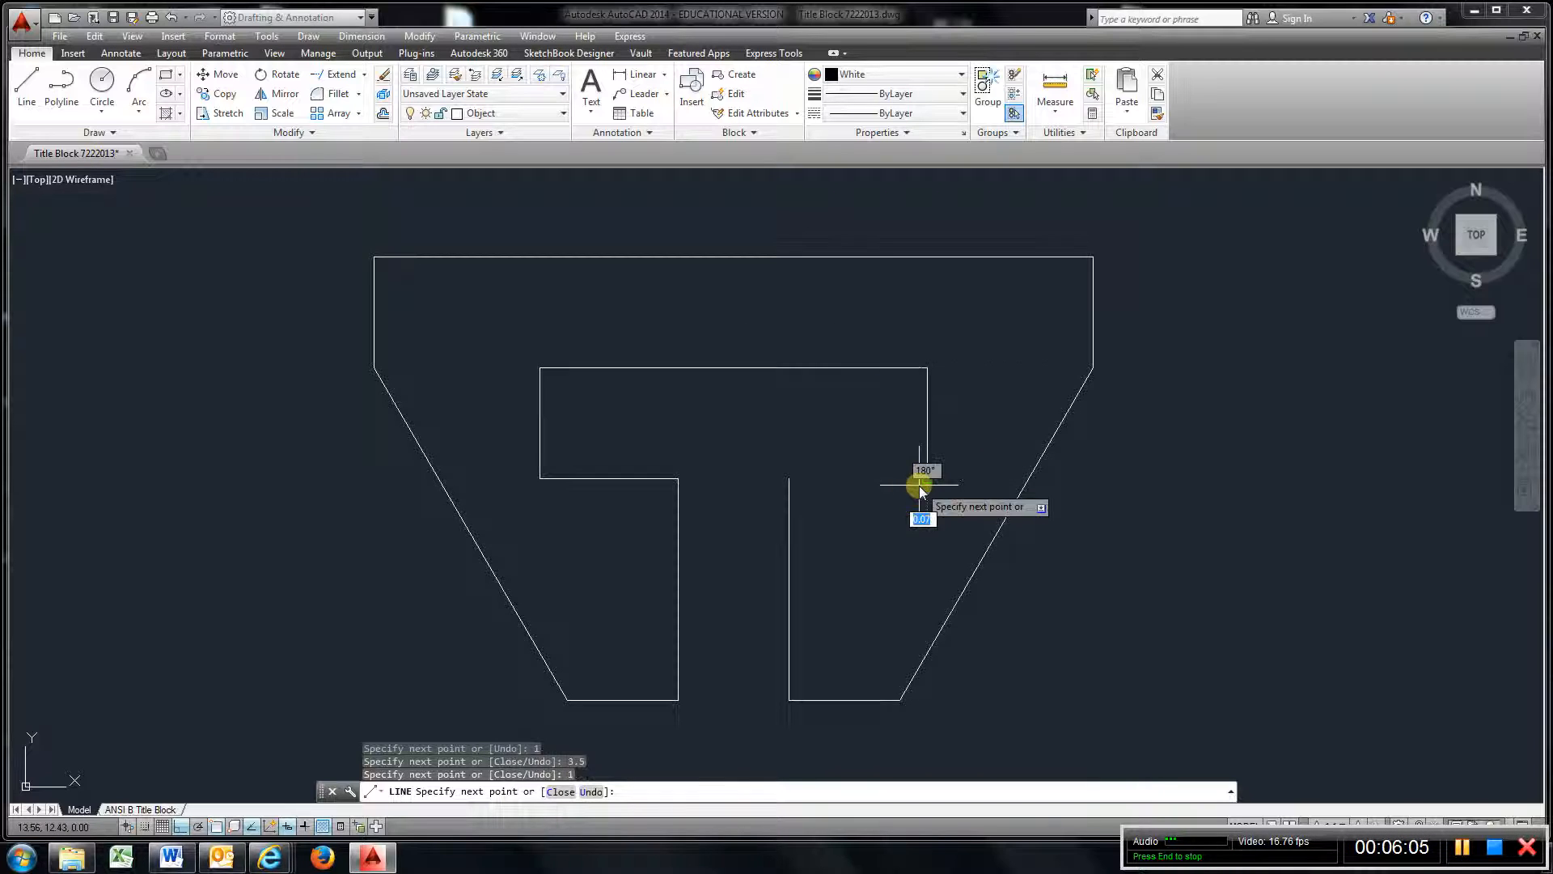
click(789, 479)
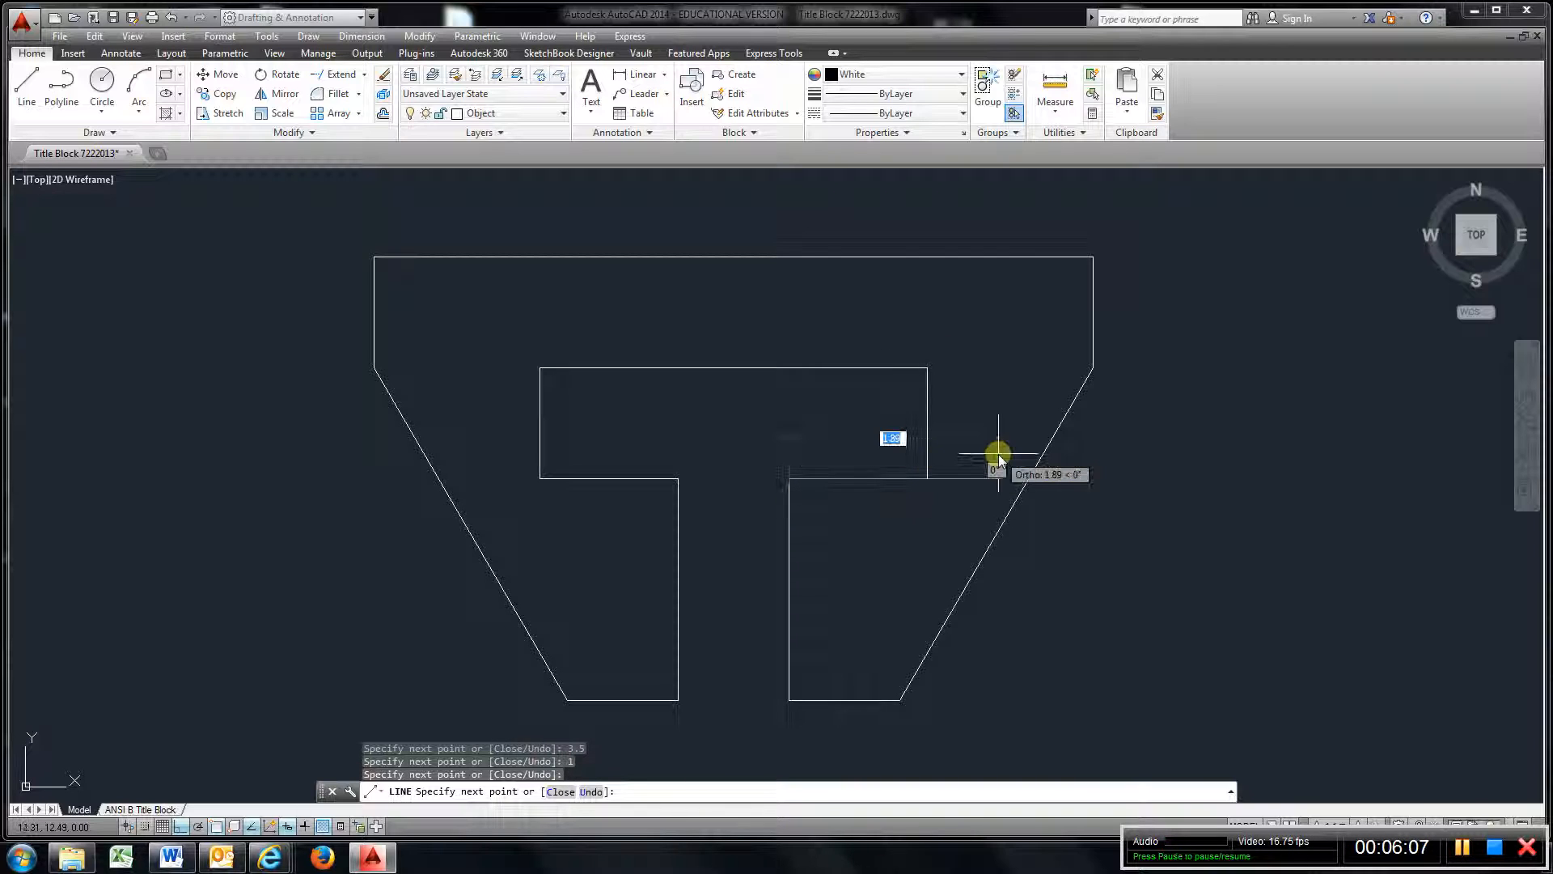
key(Escape)
Draw a vertical projection line upward from the part's upper-left corner, extending well above the outline
scroll(998, 451, up, 2)
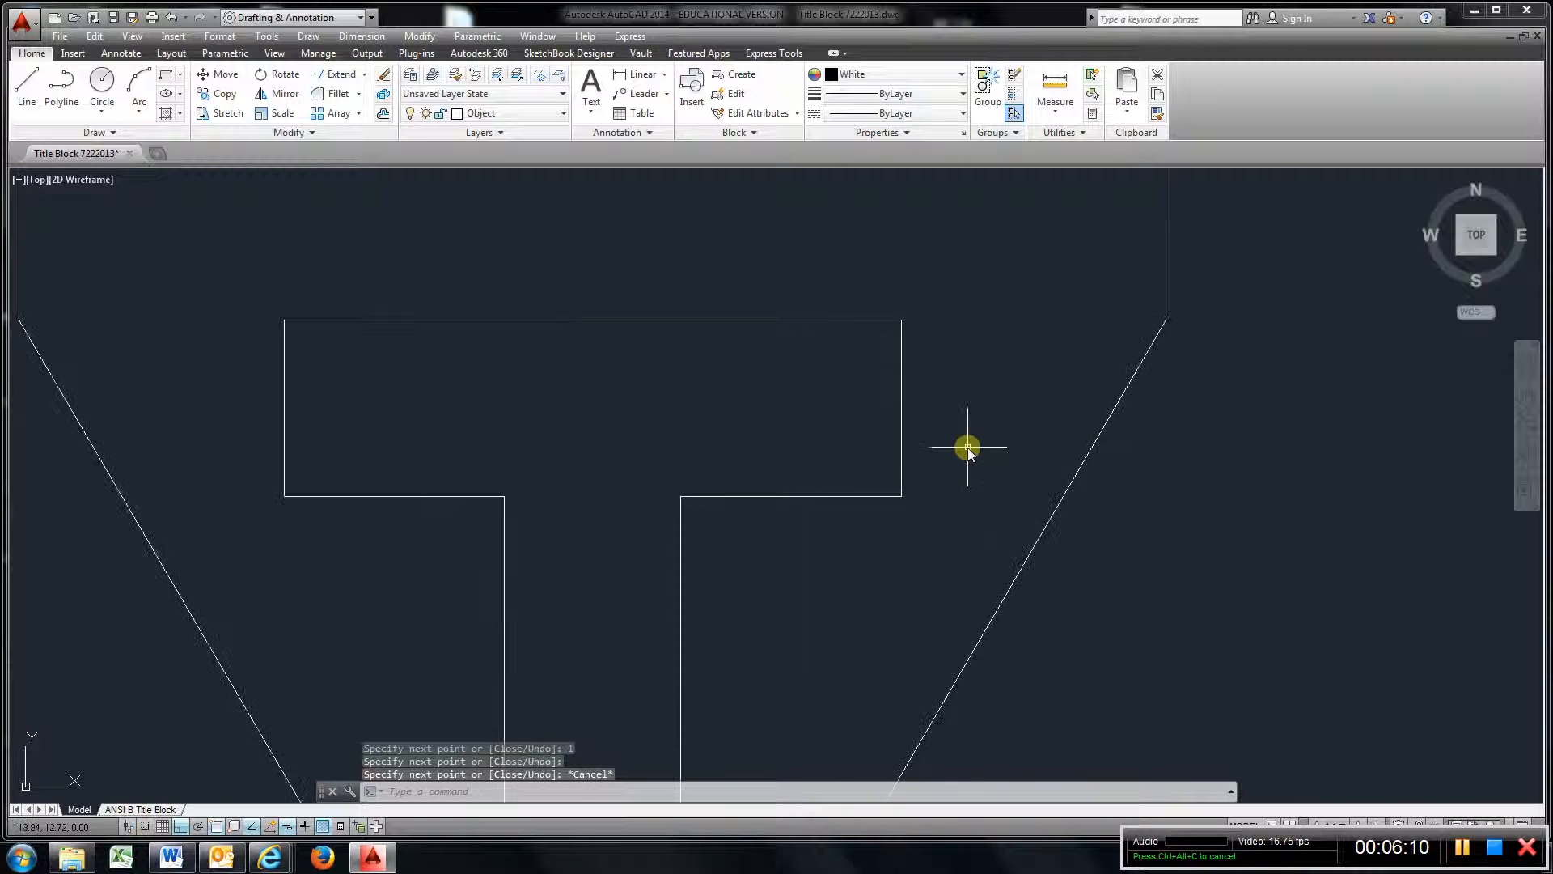
scroll(970, 444, down, 4)
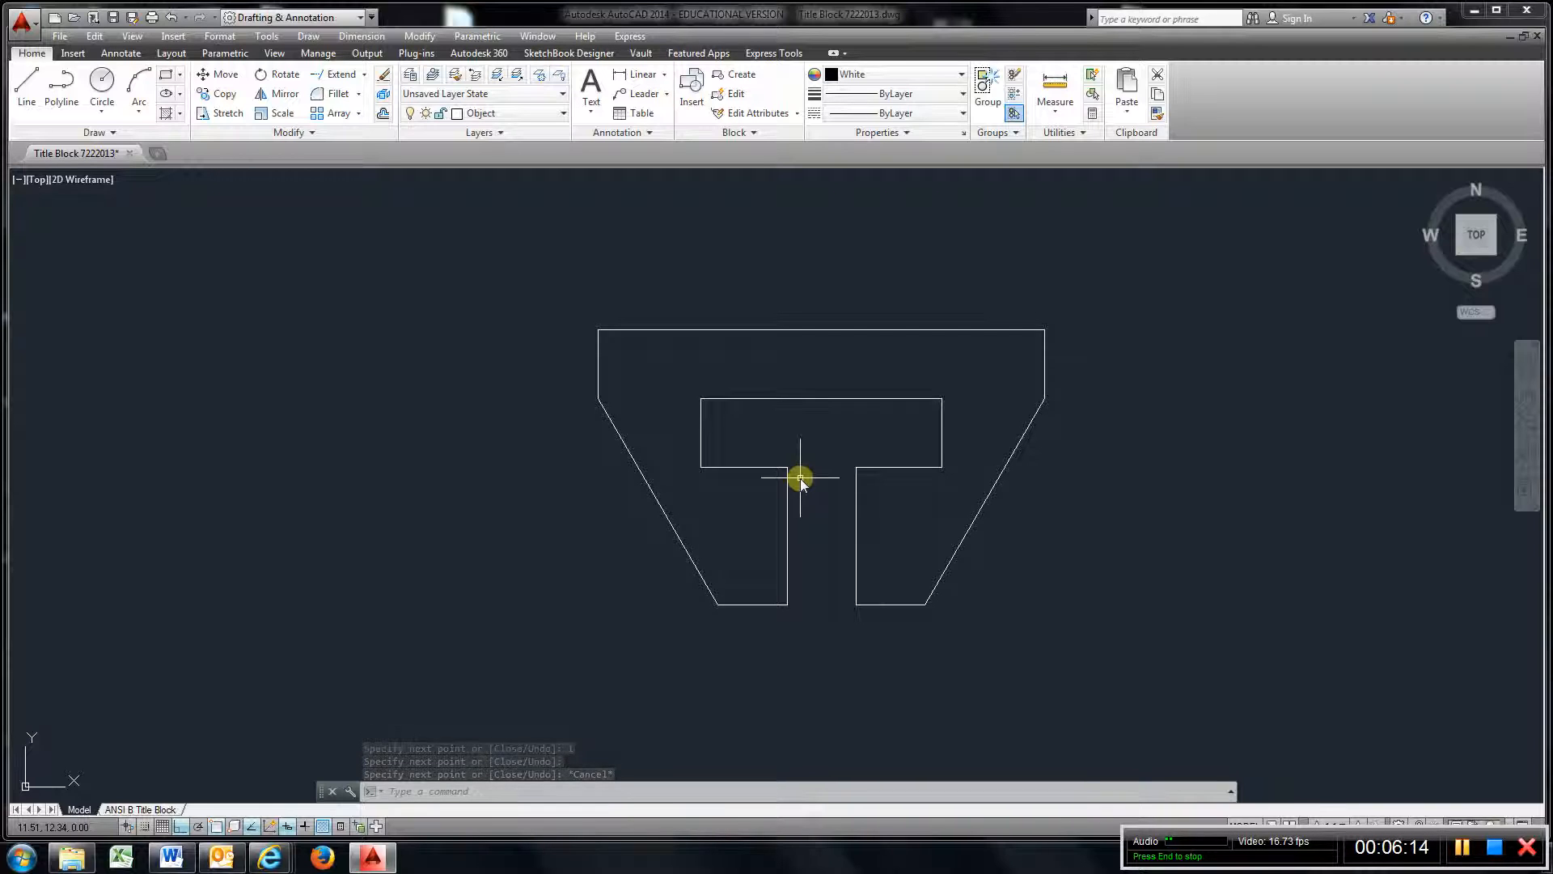
middle_drag(800, 478, 805, 592)
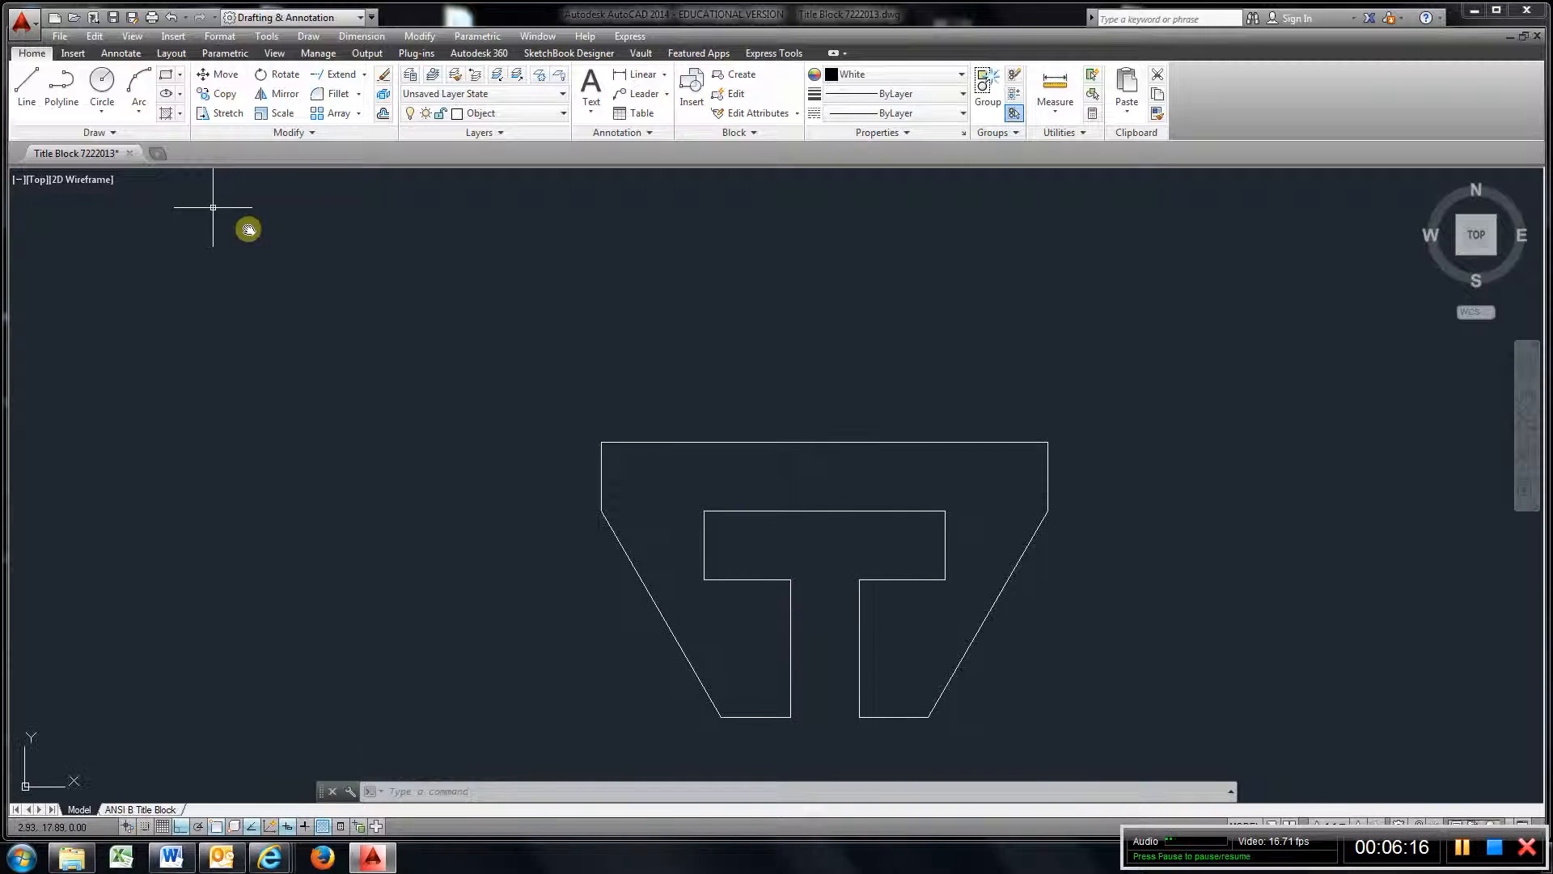
click(29, 90)
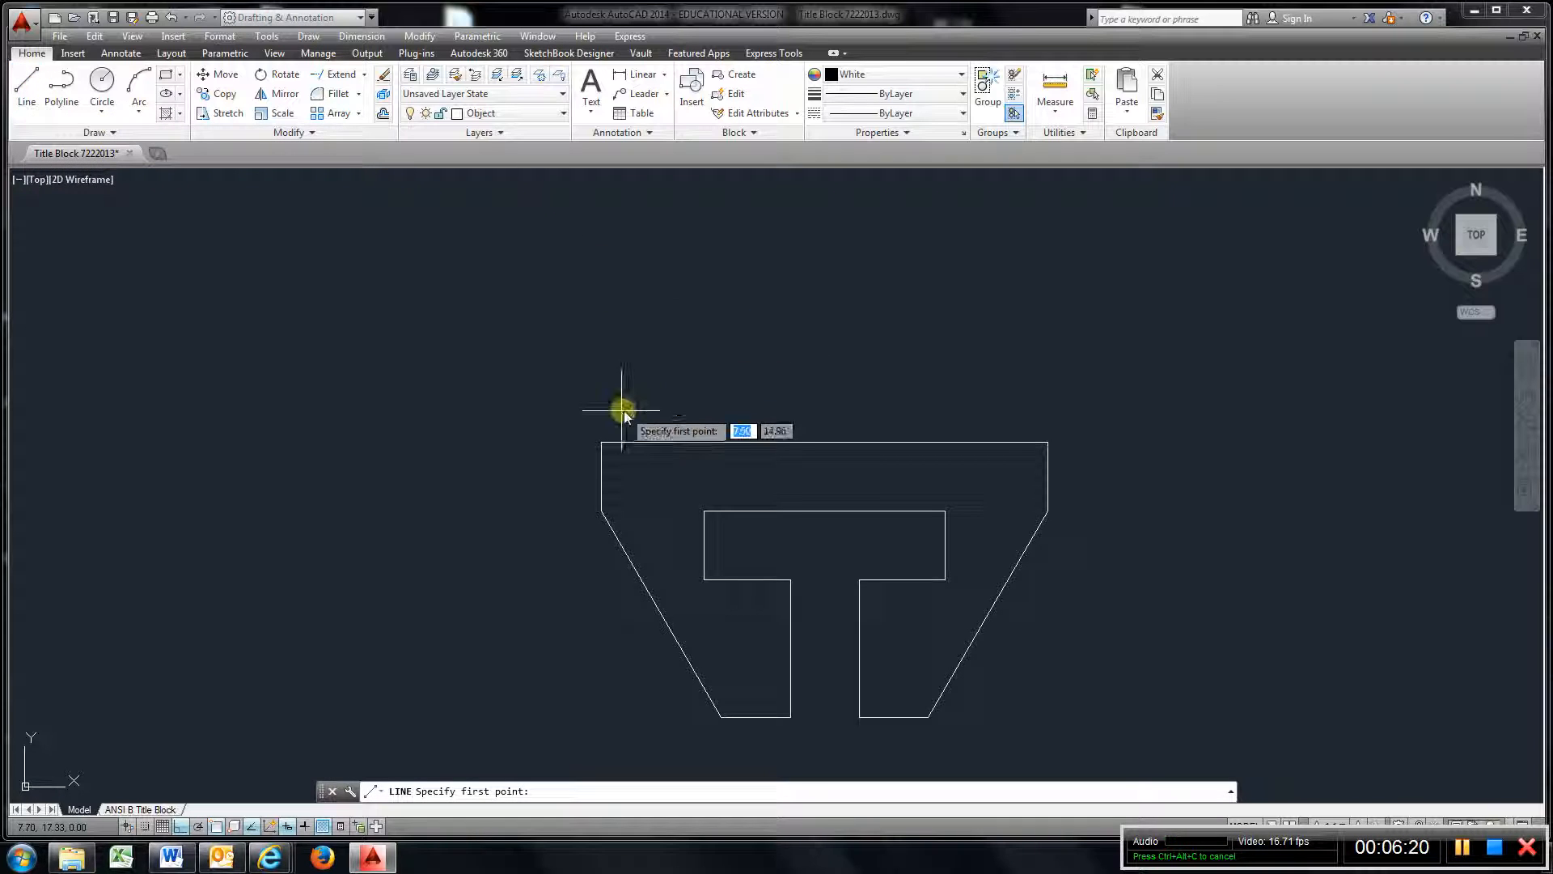
click(601, 442)
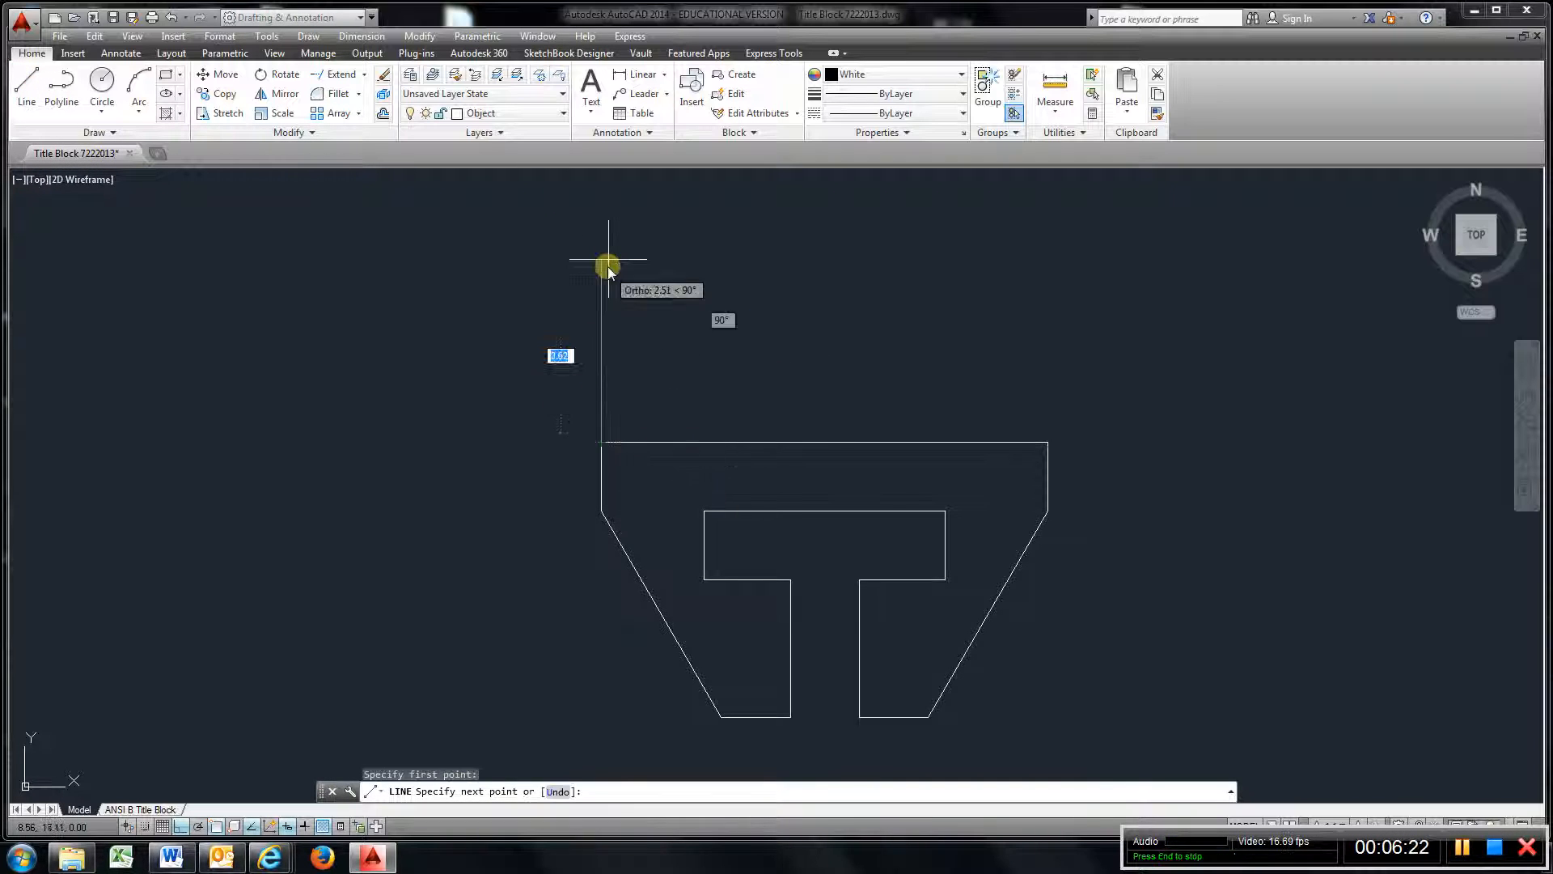
click(608, 193)
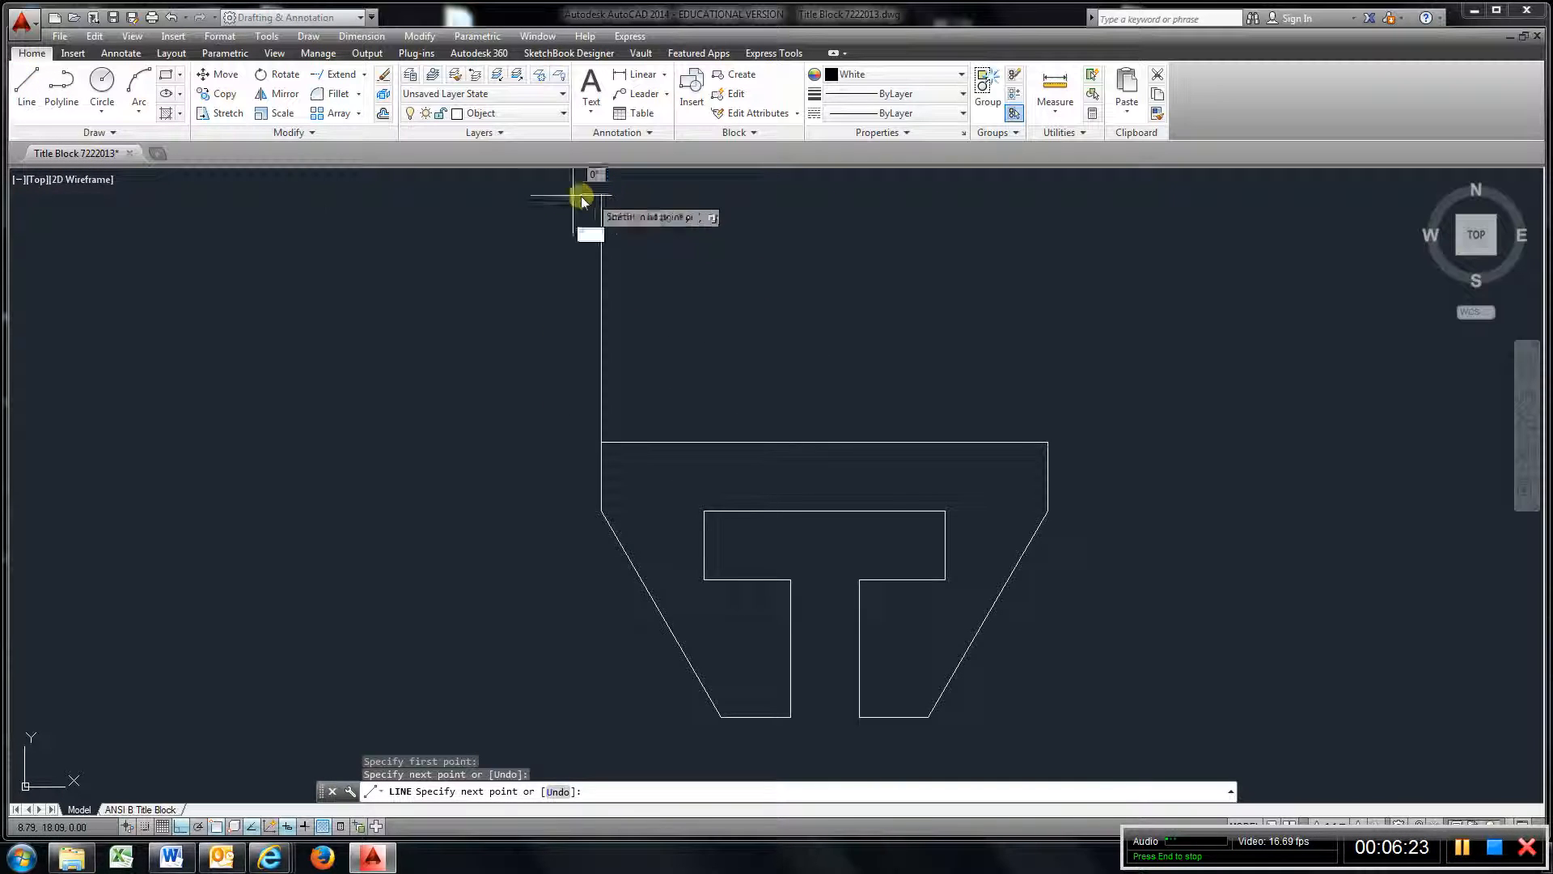
Draw vertical projection lines upward from the T-slot's upper-left corner and from the upper end of its left stem edge
click(31, 89)
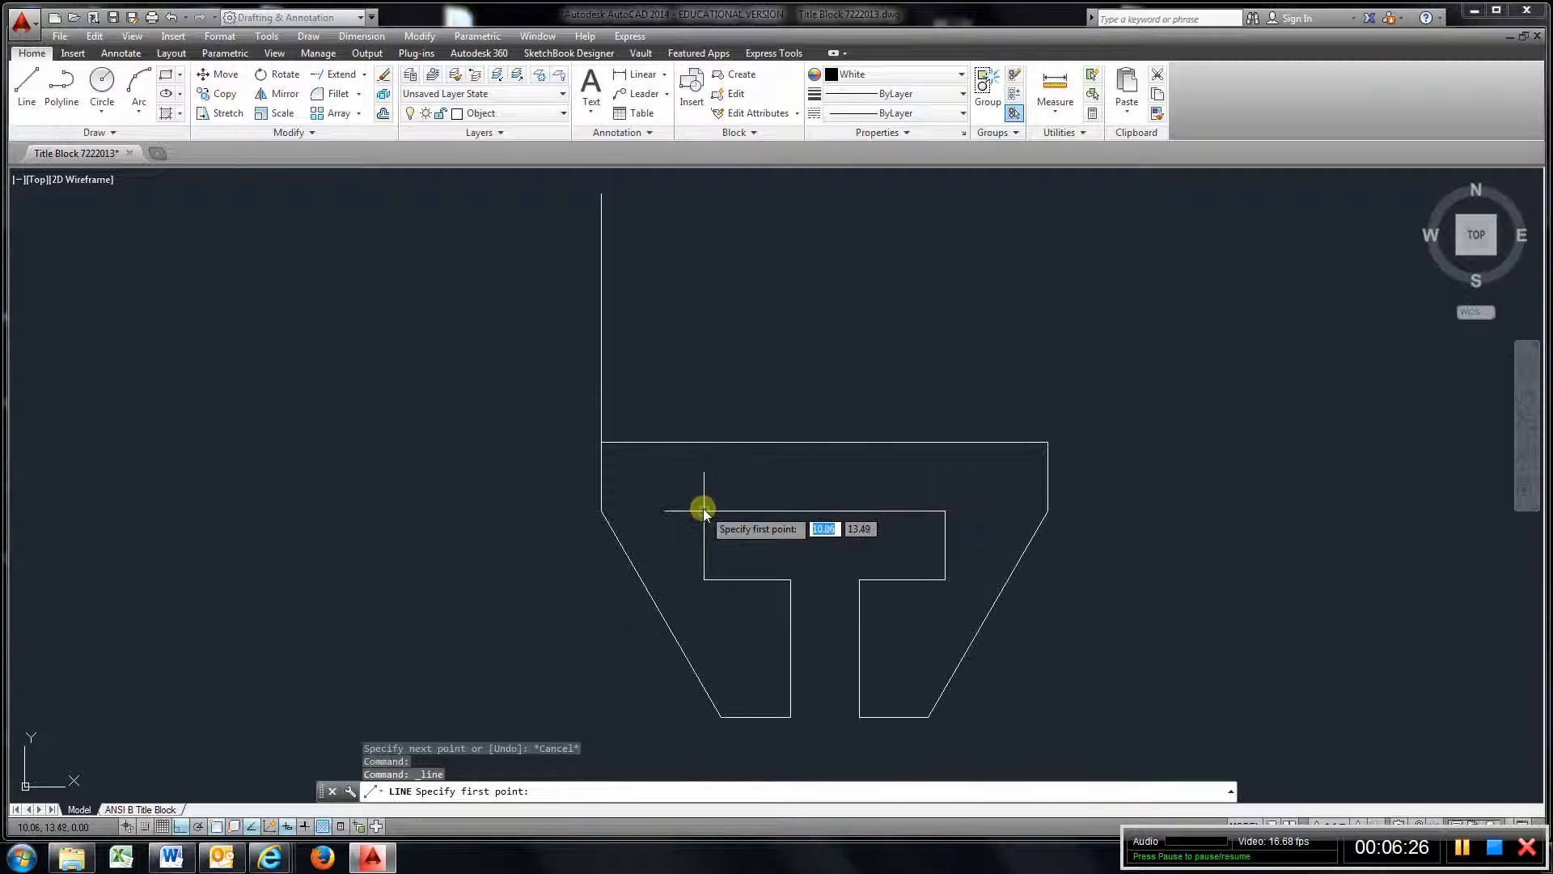
click(704, 511)
click(705, 193)
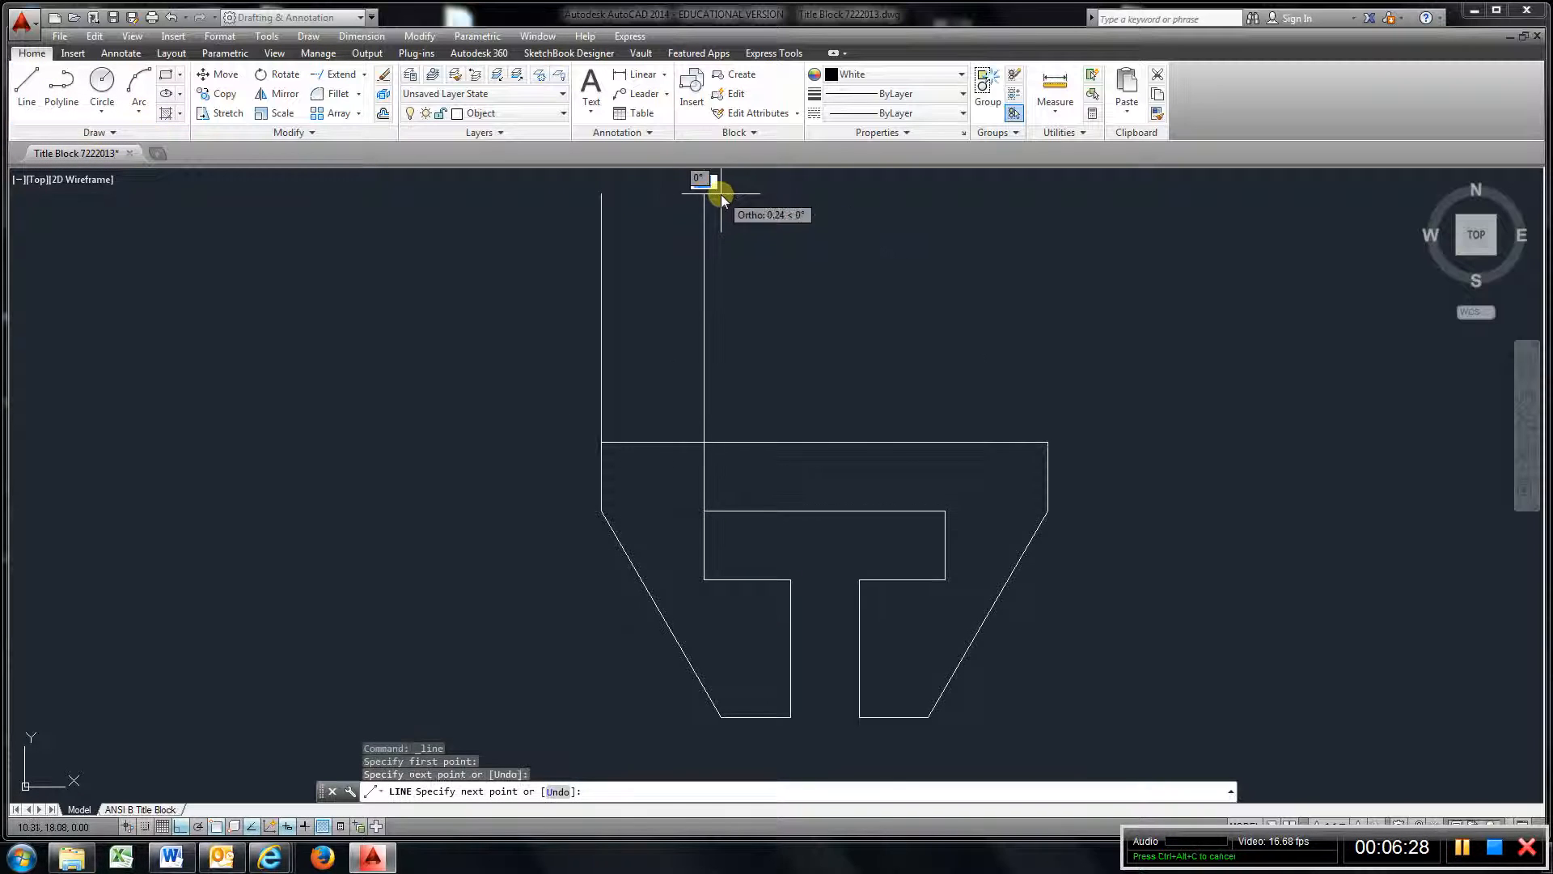
click(16, 76)
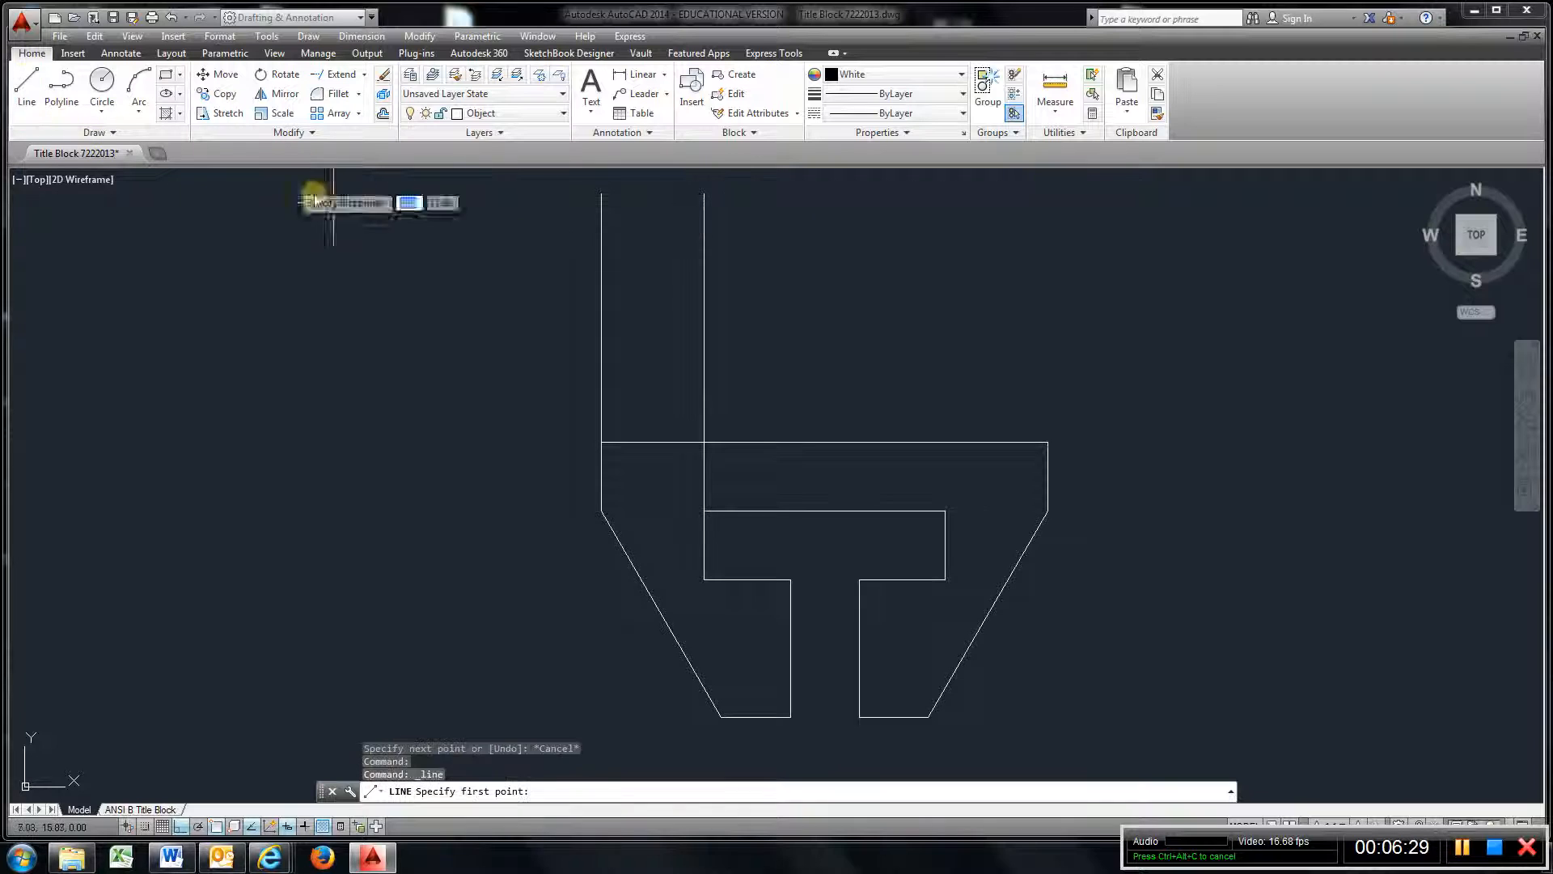
click(791, 580)
click(790, 195)
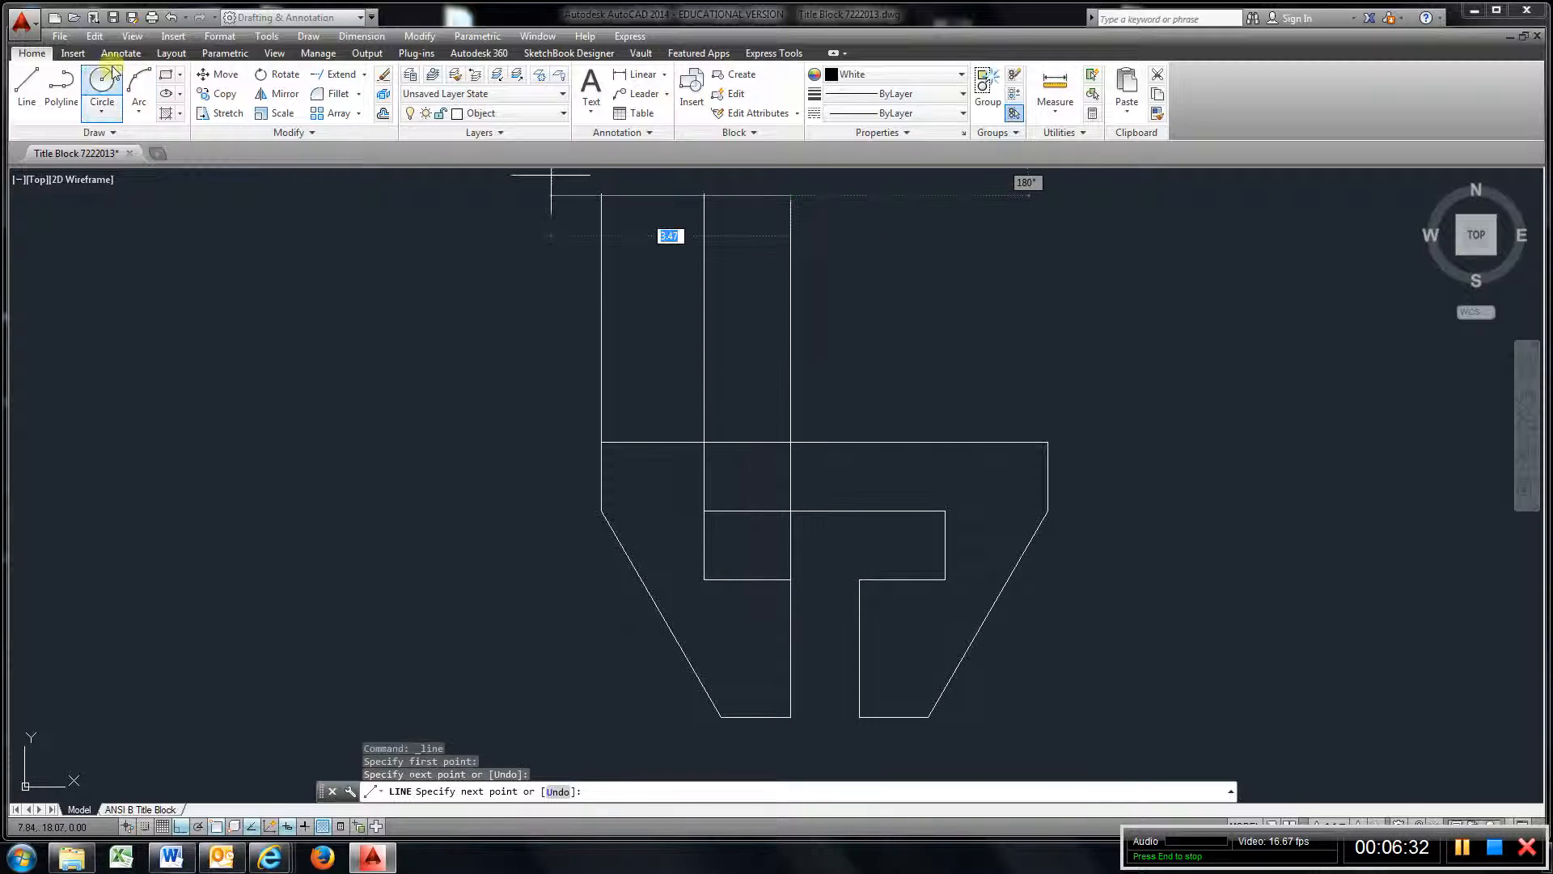
Draw vertical projection lines upward from the upper end of the T-slot's right stem edge and from its upper-right corner
click(35, 79)
click(859, 580)
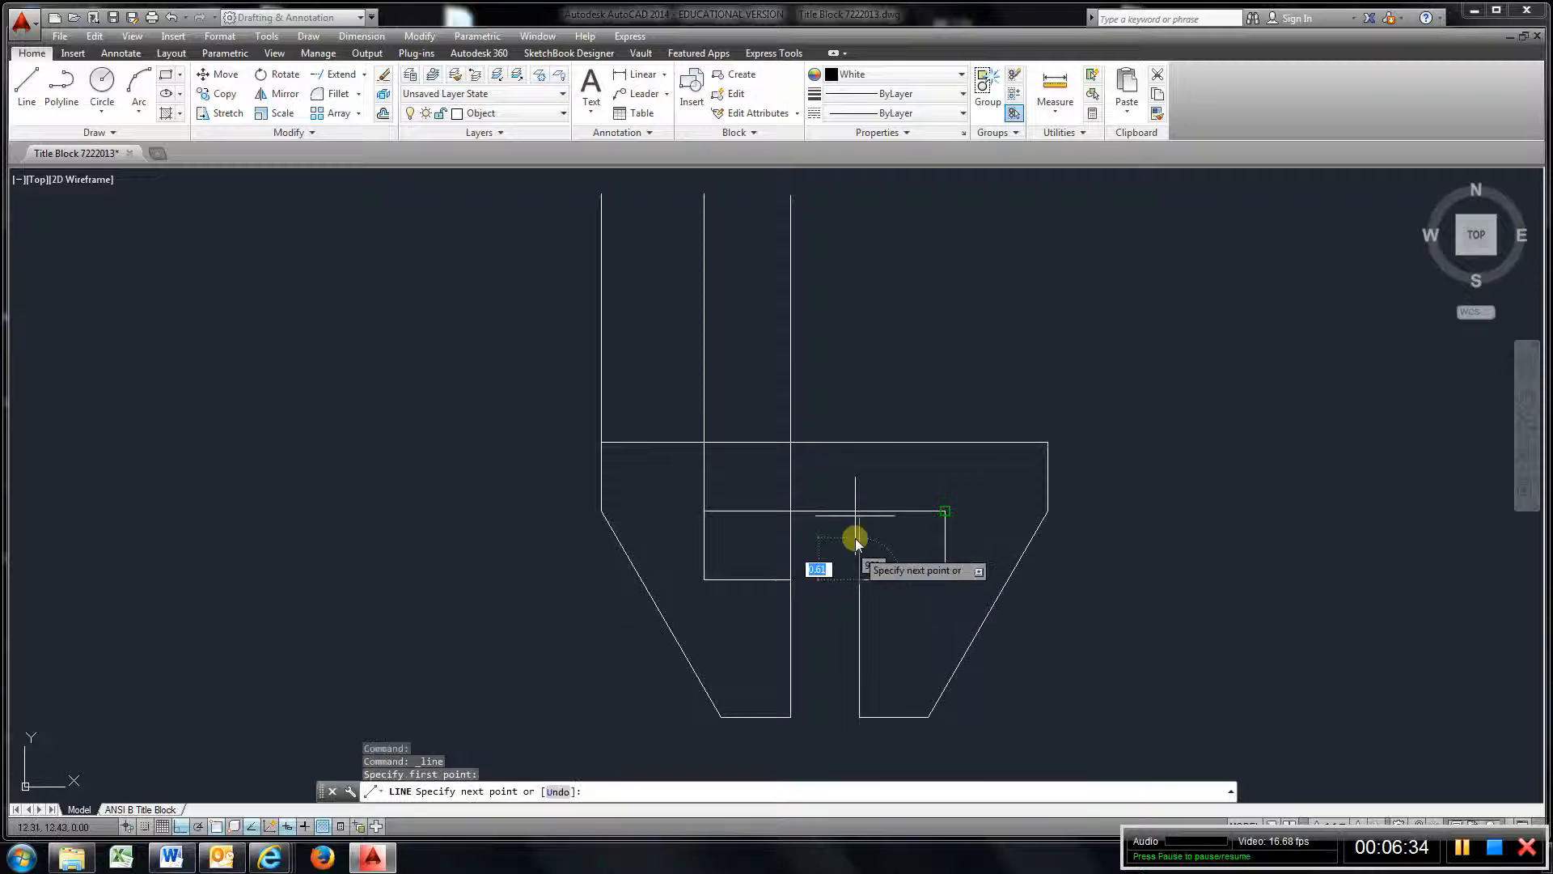
click(859, 197)
click(24, 89)
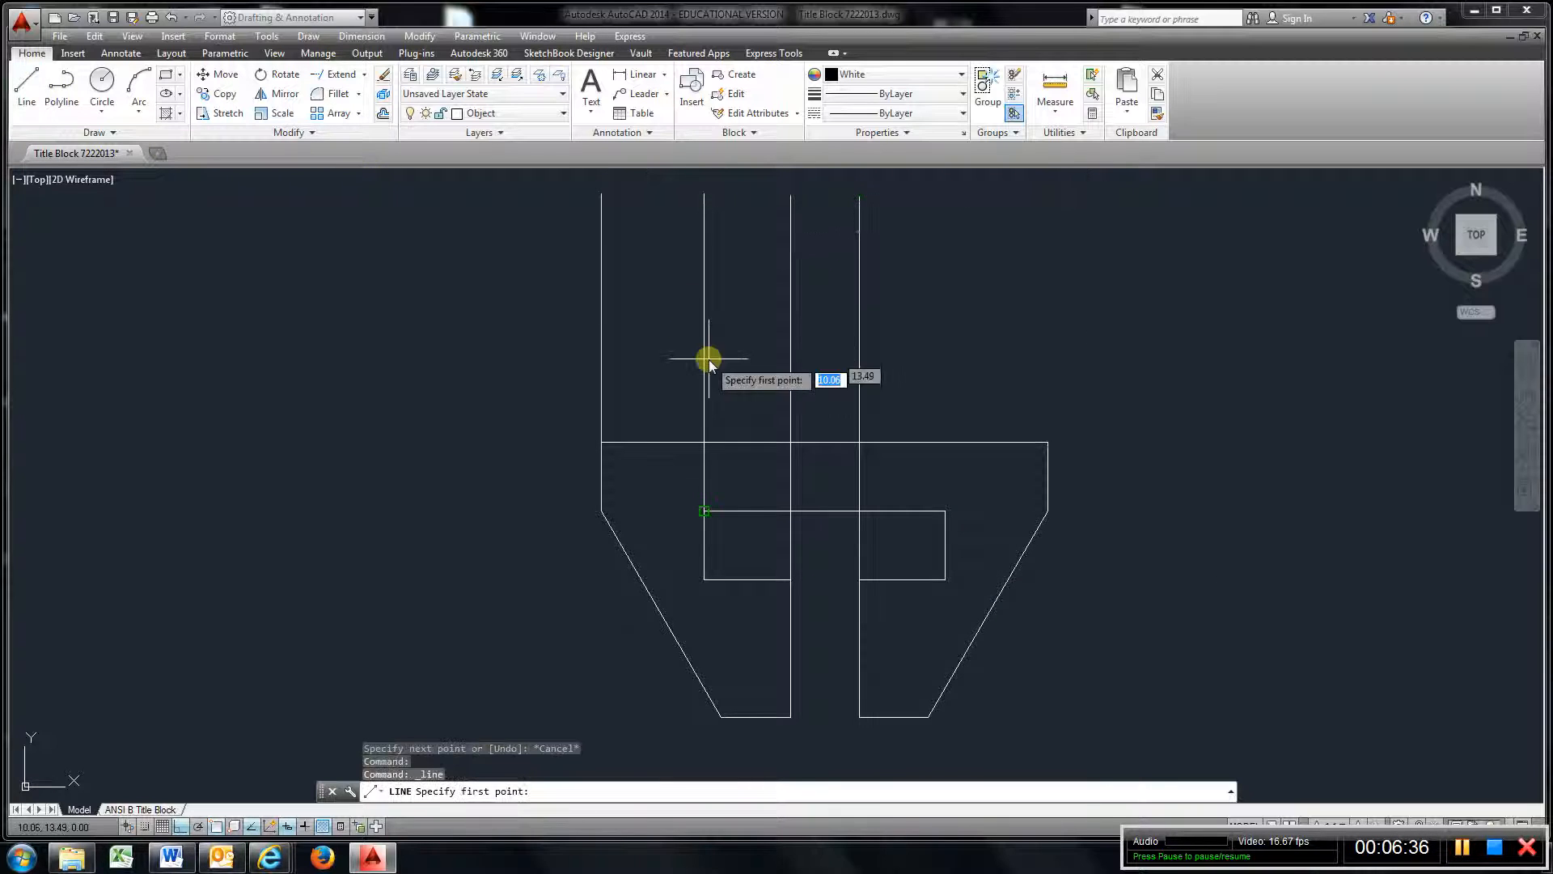
click(944, 510)
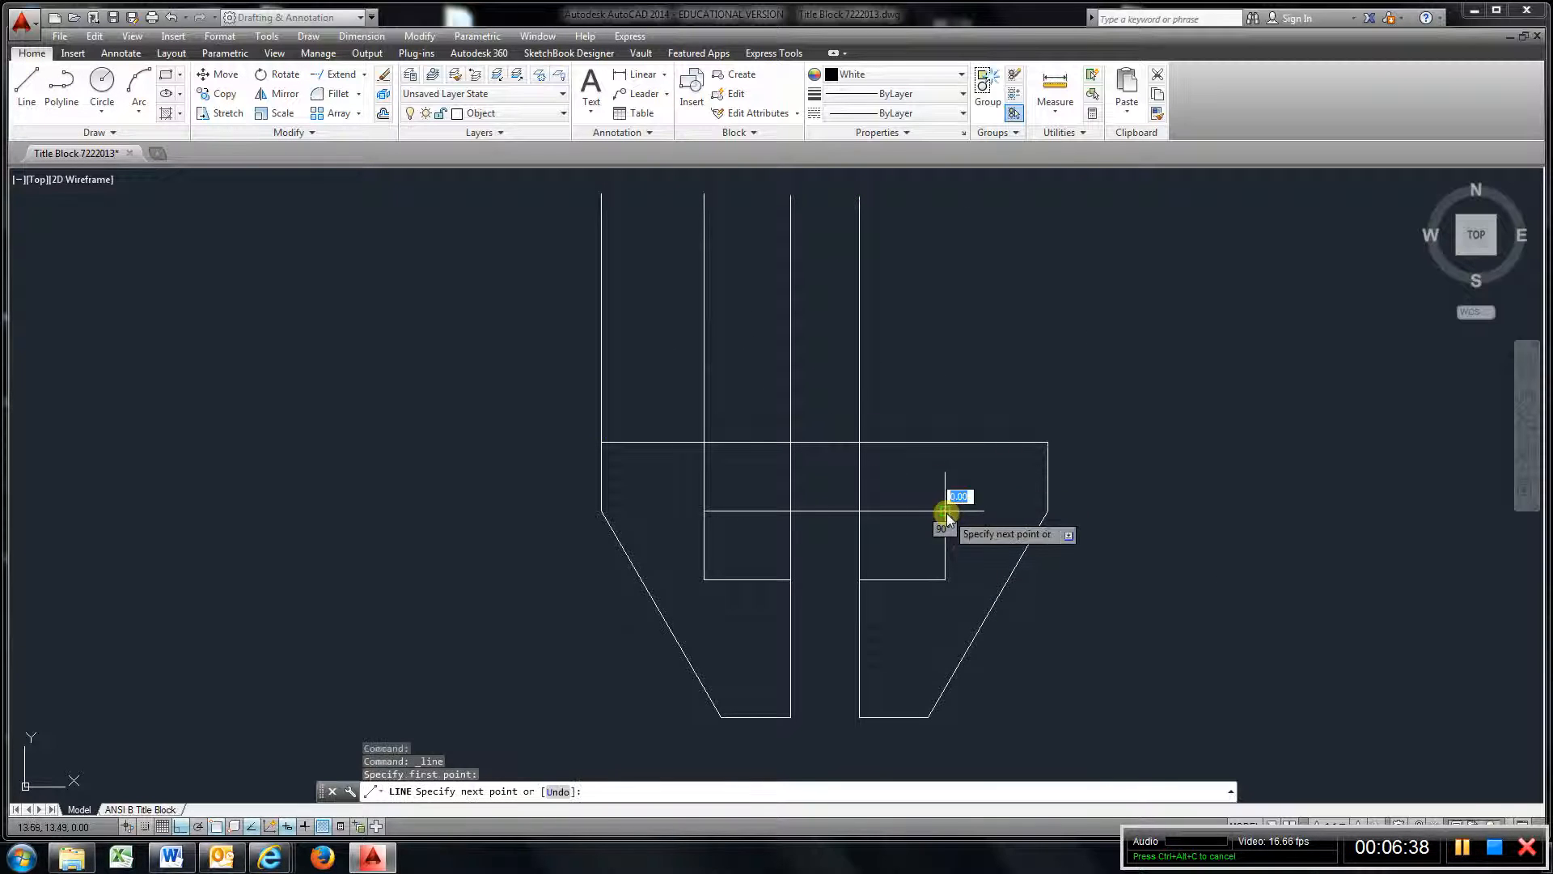
click(945, 215)
Draw a vertical projection line upward from the part's upper-right corner
click(25, 81)
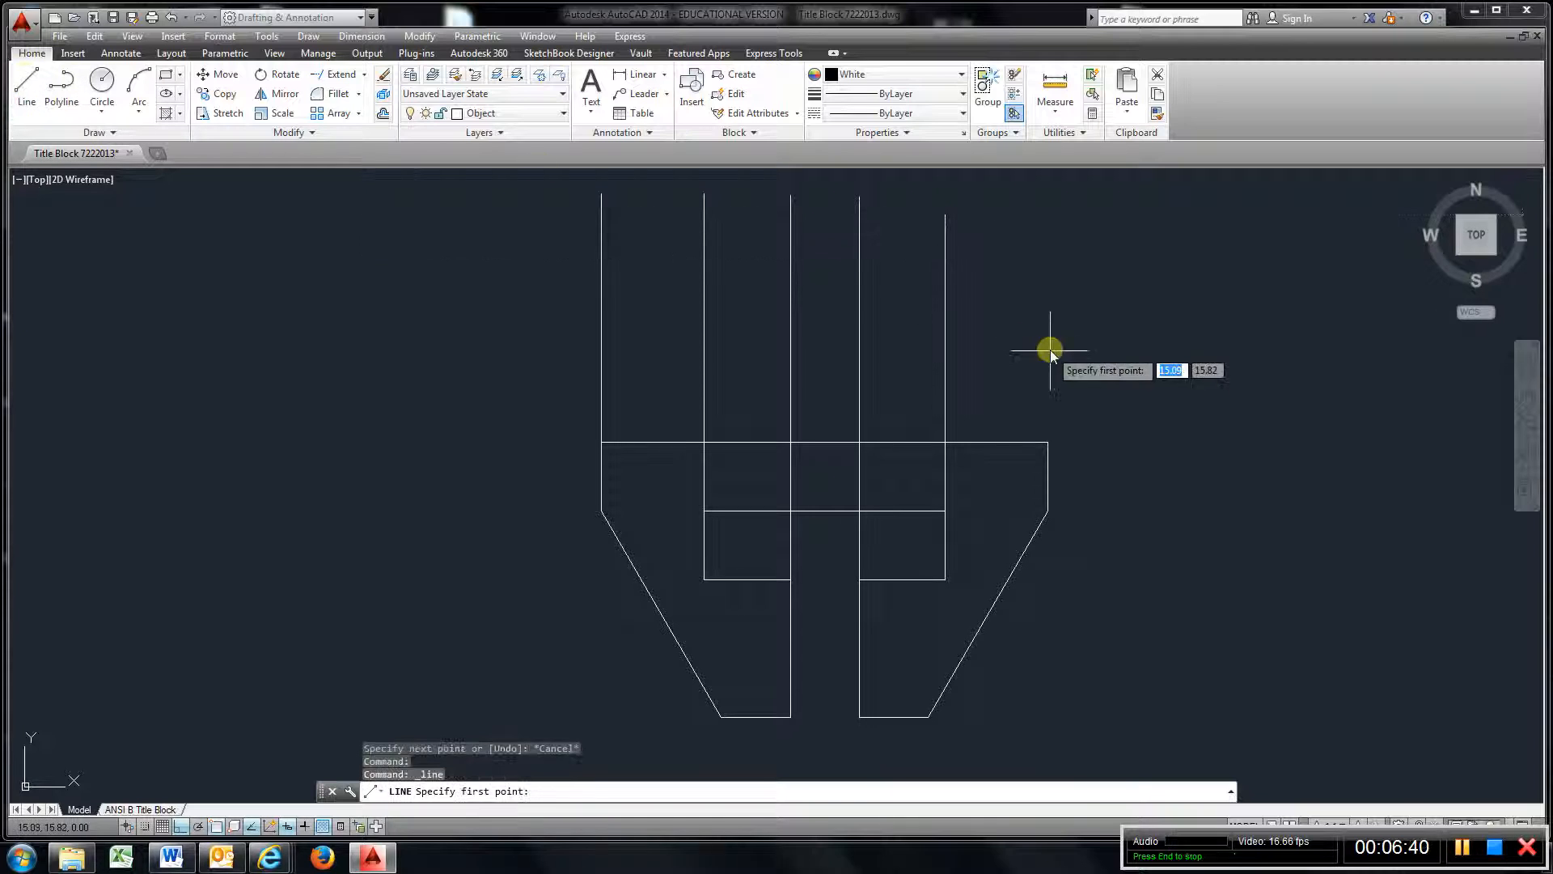
click(1048, 442)
click(1048, 217)
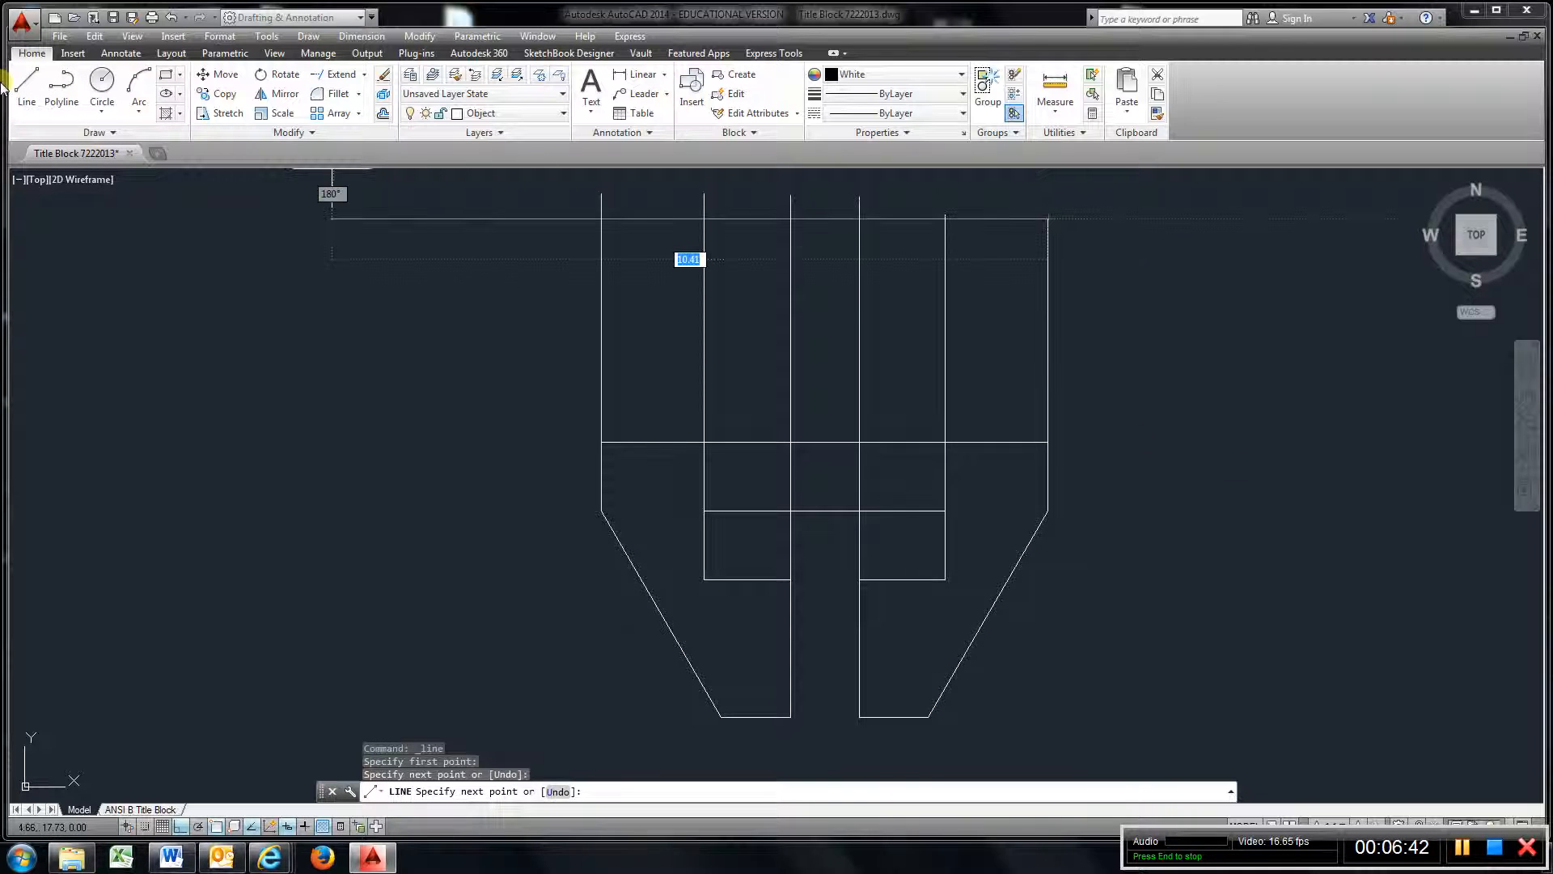
Draw a horizontal line above the part that crosses all six projection lines and overhangs both sides
click(27, 85)
click(416, 268)
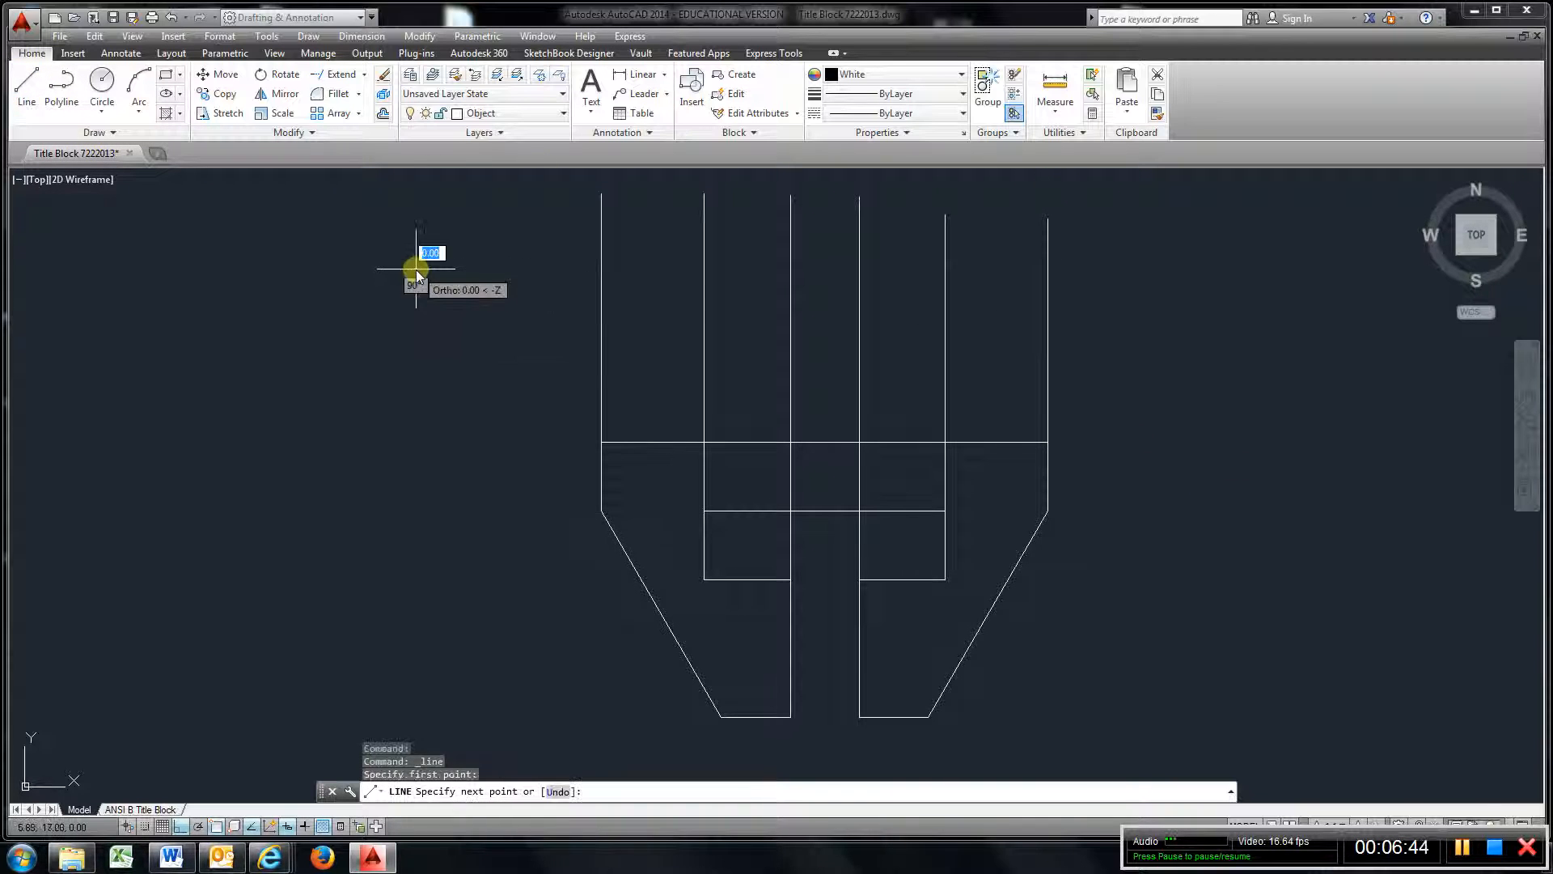
click(1337, 269)
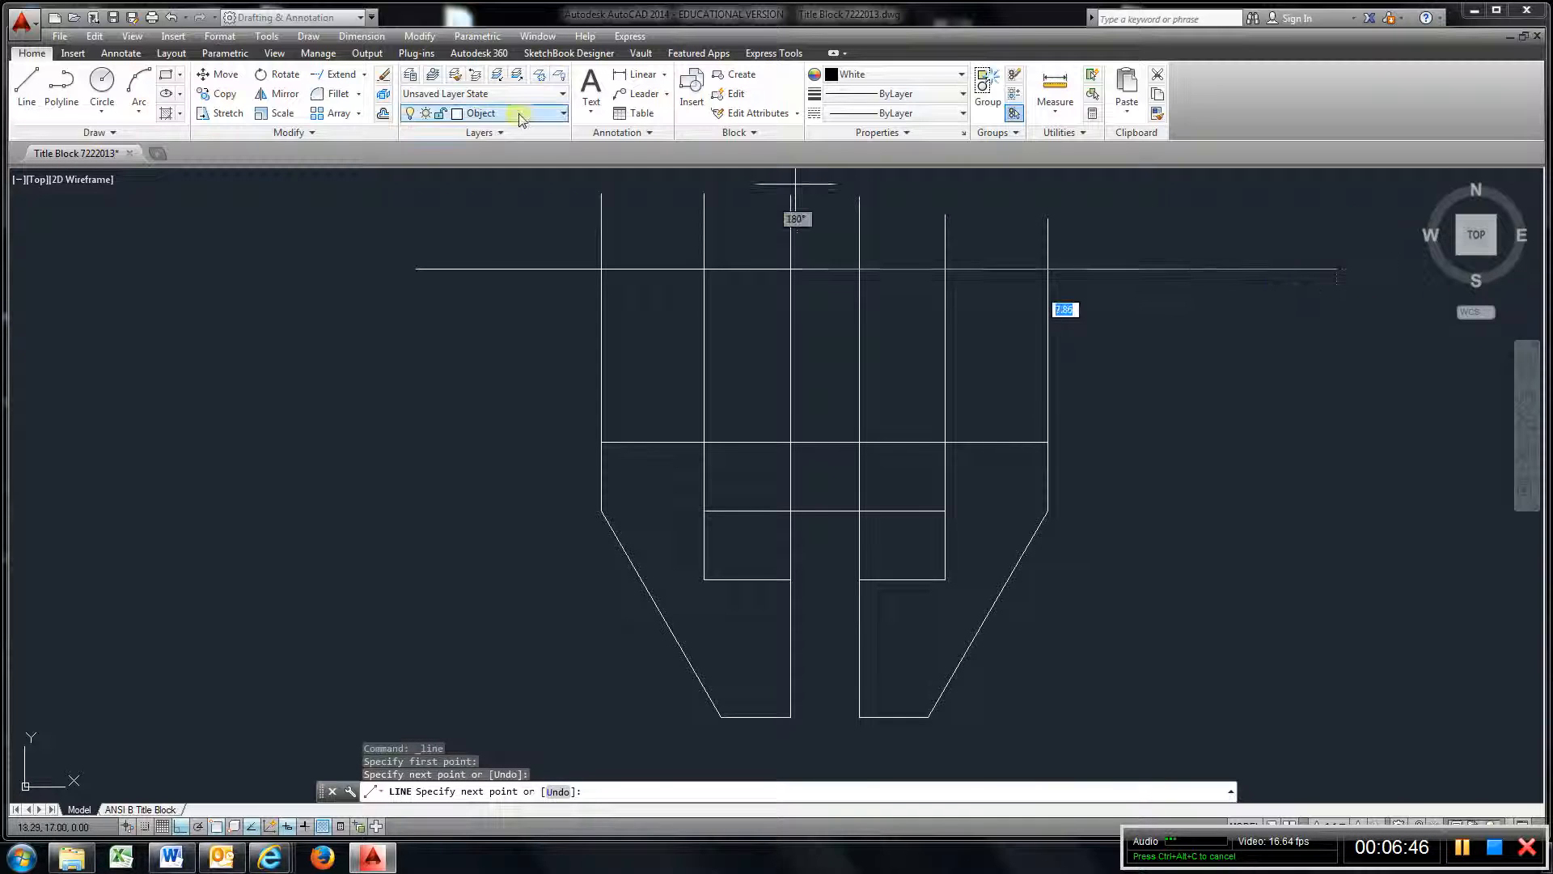
Offset the long horizontal line upward by 0.25
click(384, 115)
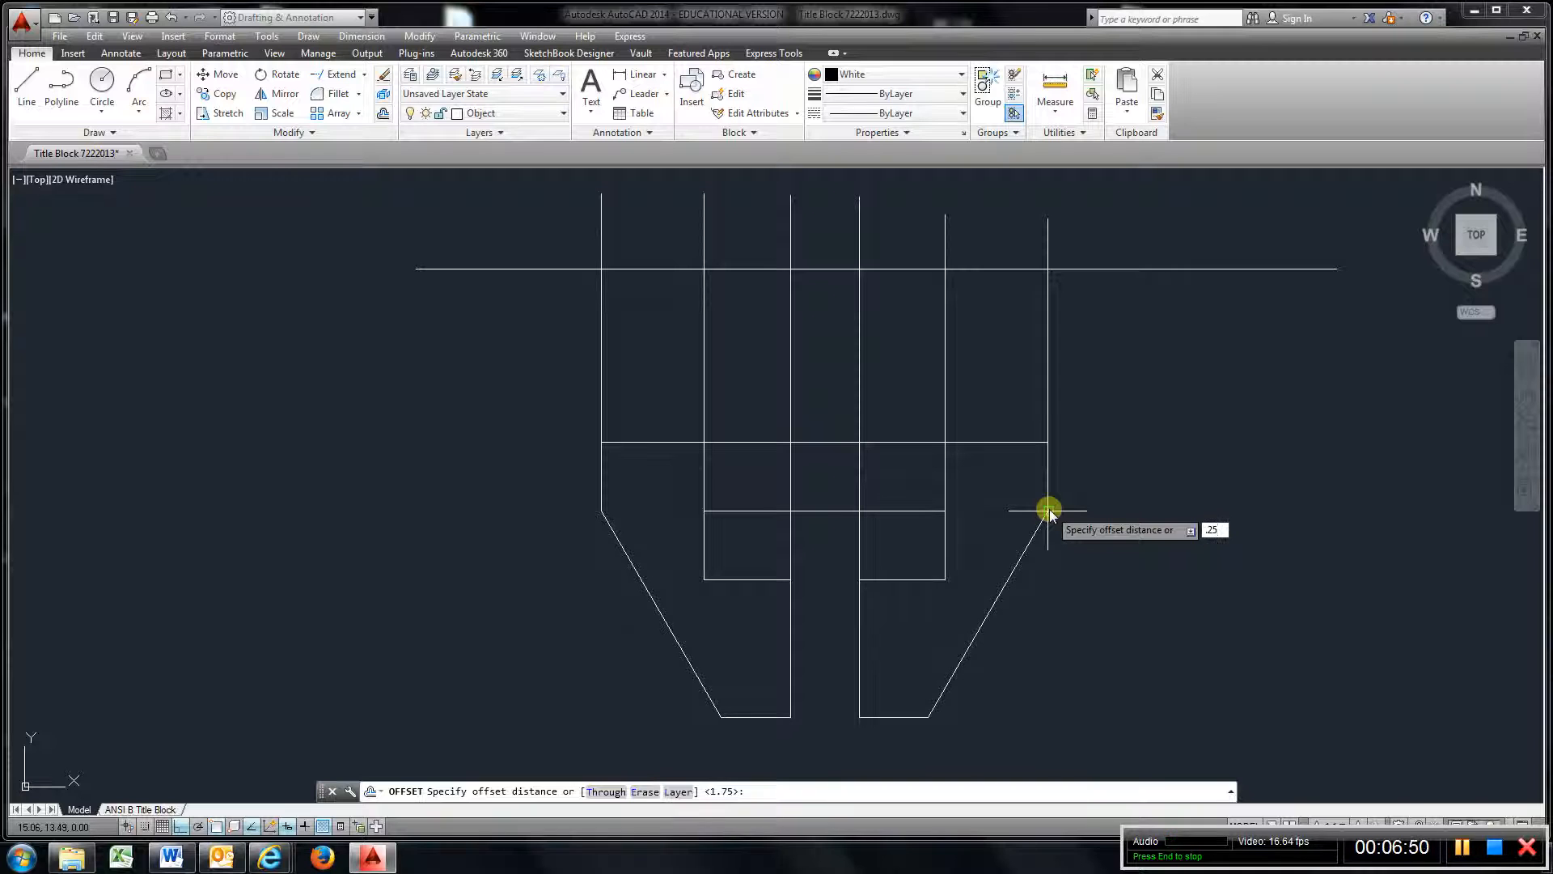
key(Return)
click(966, 268)
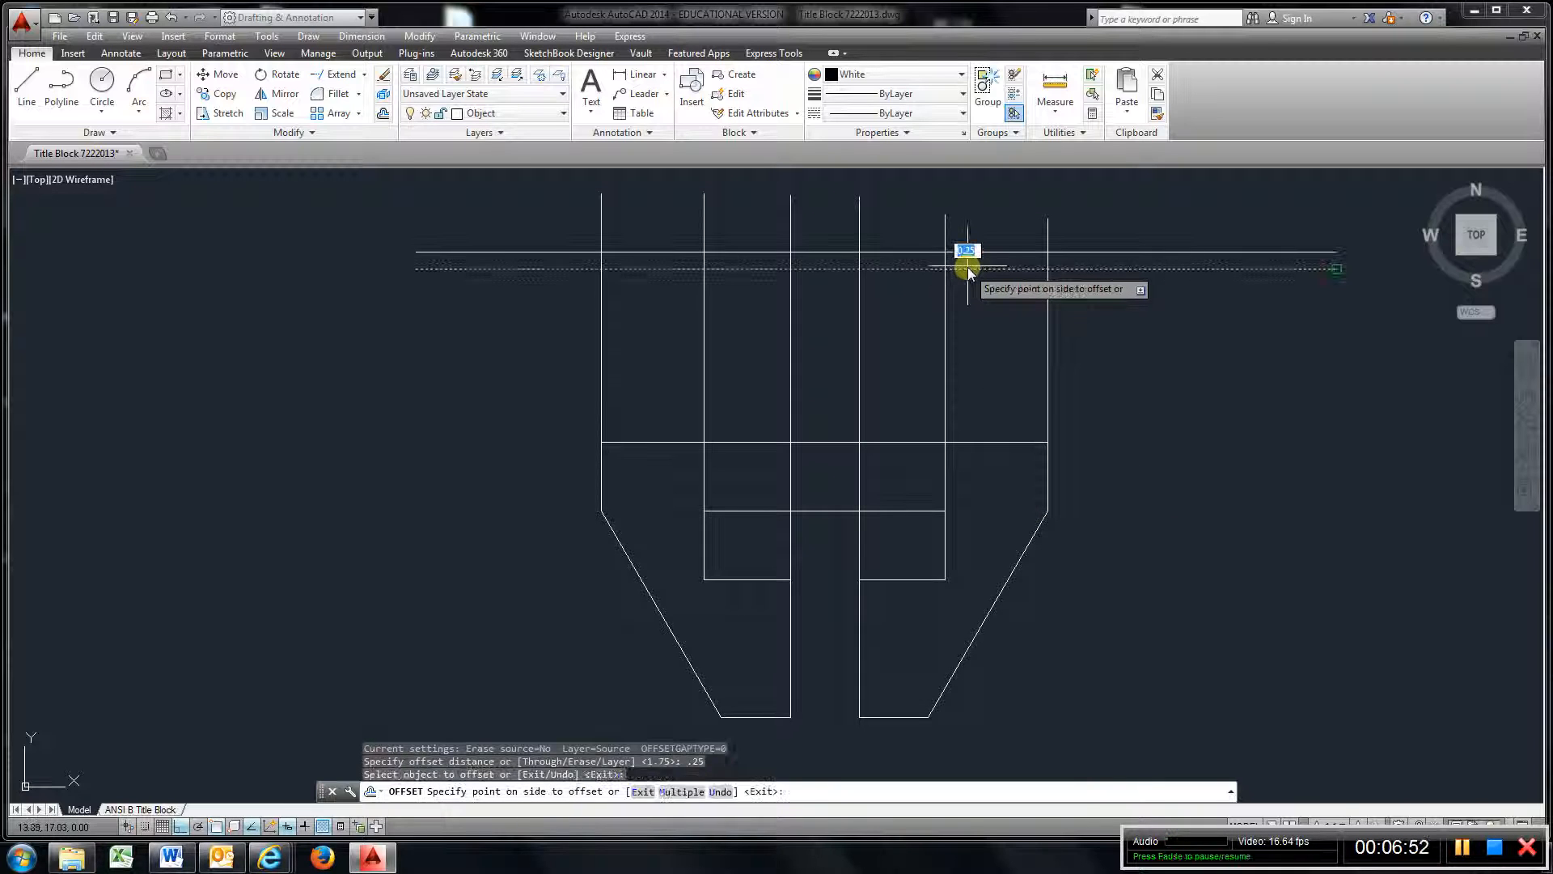
click(963, 243)
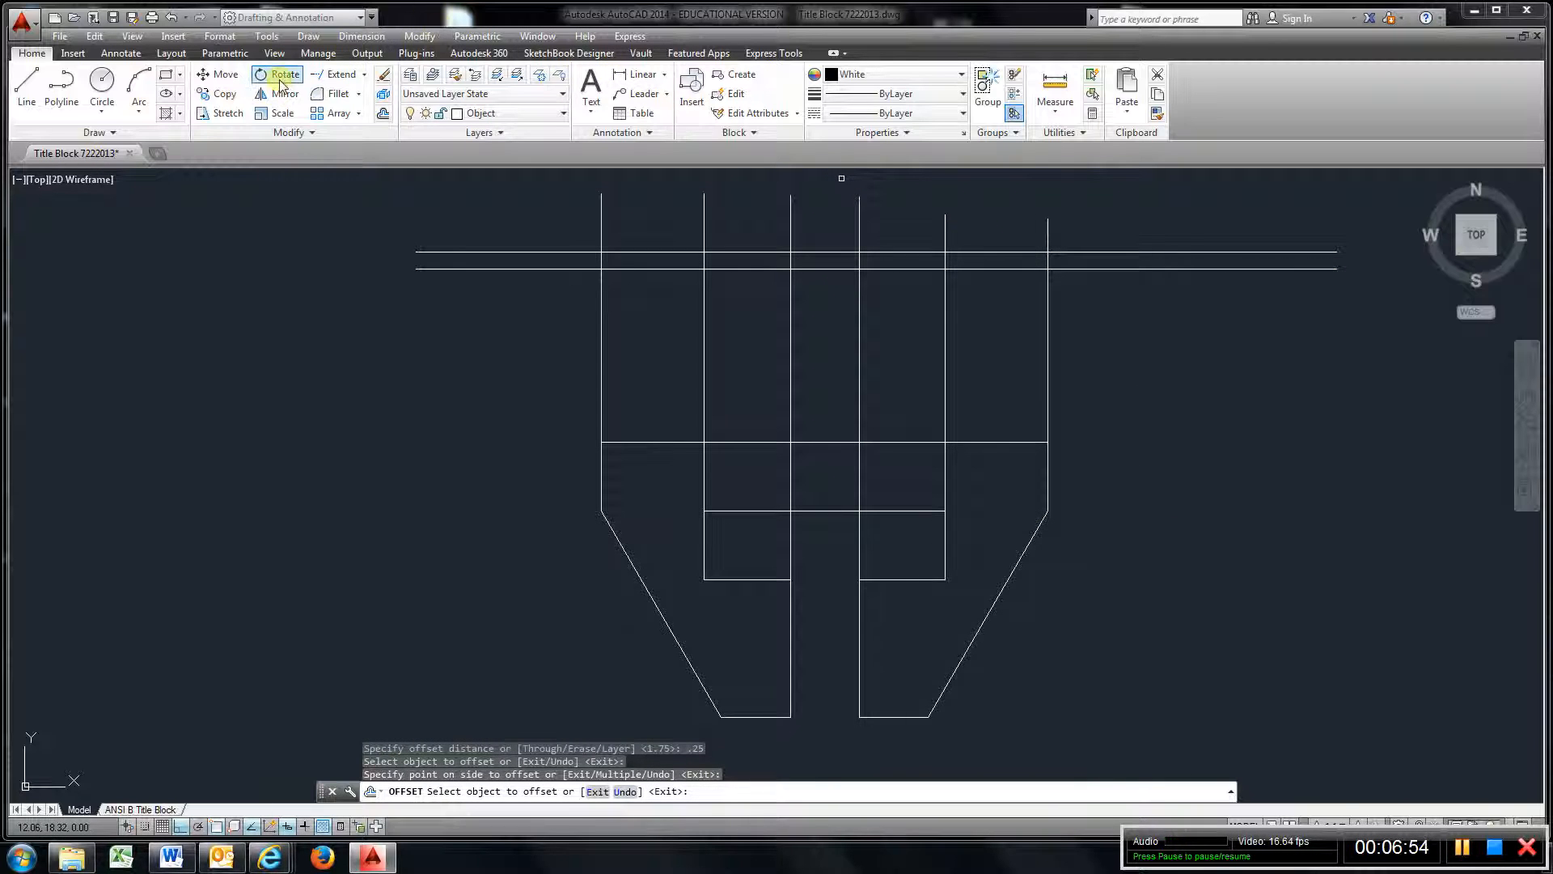
Trim the six projection lines against the two long horizontal lines, removing the portions below and above them
click(364, 75)
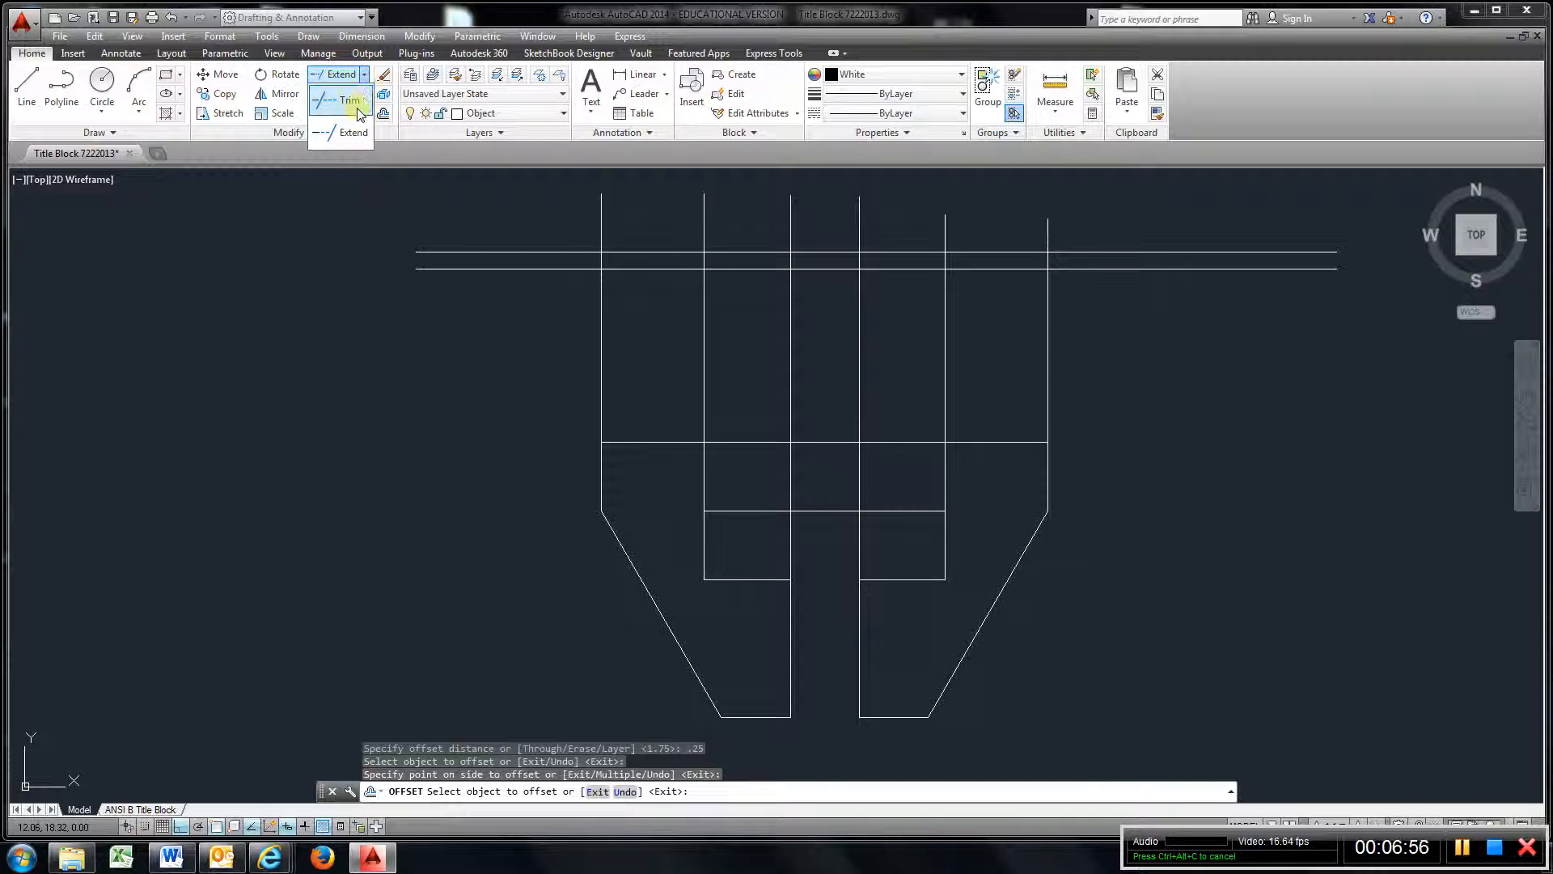
click(348, 101)
click(669, 235)
click(645, 296)
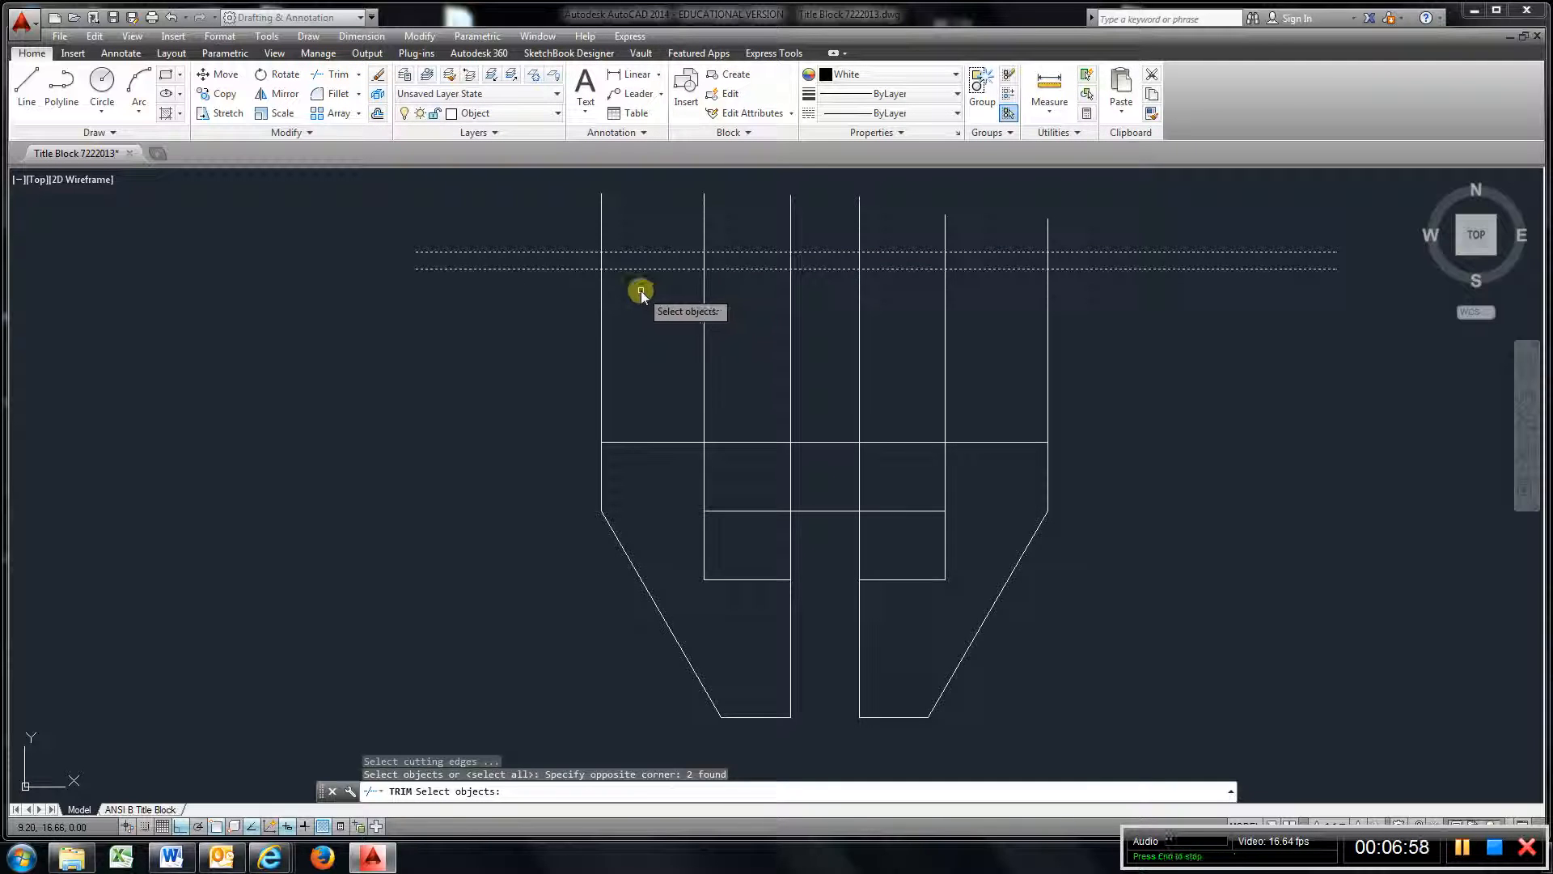
key(Return)
click(1084, 307)
click(587, 390)
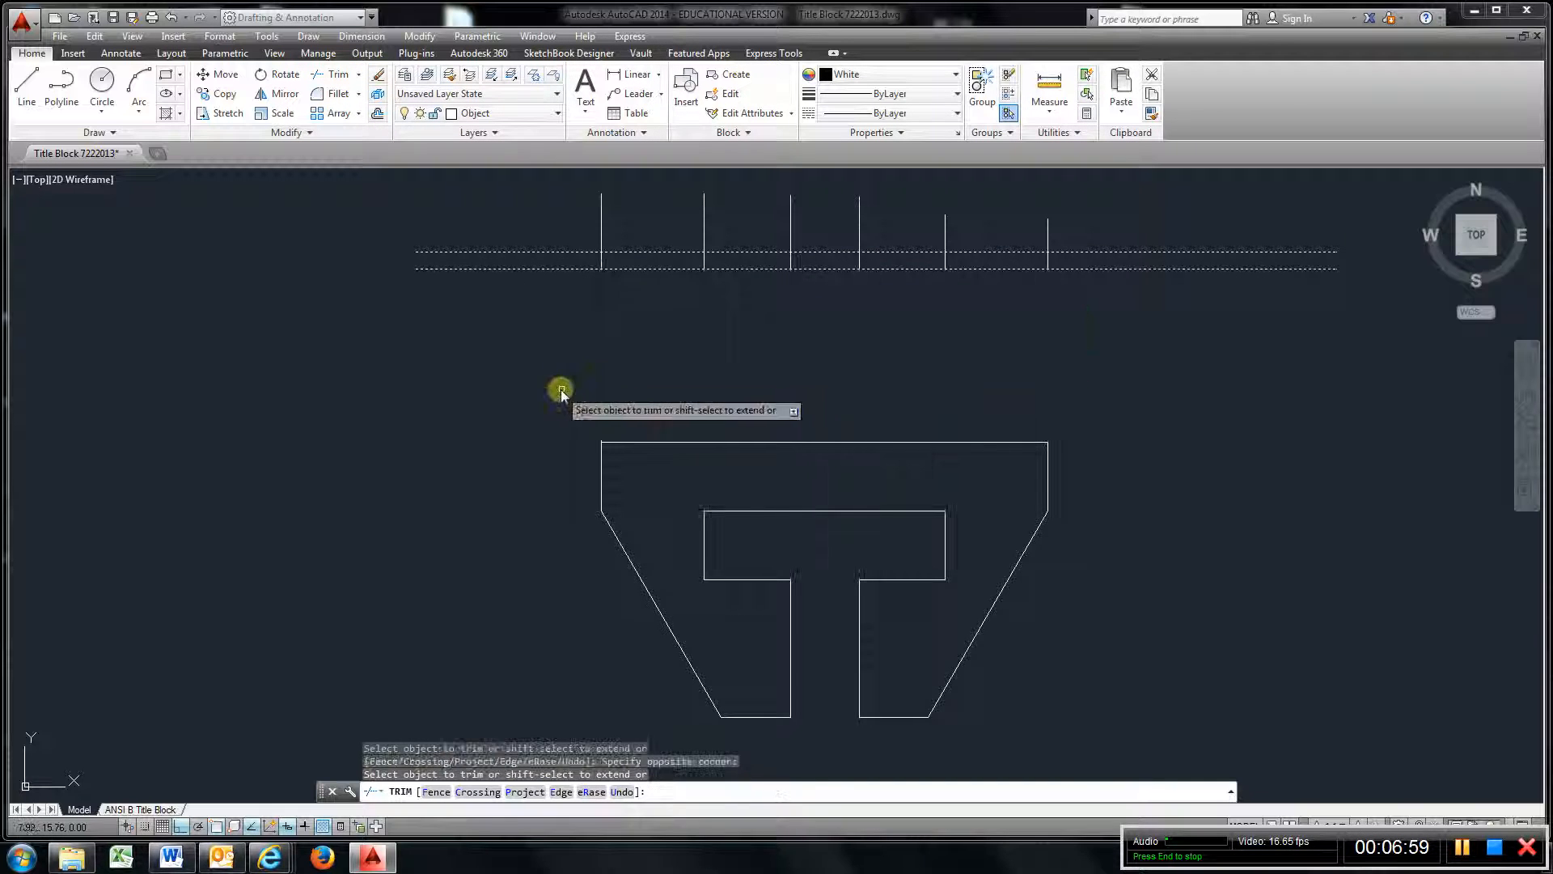
click(1091, 184)
click(573, 237)
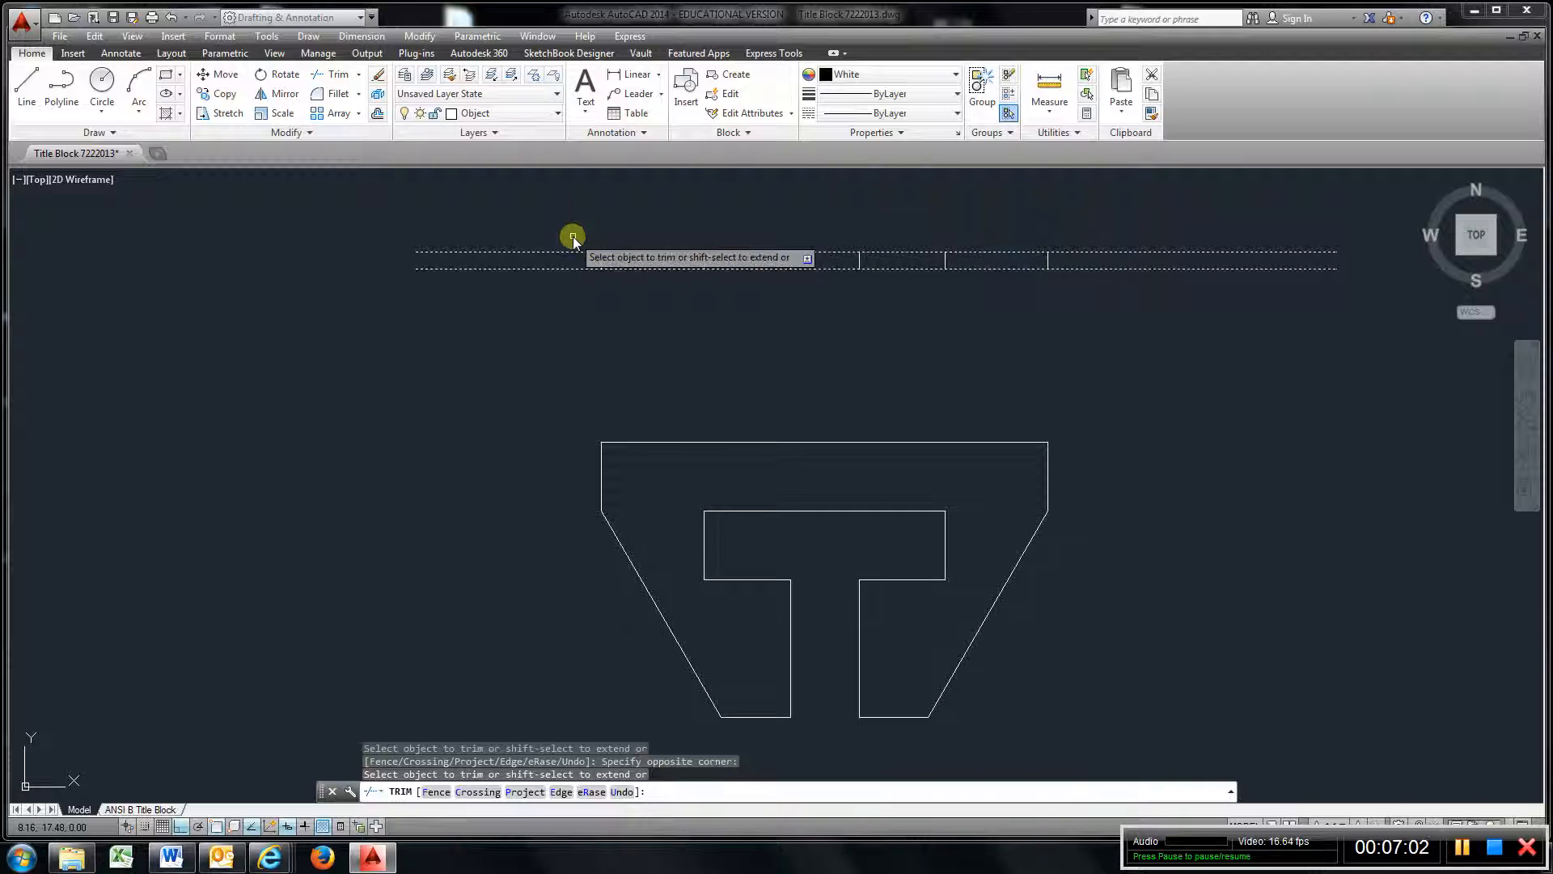
Trim the two long horizontal lines at the outermost vertical projection lines, removing the overhangs on both sides
click(319, 78)
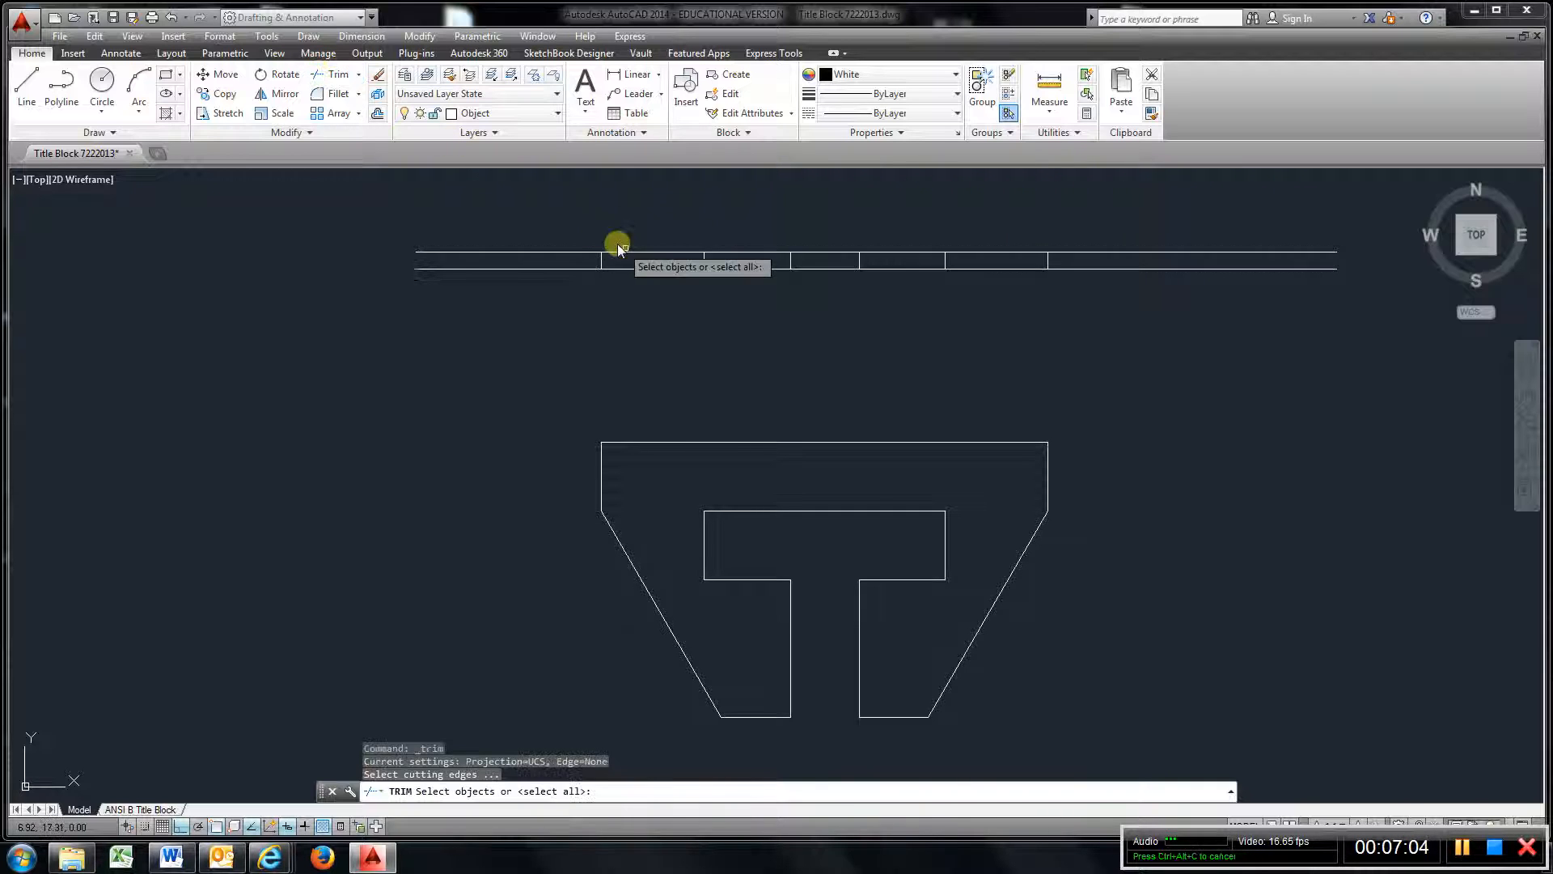
click(600, 261)
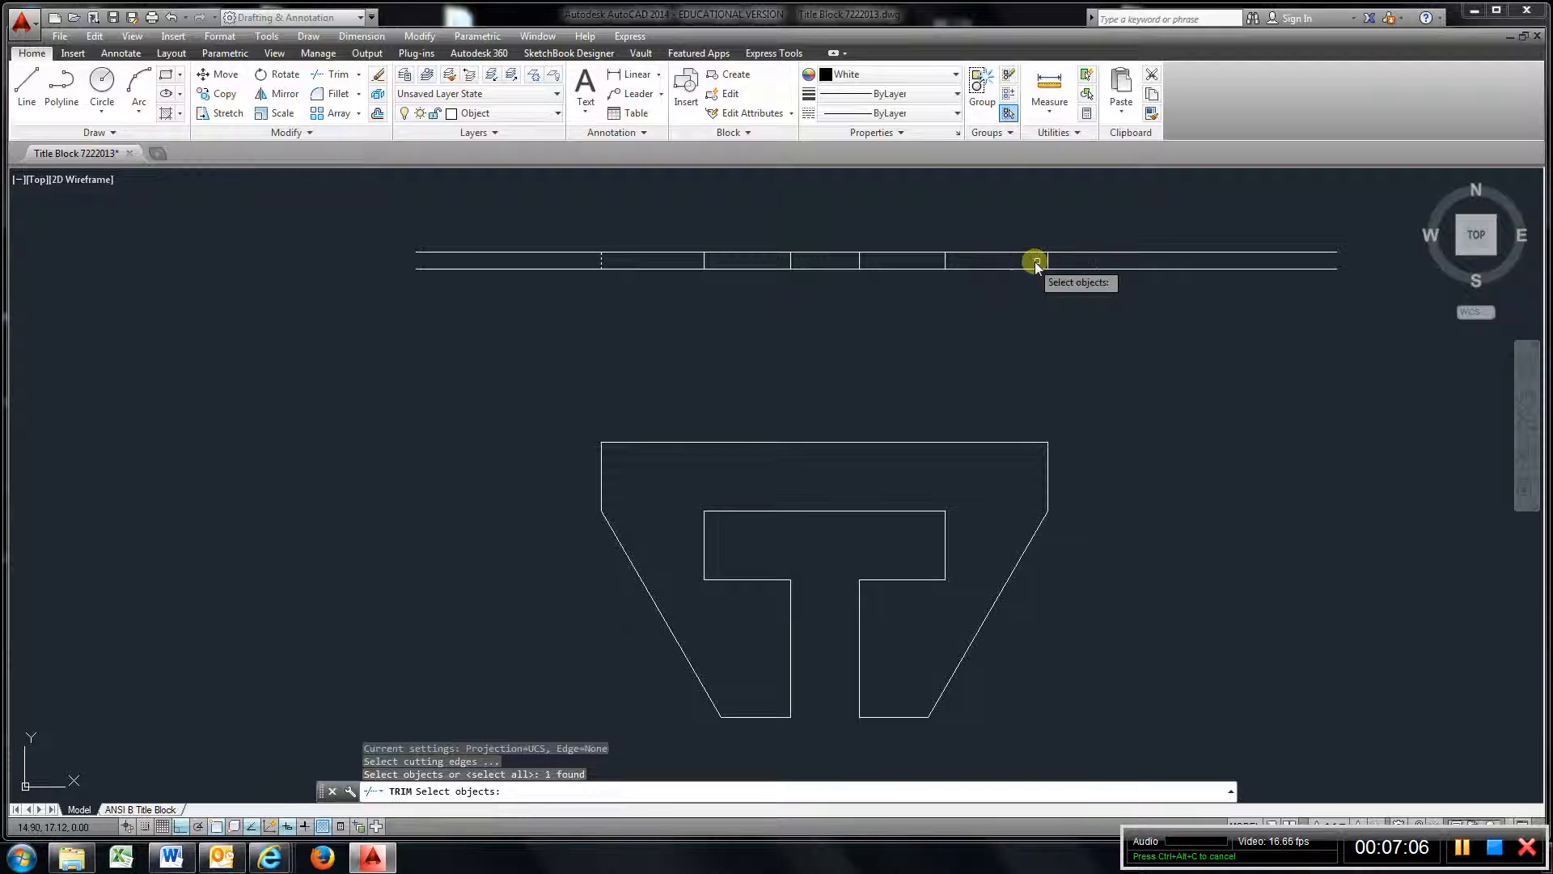
key(Return)
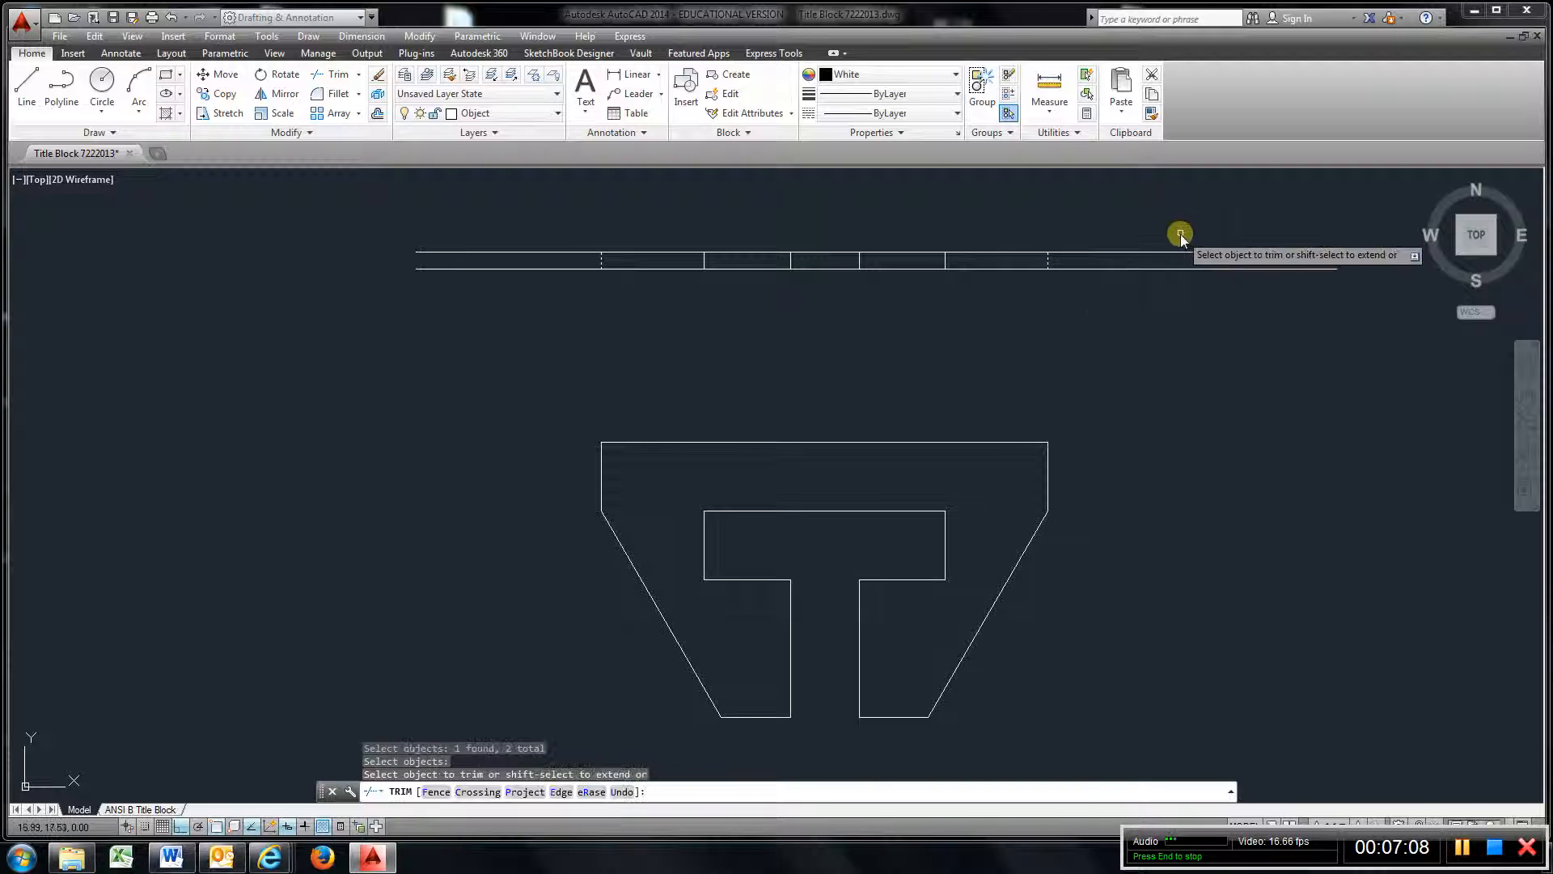
click(1178, 235)
click(1127, 304)
click(506, 217)
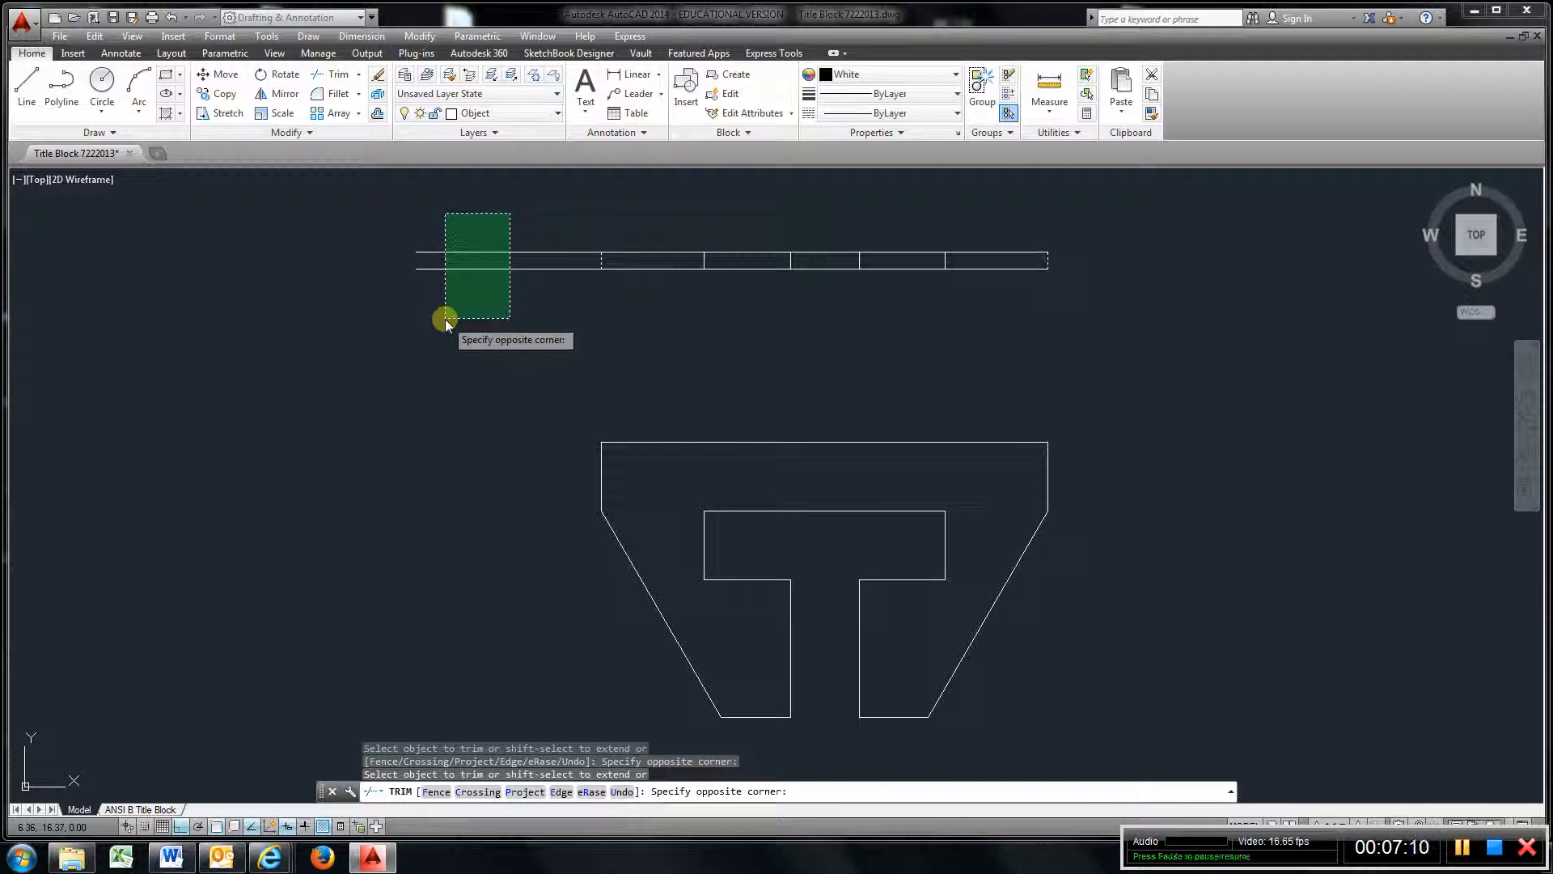
click(444, 318)
right_click(610, 304)
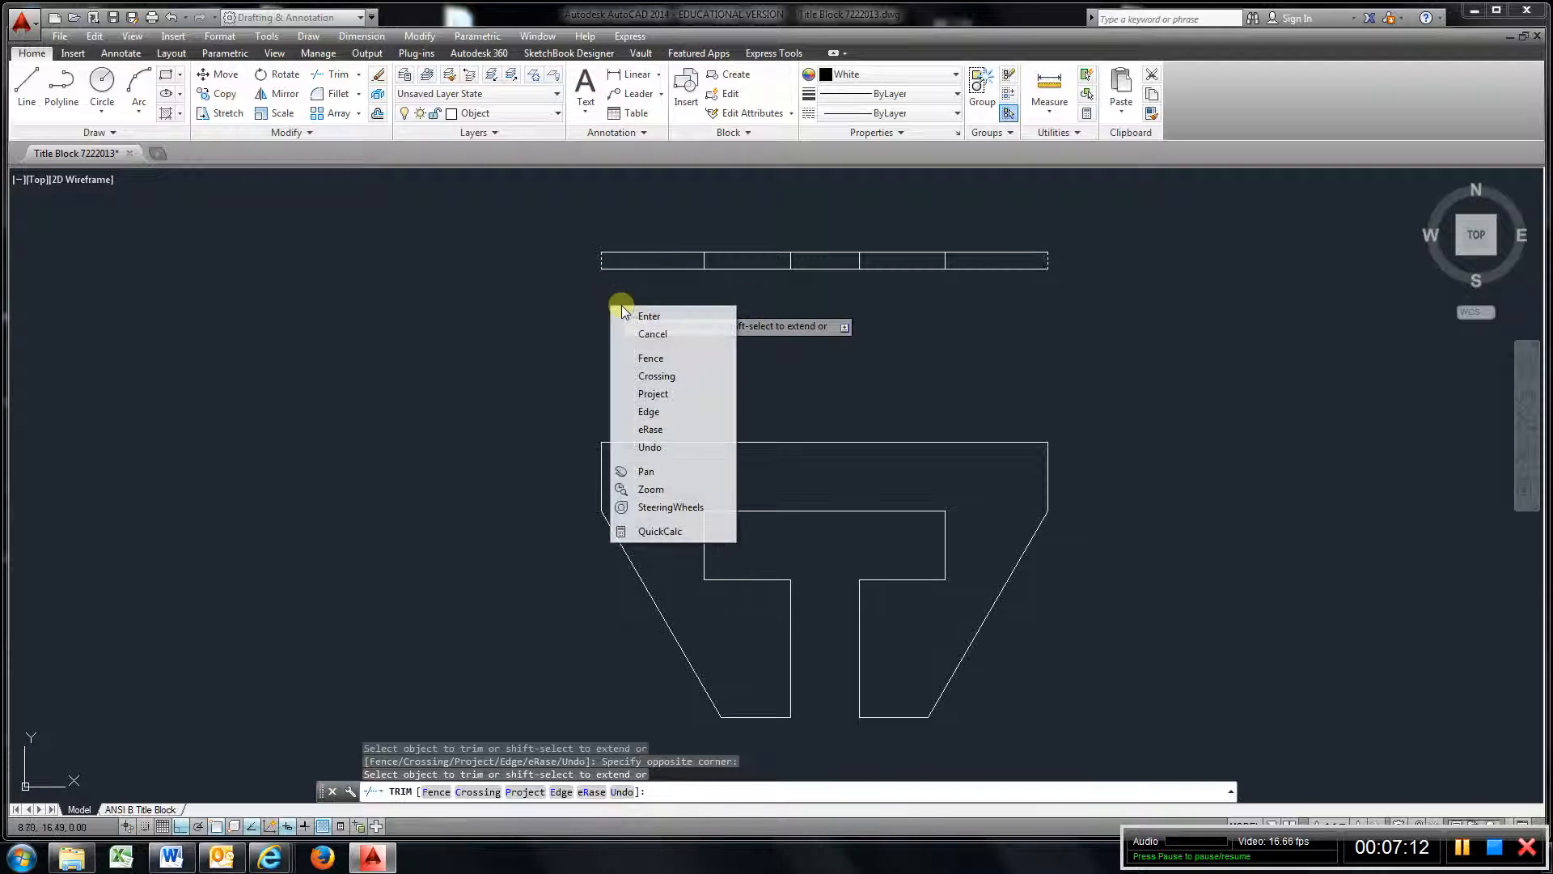
click(631, 316)
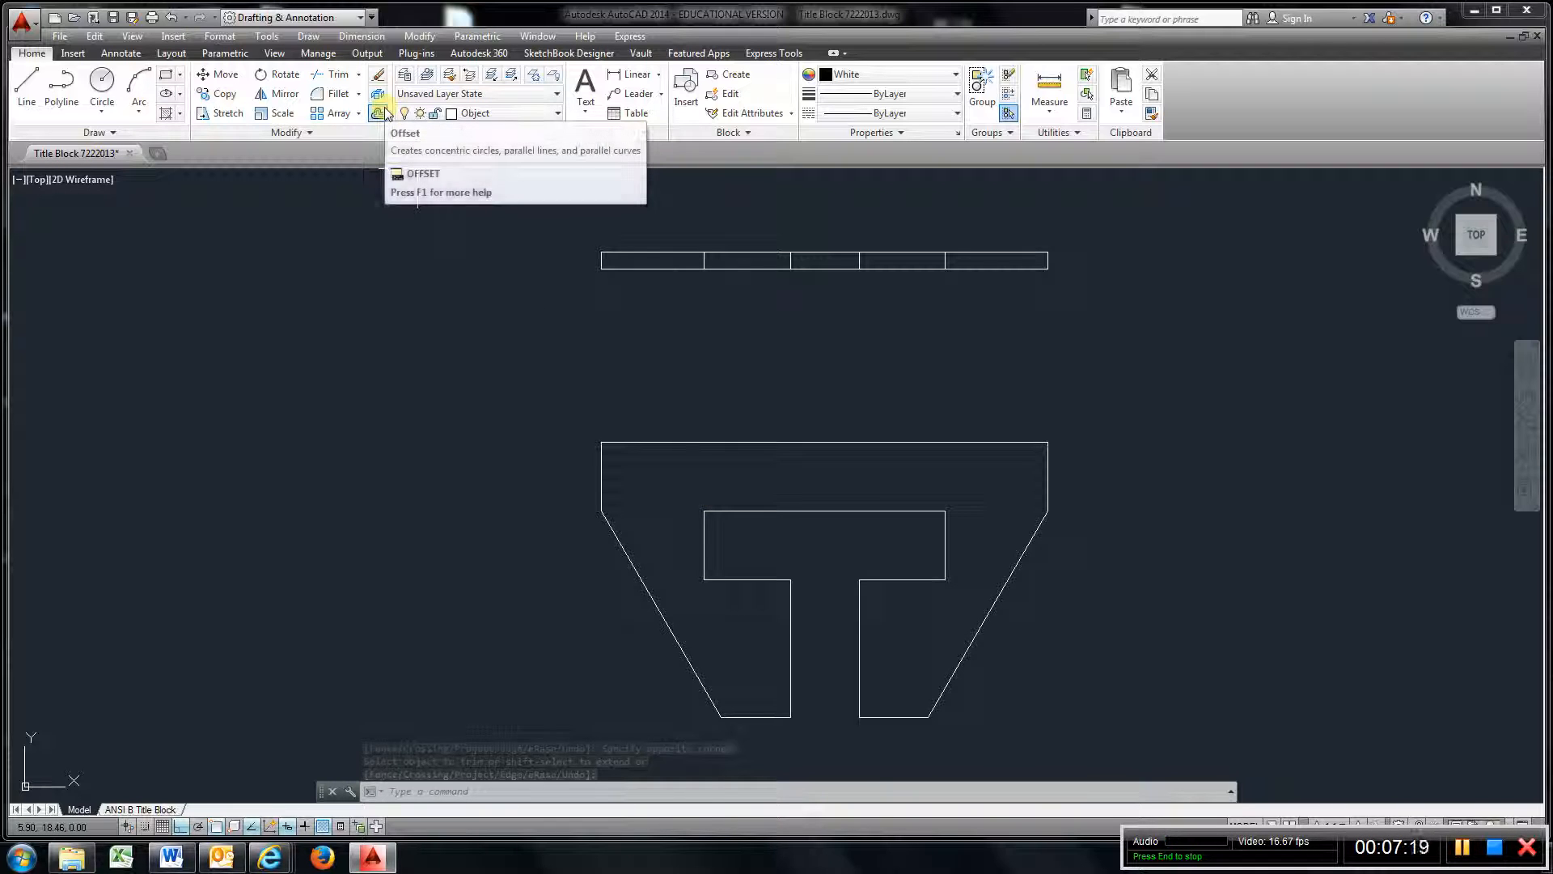
Make Hidden the current layer and set the object colour to ByLayer
click(544, 114)
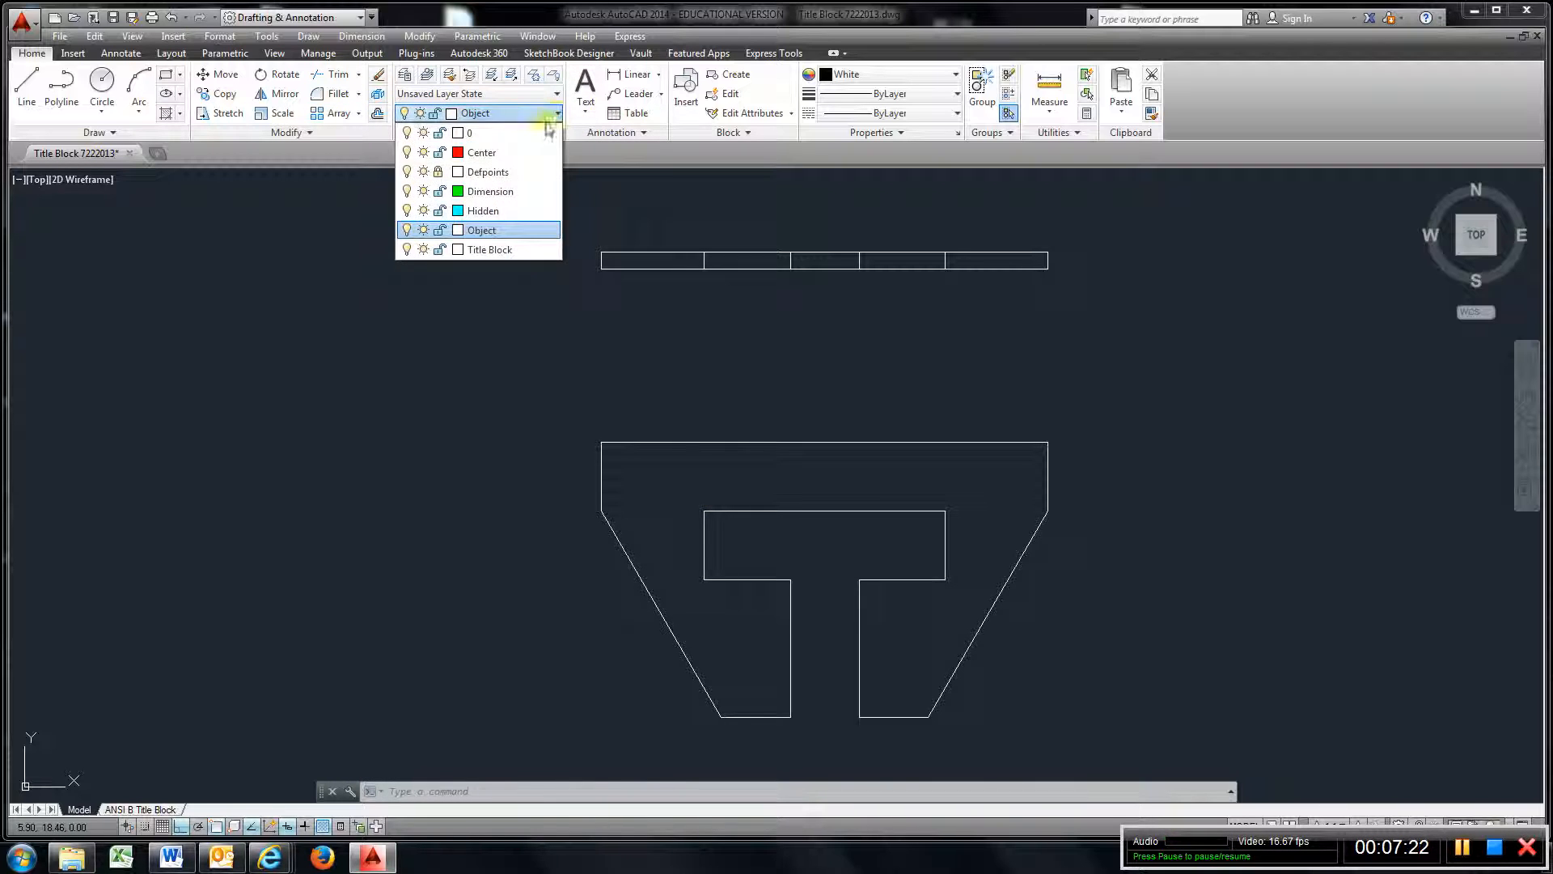
click(530, 212)
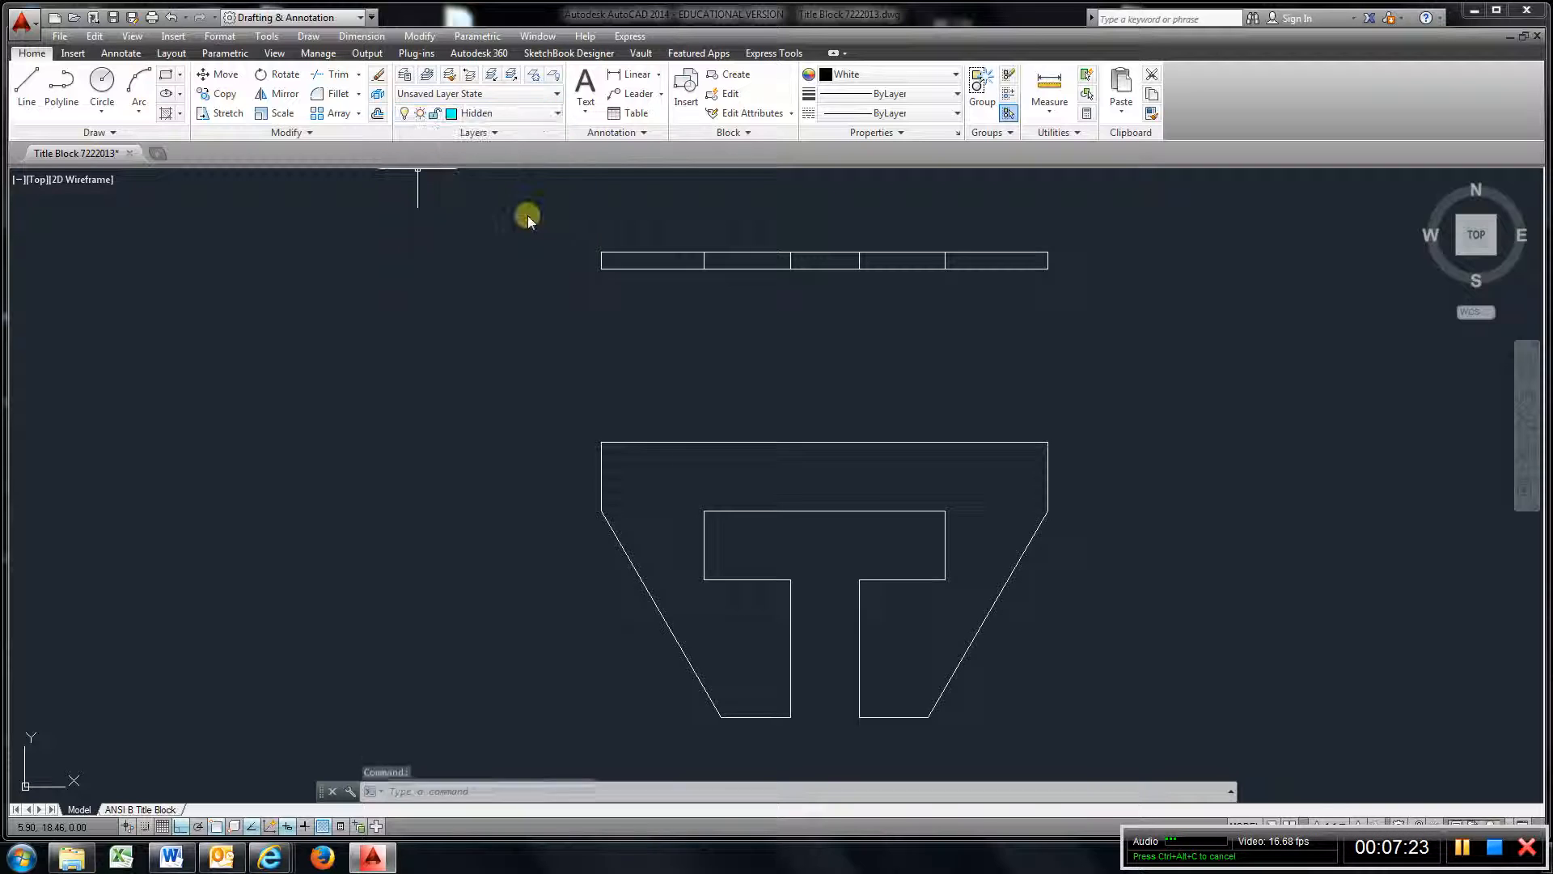
click(955, 74)
click(849, 87)
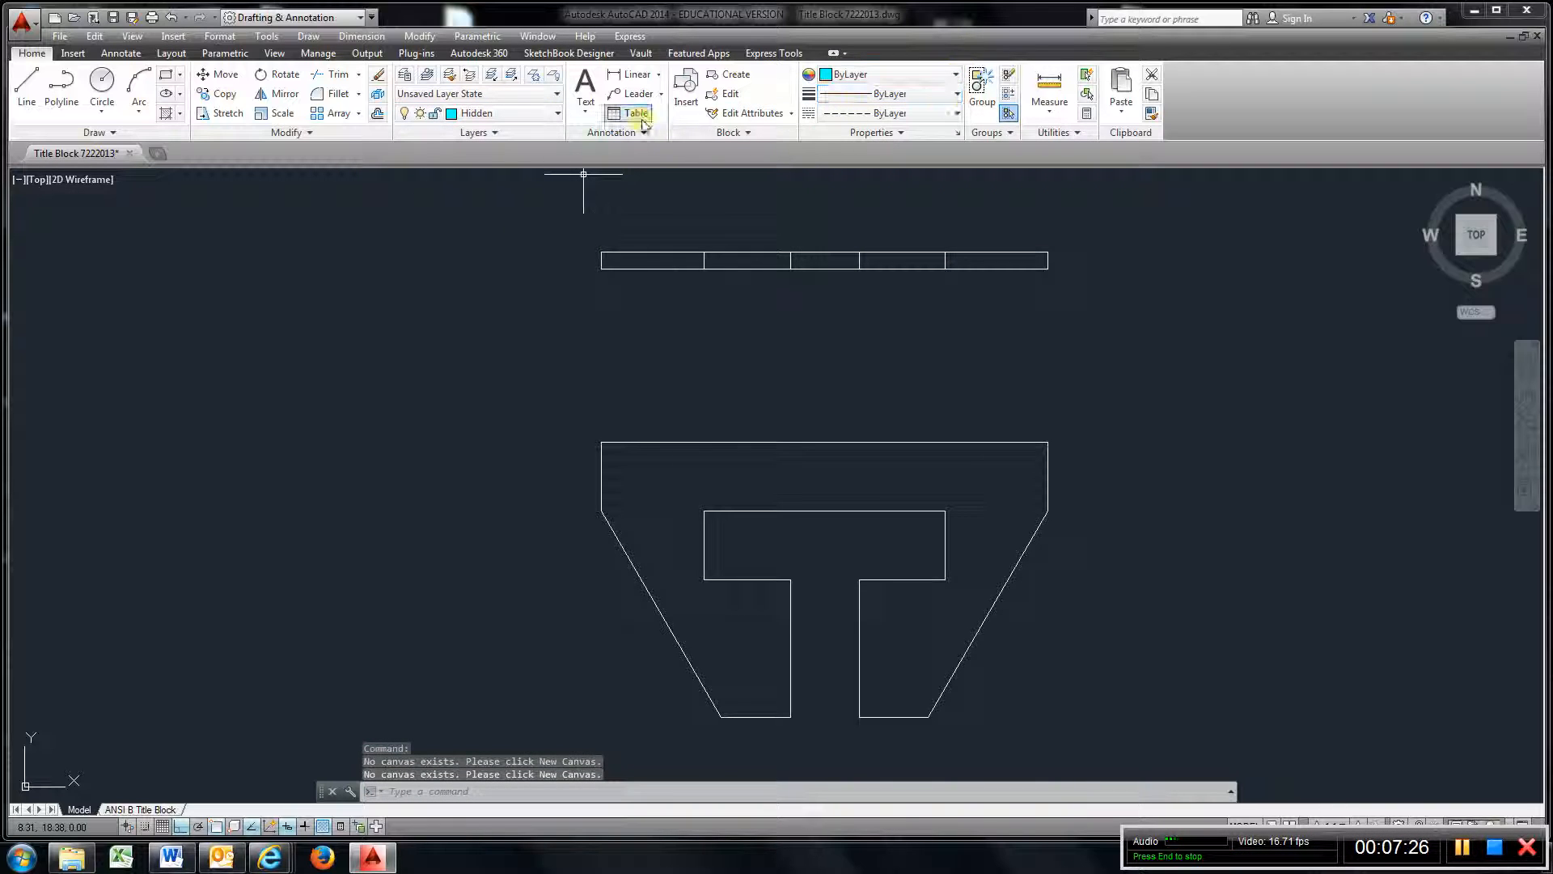
Switch the current layer to Center and back to Hidden
click(558, 114)
click(501, 147)
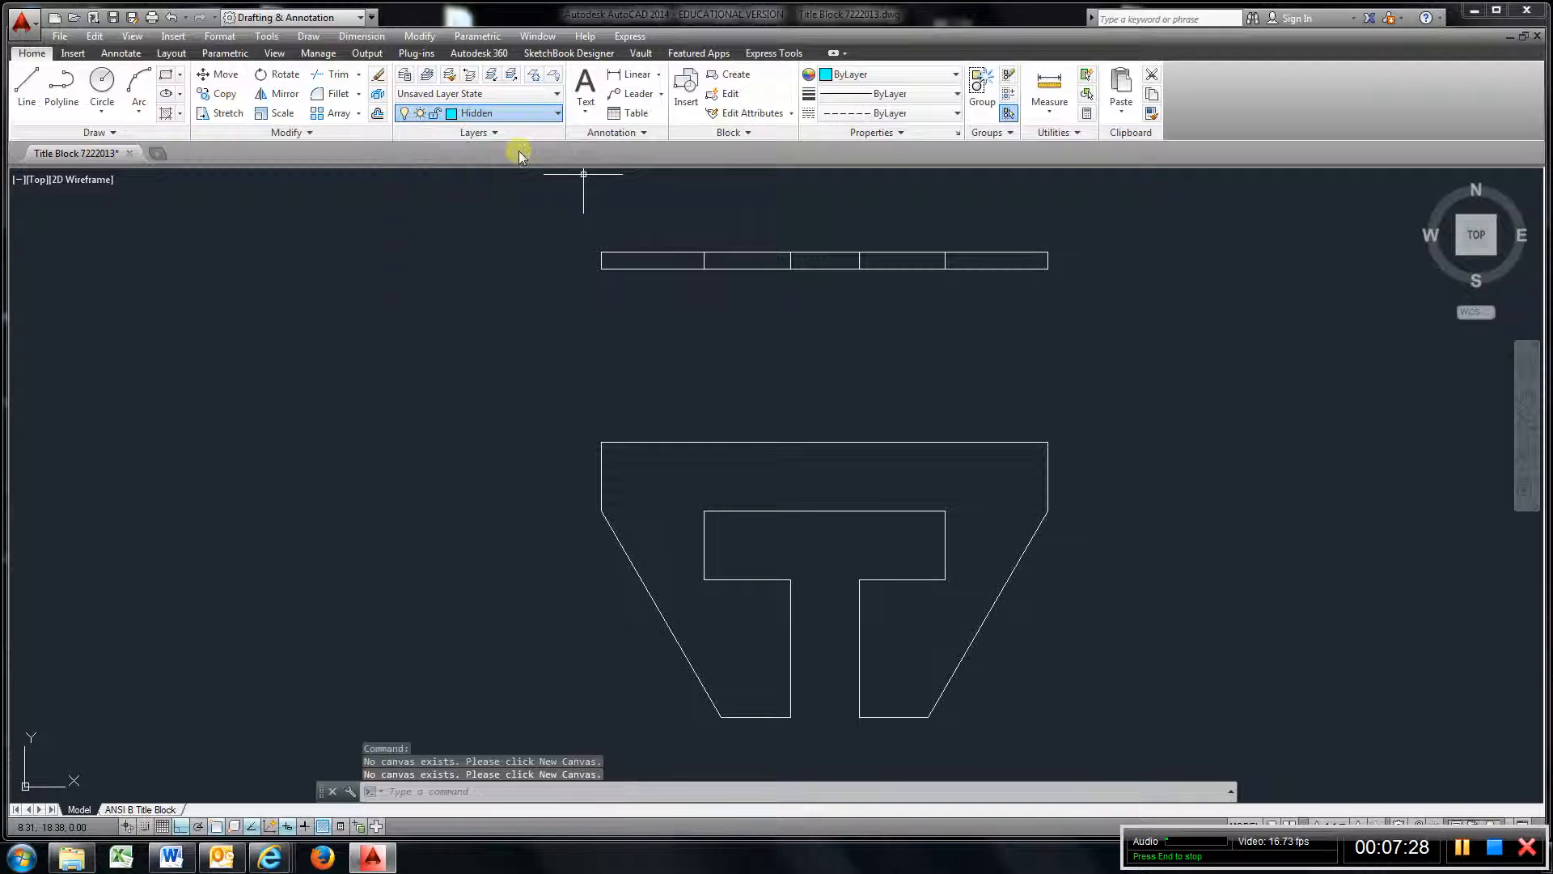
click(558, 116)
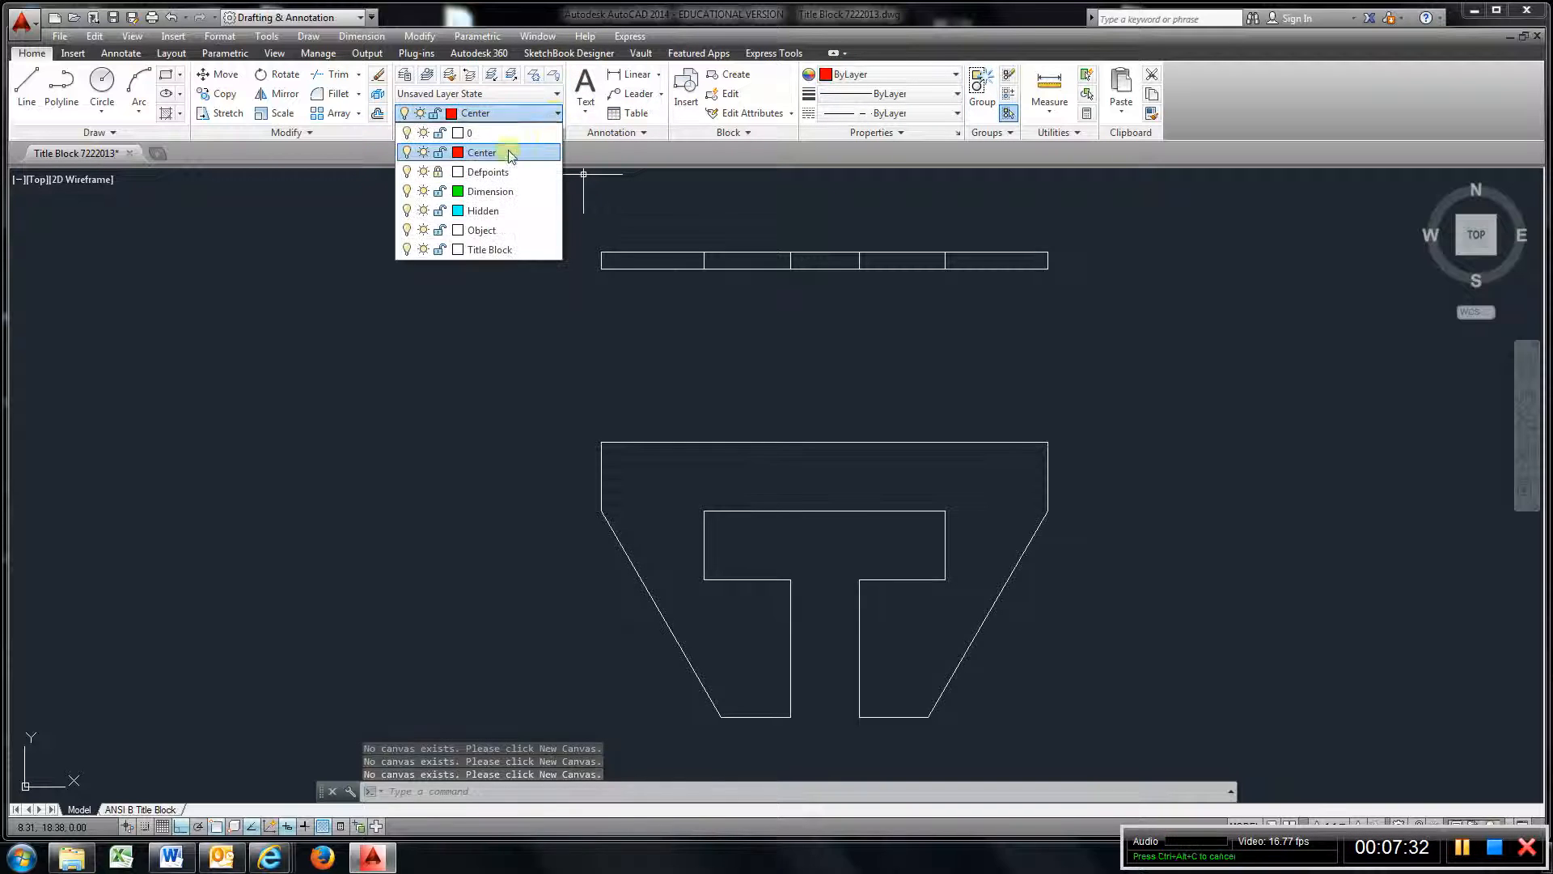
click(486, 211)
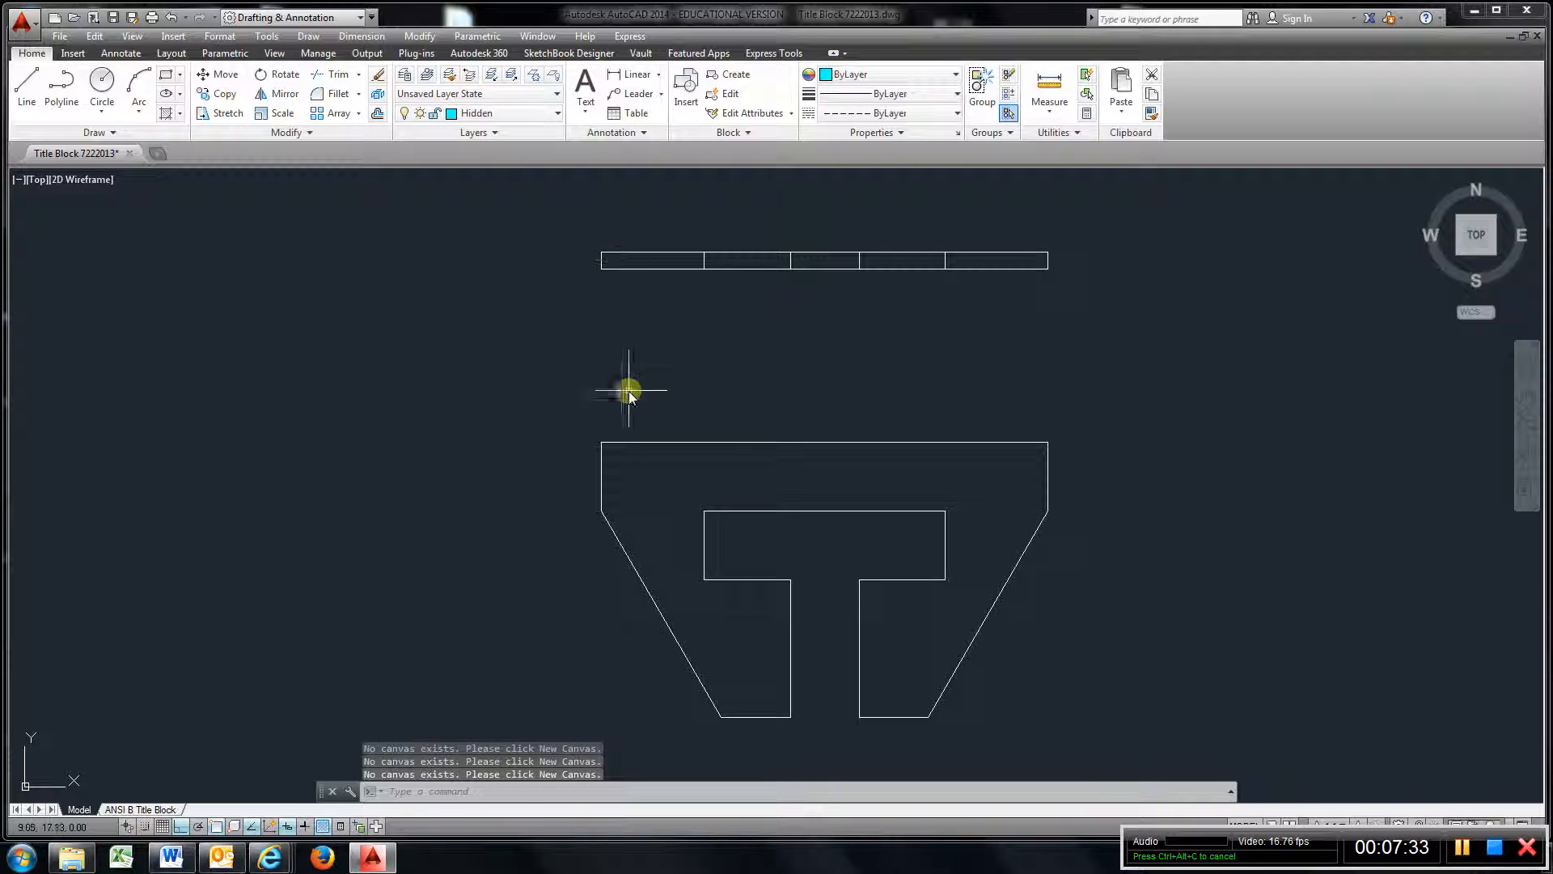
Draw a short horizontal sample line on the Hidden layer in the empty area left of the upper view
click(22, 85)
click(96, 294)
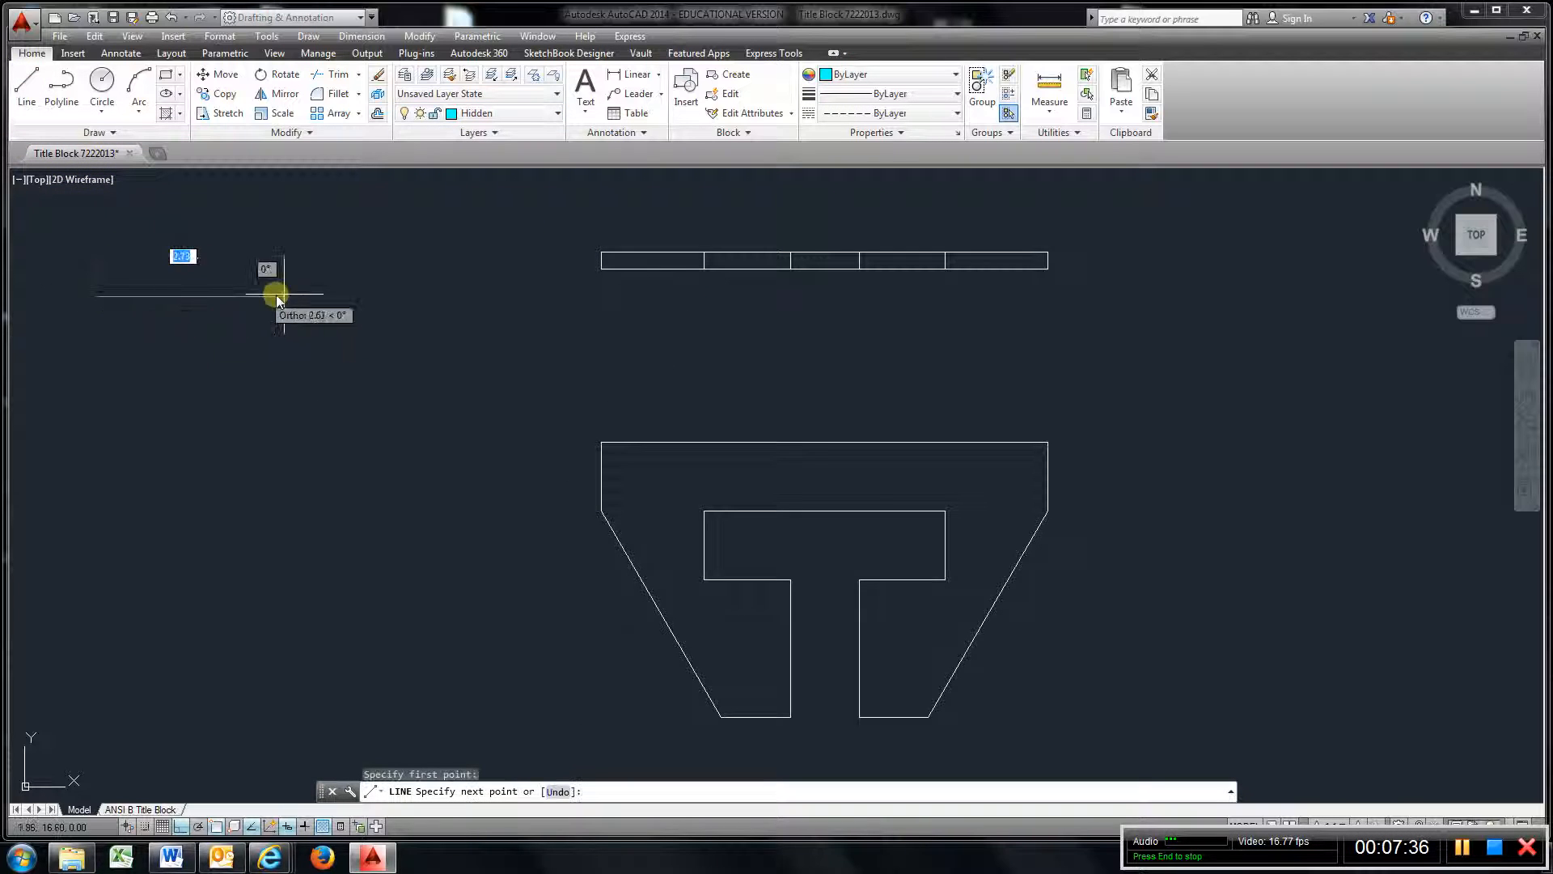
click(328, 295)
key(Escape)
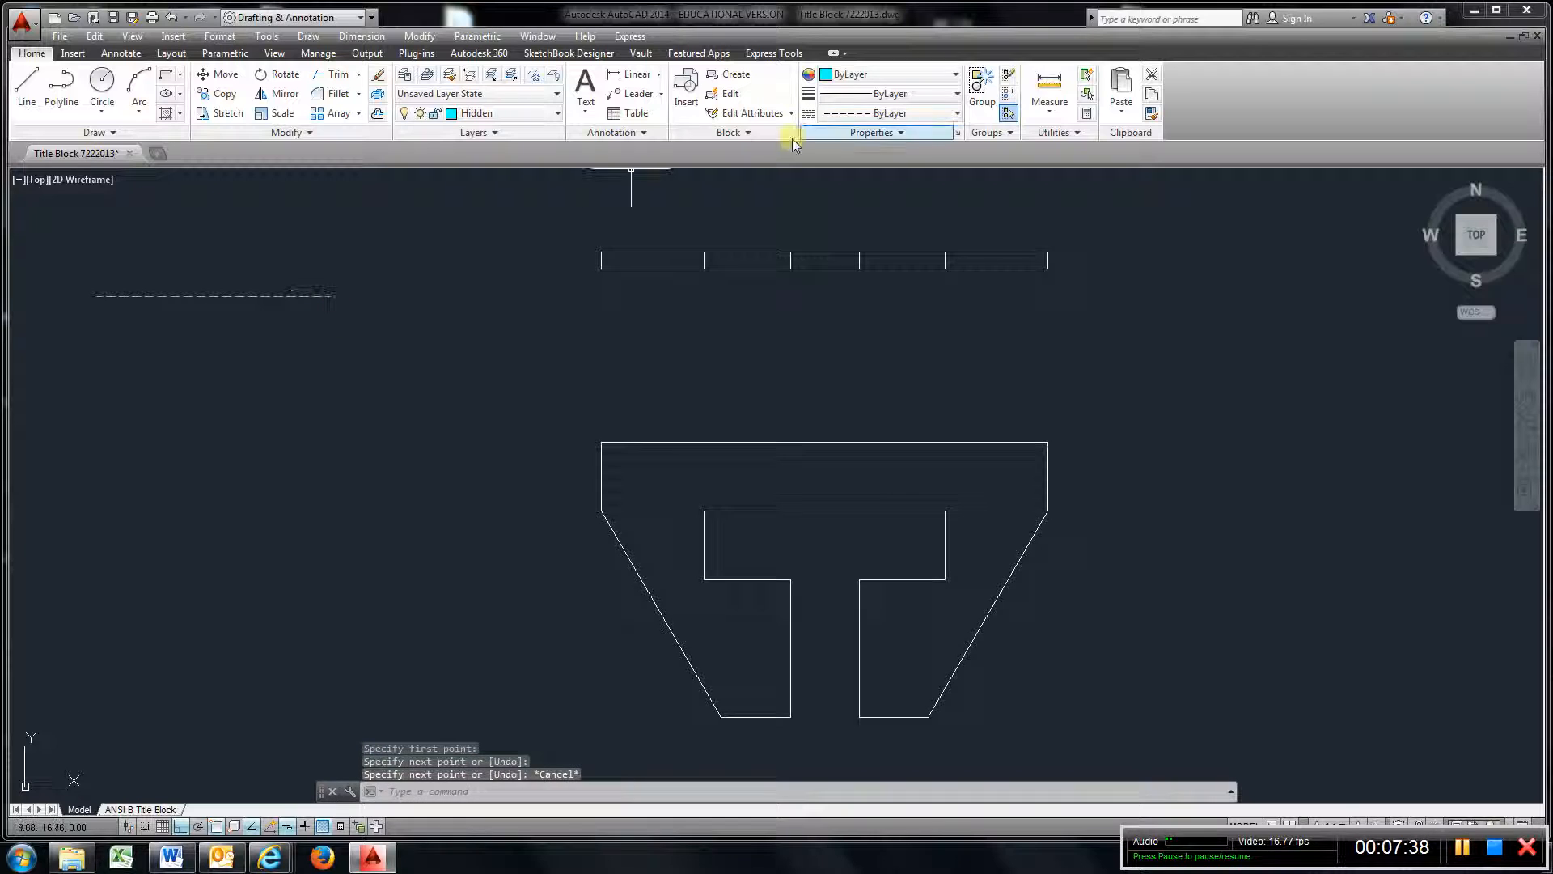
Match the hidden sample line's properties onto the four inner vertical lines of the upper view and erase the sample line
click(1152, 115)
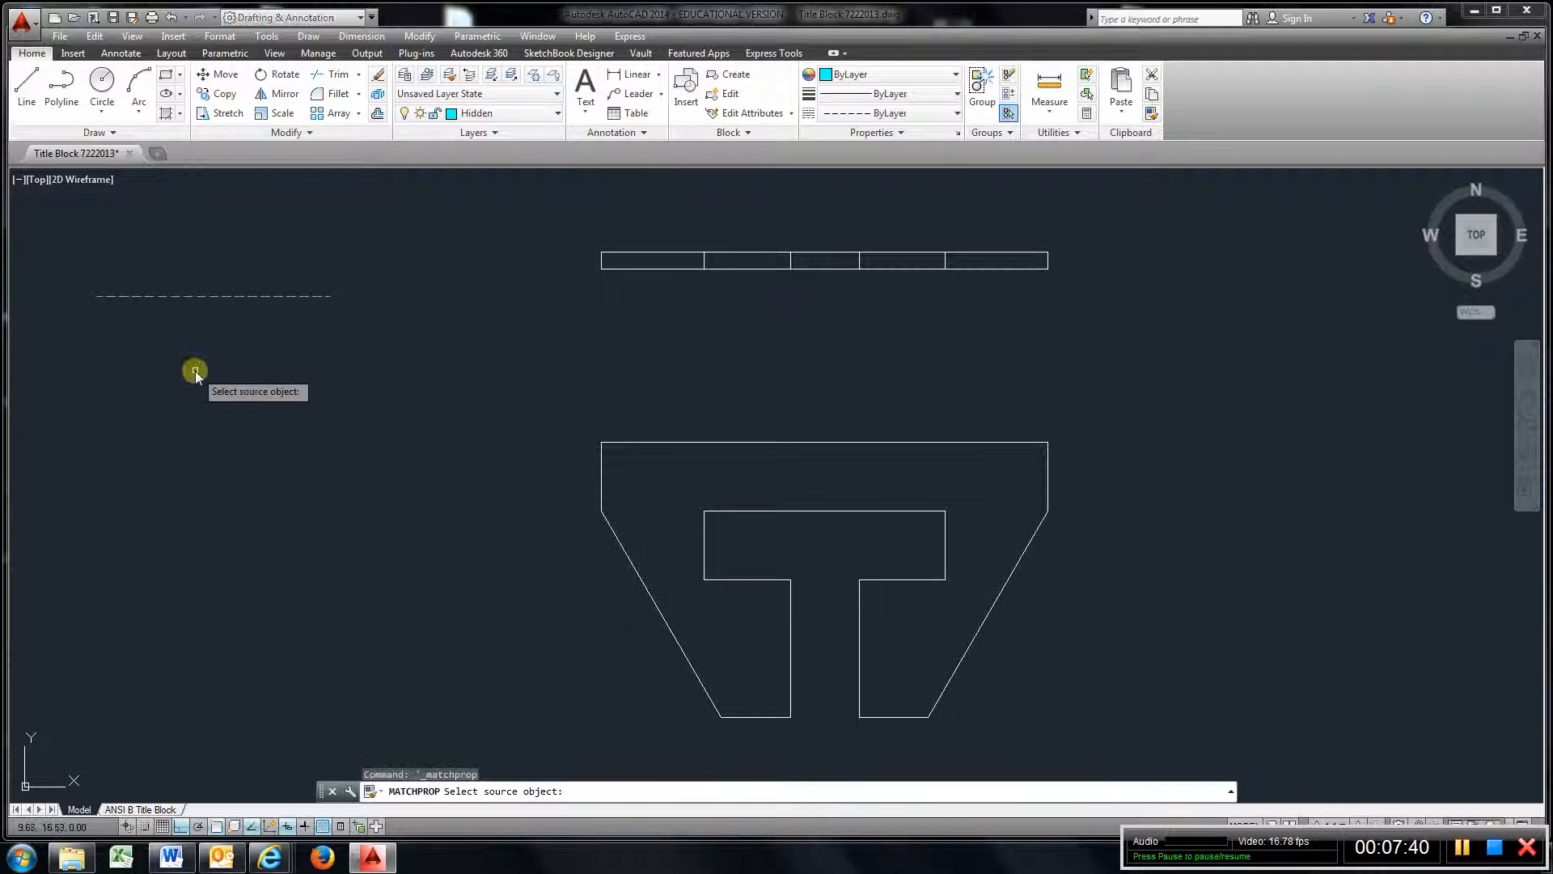
click(230, 293)
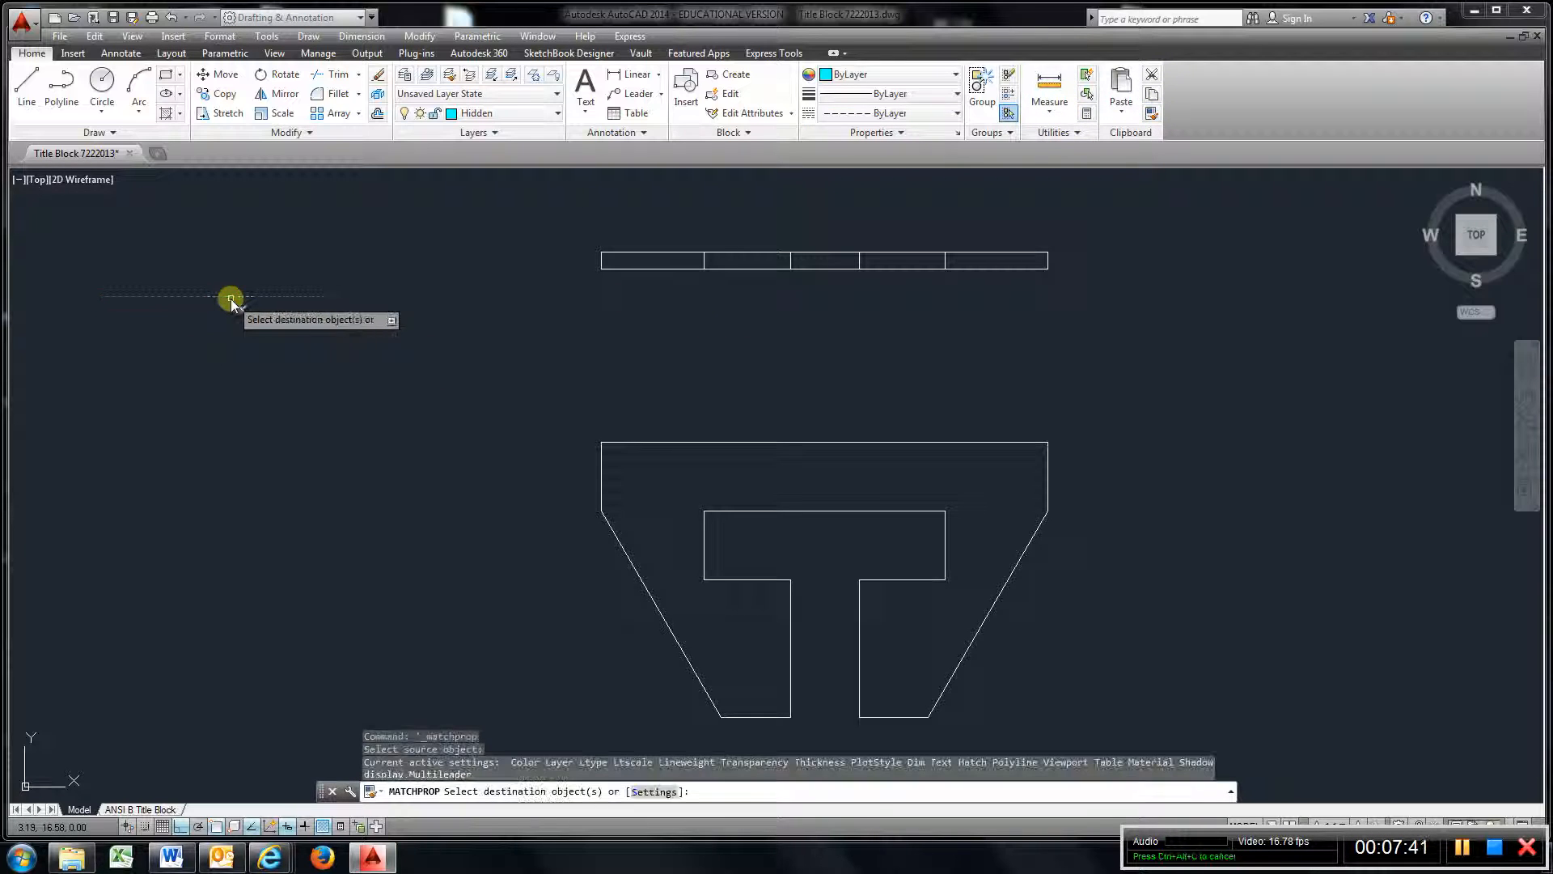
click(703, 261)
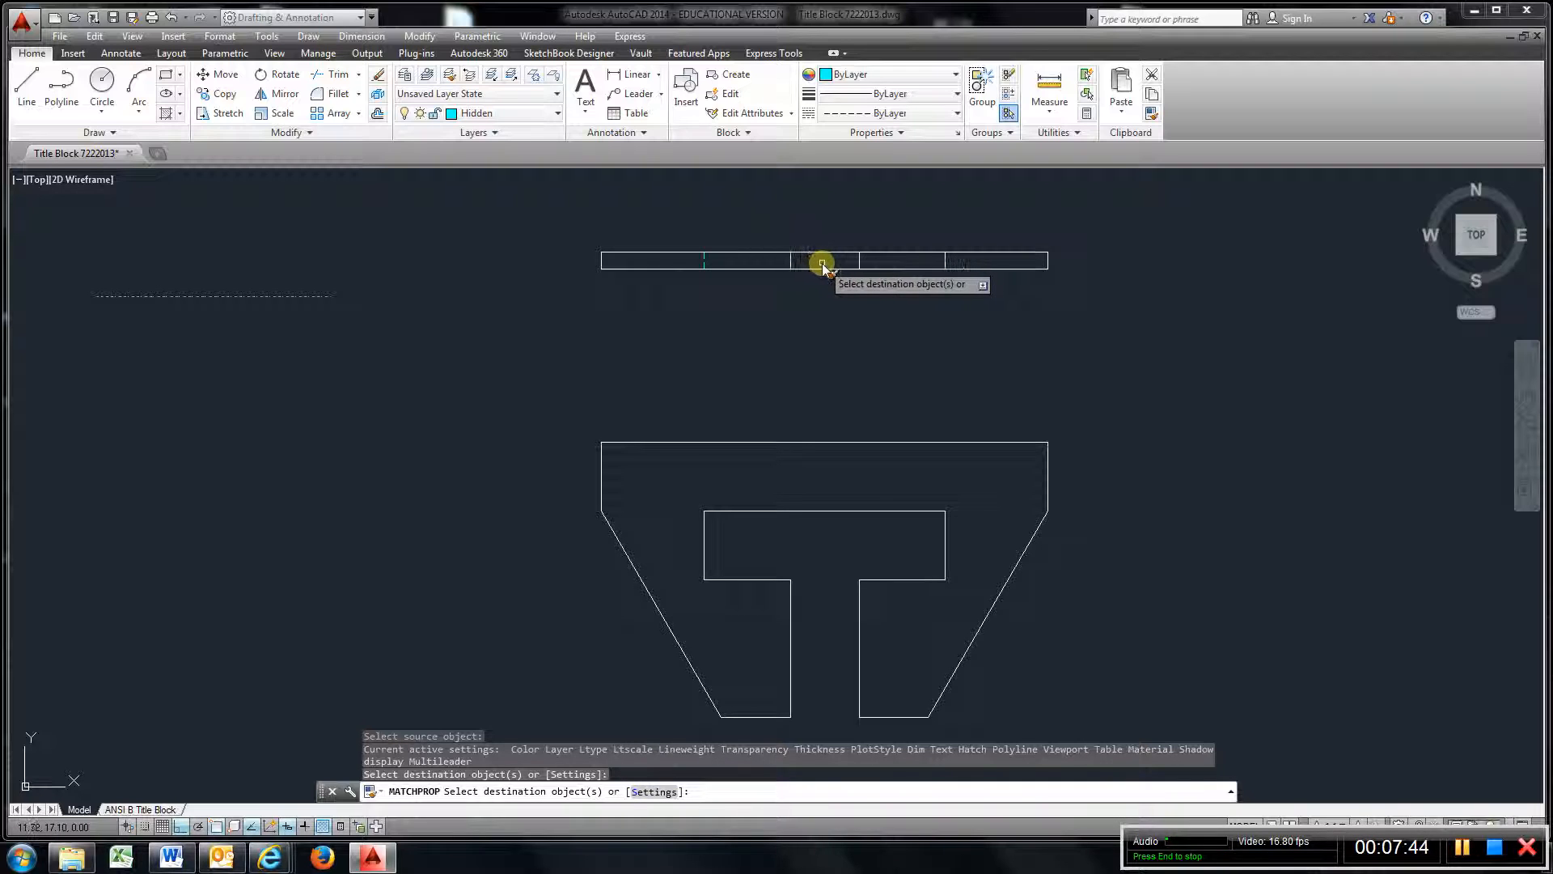
click(790, 260)
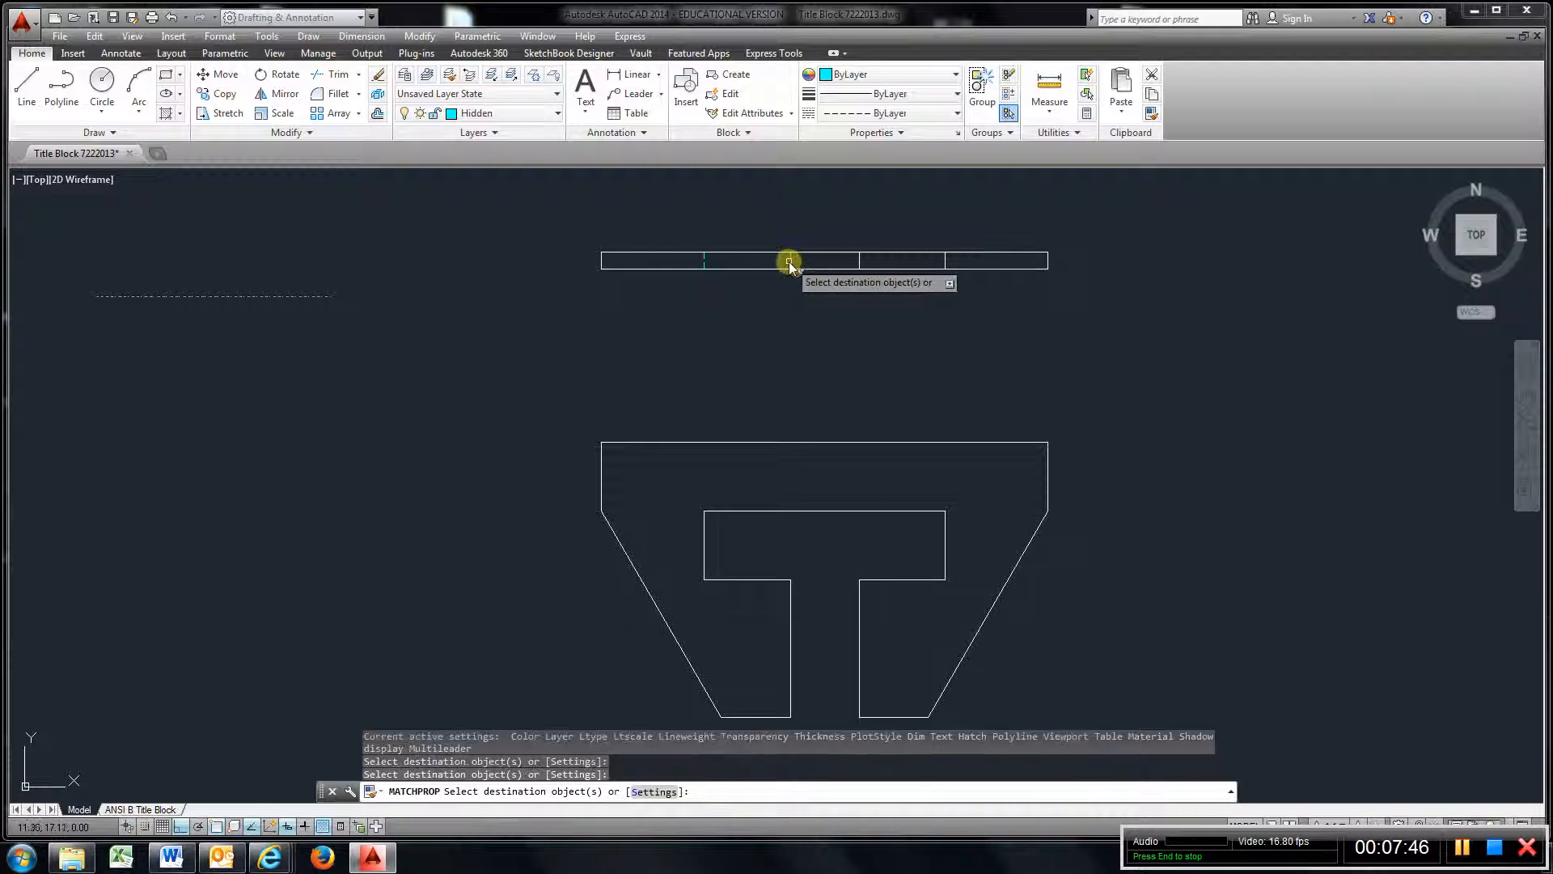
click(853, 263)
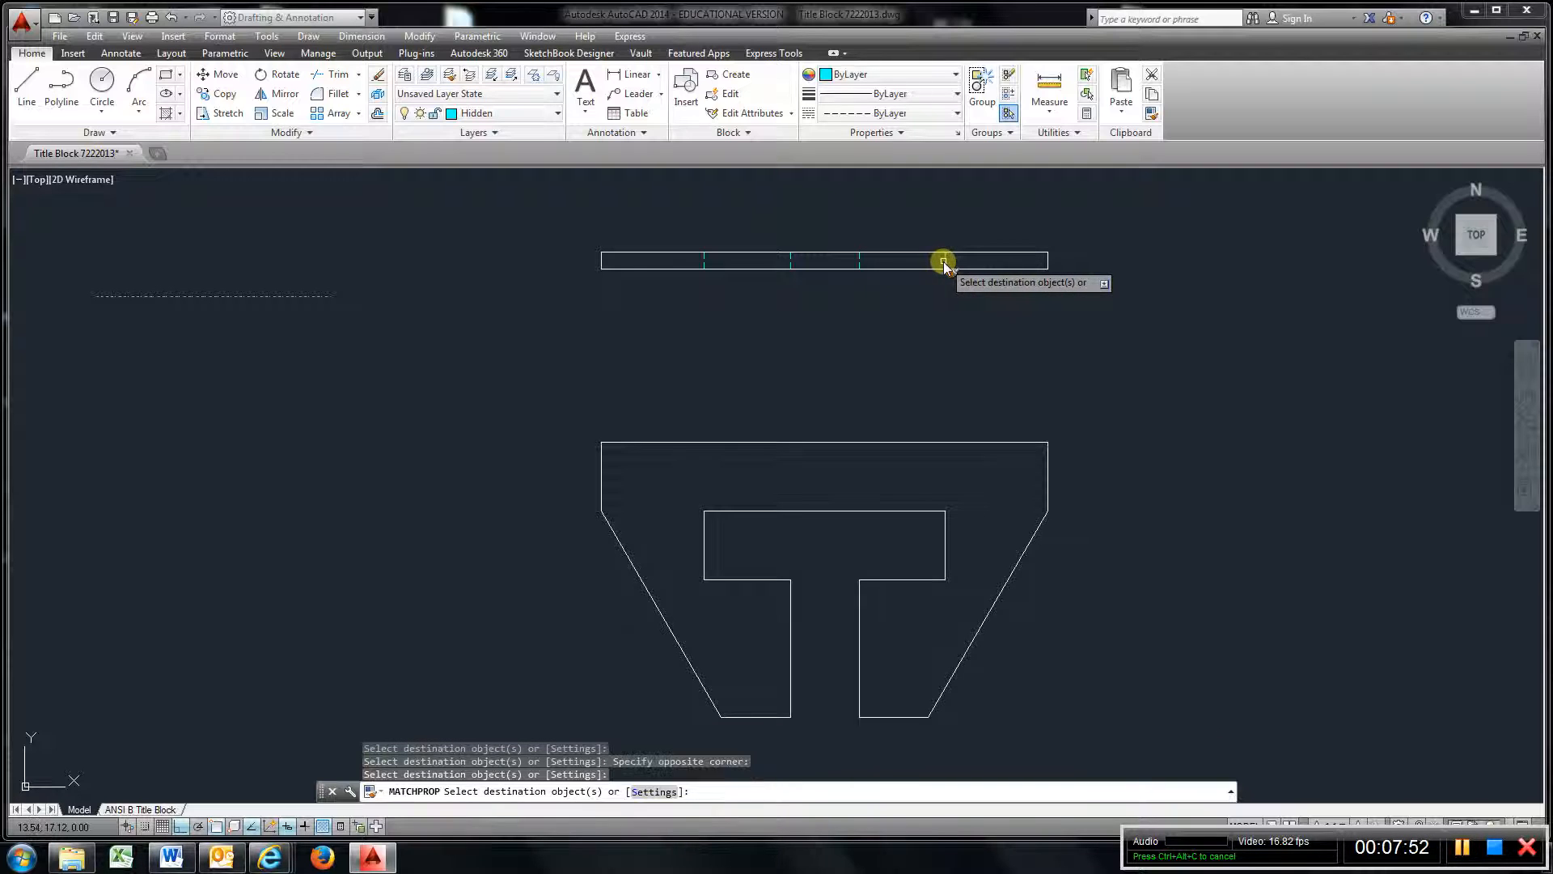
click(943, 261)
click(377, 75)
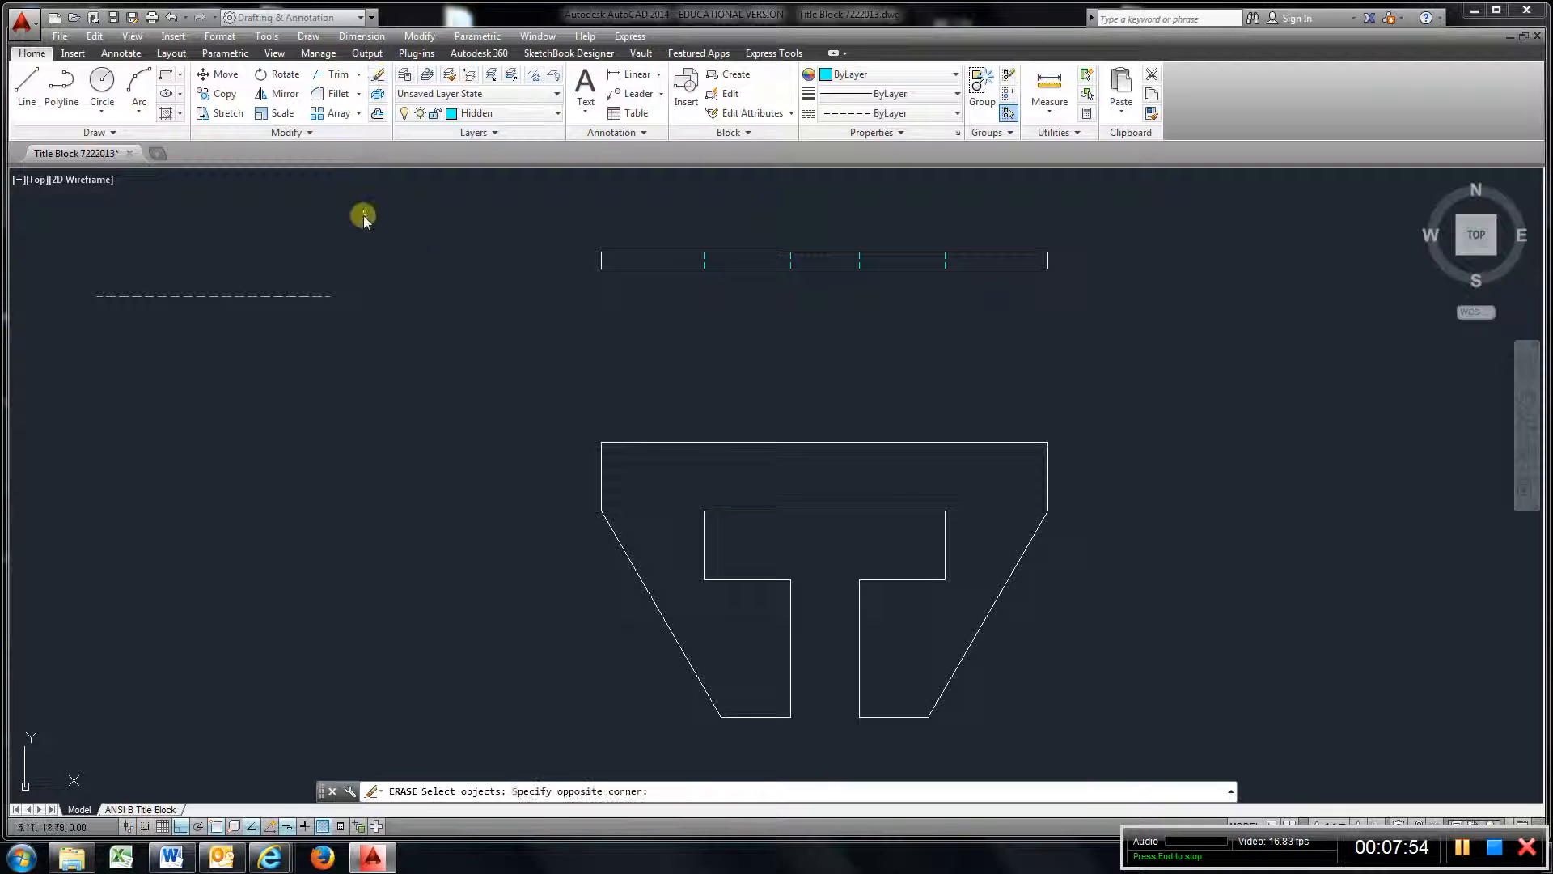
click(68, 412)
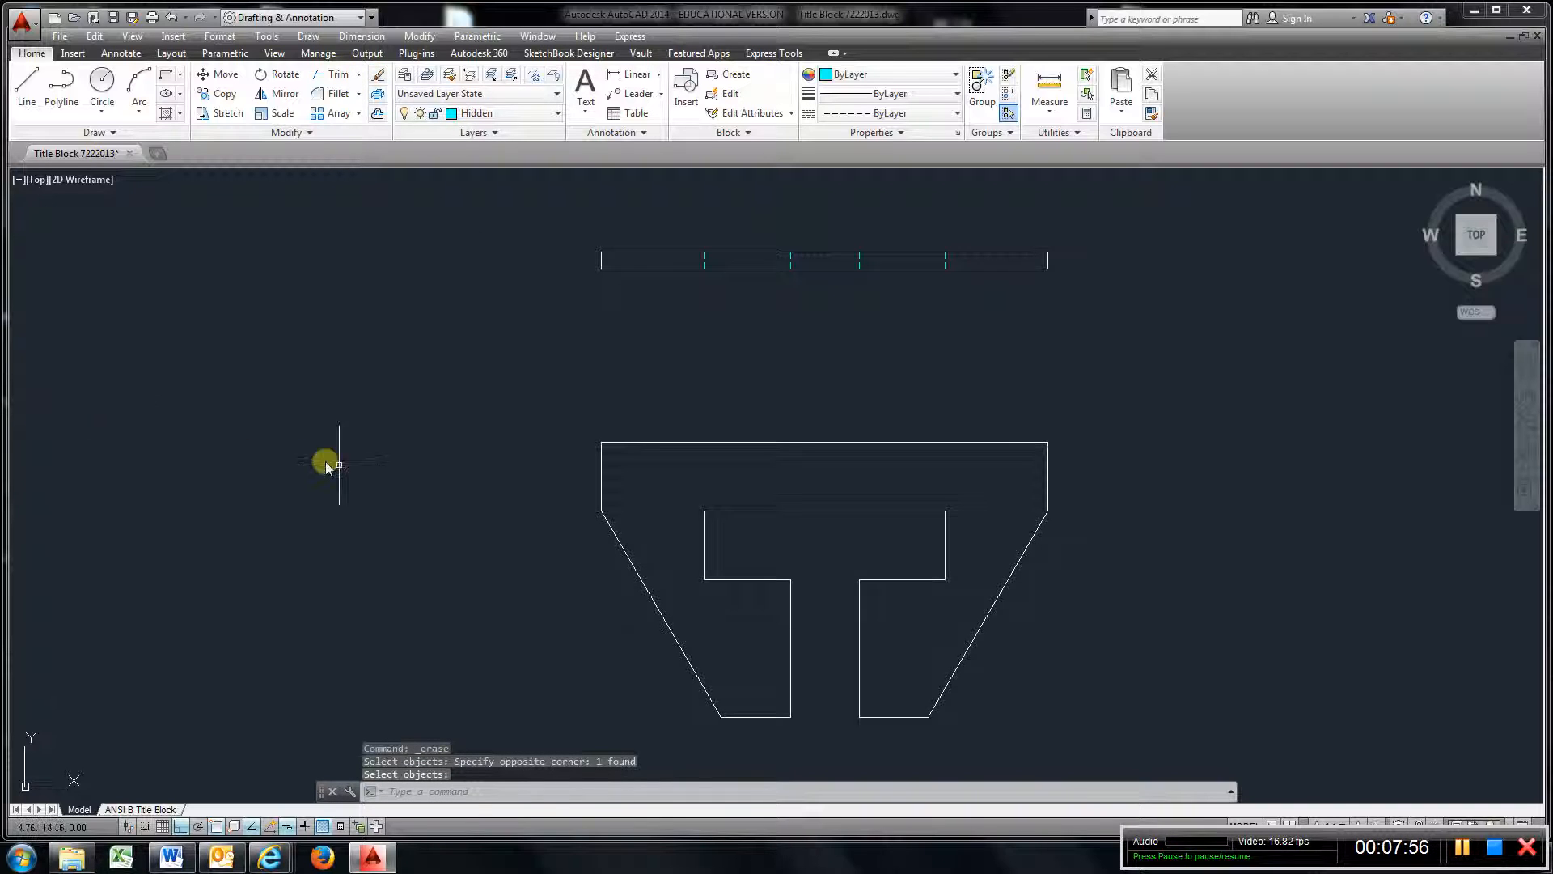
Draw horizontal hidden projection lines to the right from both ends of the part's short right vertical edge
mouse_move(664, 587)
middle_down()
mouse_move(454, 523)
mouse_move(330, 518)
middle_up()
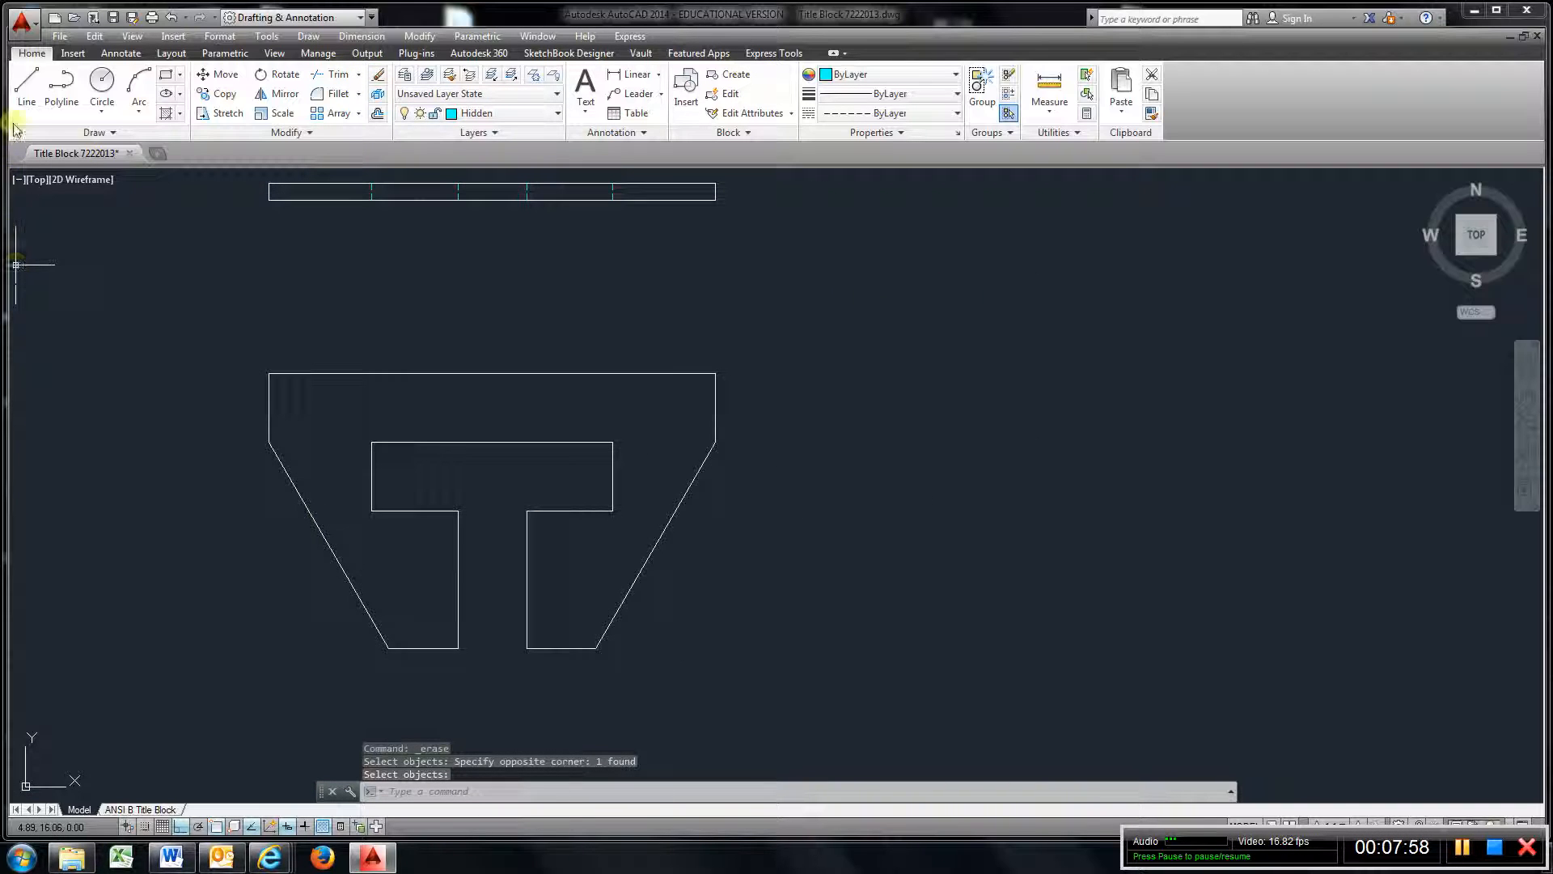
click(26, 84)
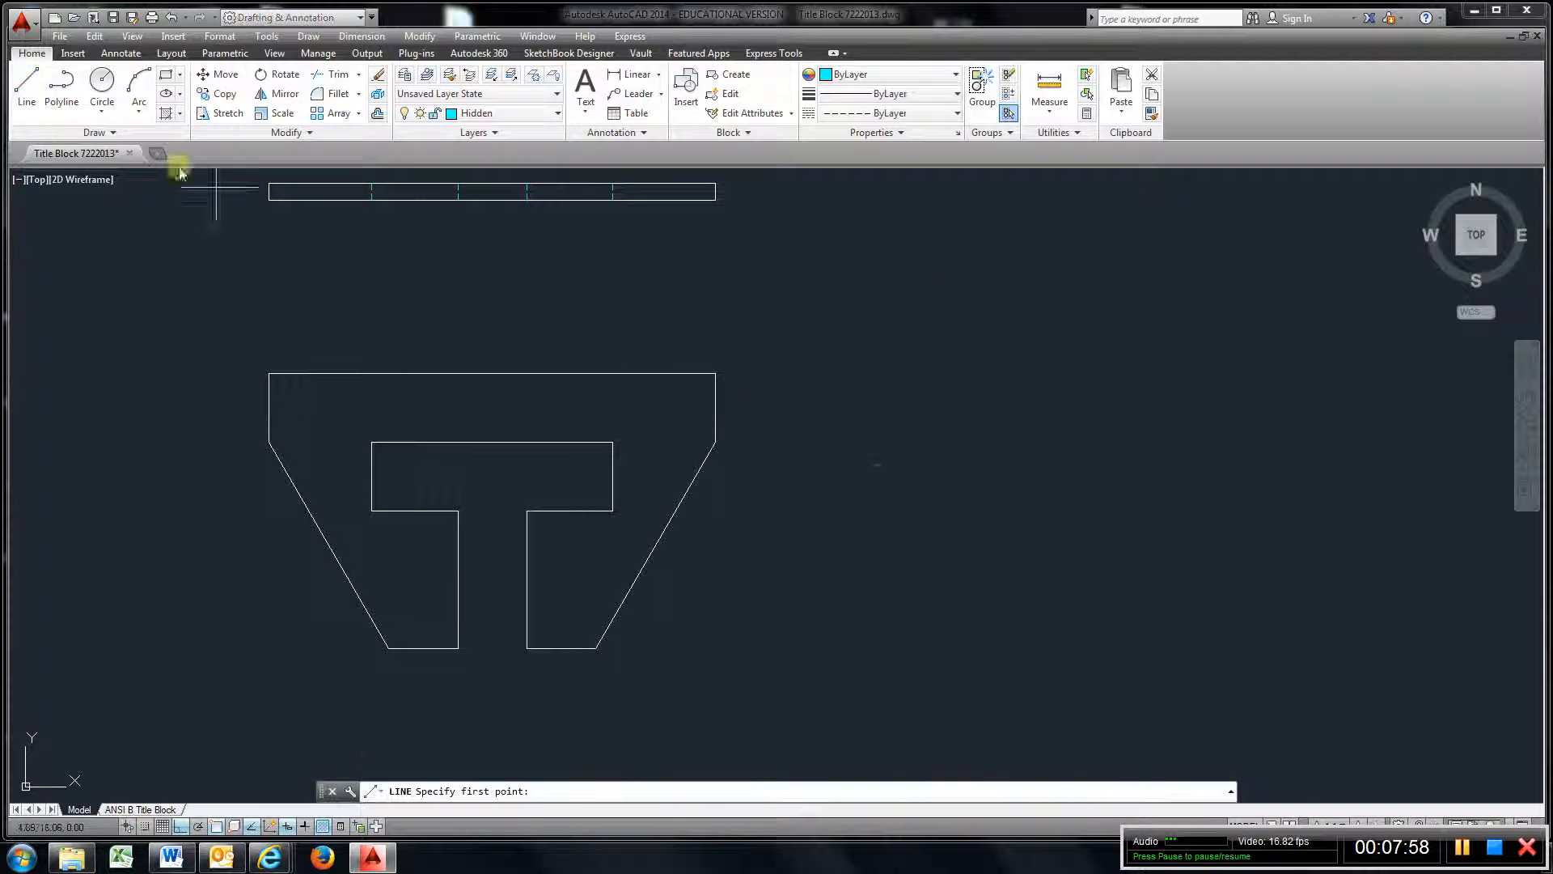
click(716, 374)
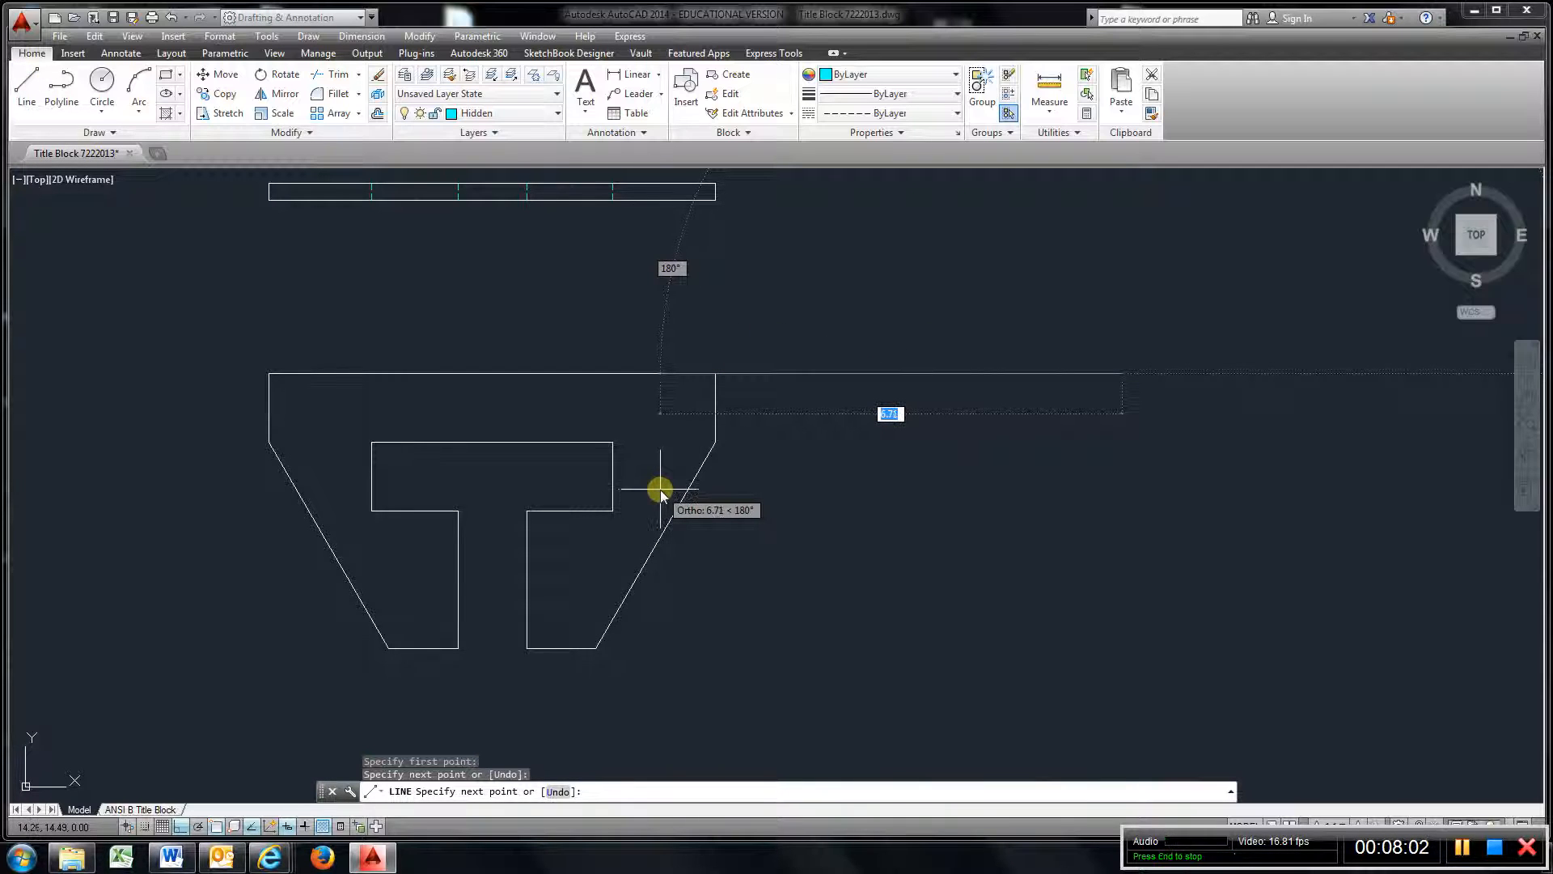
key(Escape)
click(25, 99)
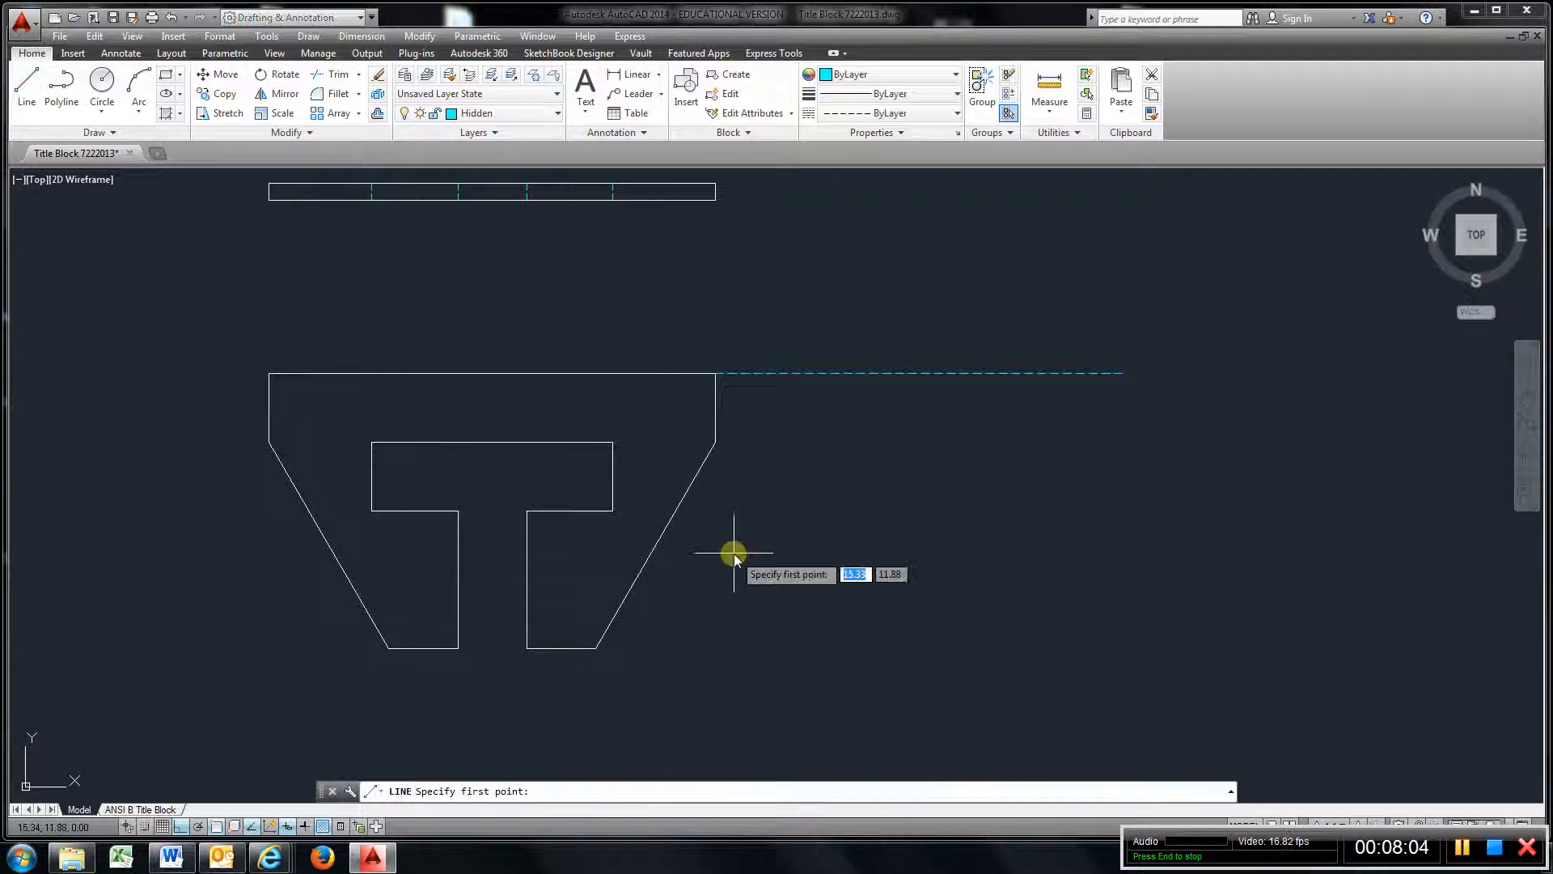
click(715, 441)
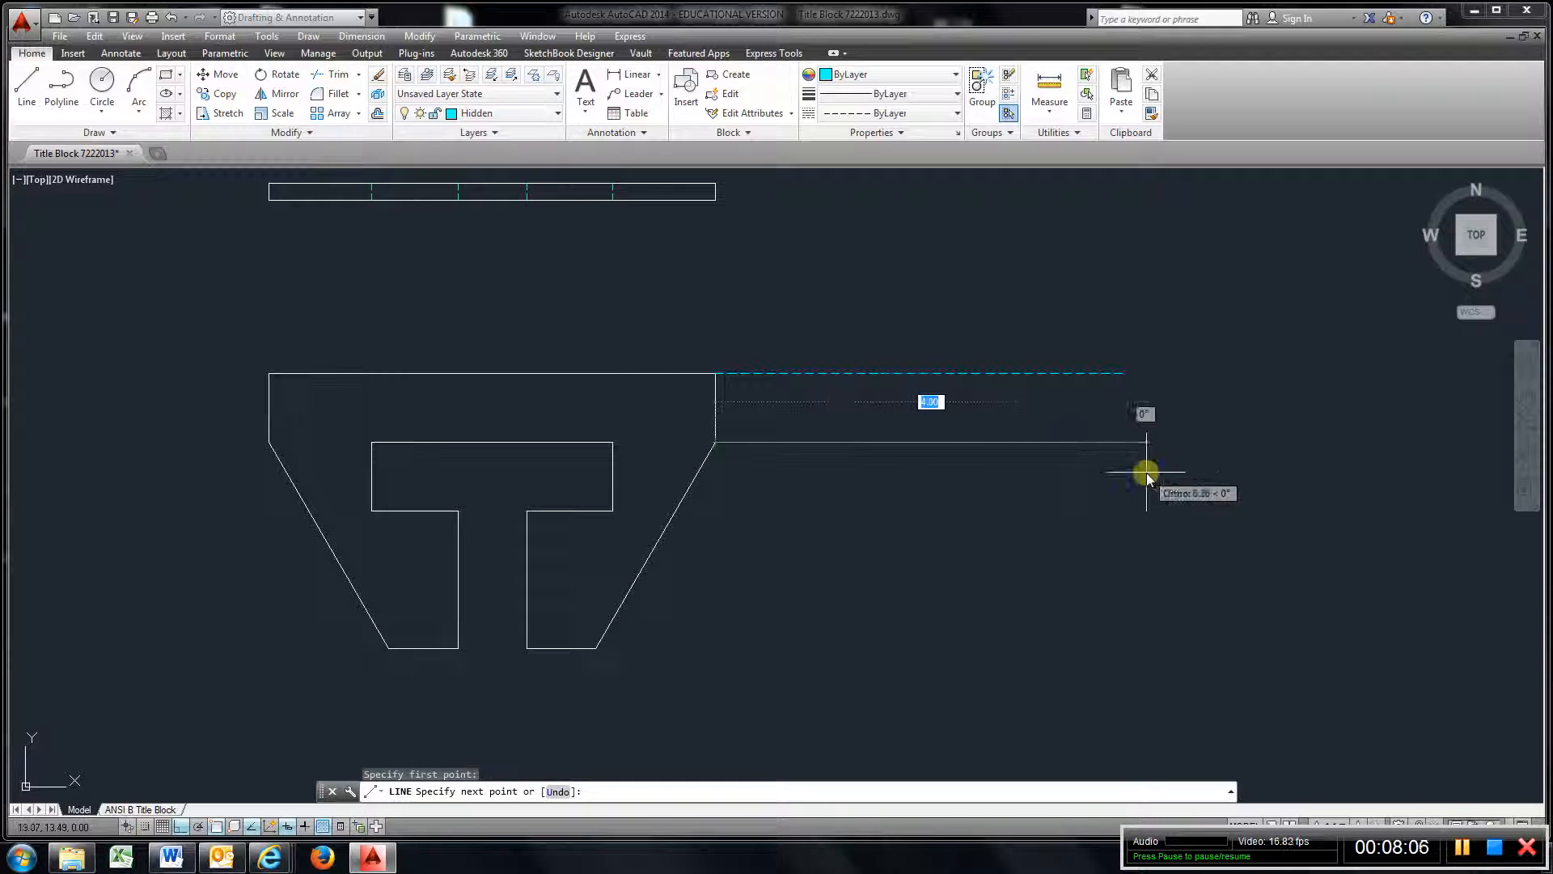
Draw horizontal hidden projection lines to the right from the T-slot's lower-right corner and the part's bottom-right corner
click(27, 85)
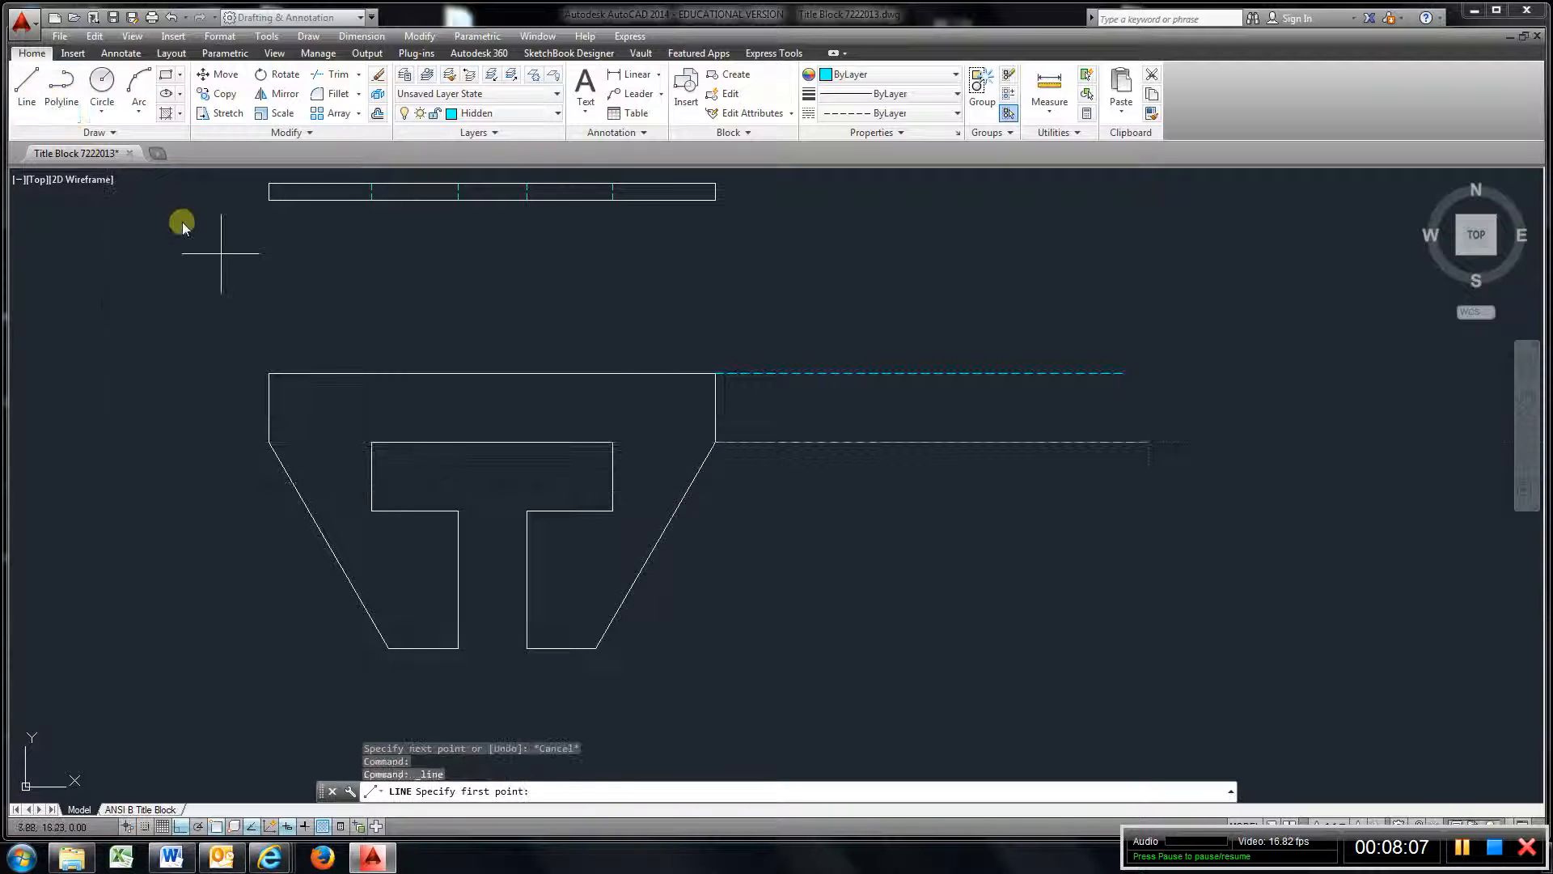
click(614, 511)
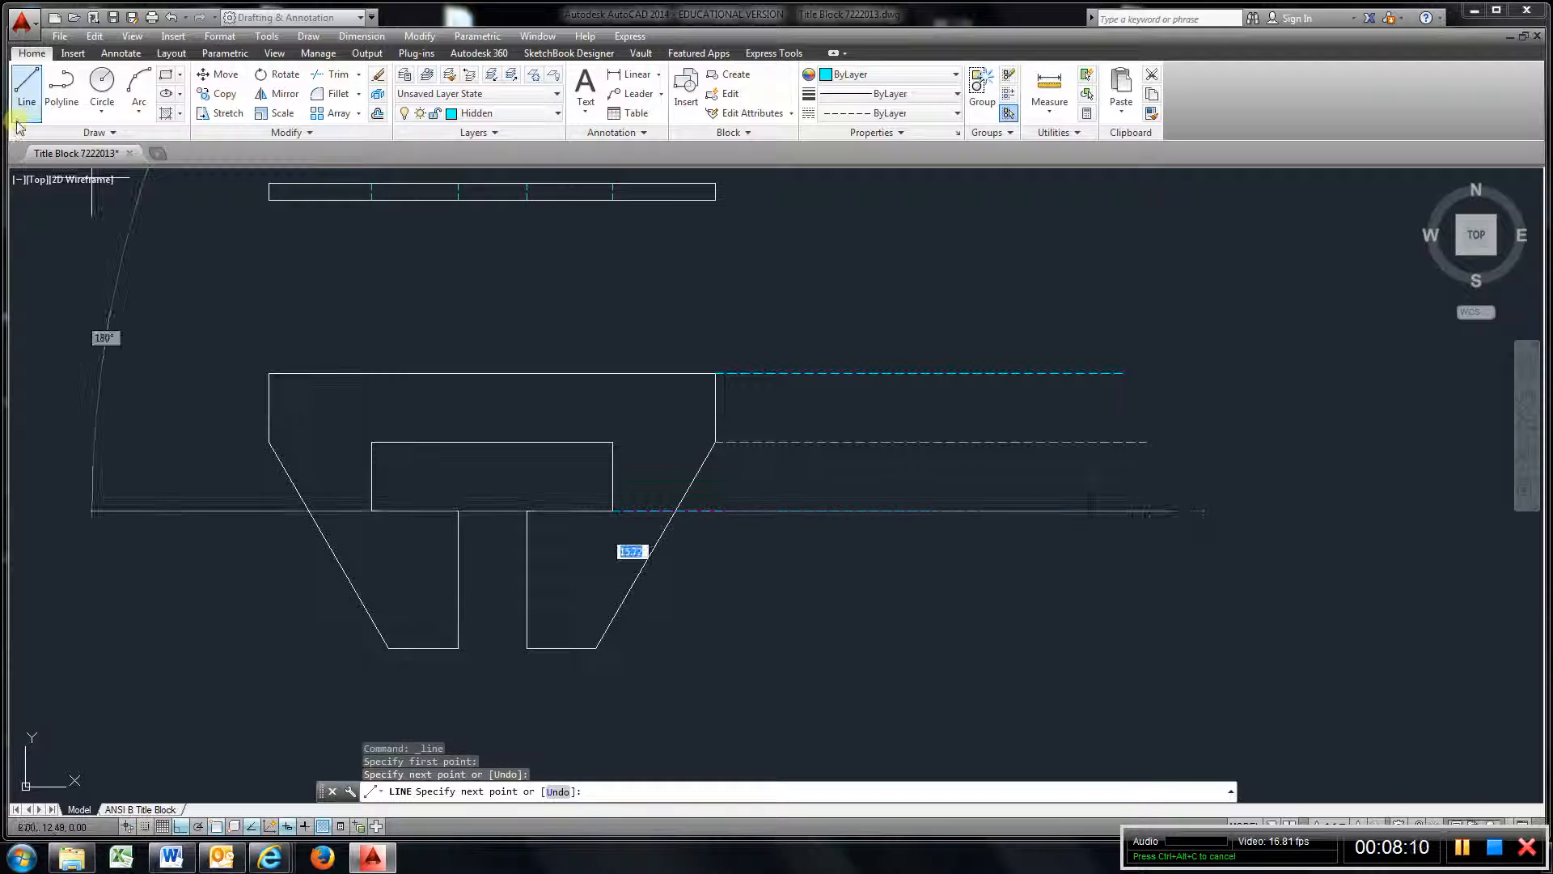
click(27, 89)
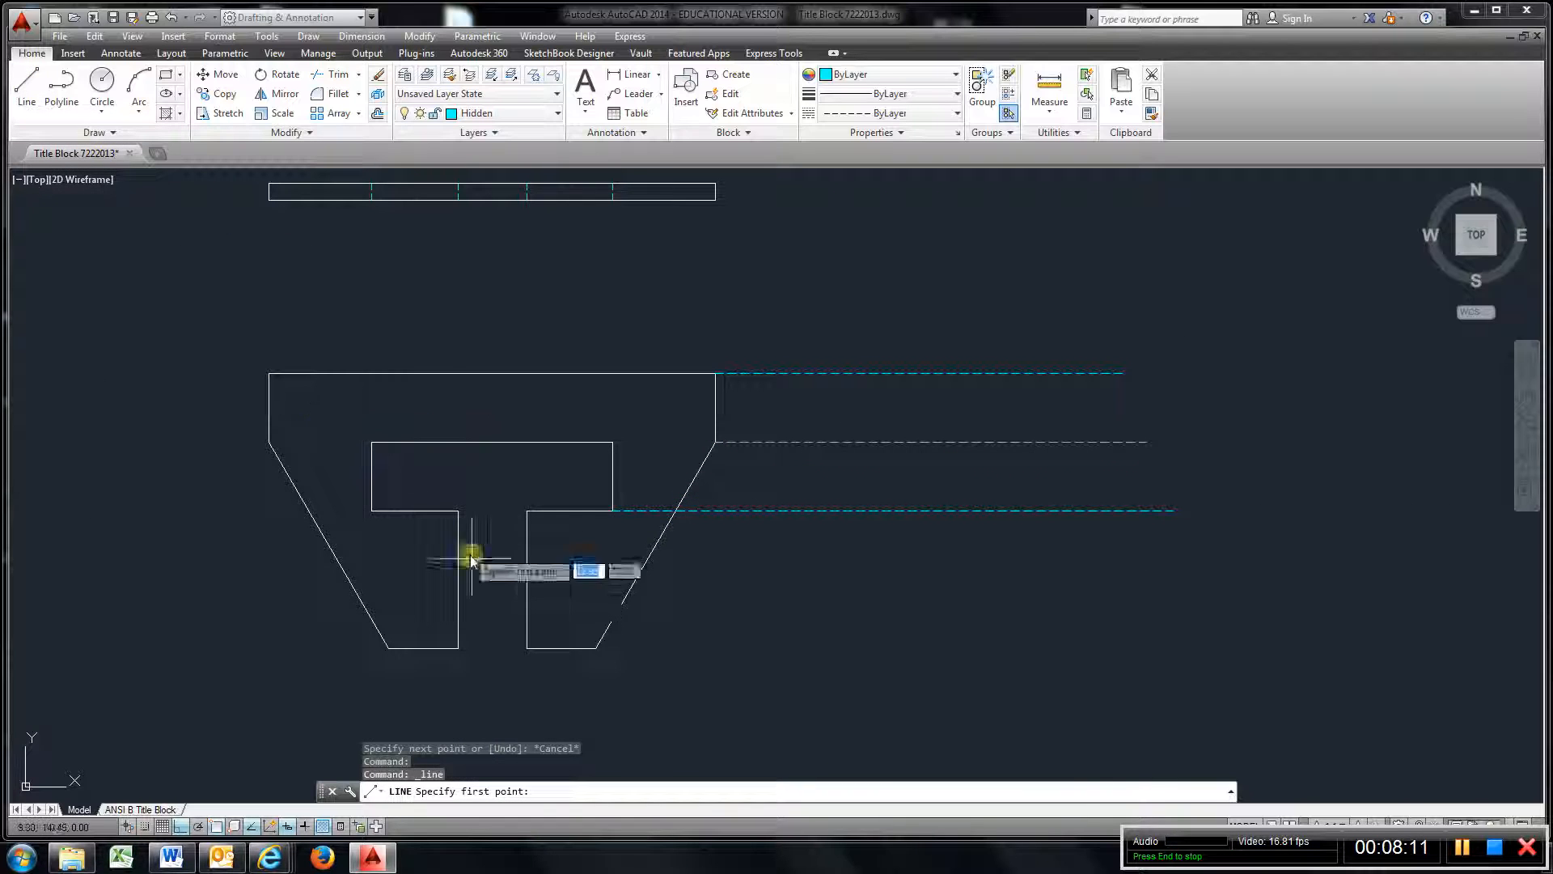
click(602, 648)
click(1170, 648)
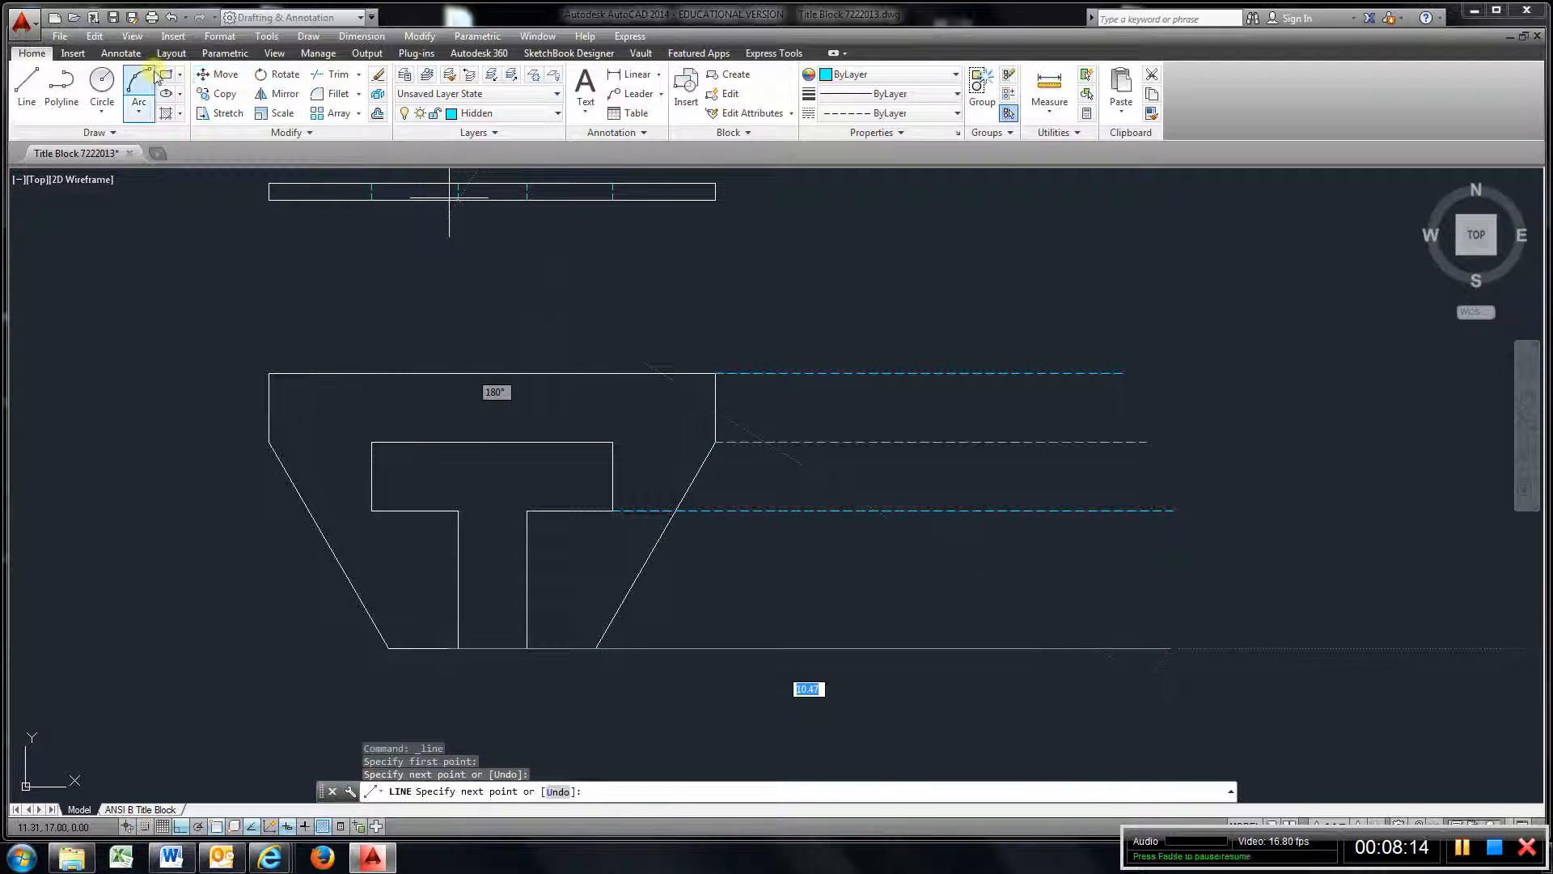
Make Object the current layer and draw a vertical line right of the part crossing all four horizontal projection lines
click(556, 114)
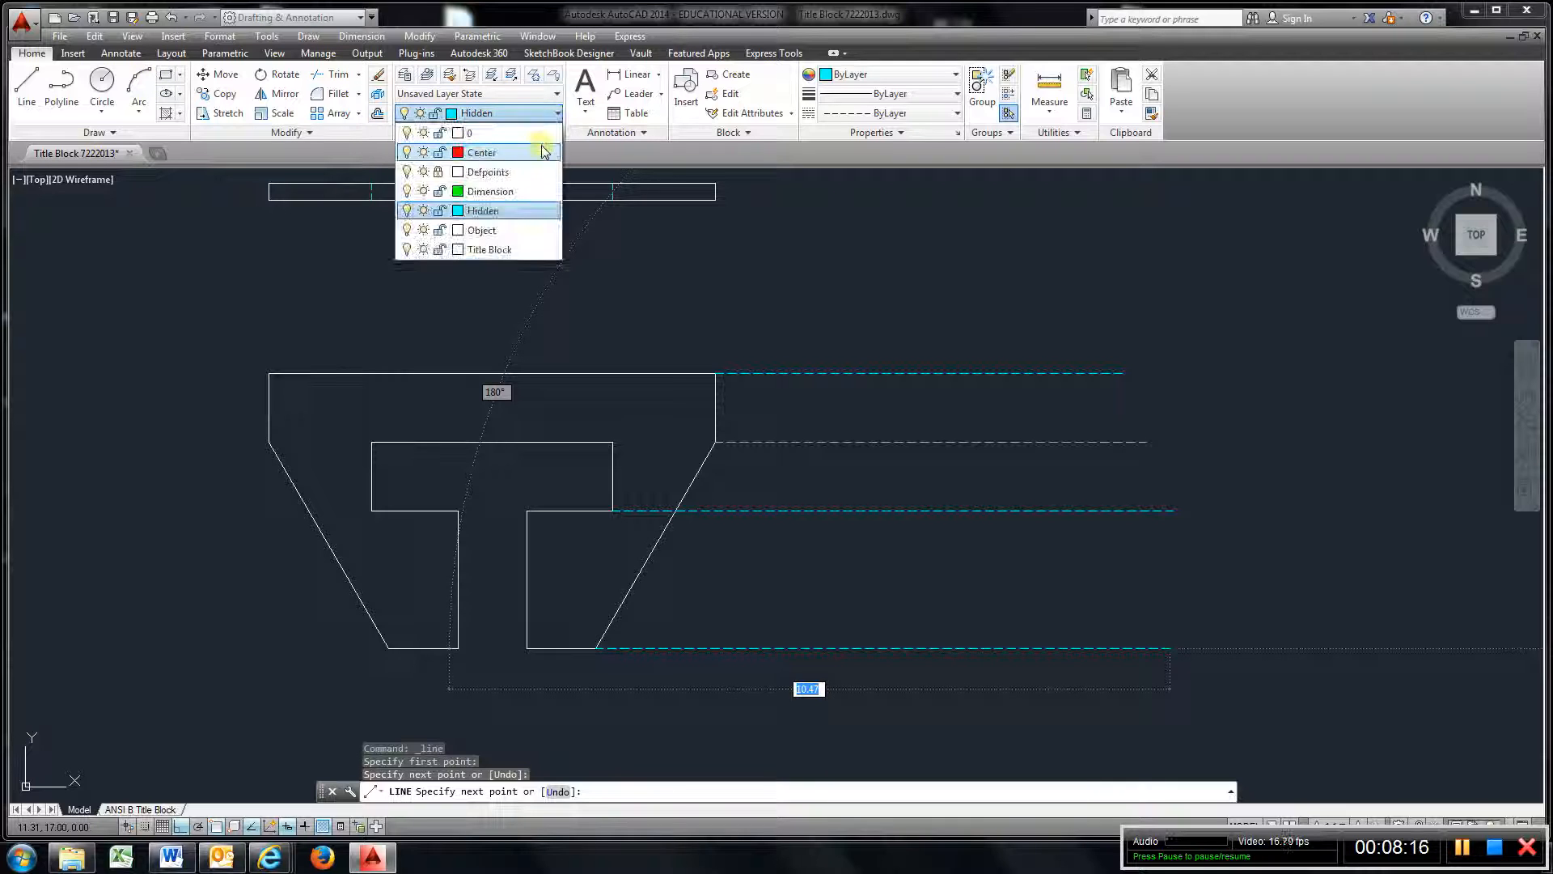
click(540, 231)
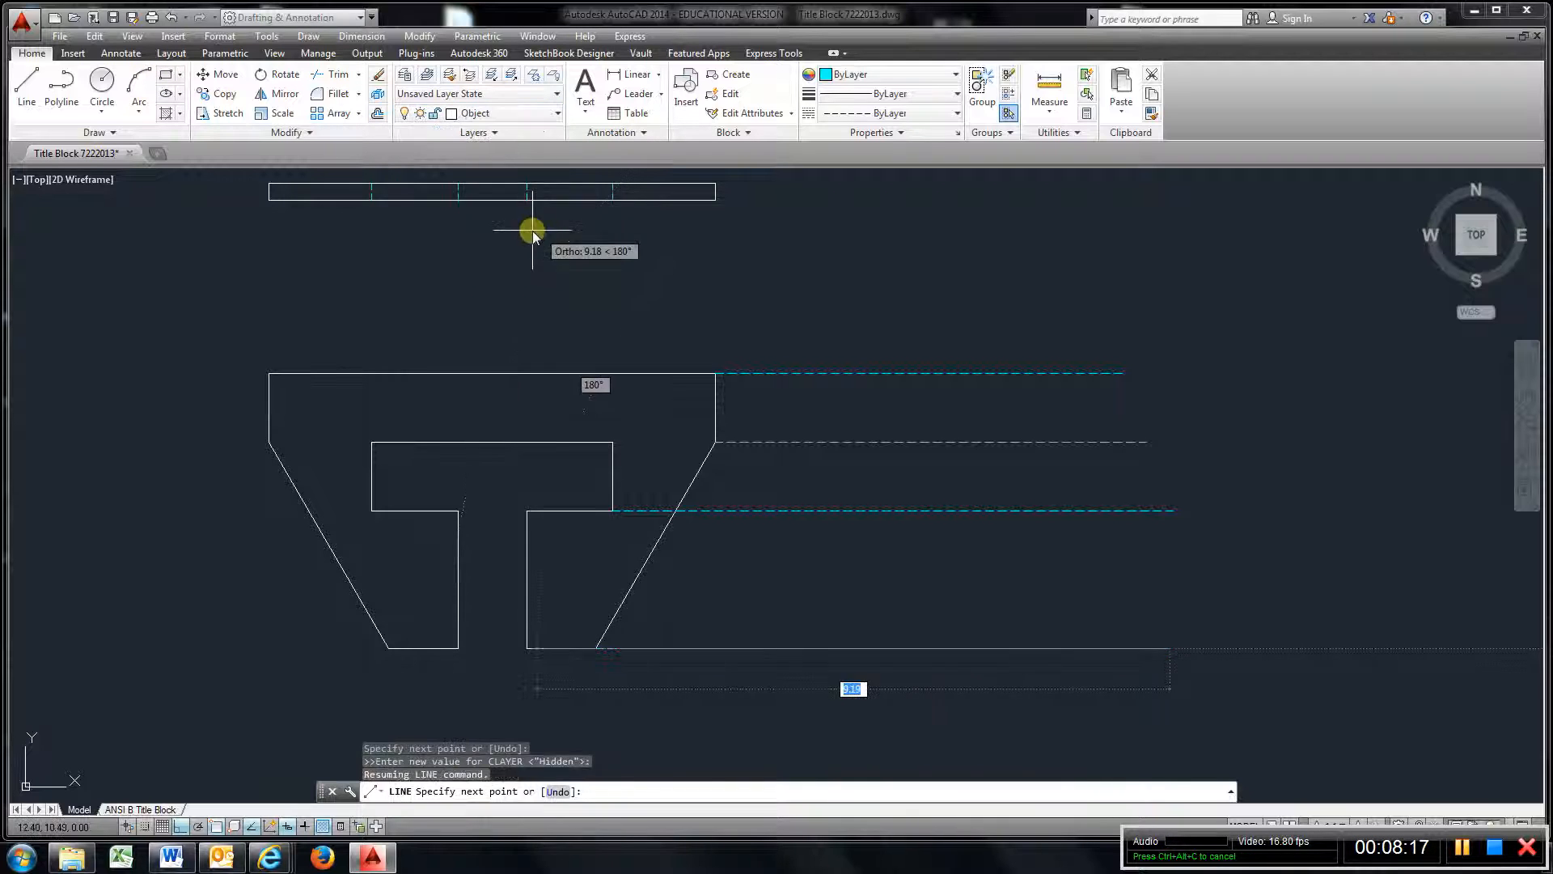
click(27, 85)
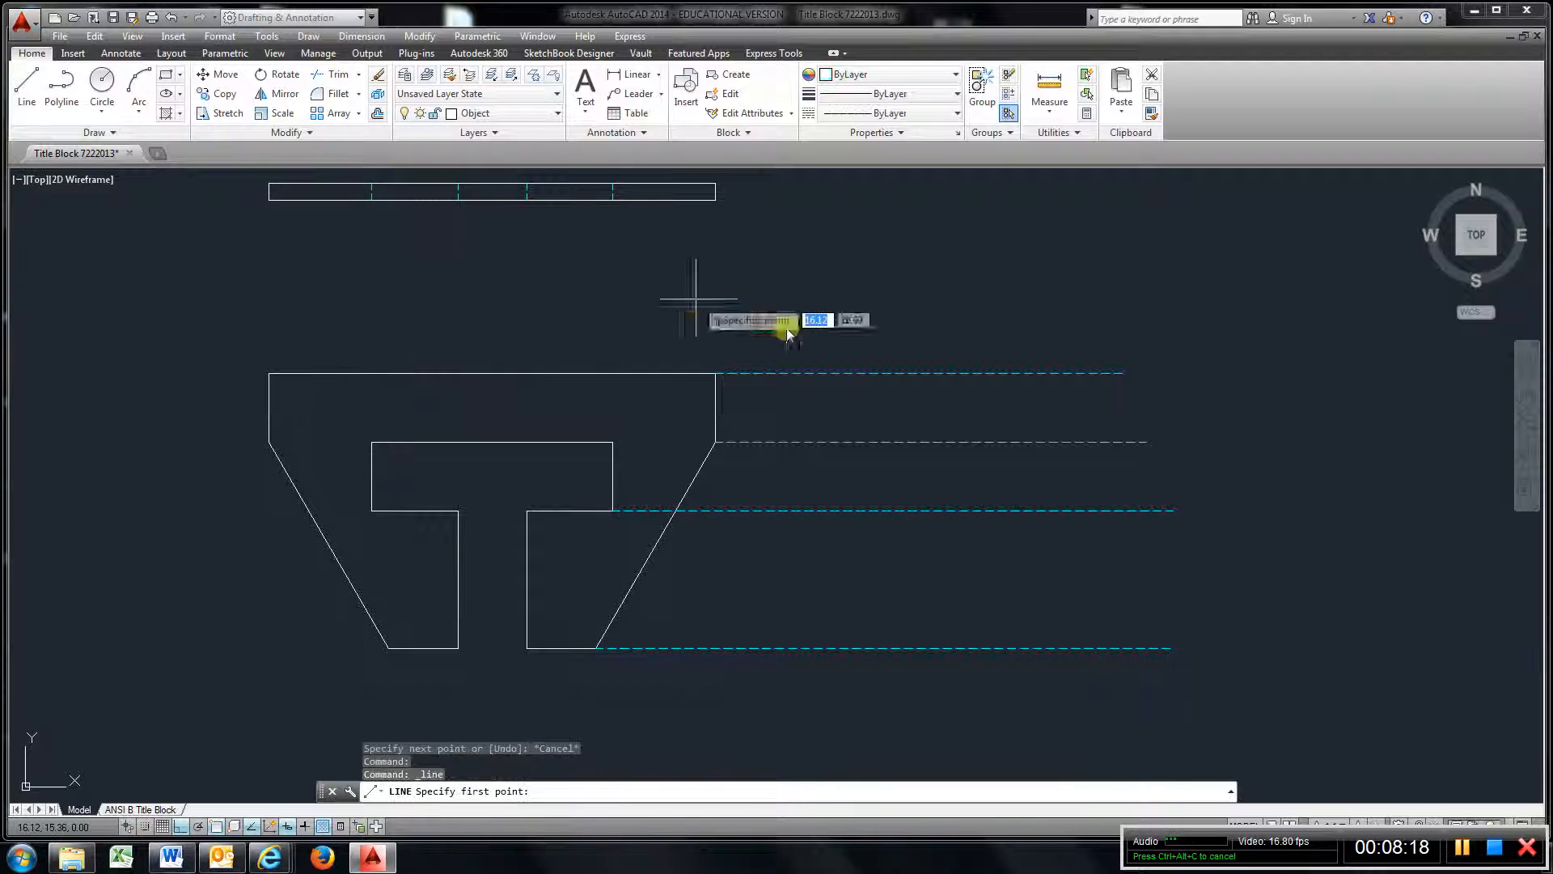
click(978, 722)
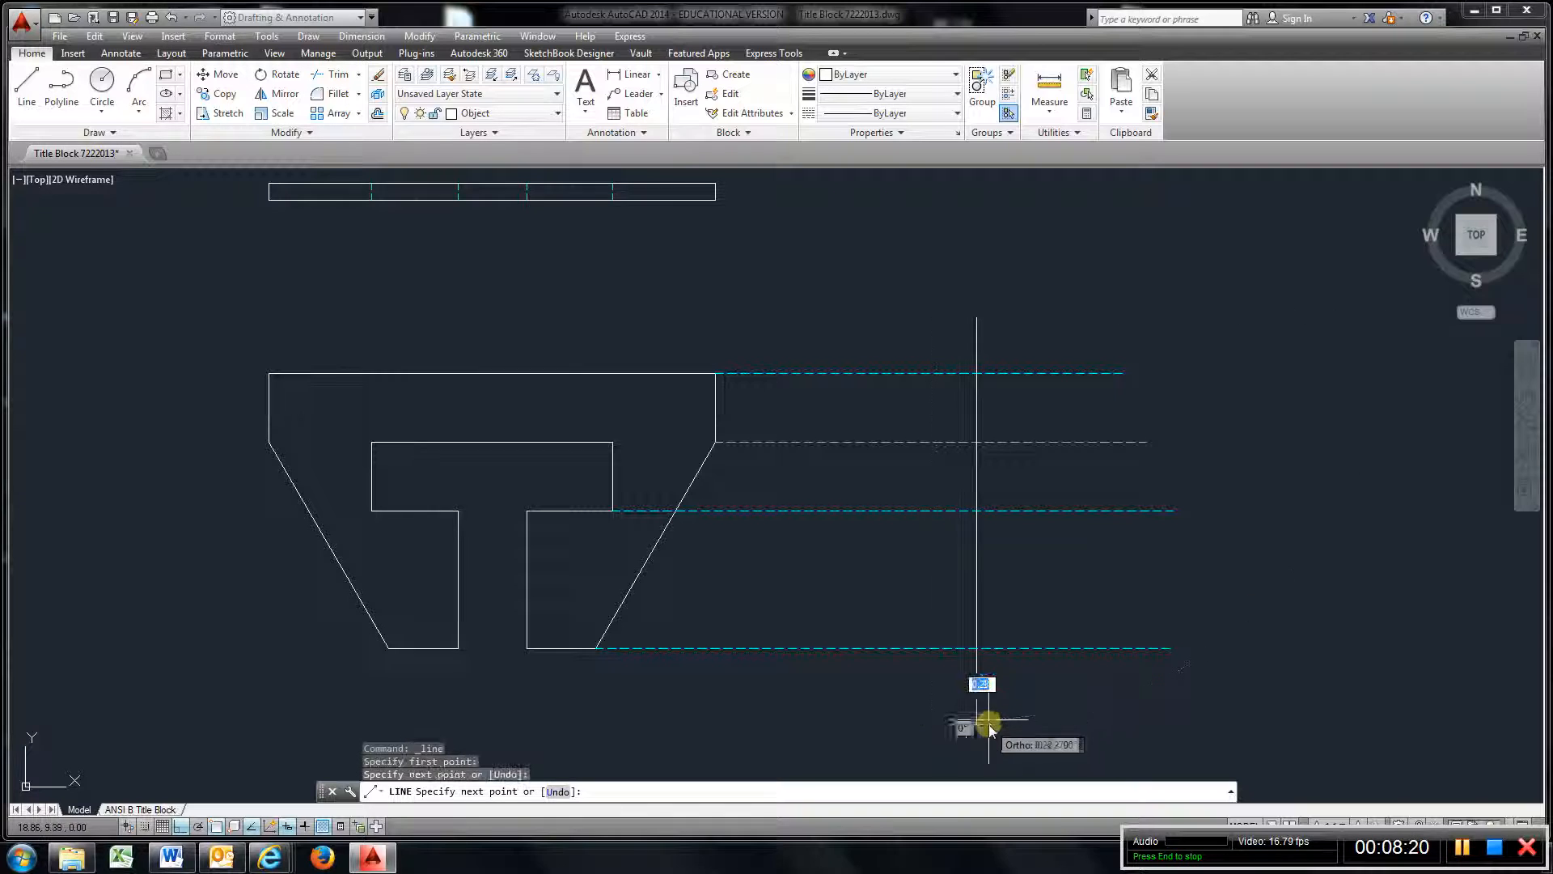
Offset the vertical object line 0.25 to the right to form the side view's second long edge
click(377, 114)
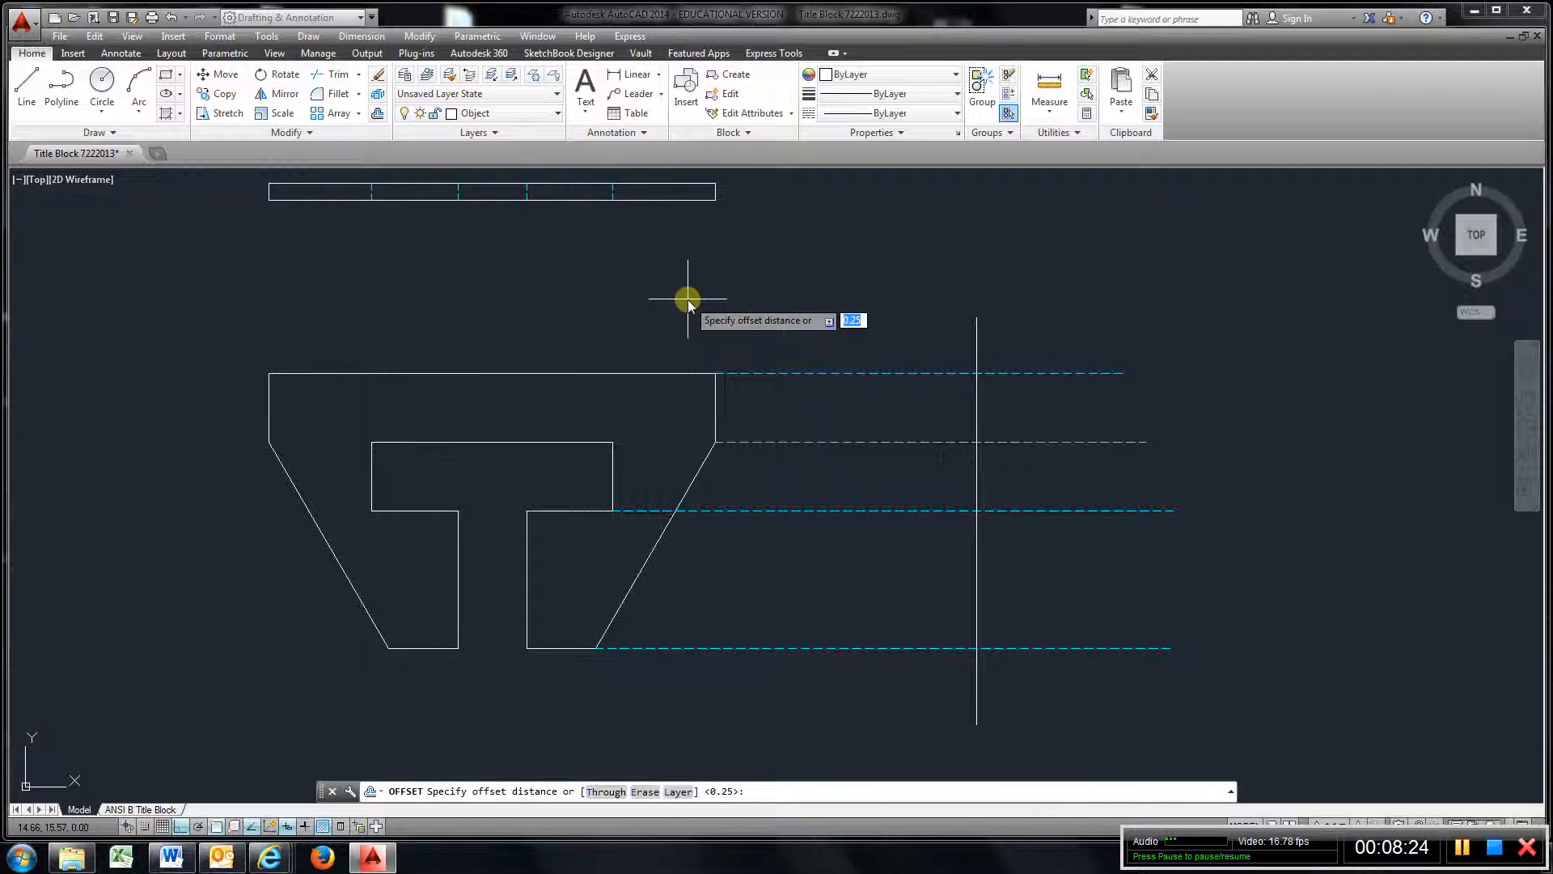
key(Return)
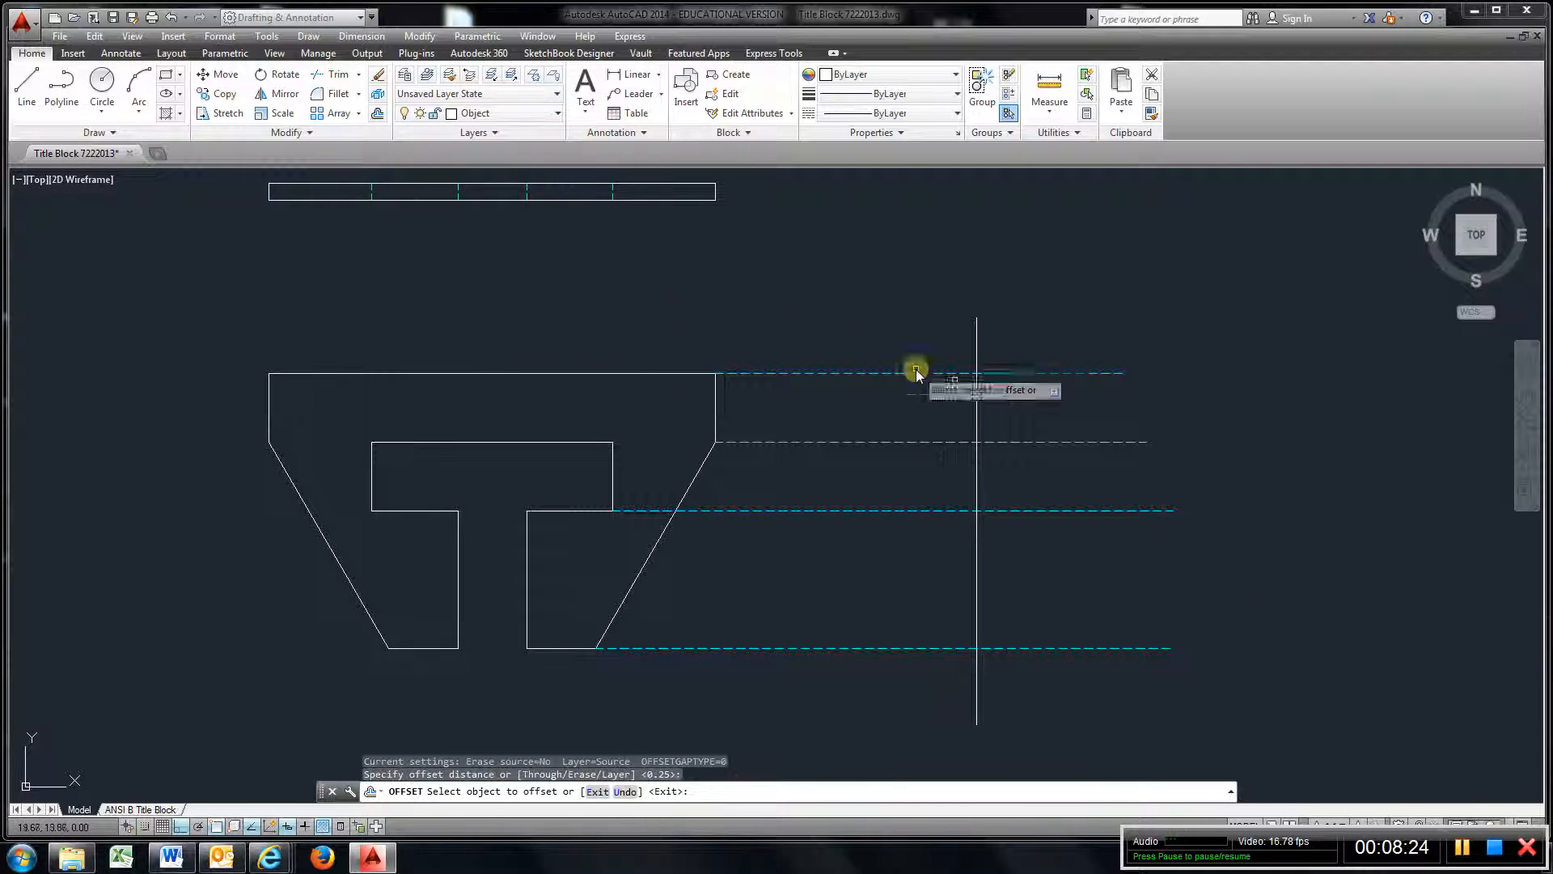
click(978, 419)
click(1037, 418)
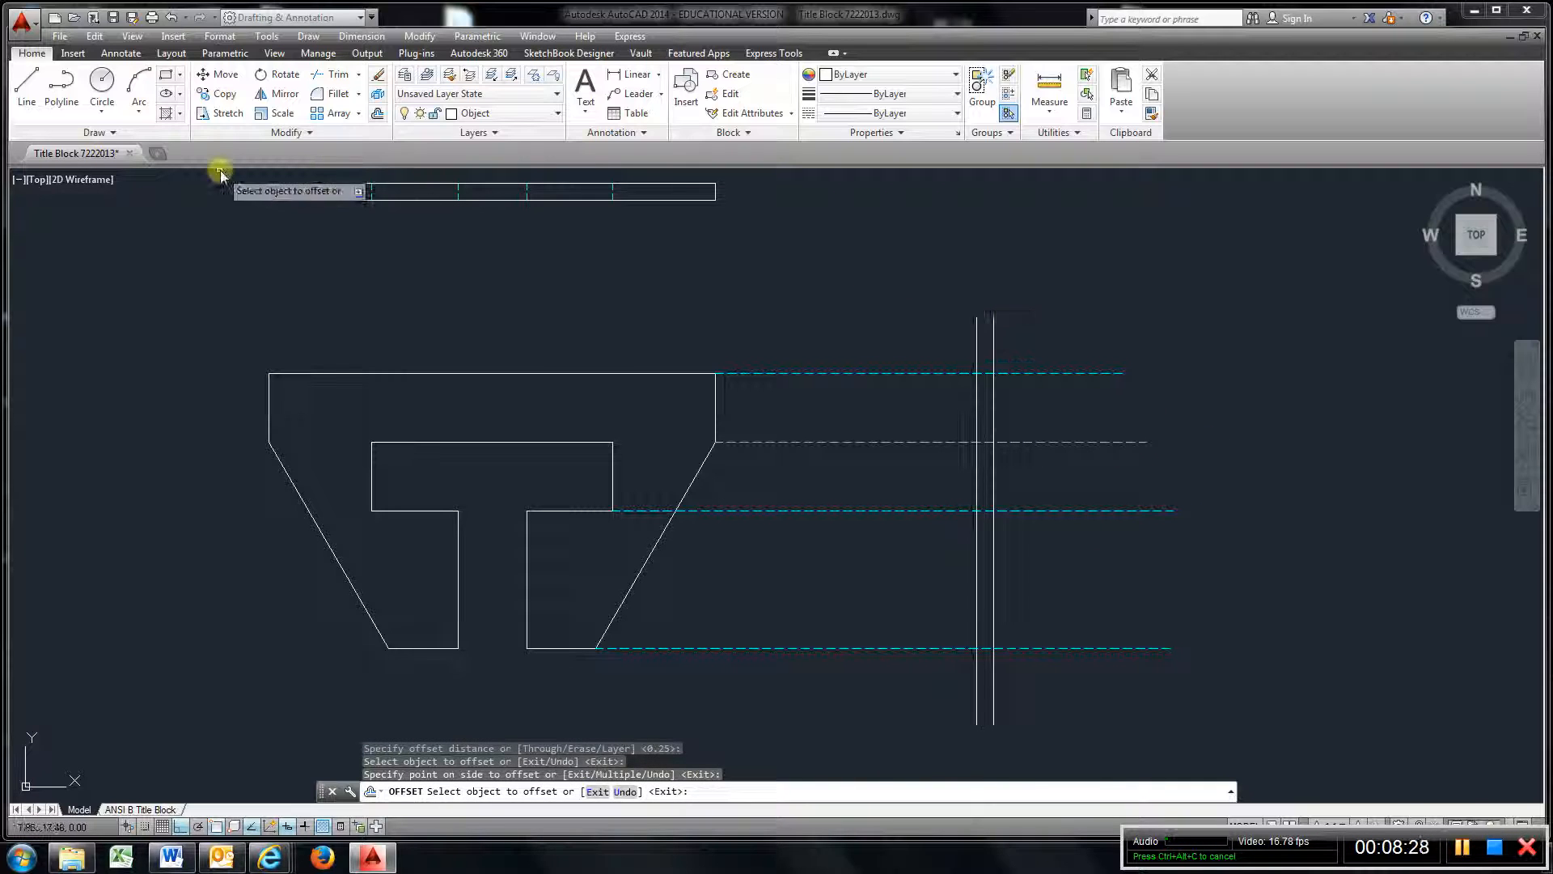
Trim the four horizontal projection lines on both sides so only the segments between the two vertical lines remain
click(338, 81)
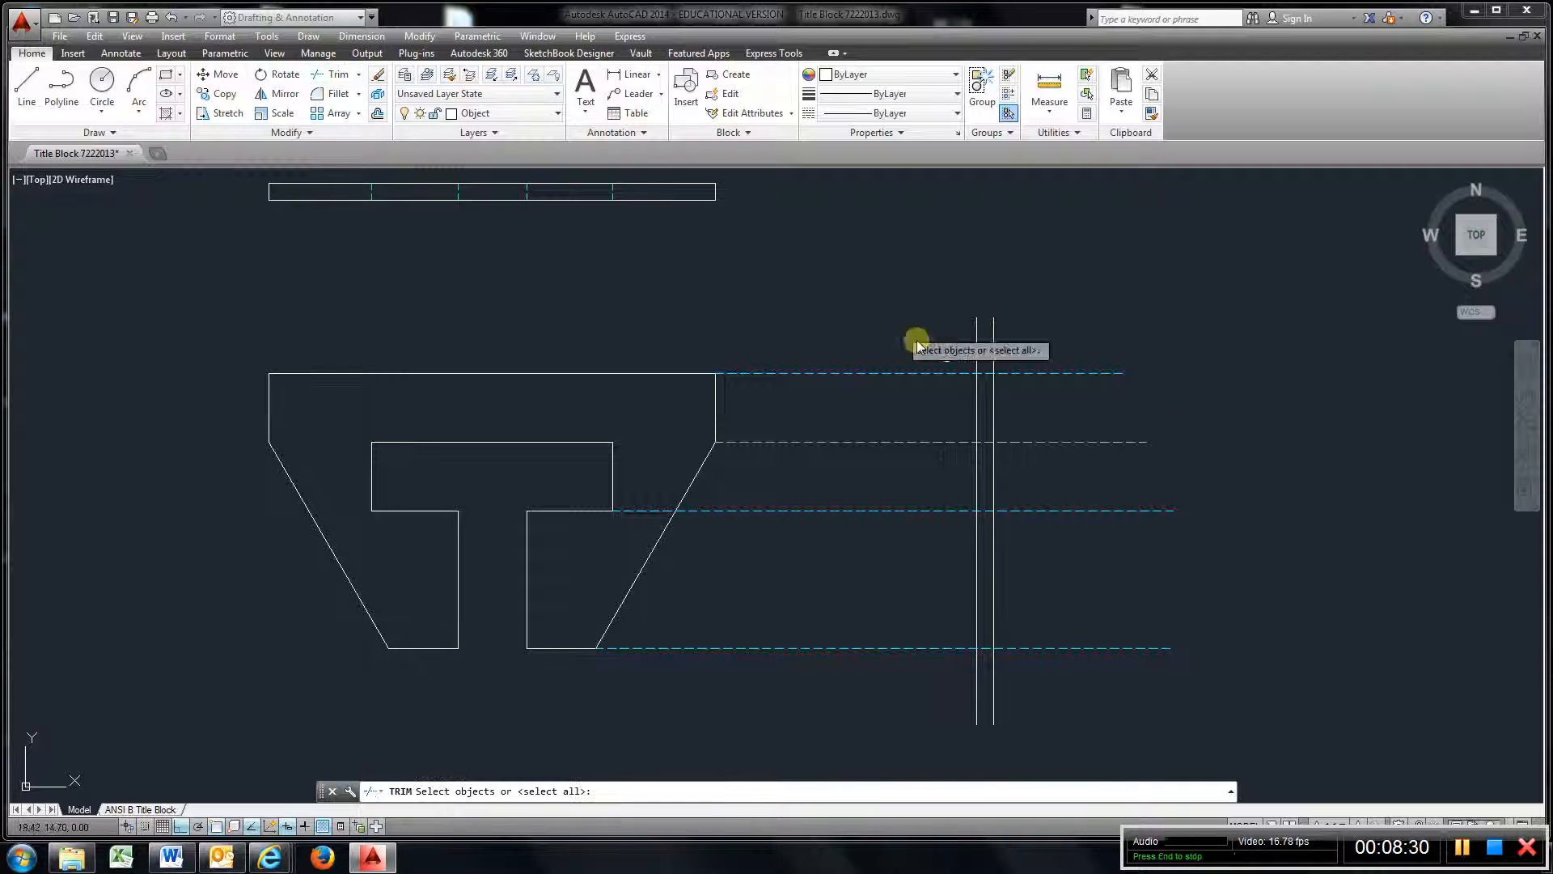
click(1027, 400)
click(943, 422)
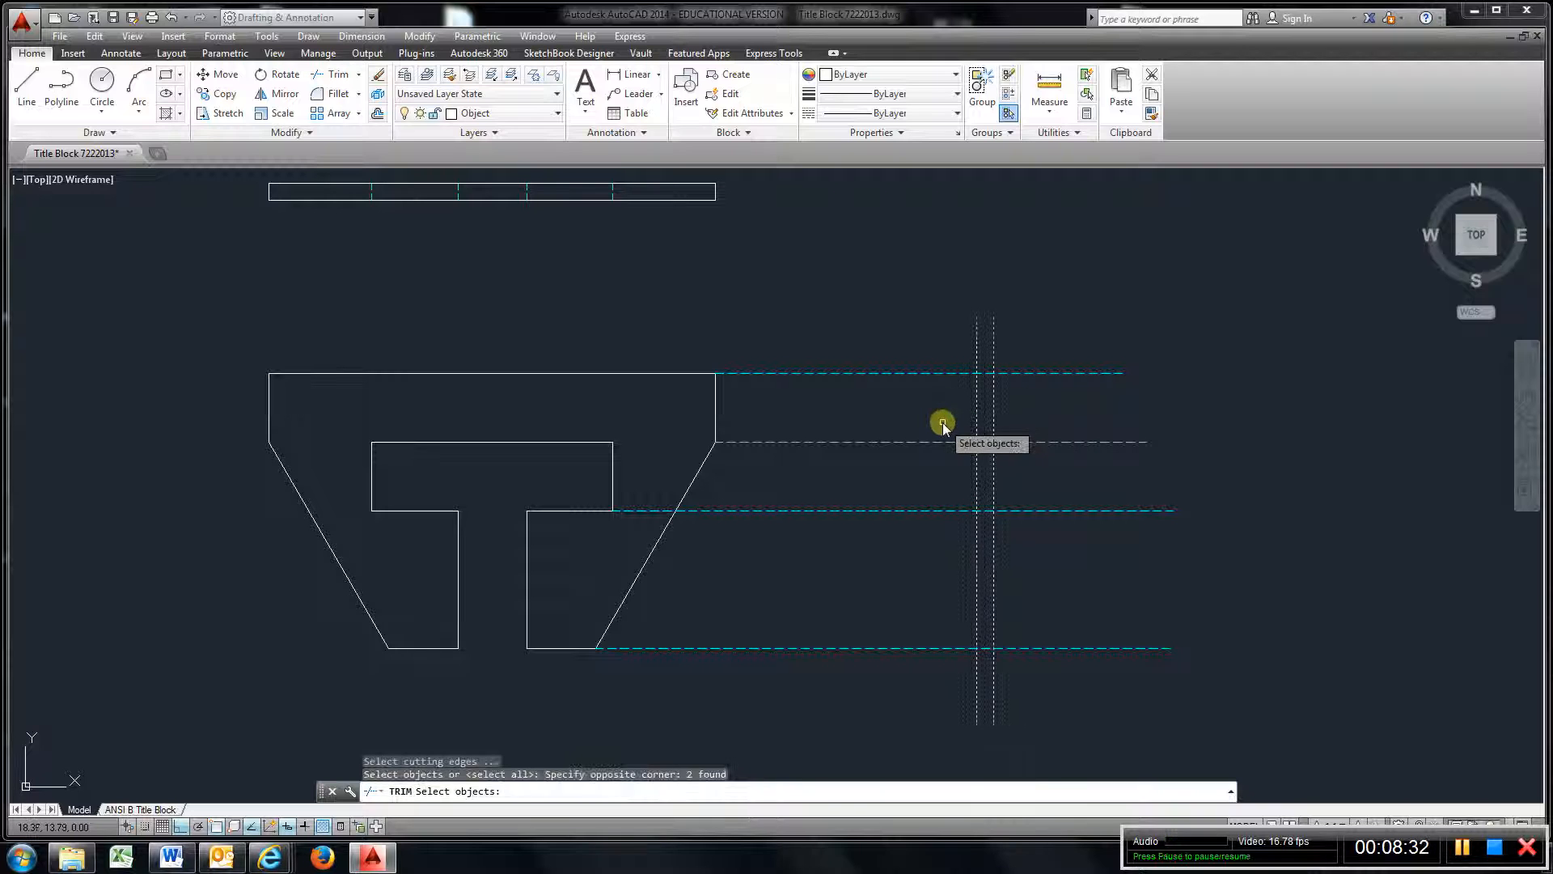
key(Return)
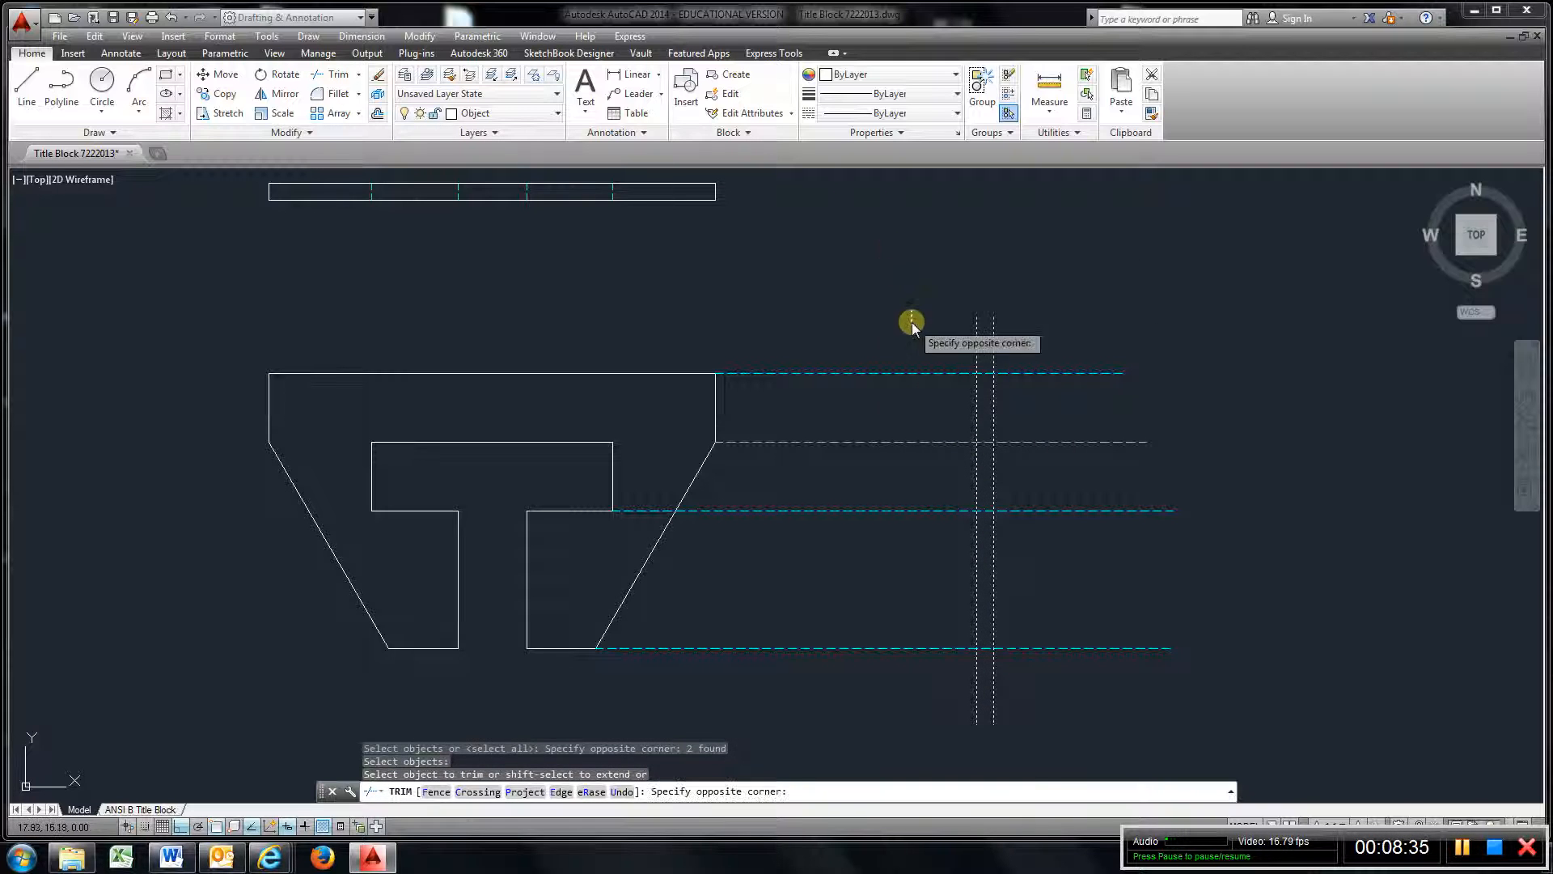
click(910, 314)
click(847, 671)
click(1198, 293)
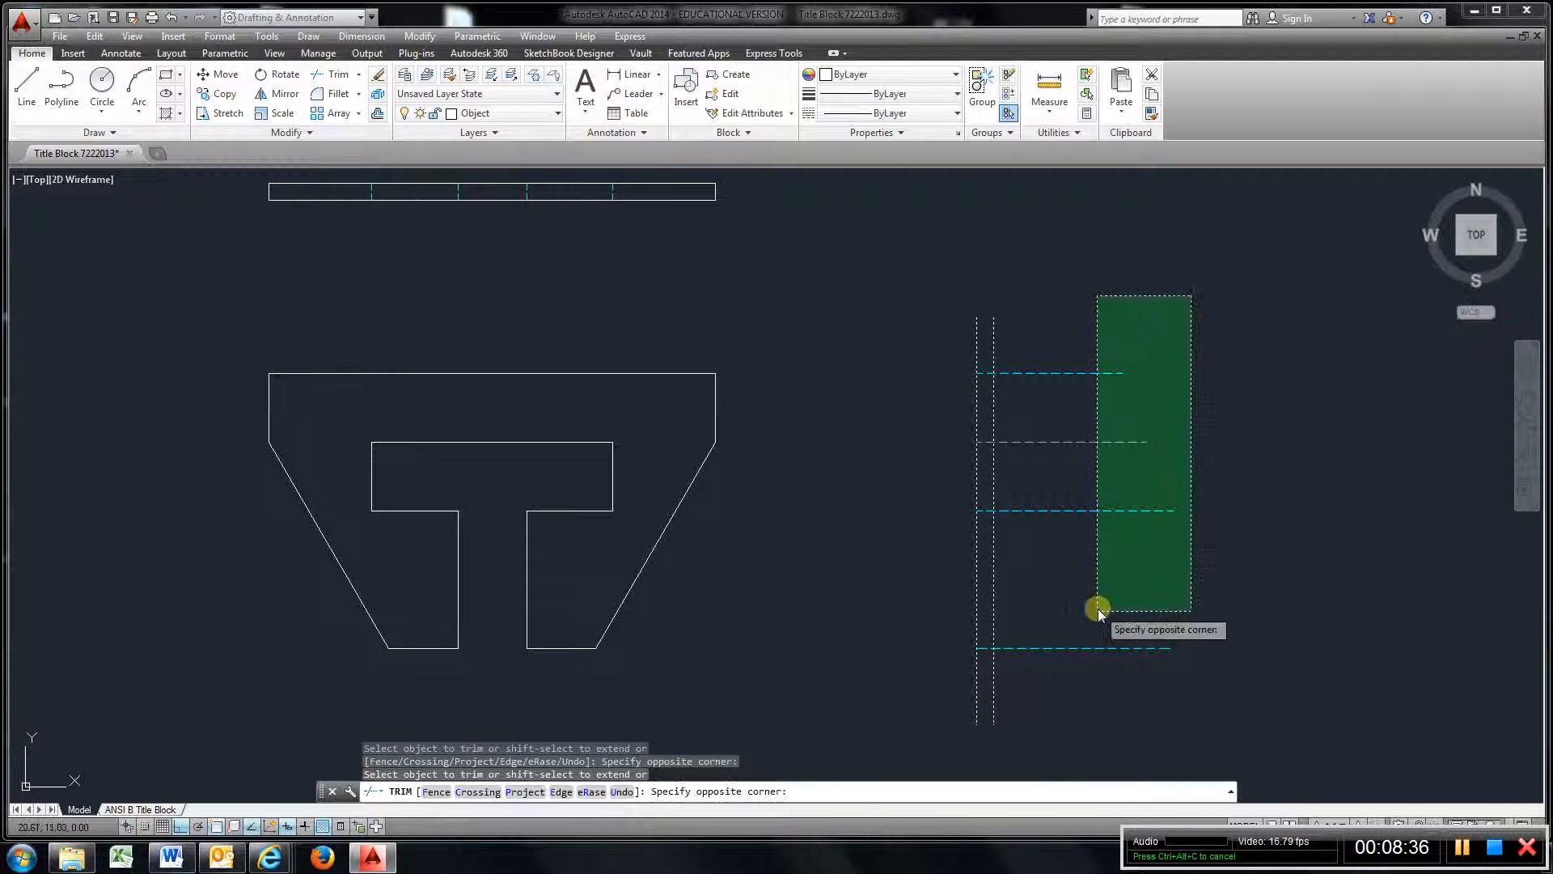
click(1072, 678)
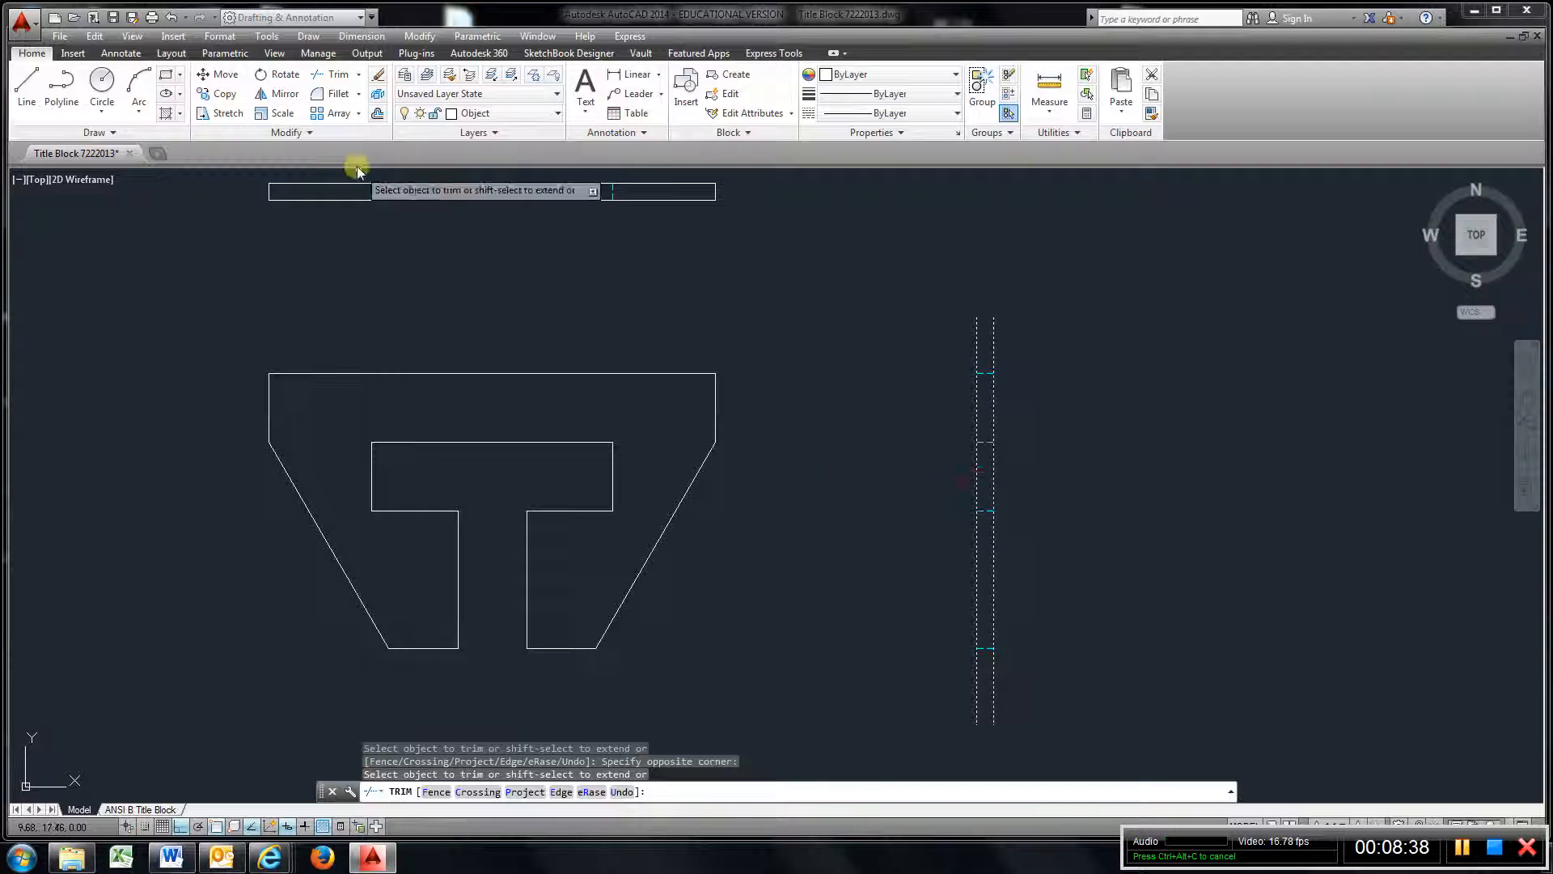
Trim both vertical lines of the side view above the uppermost and below the lowest horizontal line
click(337, 82)
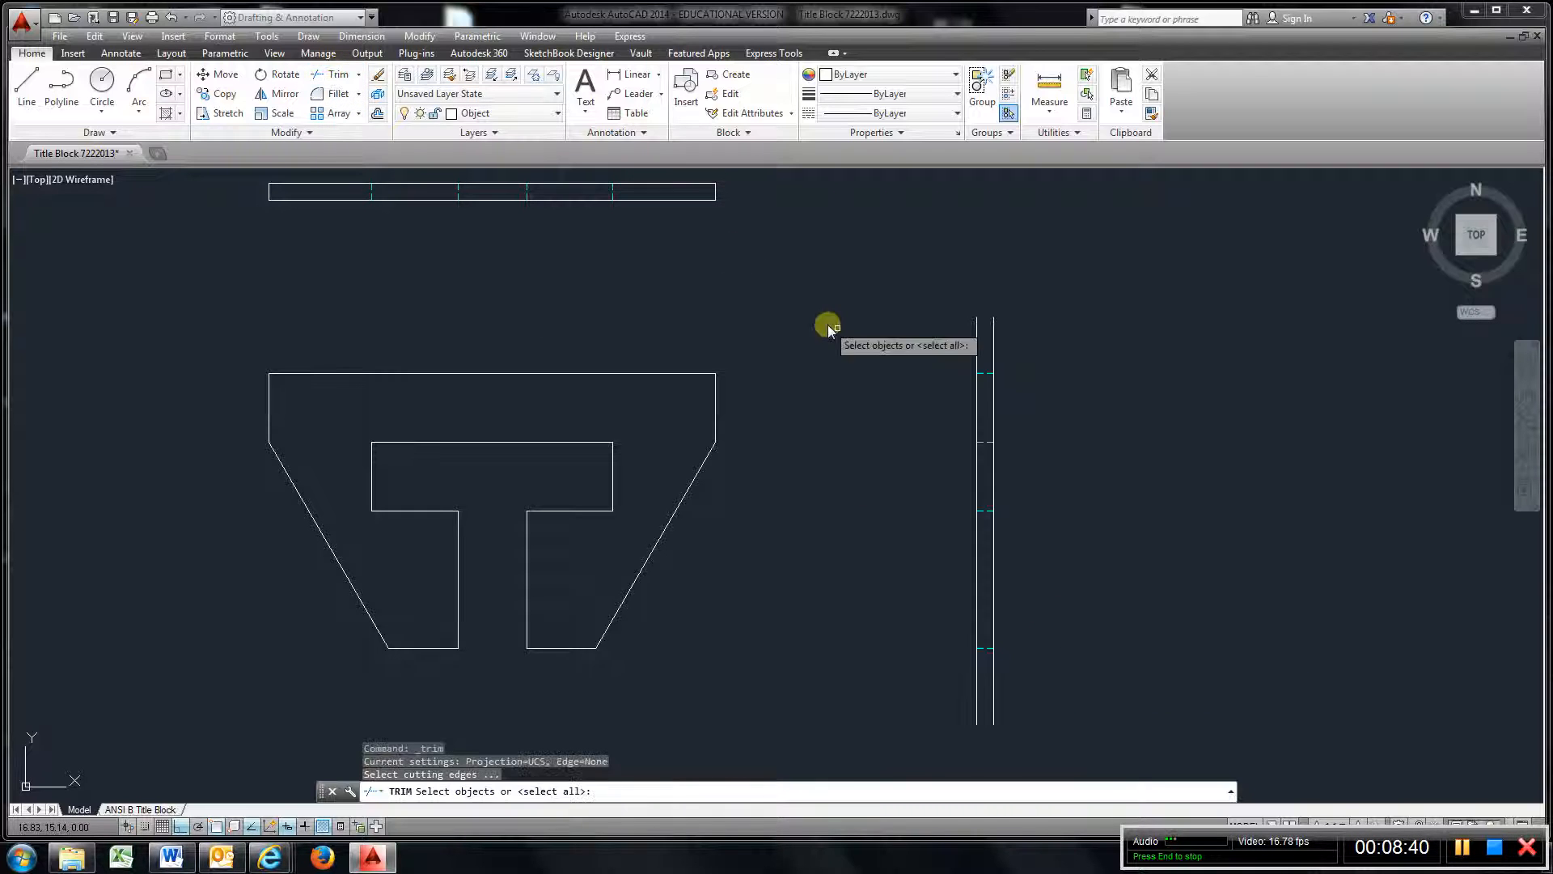
click(986, 375)
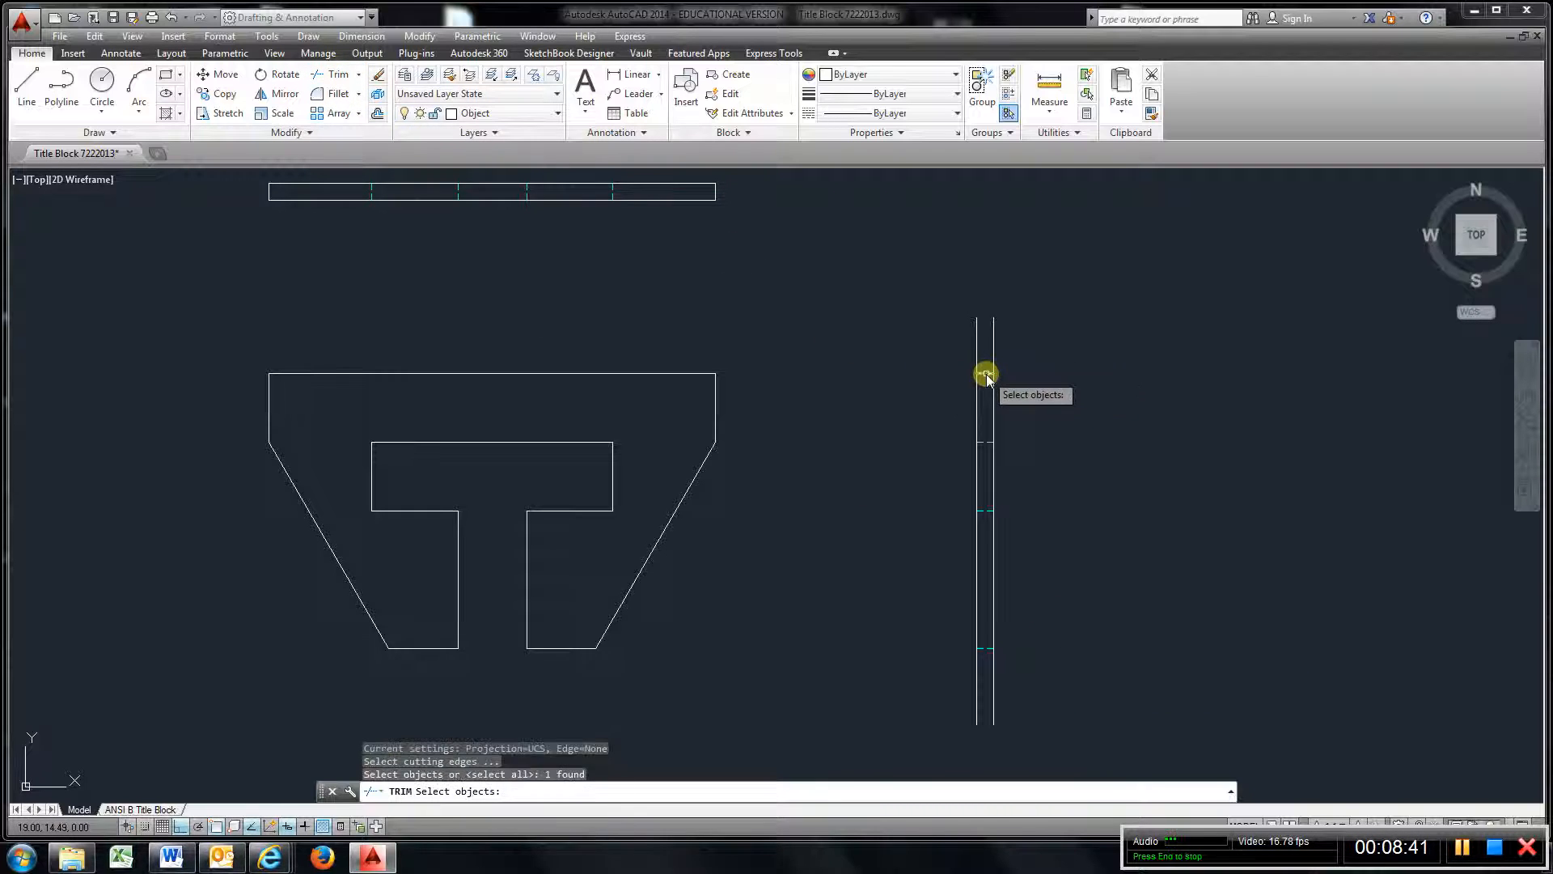
click(984, 649)
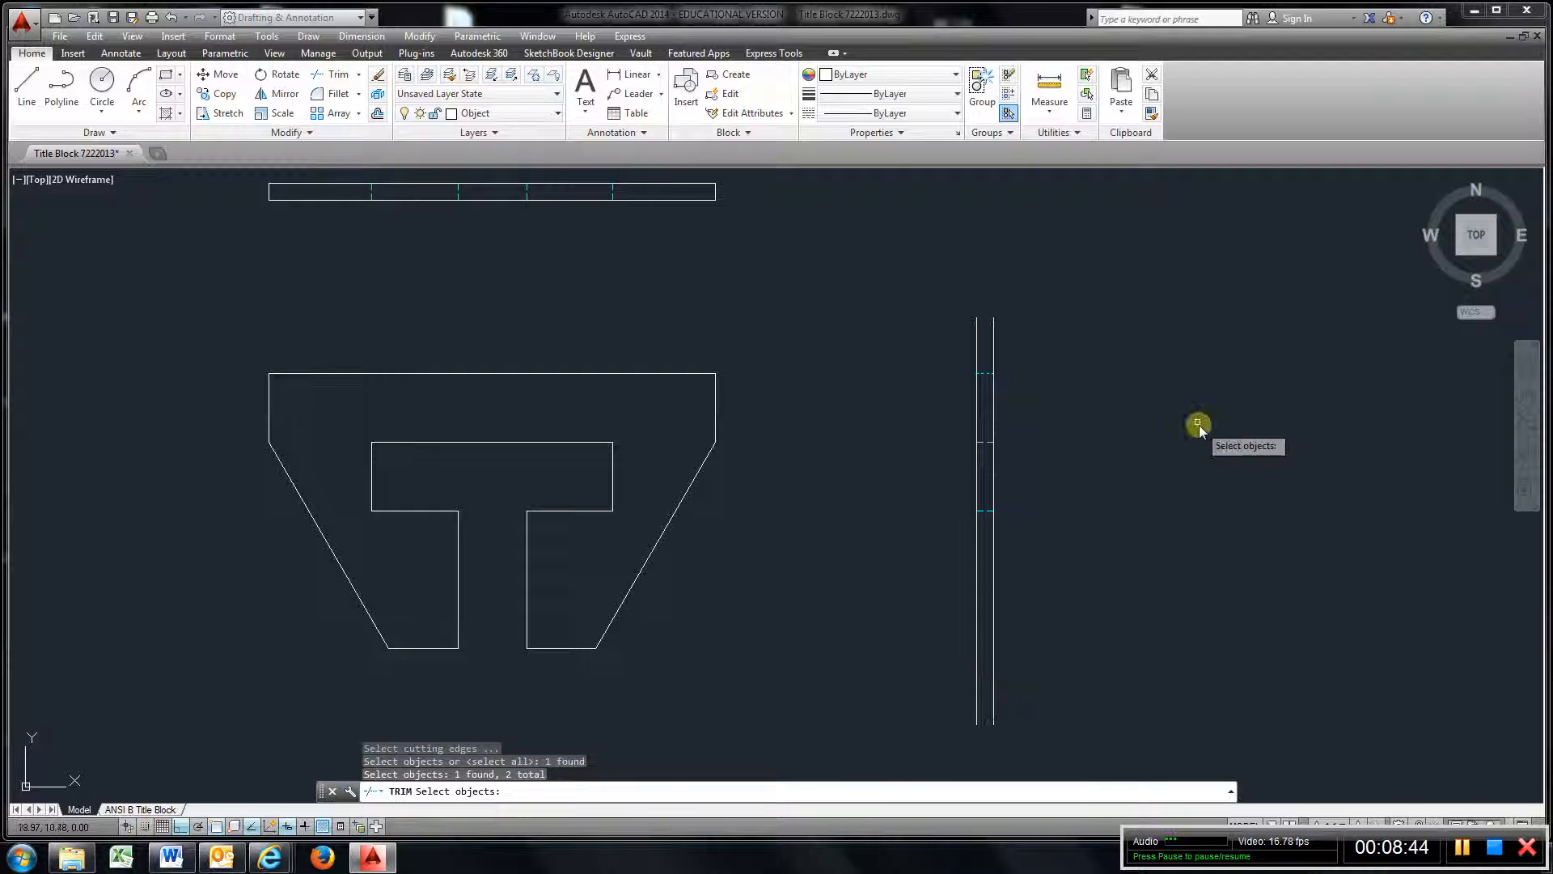
key(Return)
click(1131, 298)
click(959, 339)
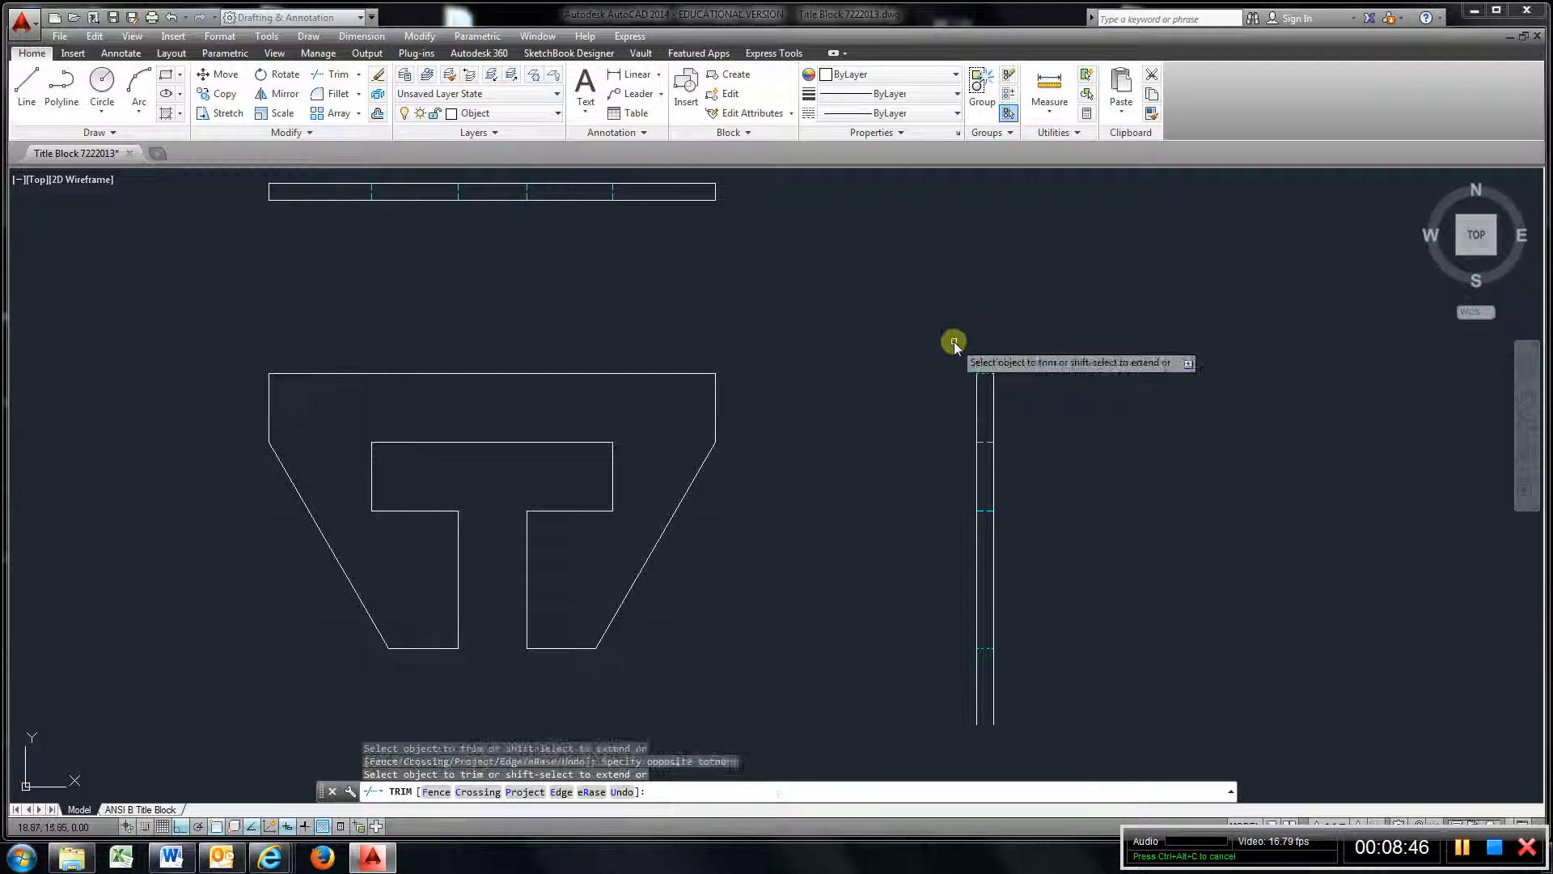
click(1051, 683)
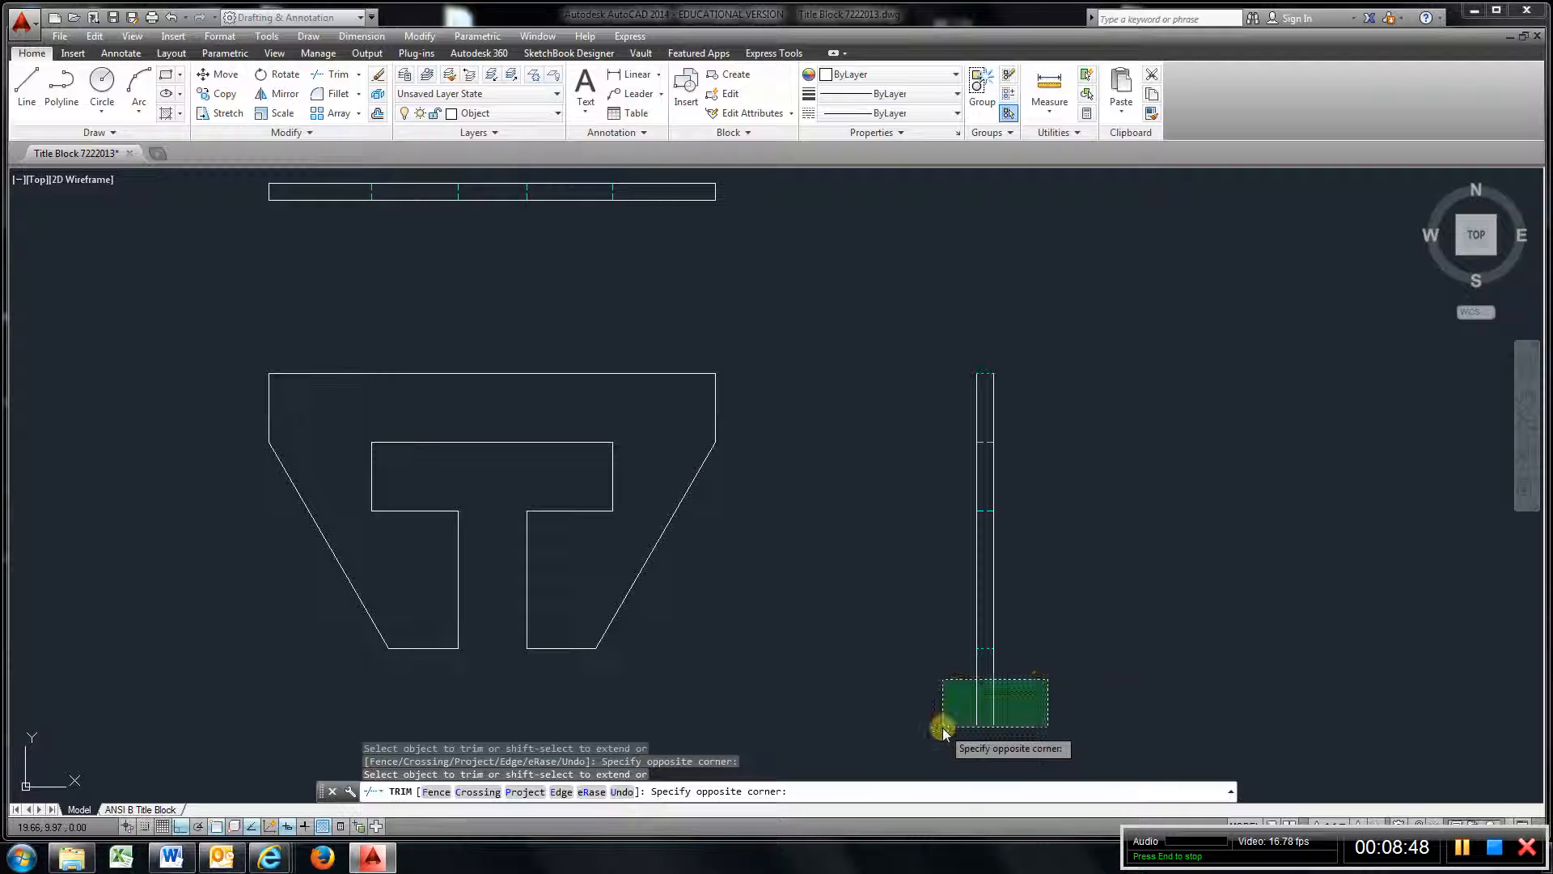
click(941, 726)
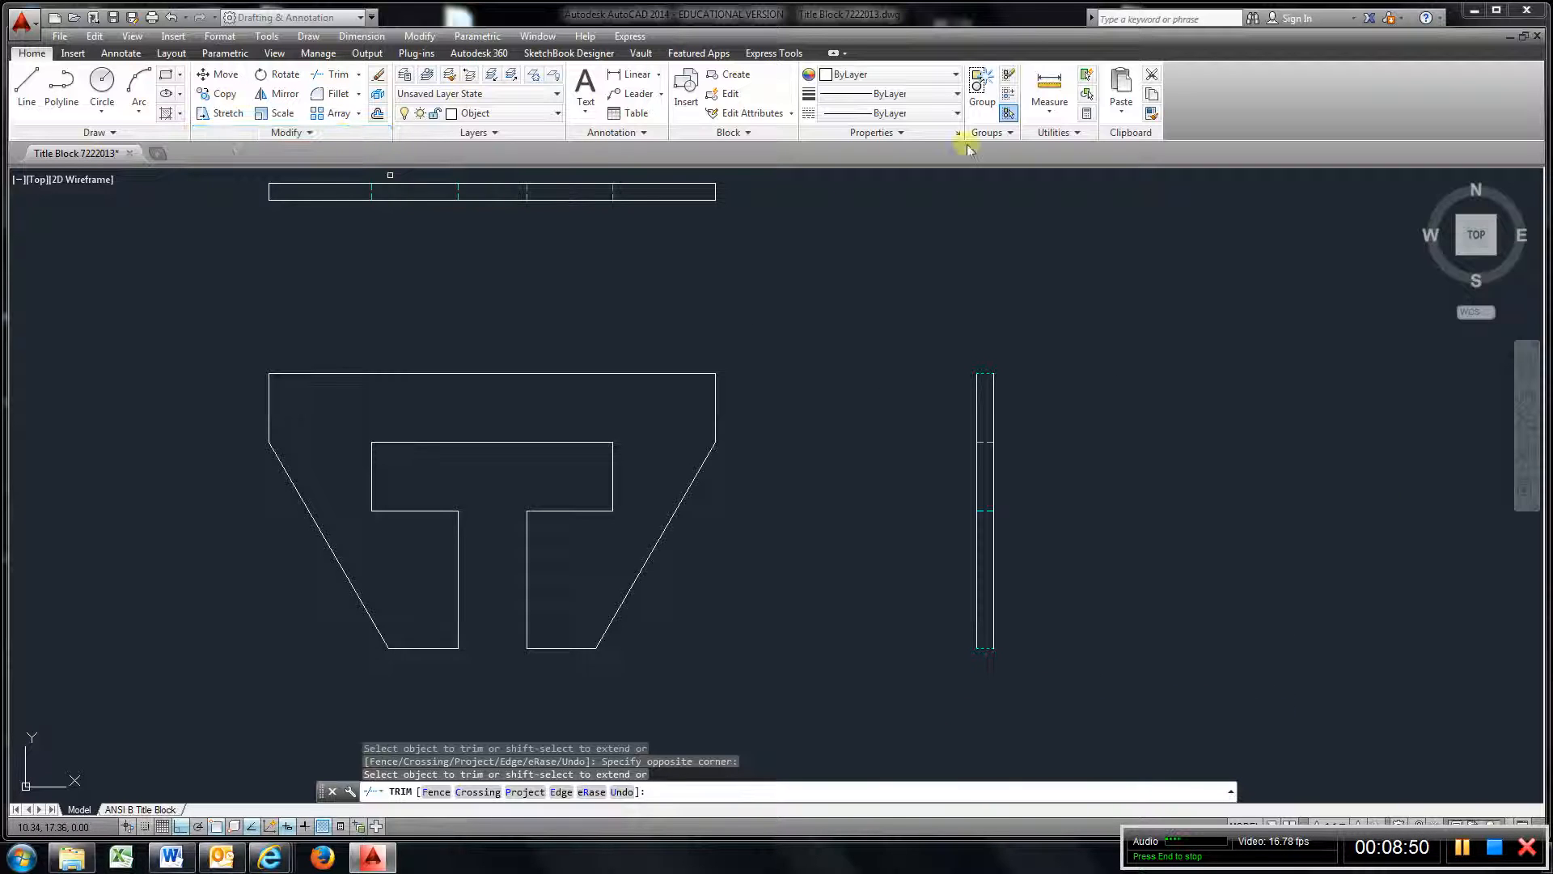
Match the properties of the side view's right vertical edge onto its top and bottom edges
click(1151, 113)
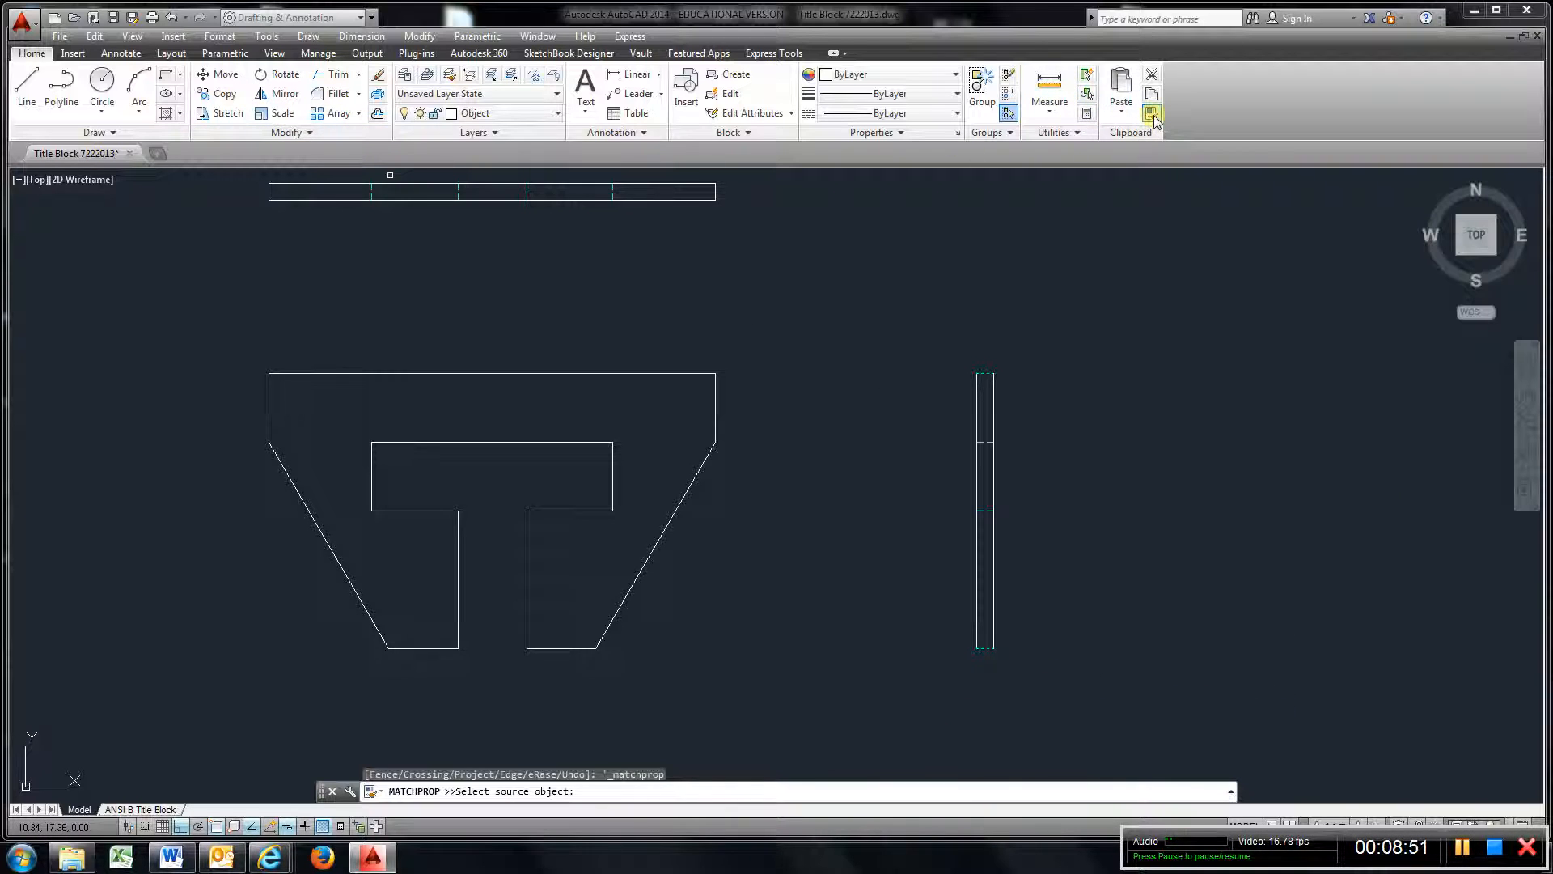
click(993, 555)
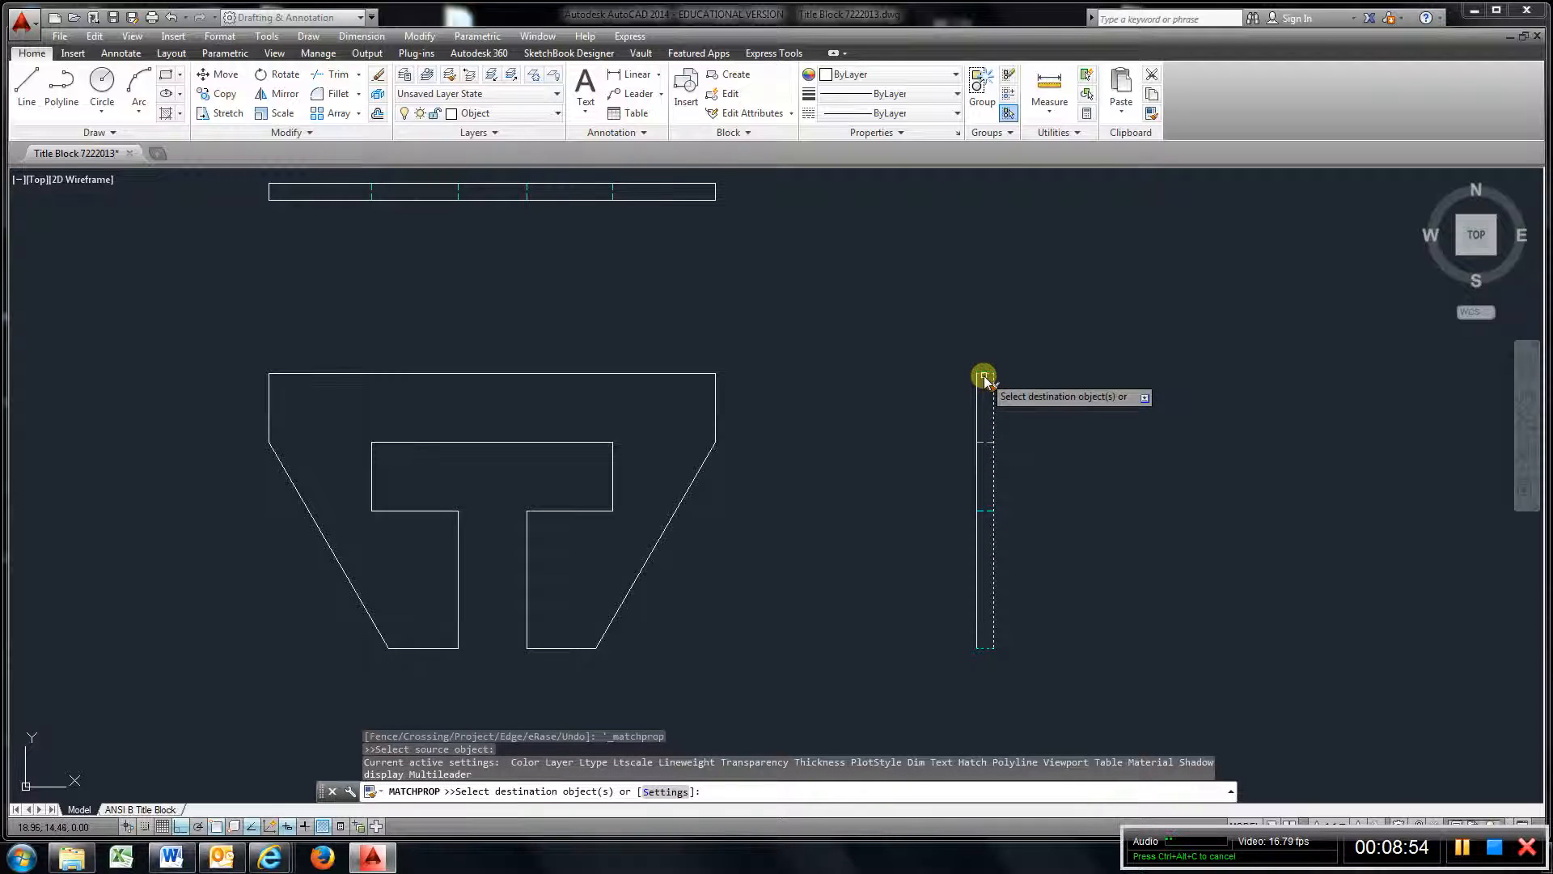
click(984, 376)
click(986, 649)
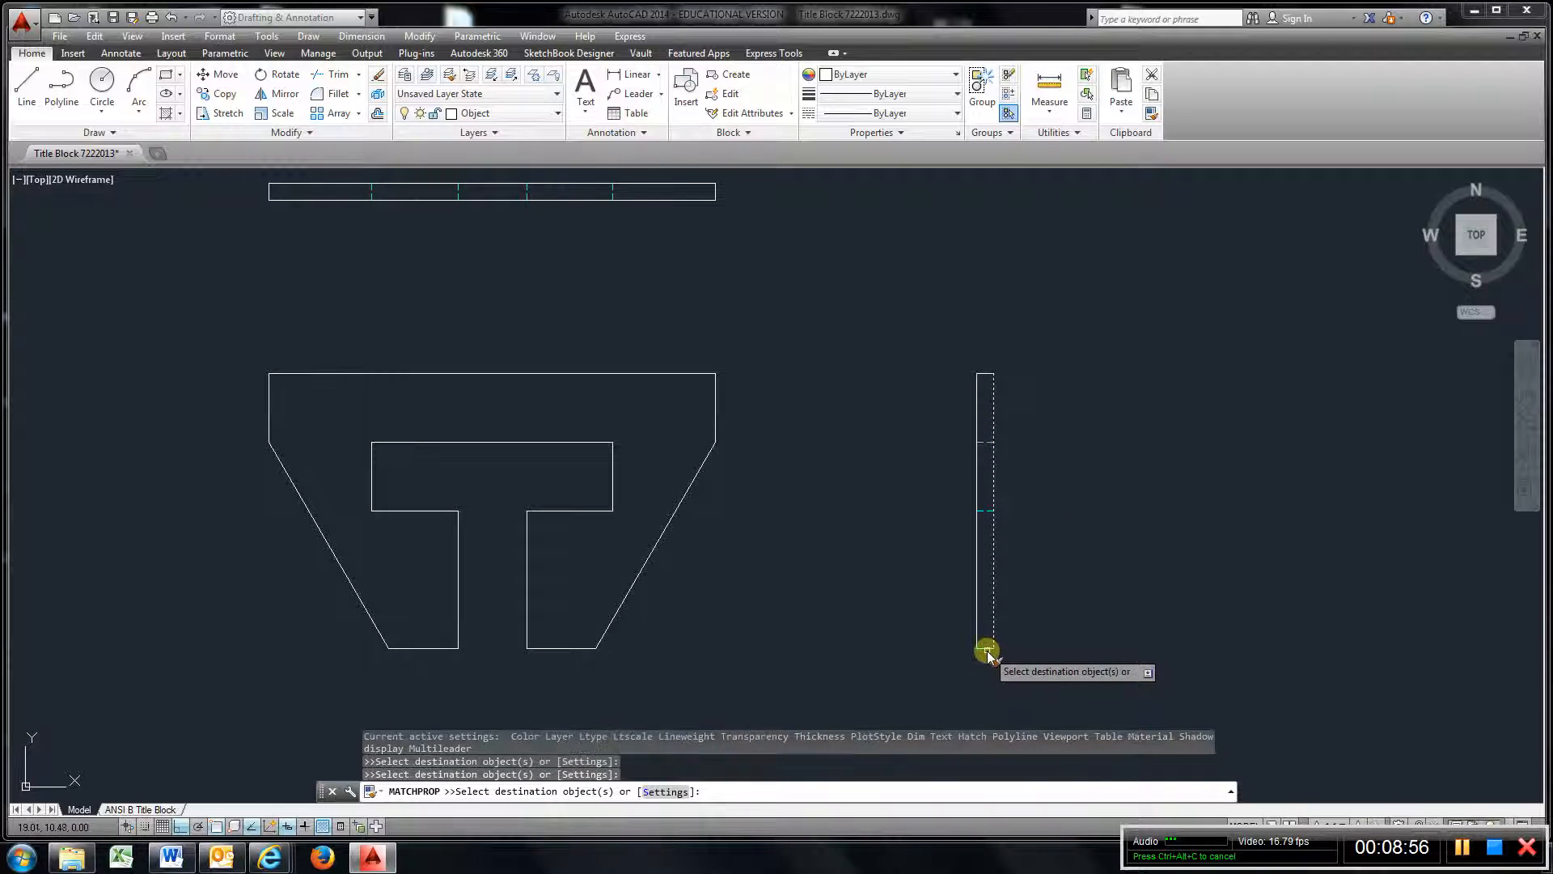
key(Escape)
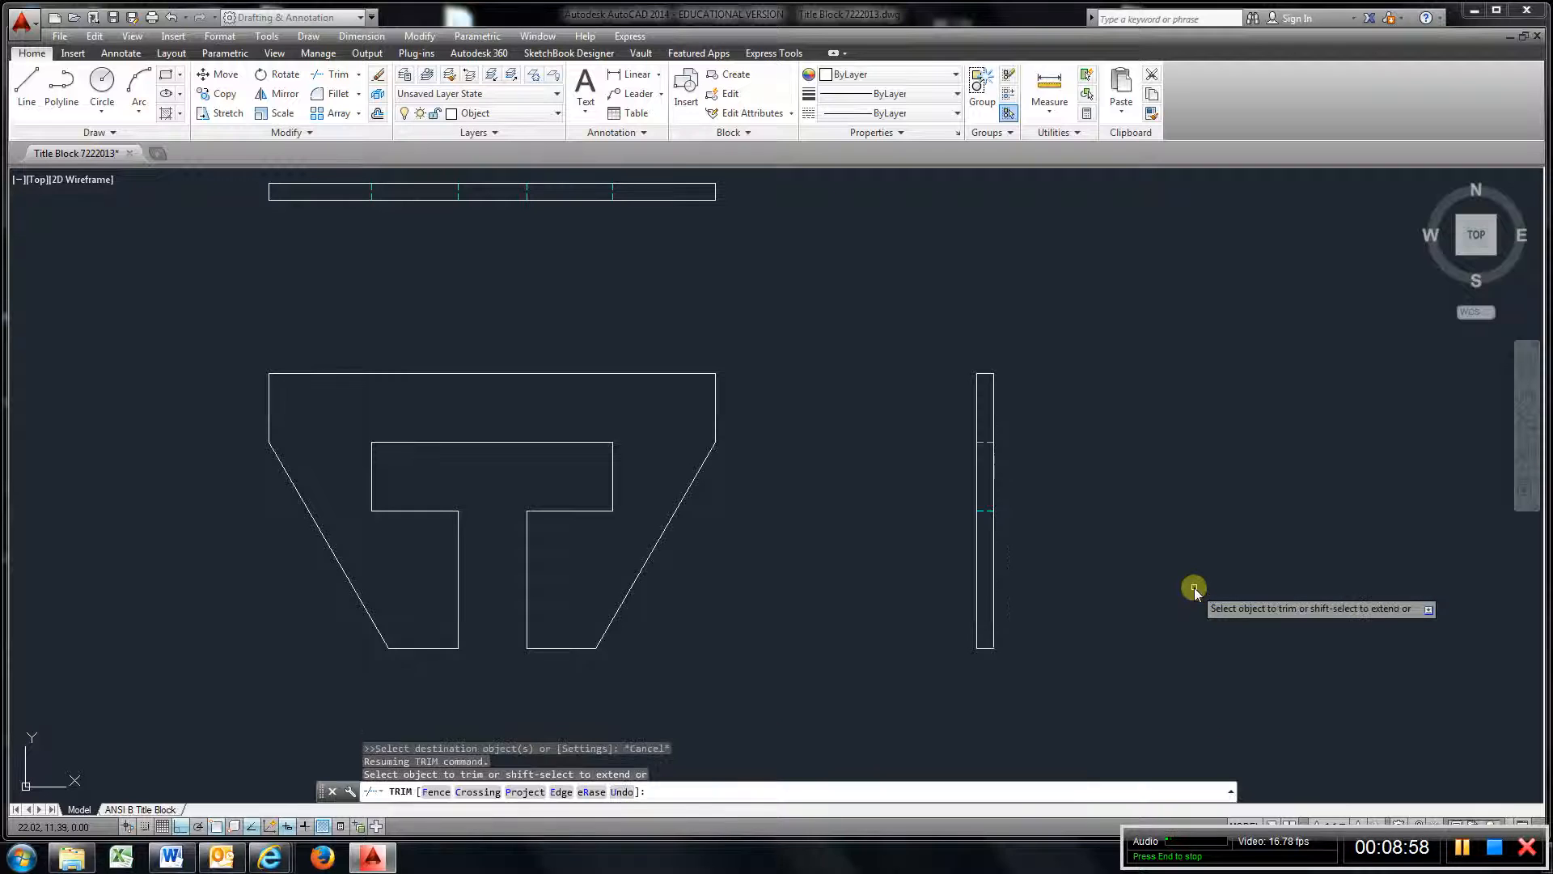
Make Dimension the current layer and add a vertical linear dimension for the side view's full height, placed to its right
scroll(652, 477, up, 4)
scroll(653, 477, down, 6)
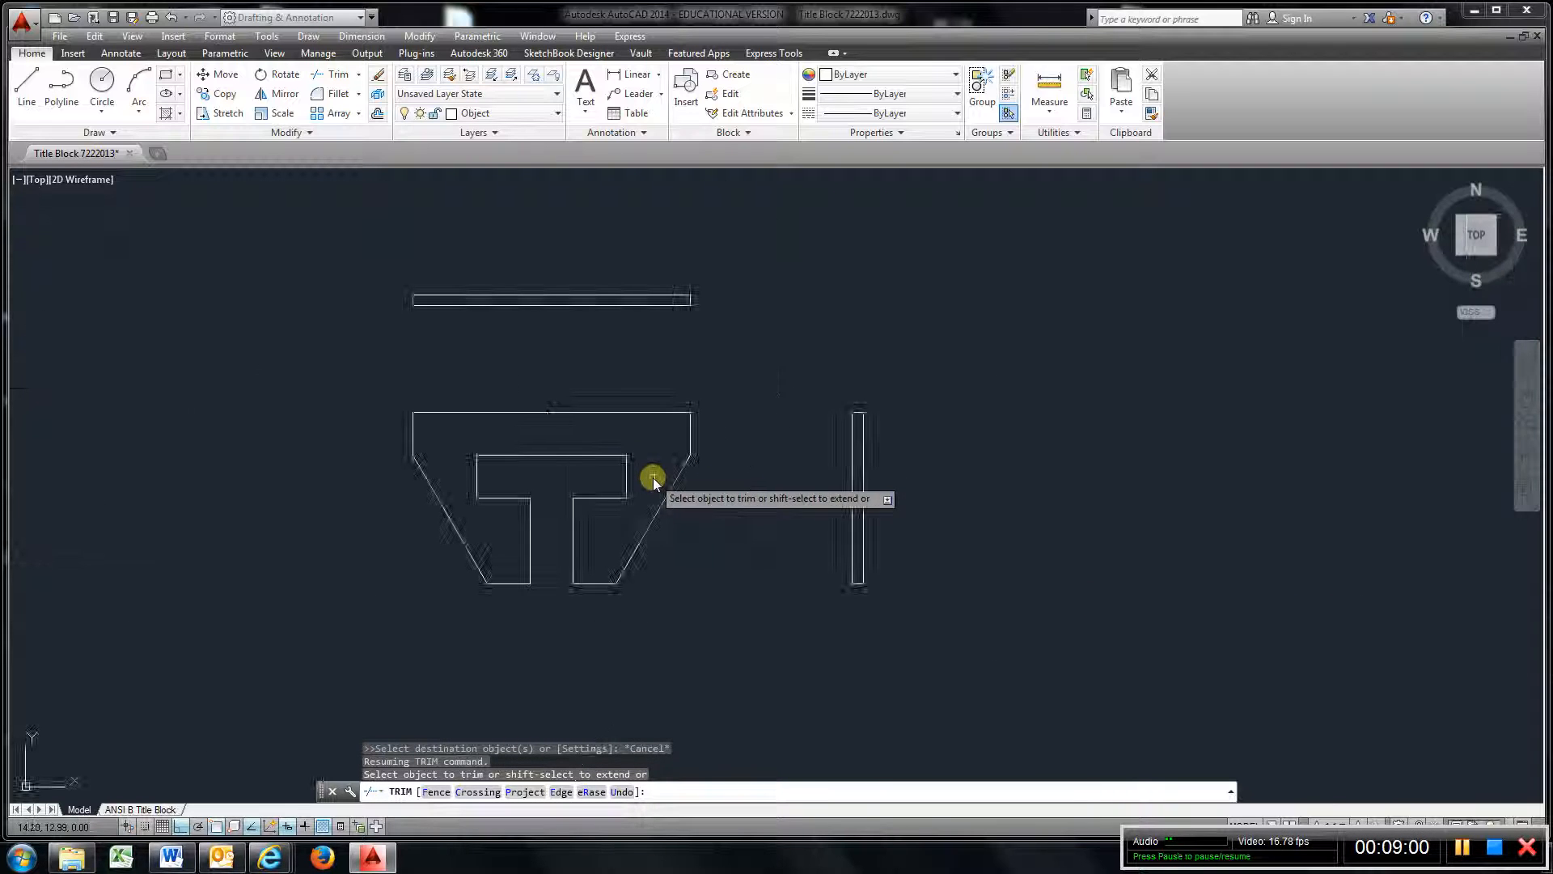
middle_drag(653, 477, 860, 526)
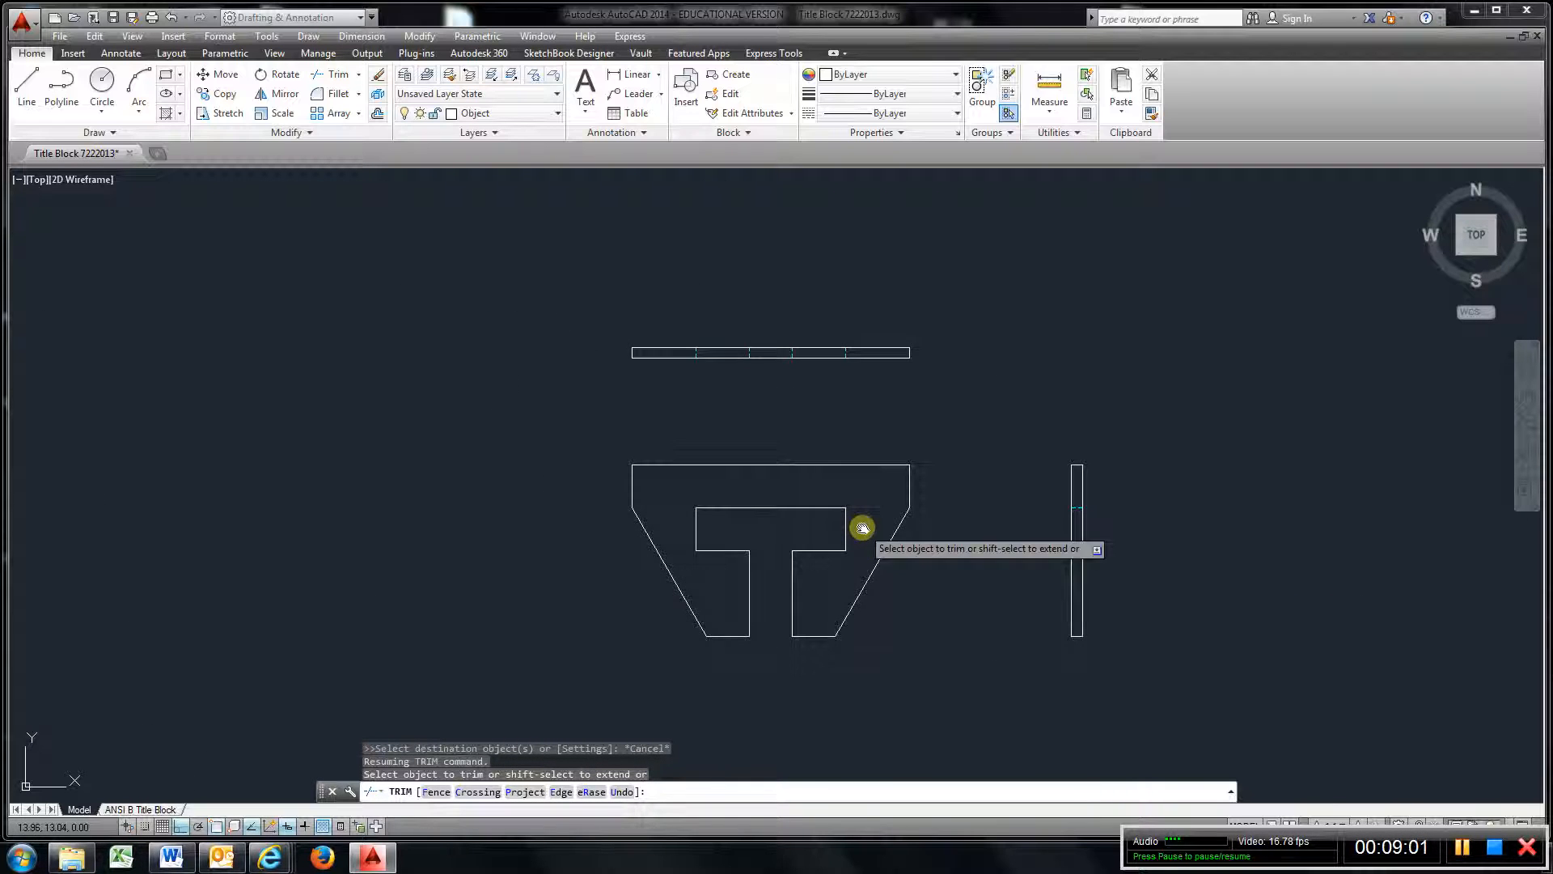
click(558, 115)
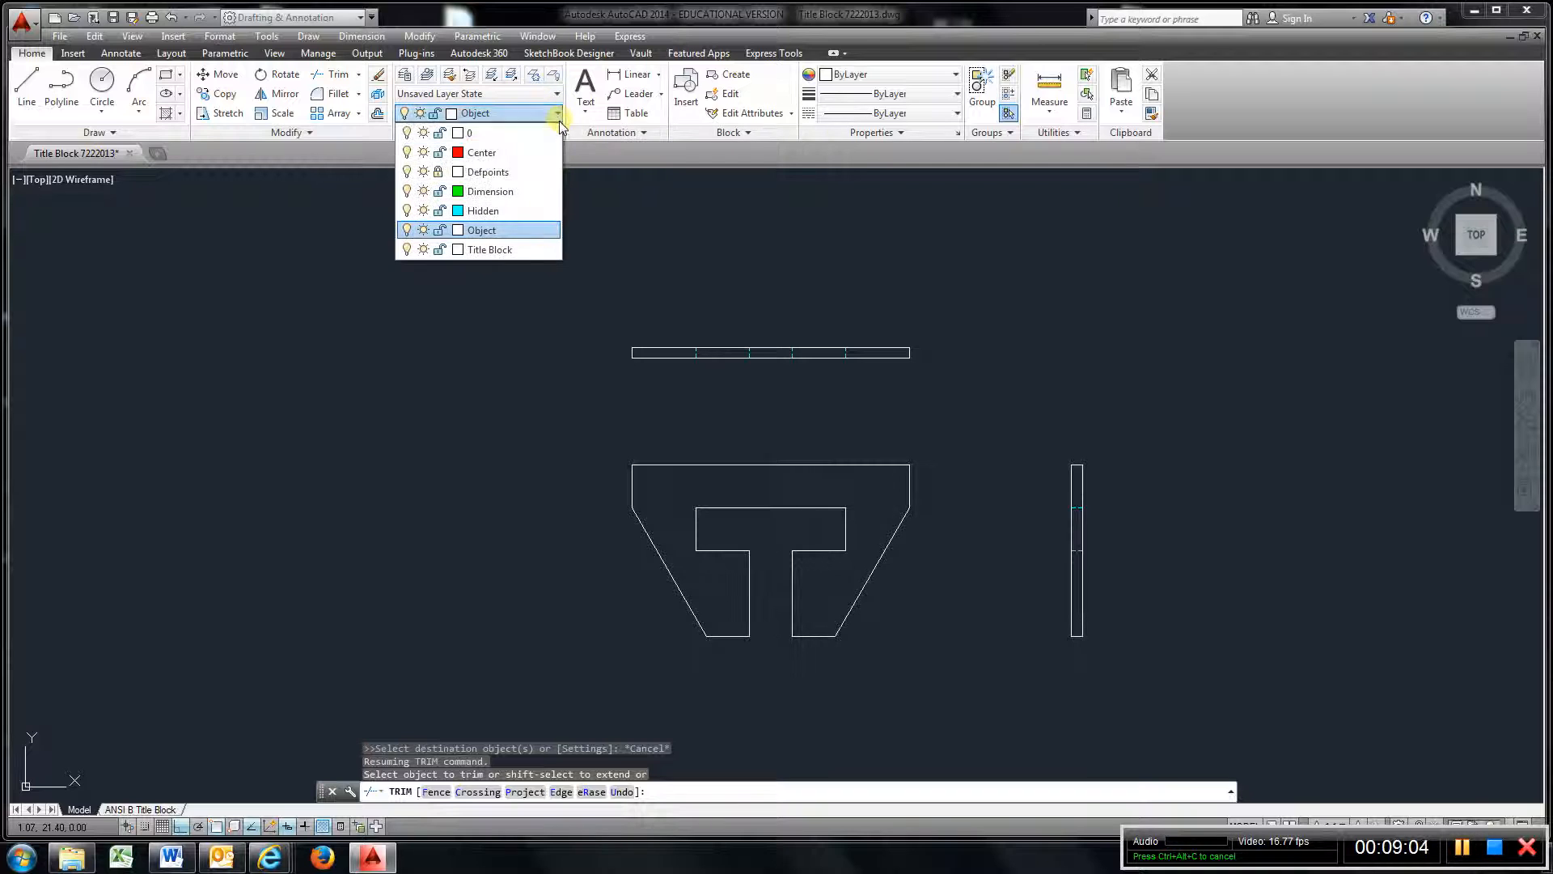
click(531, 192)
mouse_move(624, 376)
middle_down()
mouse_move(570, 400)
mouse_move(383, 387)
middle_up()
click(619, 78)
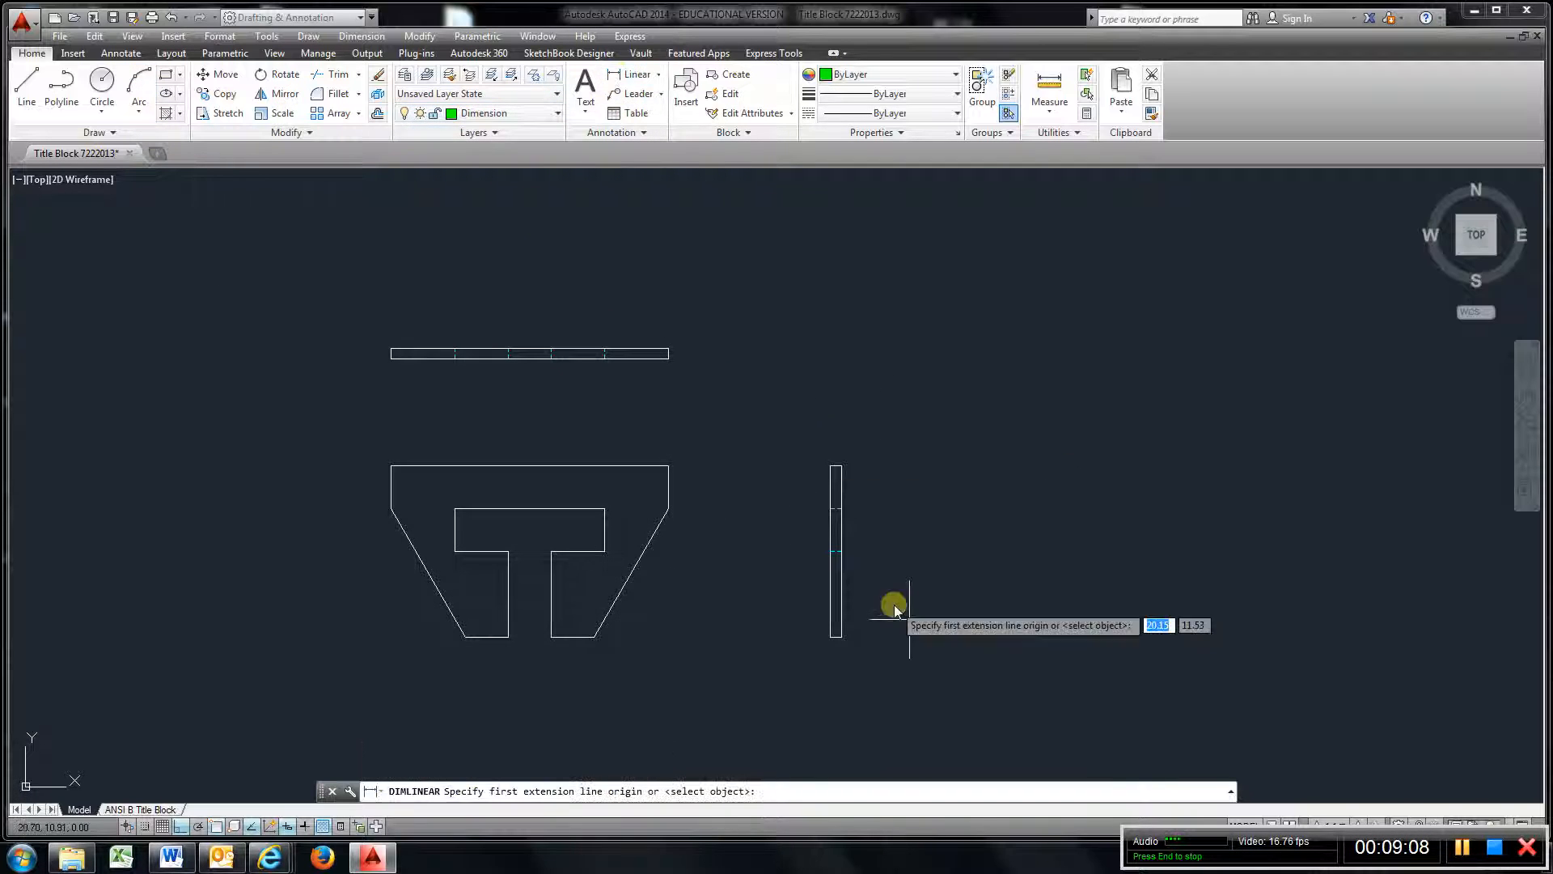
click(841, 637)
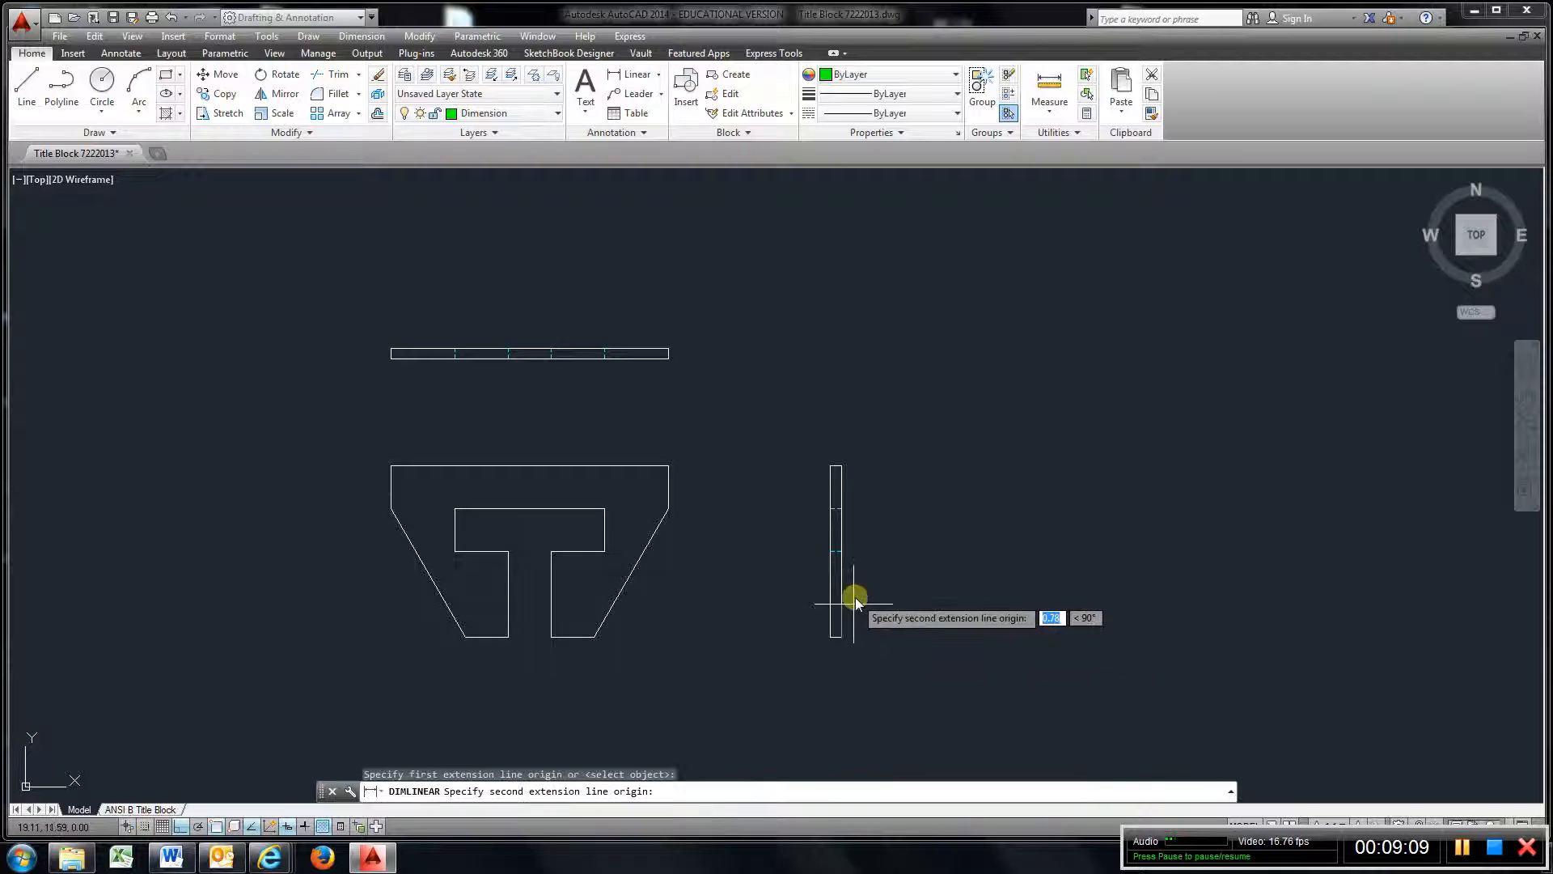
click(842, 465)
click(915, 493)
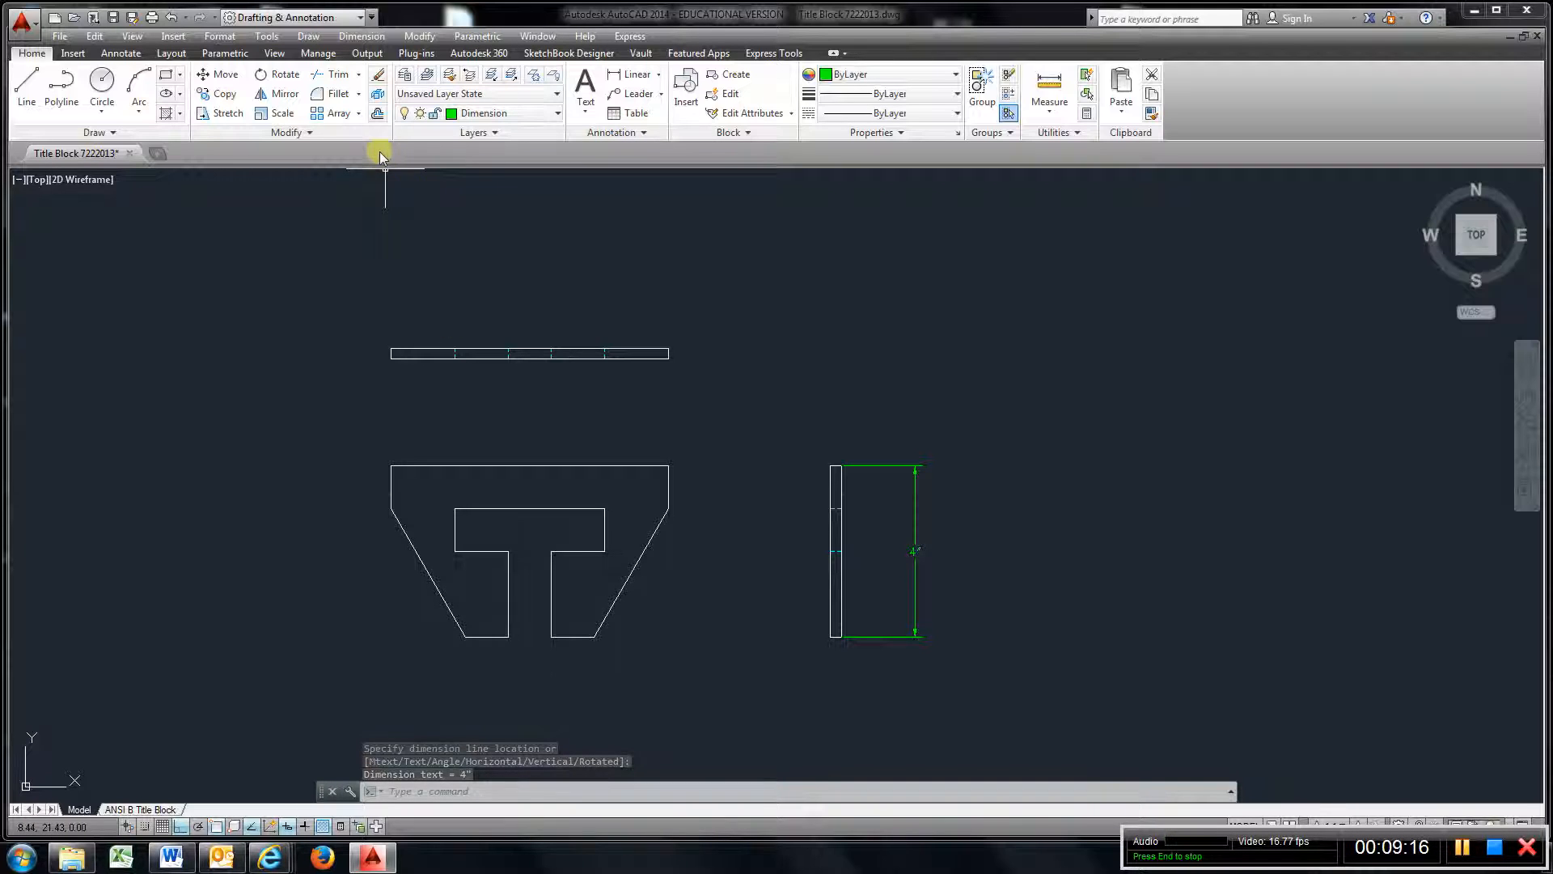
Modify the Standard dimension style's primary units to Decimal format with 0.00 precision
click(385, 36)
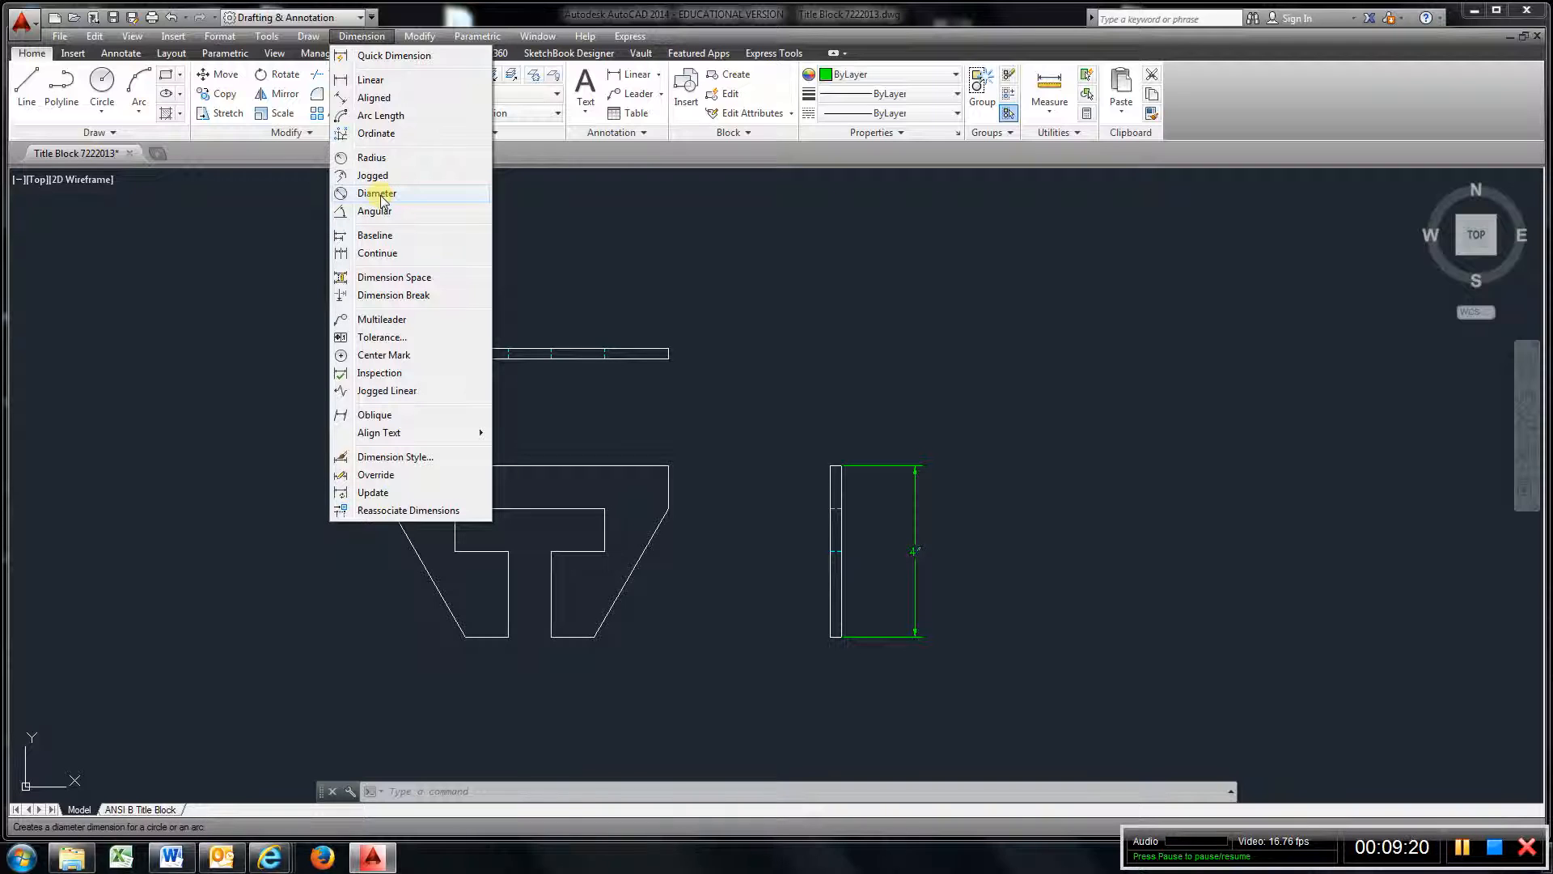
click(352, 34)
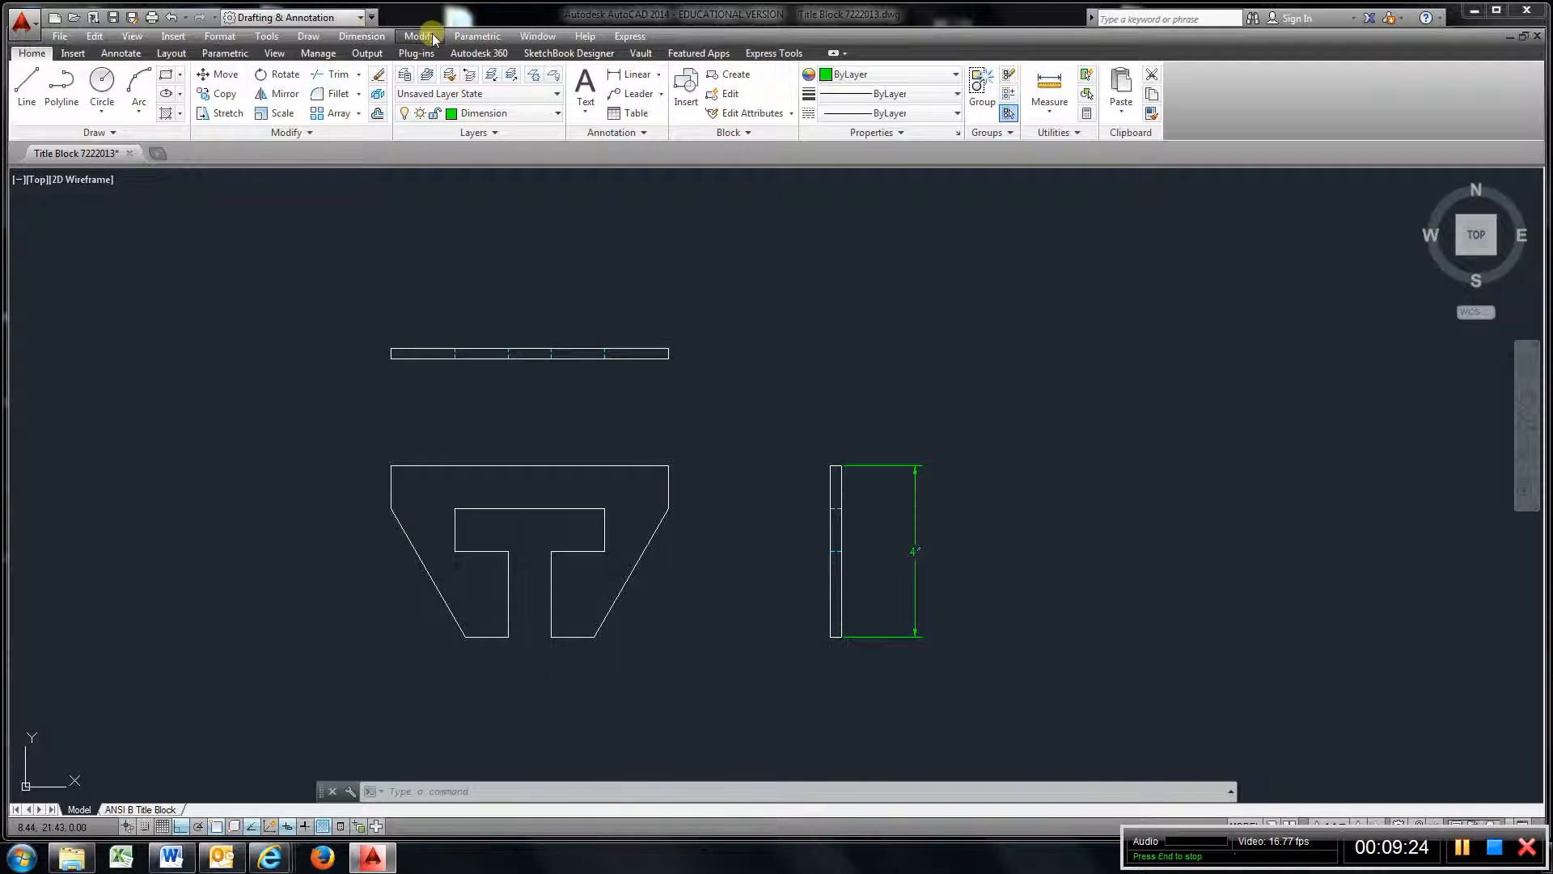
click(222, 37)
click(297, 224)
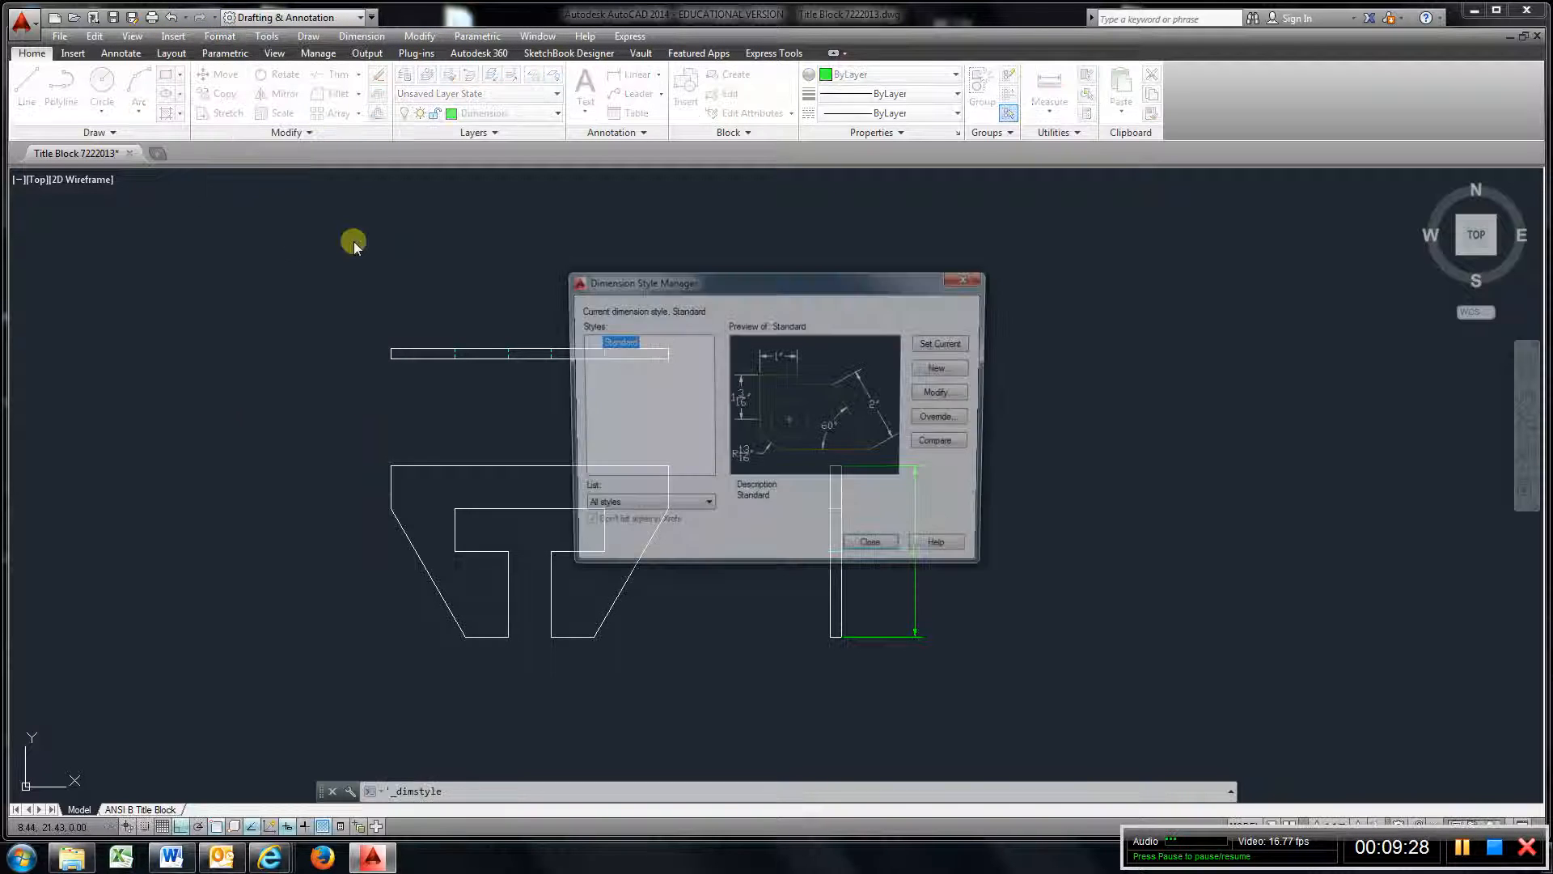
click(962, 396)
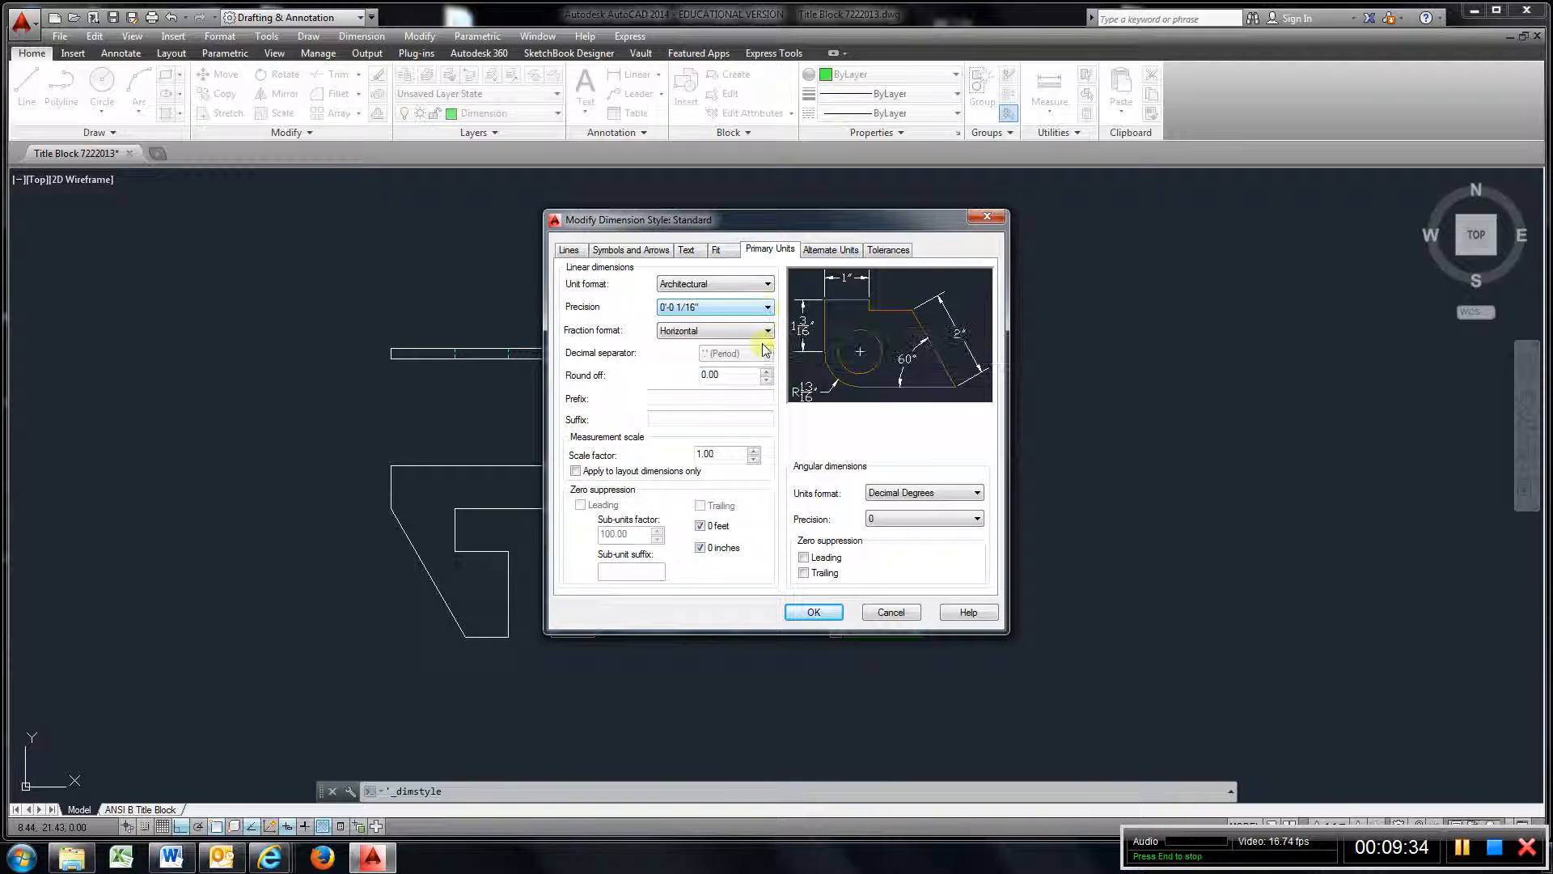
click(767, 308)
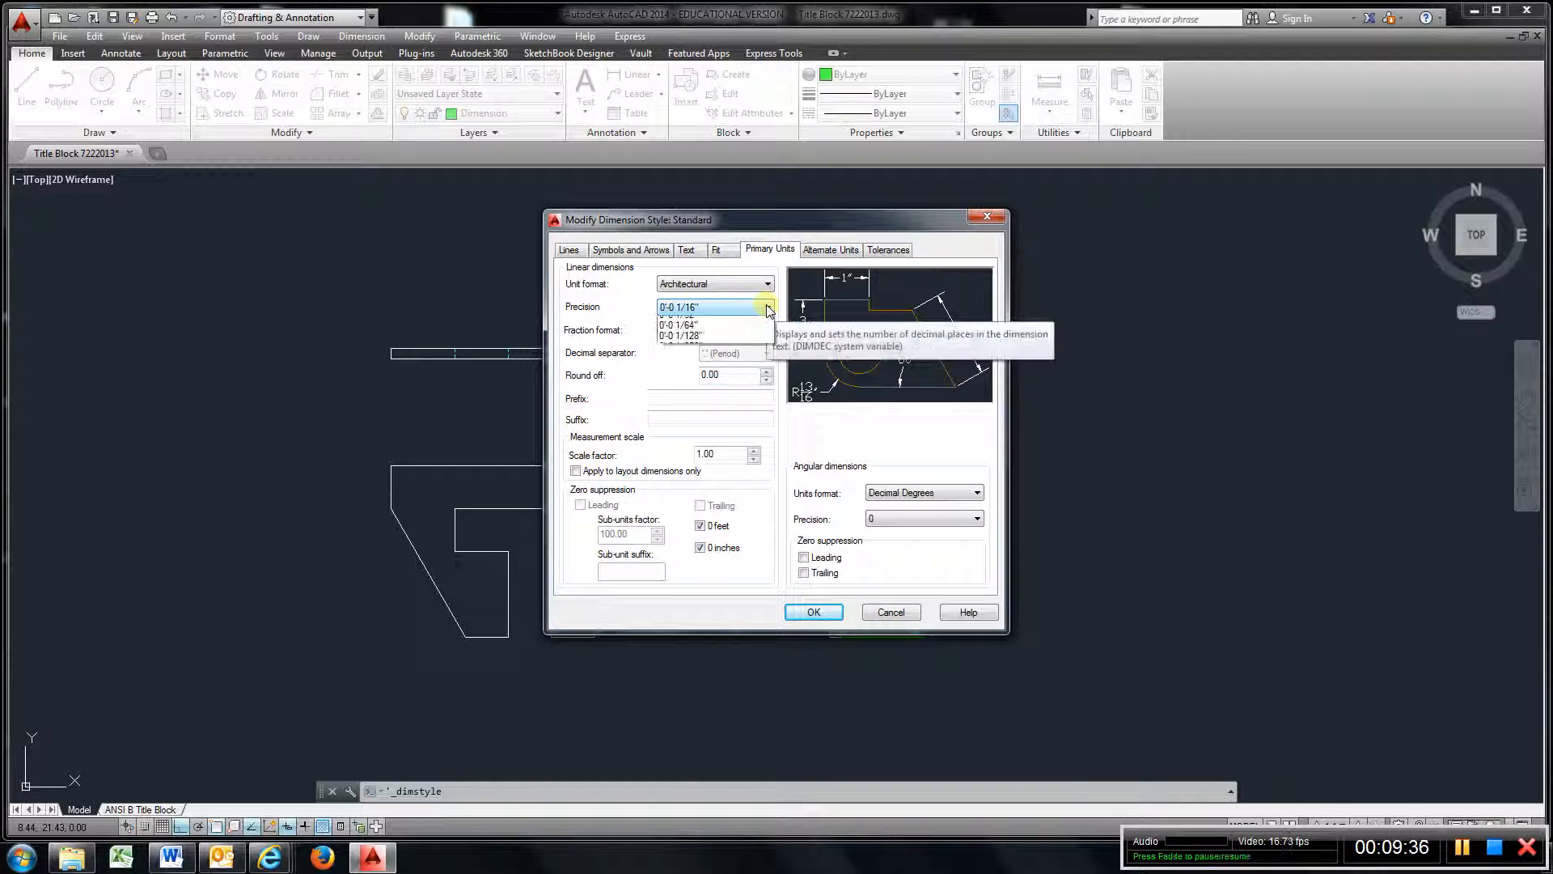
click(767, 308)
click(766, 284)
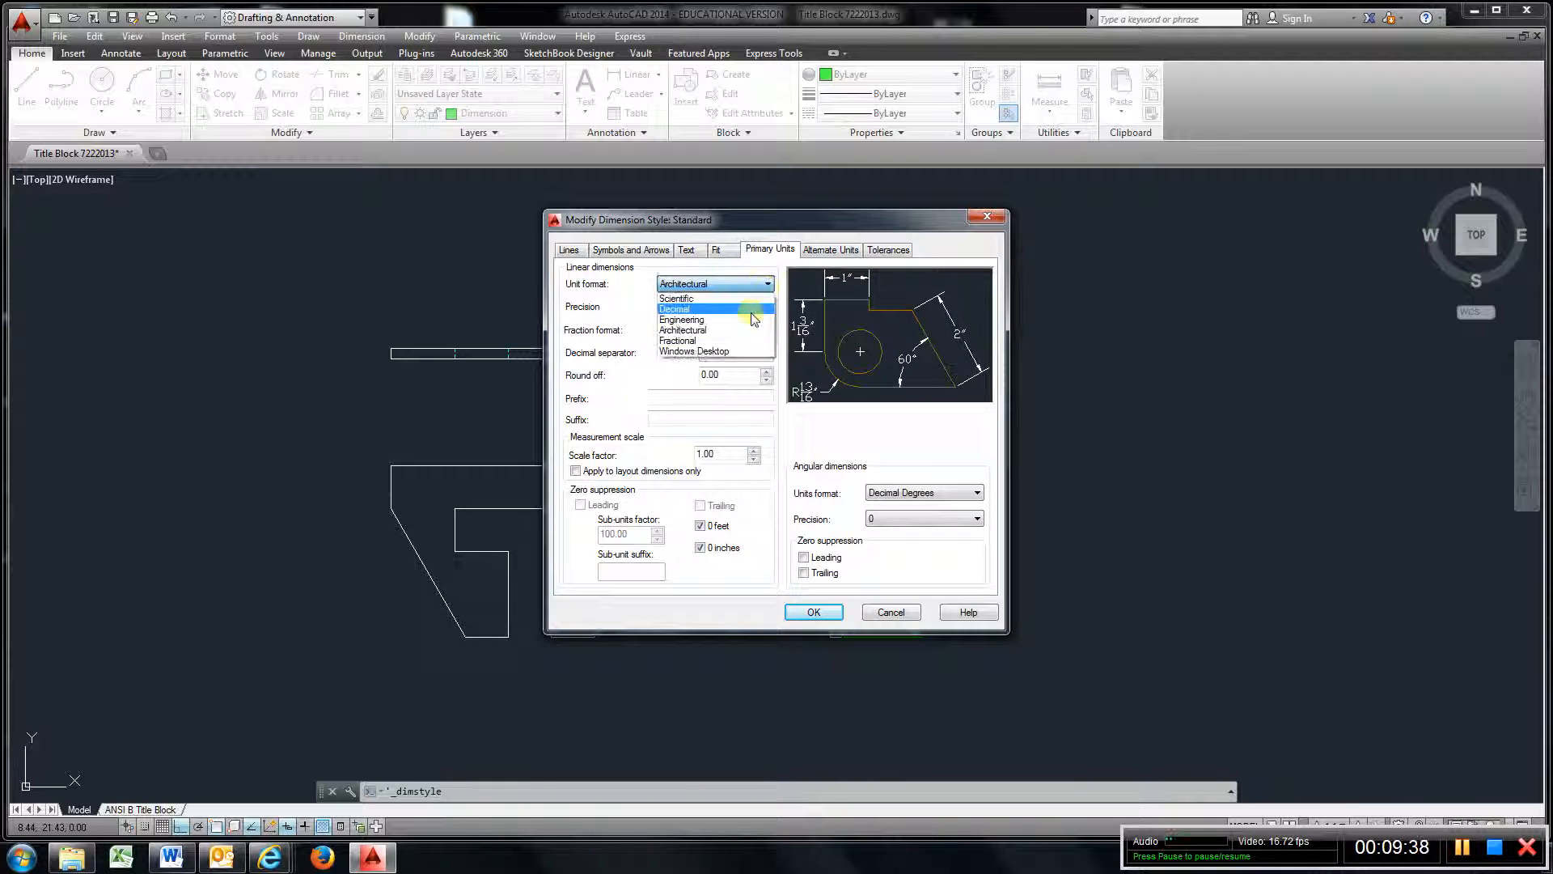
click(752, 310)
click(766, 307)
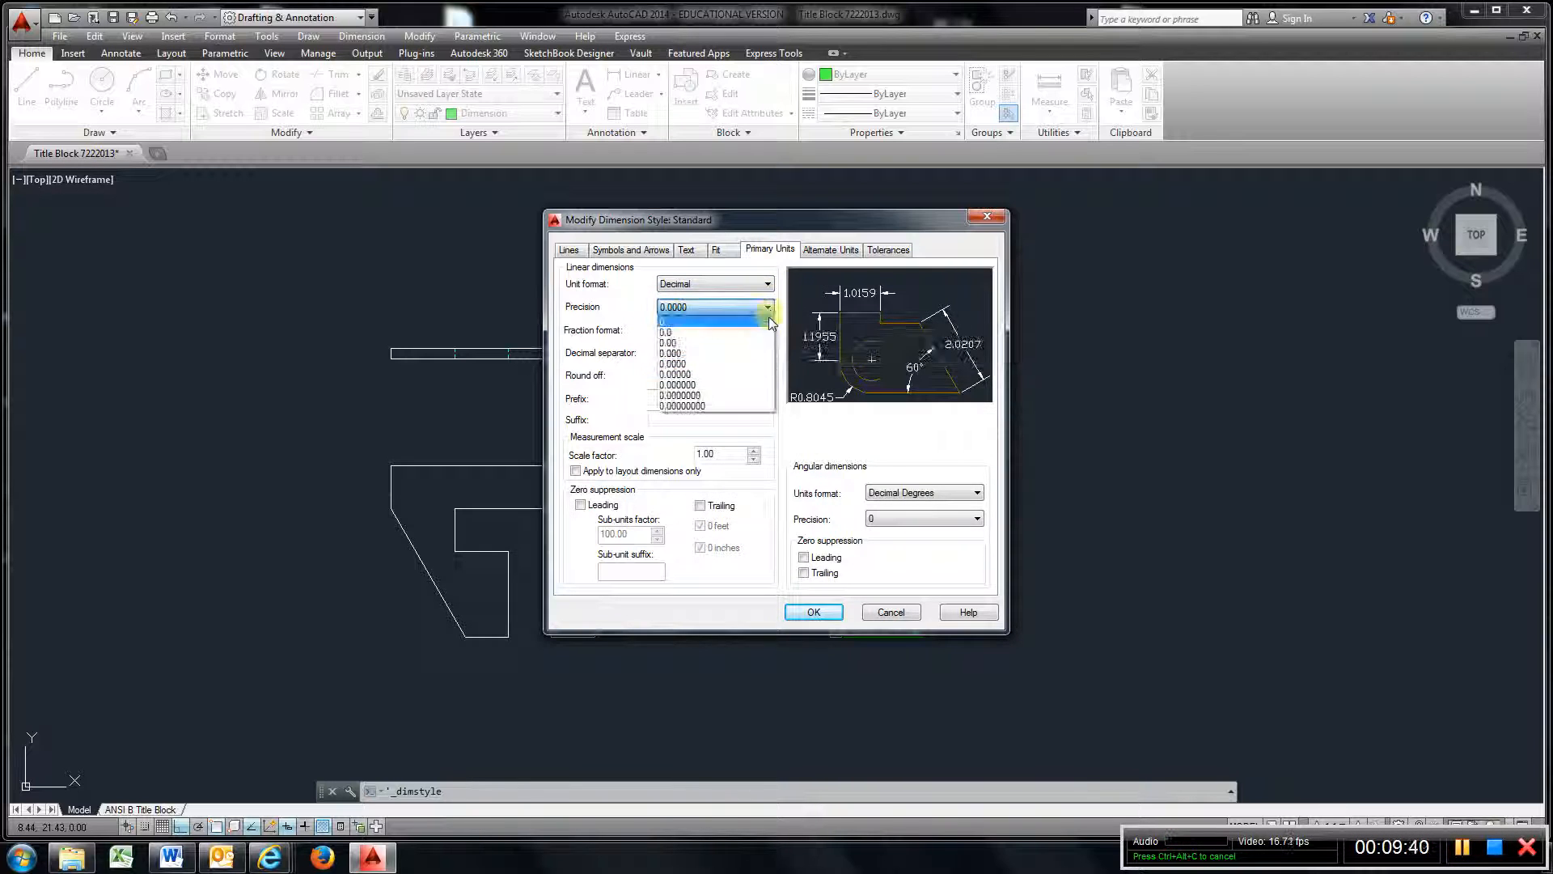
click(759, 343)
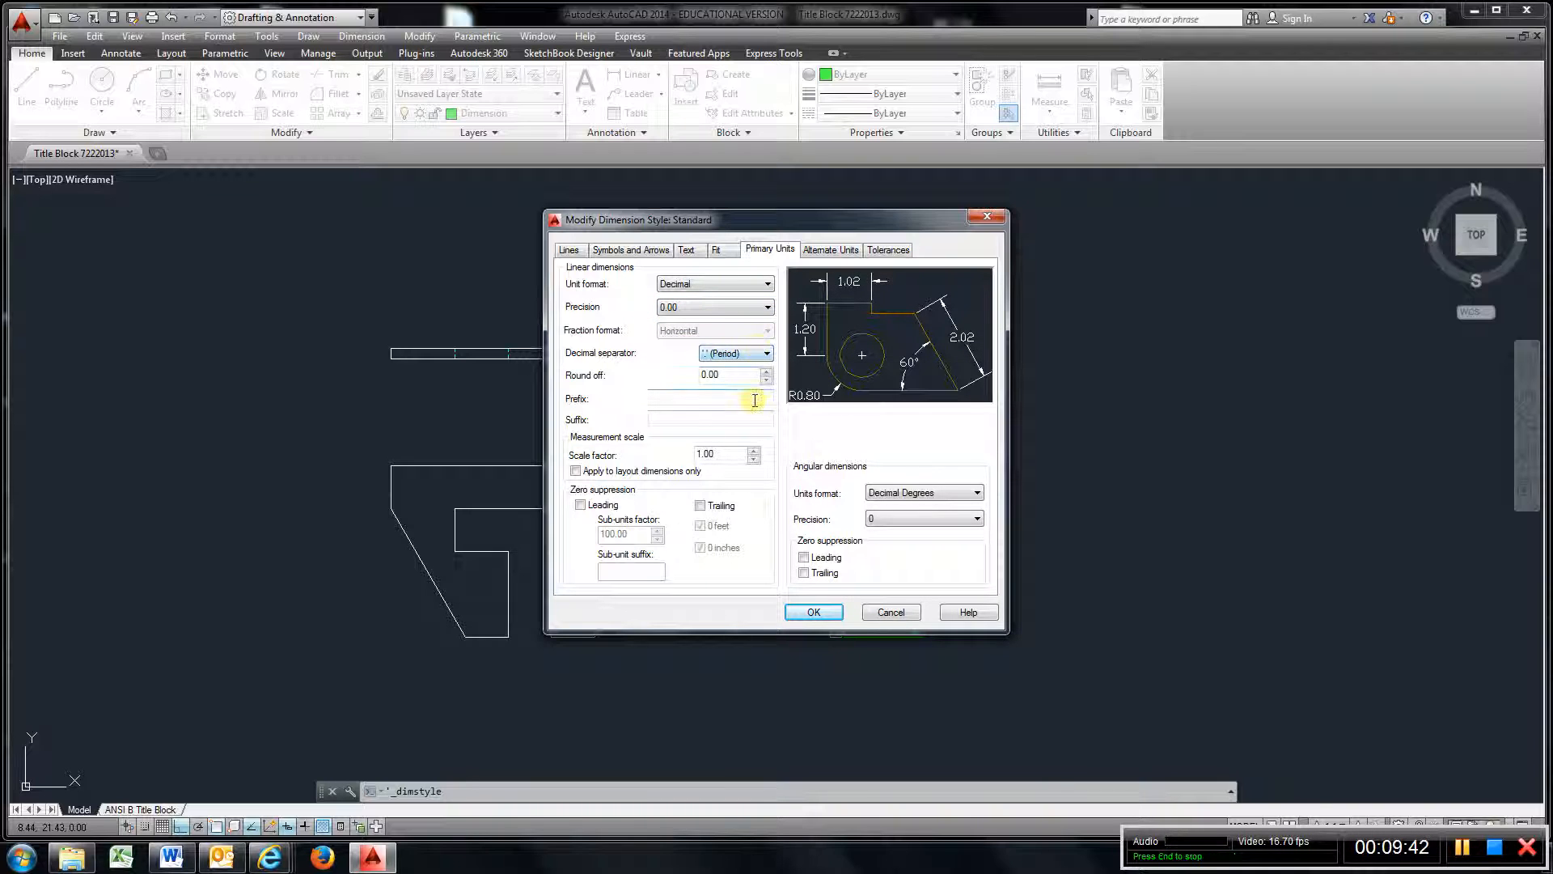
click(819, 611)
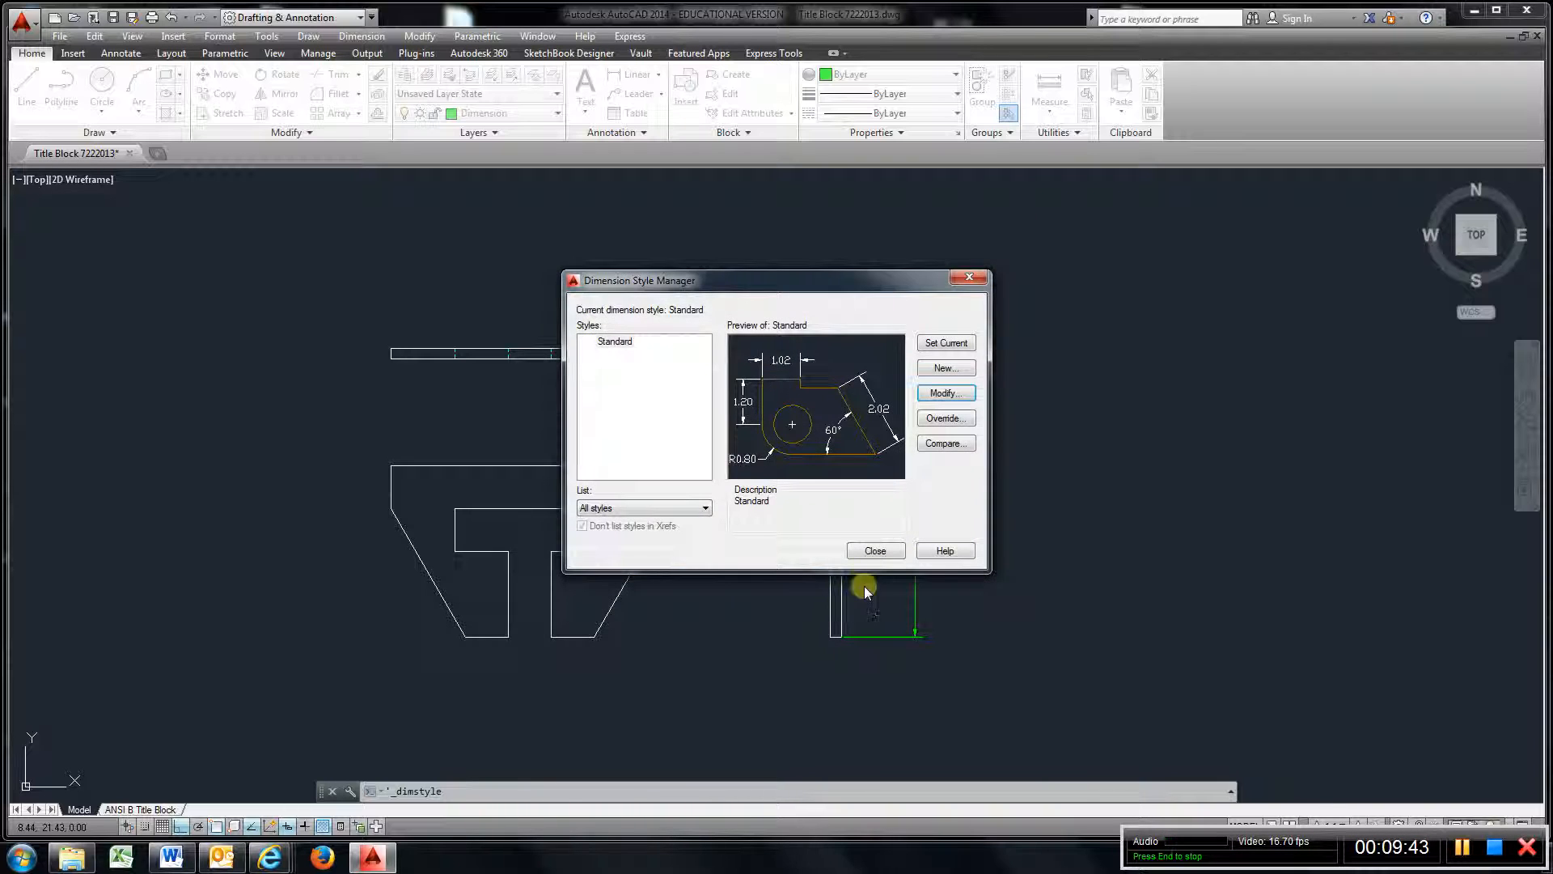
click(875, 550)
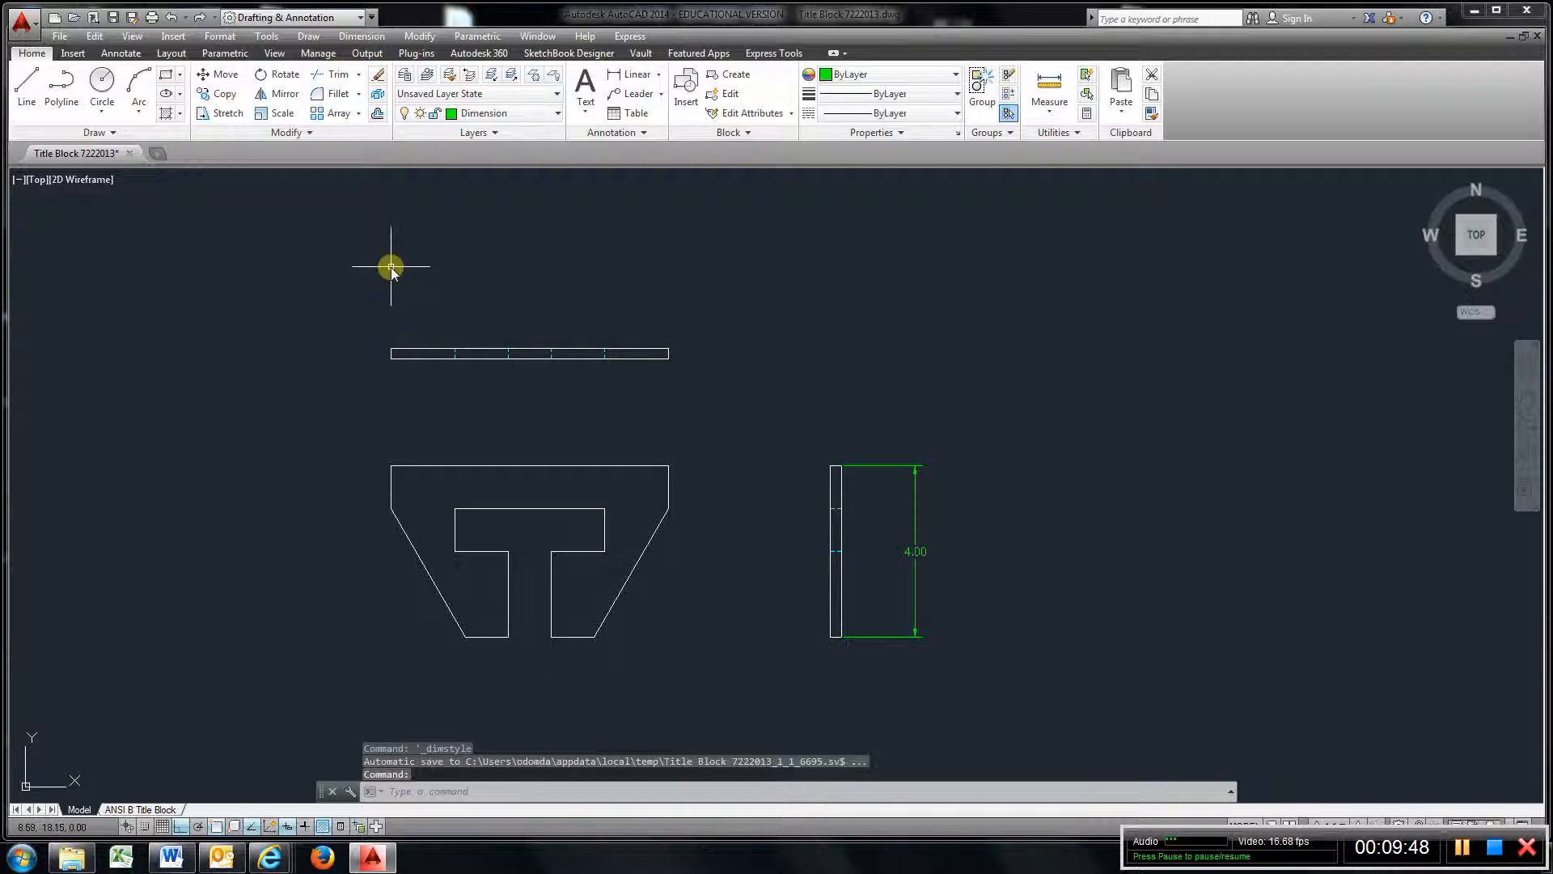
Add a vertical linear dimension for the top view's thickness at its left end, placed to the left of the view
click(632, 74)
click(389, 358)
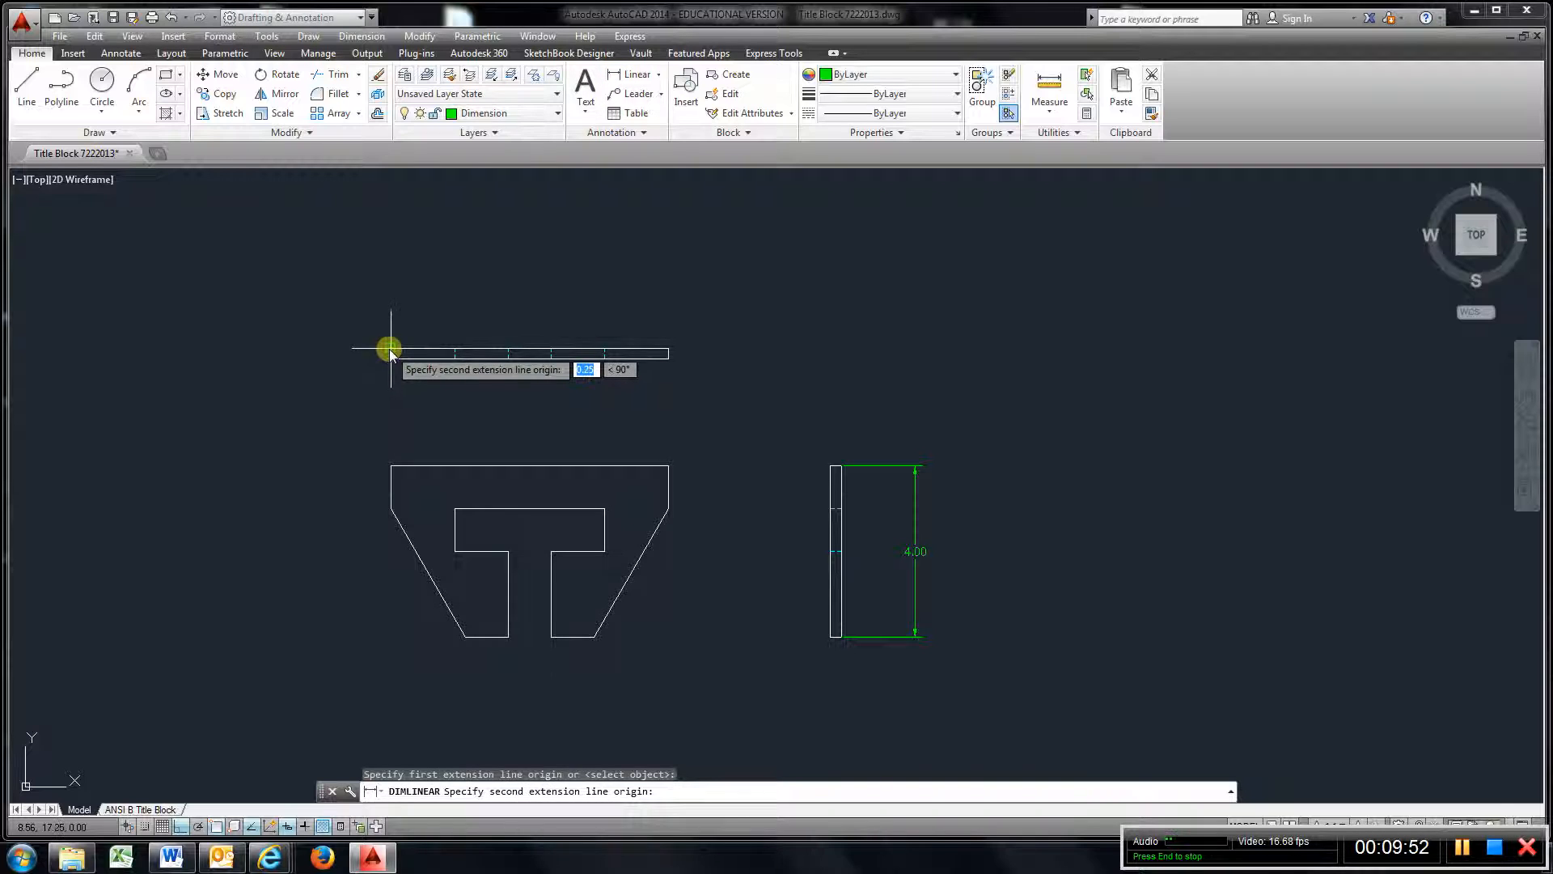
click(390, 349)
click(343, 356)
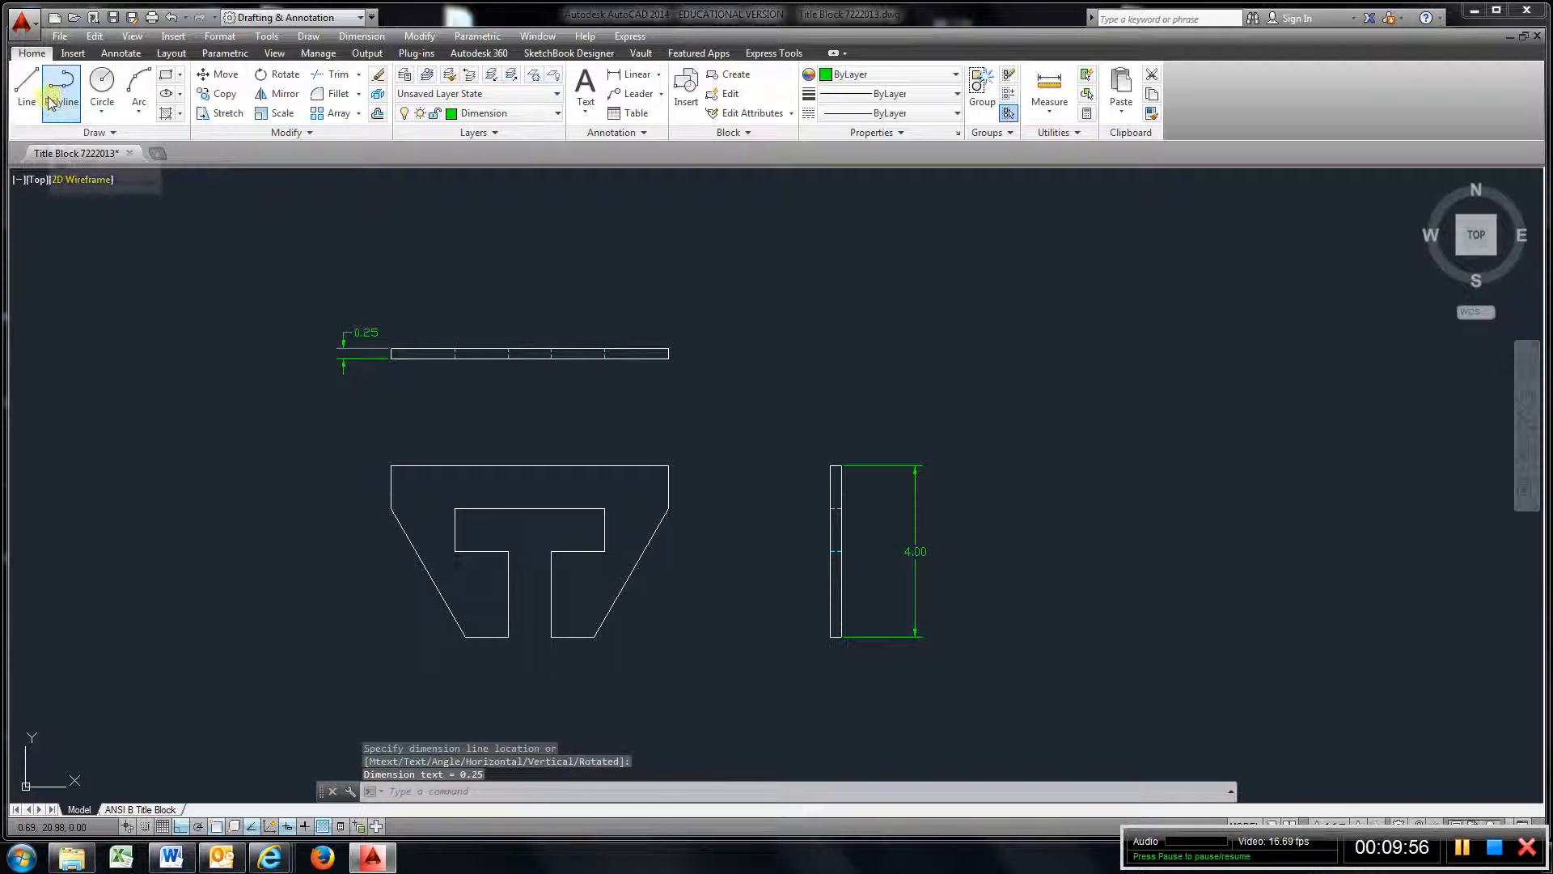
Dimension the horizontal distance from the front view's left side to the outer corner of its left foot, placed below the view
click(609, 76)
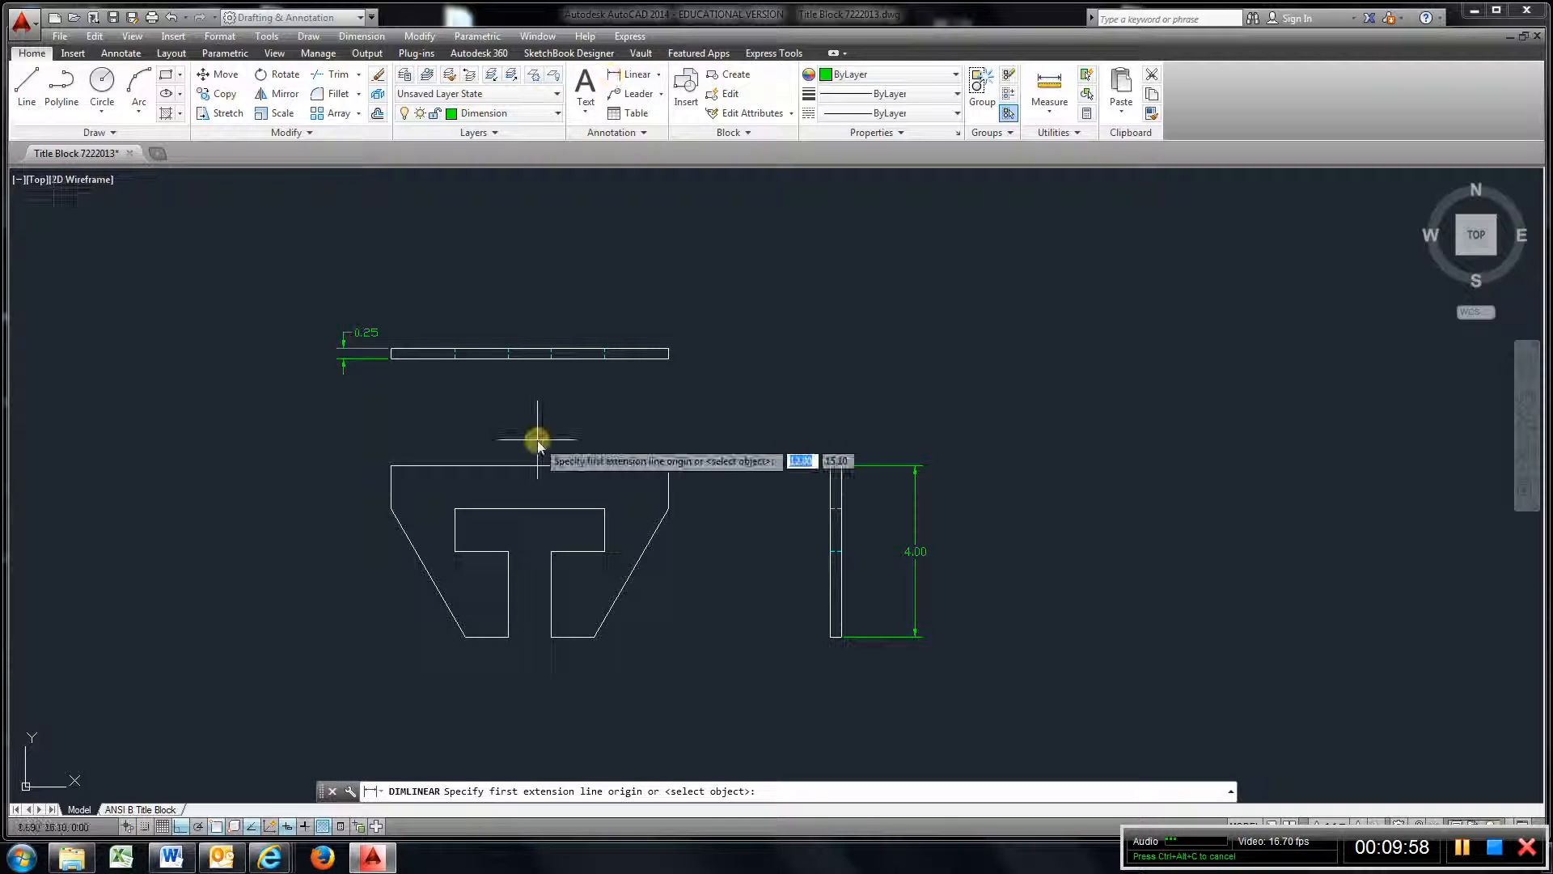
click(390, 509)
click(461, 637)
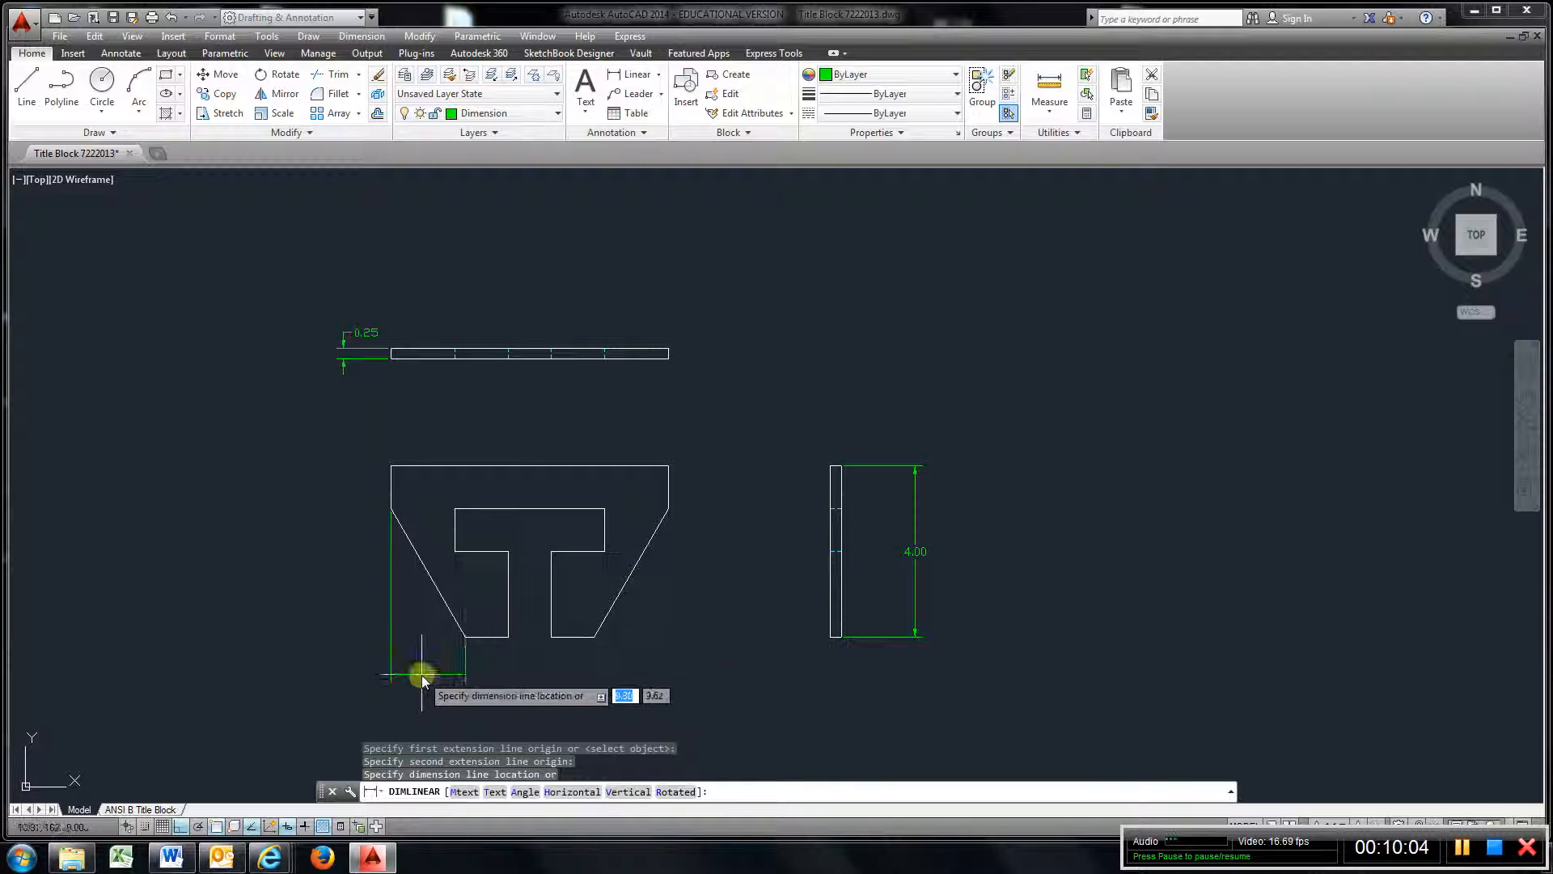
click(422, 674)
Dimension the horizontal distance from the front view's left side to the left foot's inner corner, placed below the existing foot dimension
middle_drag(474, 500, 478, 358)
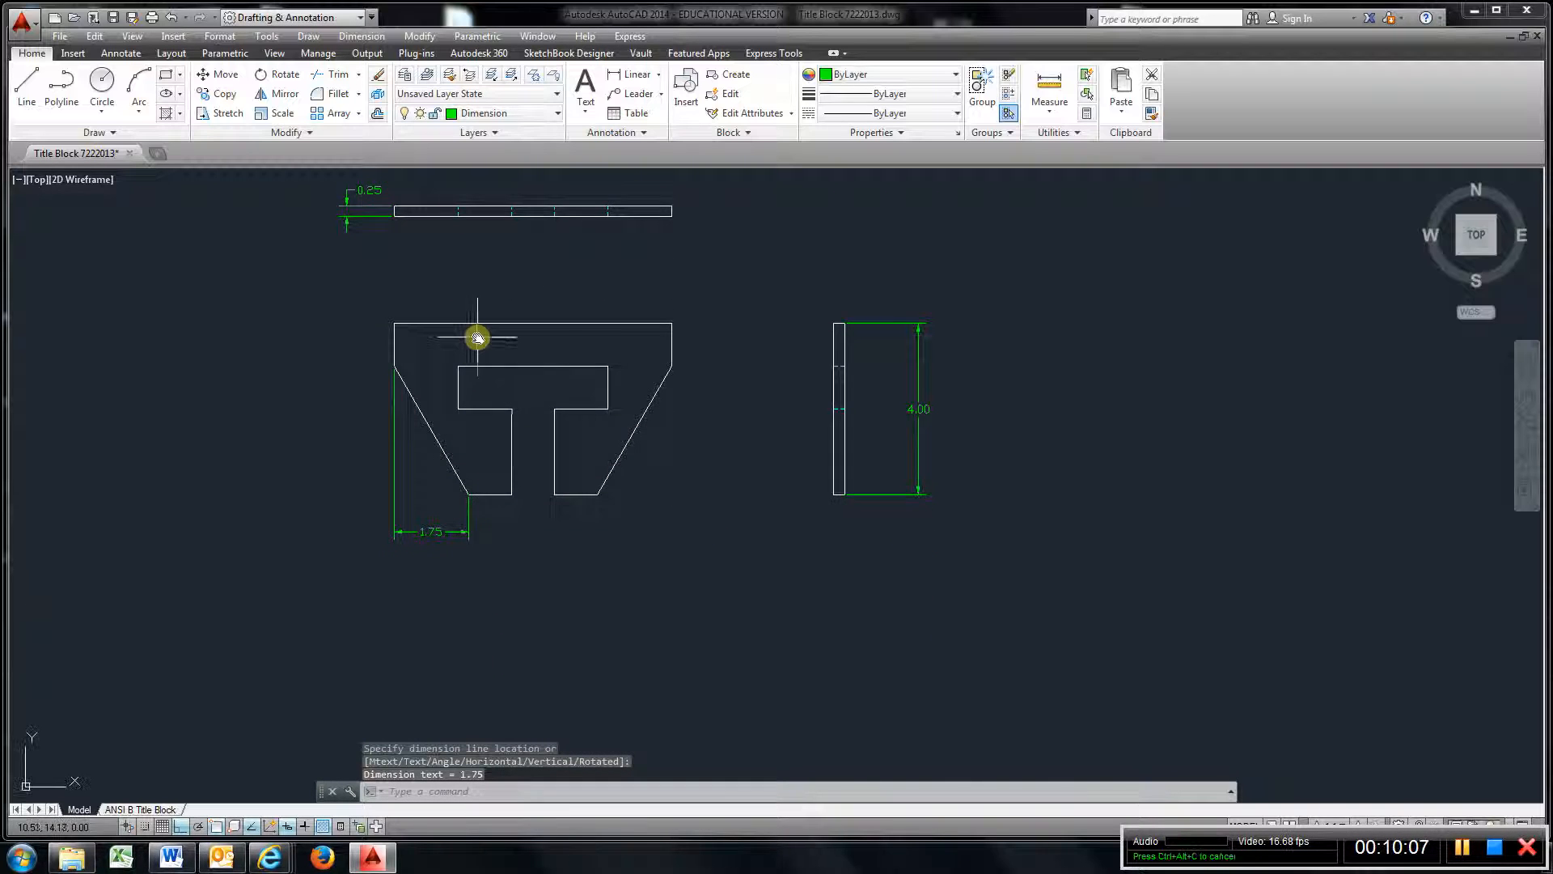
click(622, 79)
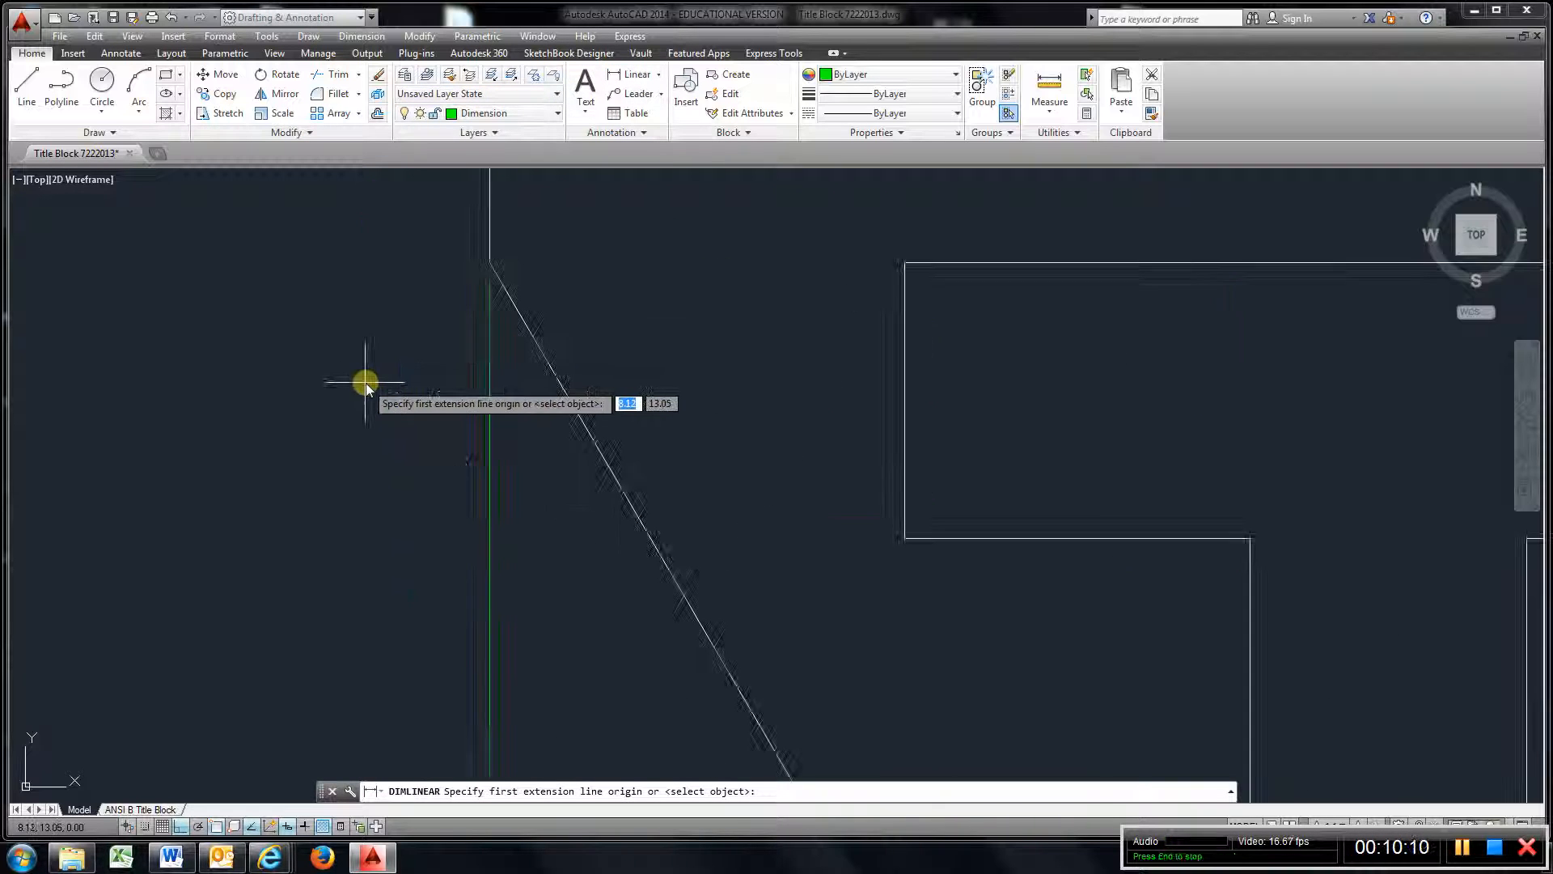
click(490, 262)
scroll(566, 425, down, 4)
scroll(566, 424, down, 3)
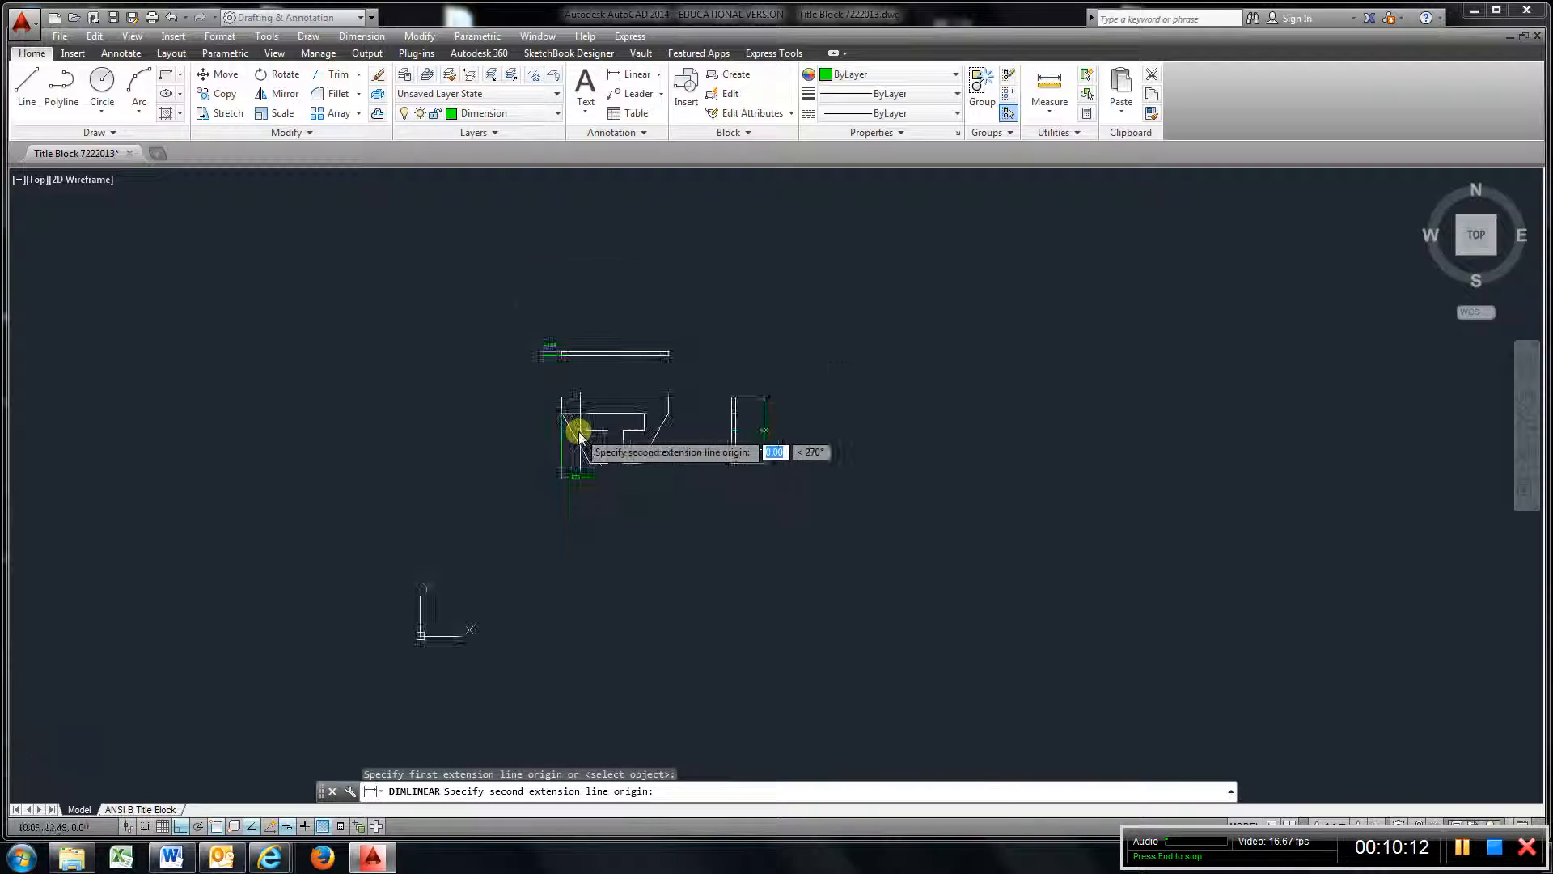
click(597, 490)
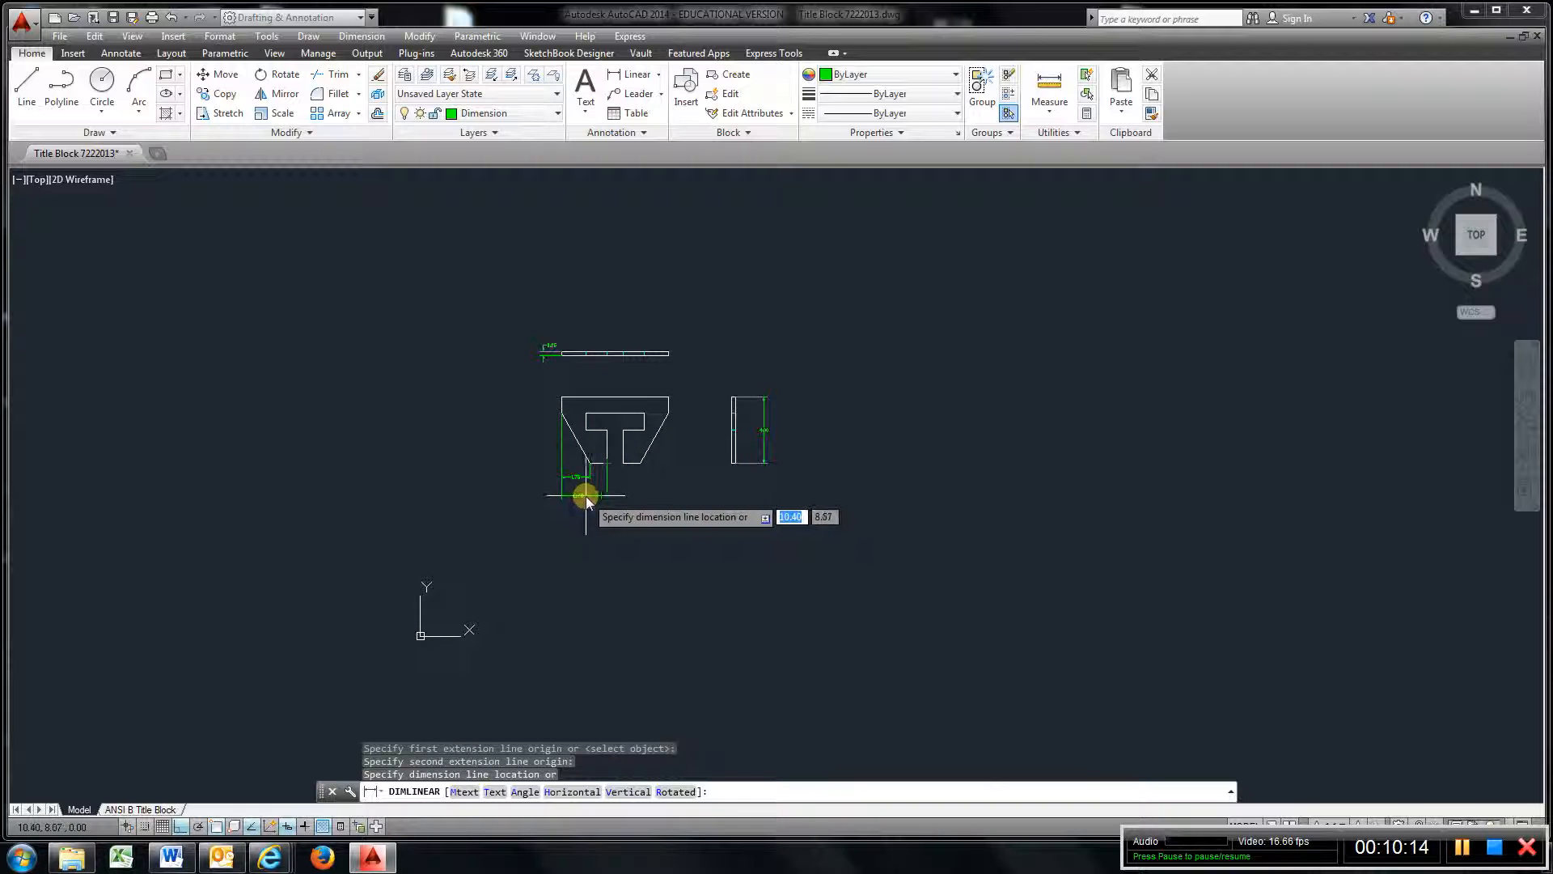
scroll(585, 495, up, 8)
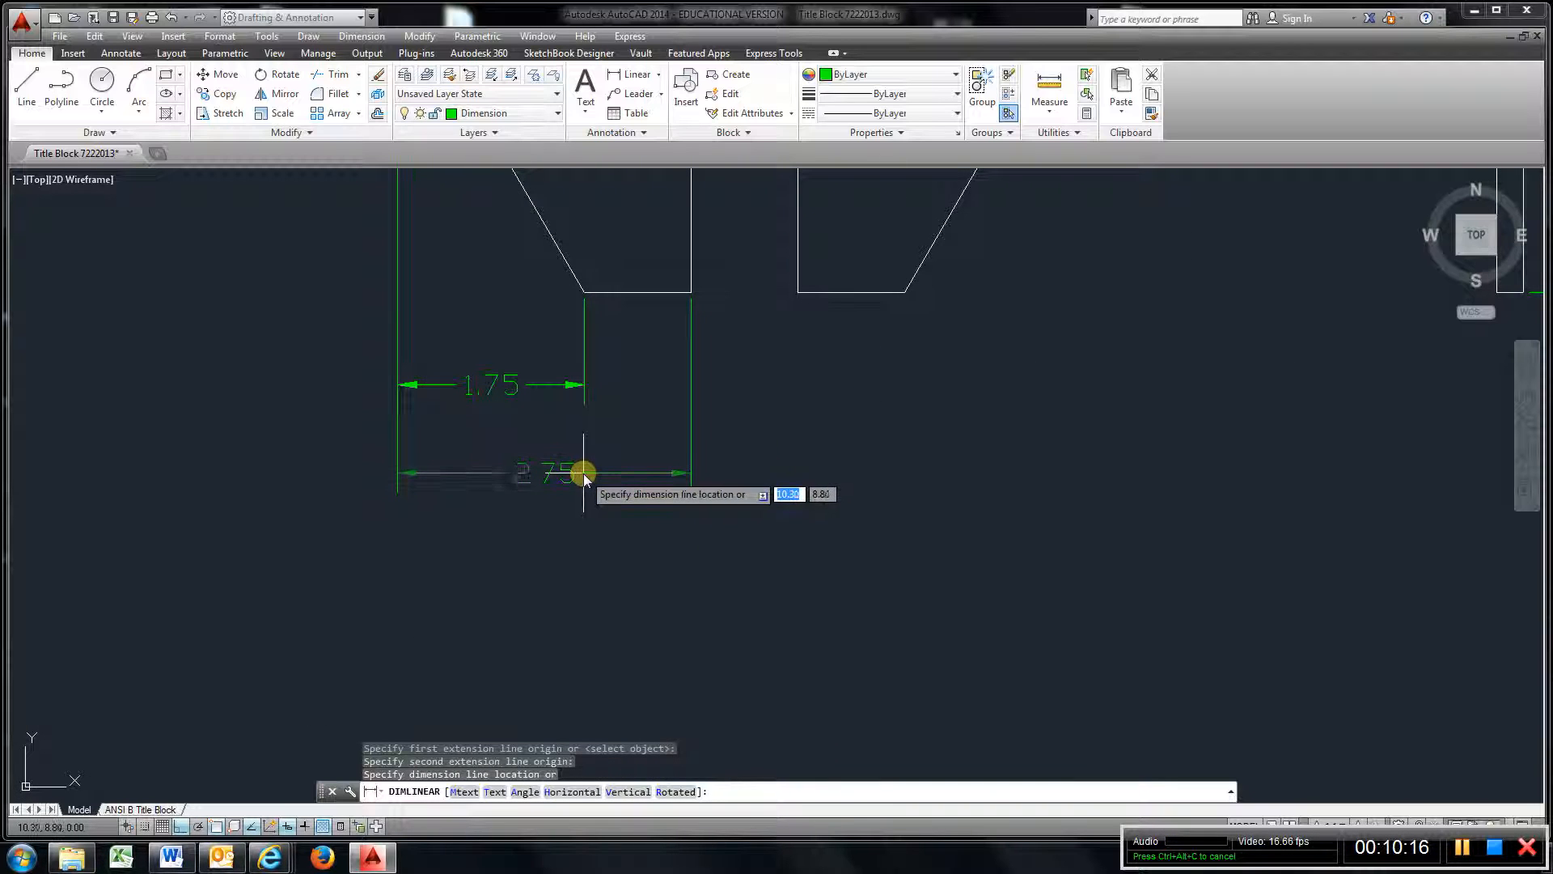
click(584, 469)
Add a horizontal linear dimension for the width of the T-slot's crossbar, placed just above the front view
scroll(694, 462, down, 3)
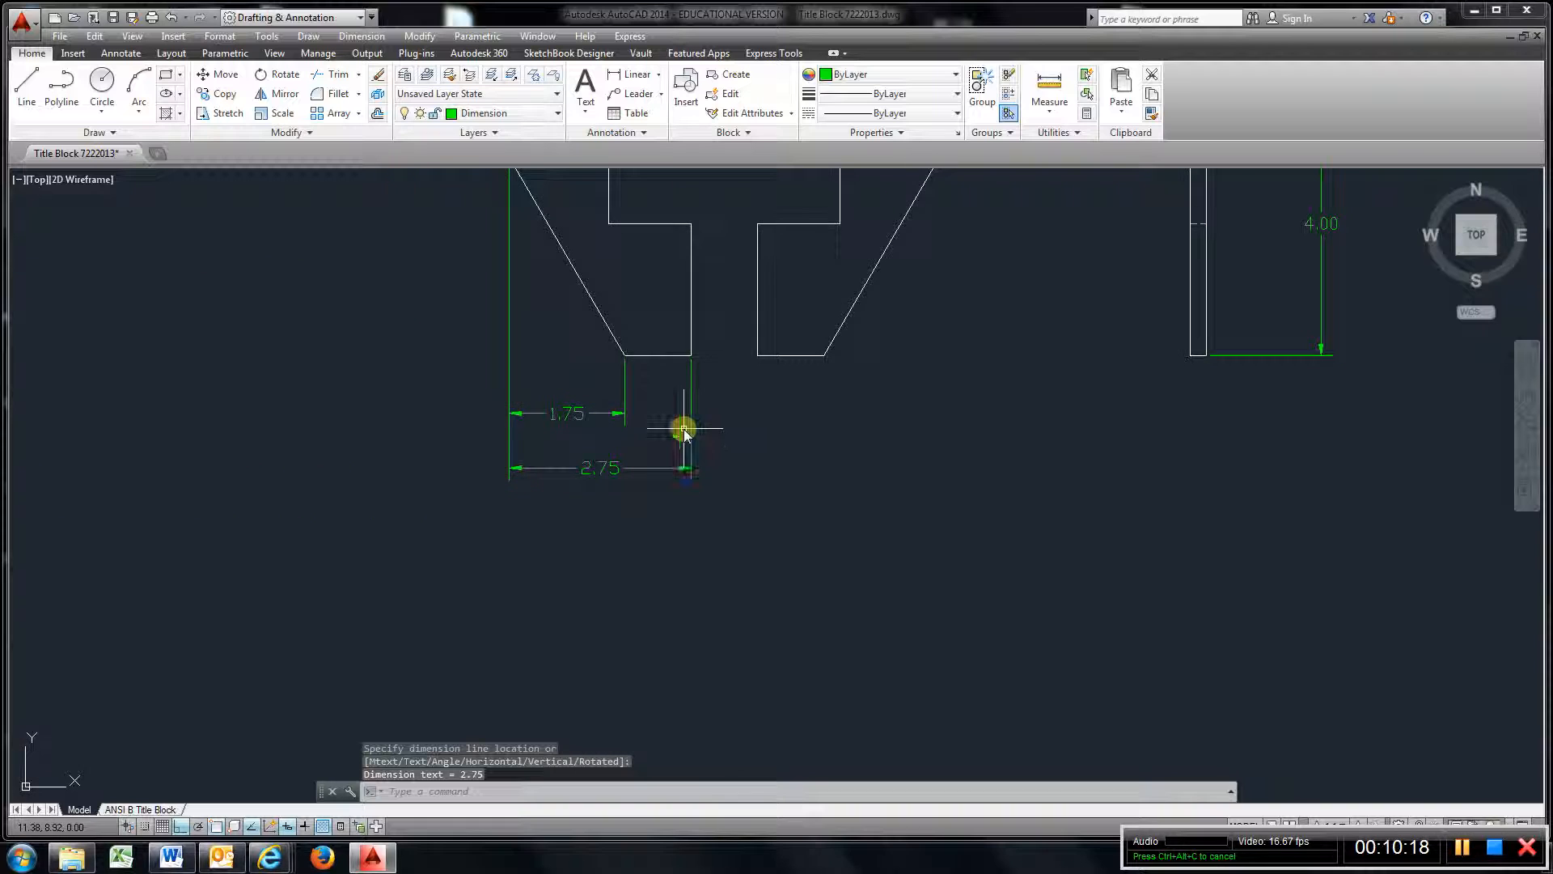
scroll(688, 441, down, 2)
scroll(724, 529, up, 2)
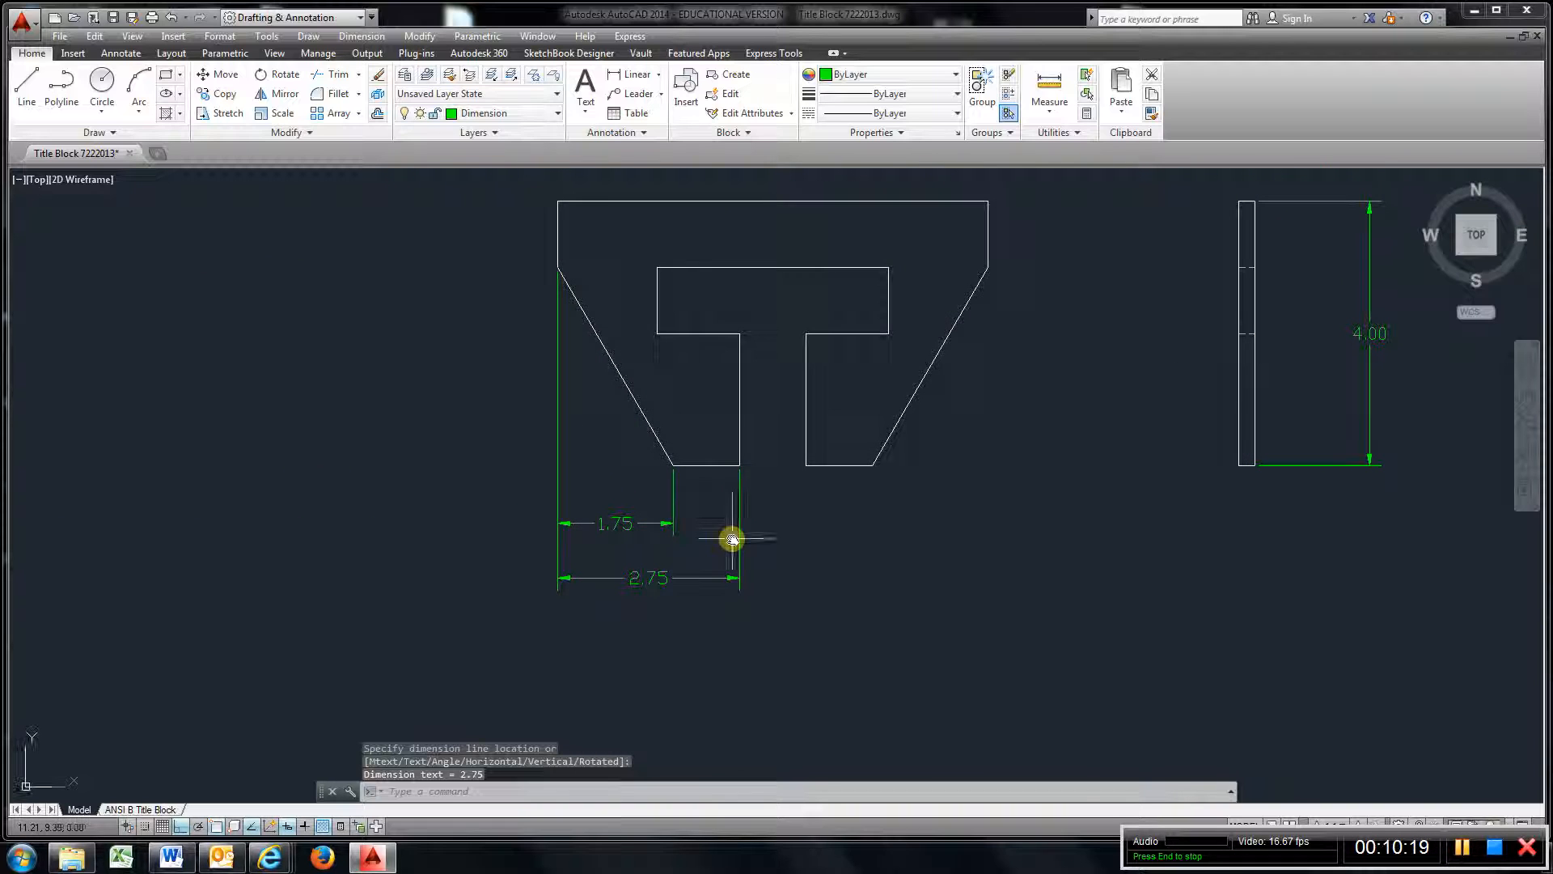
click(632, 76)
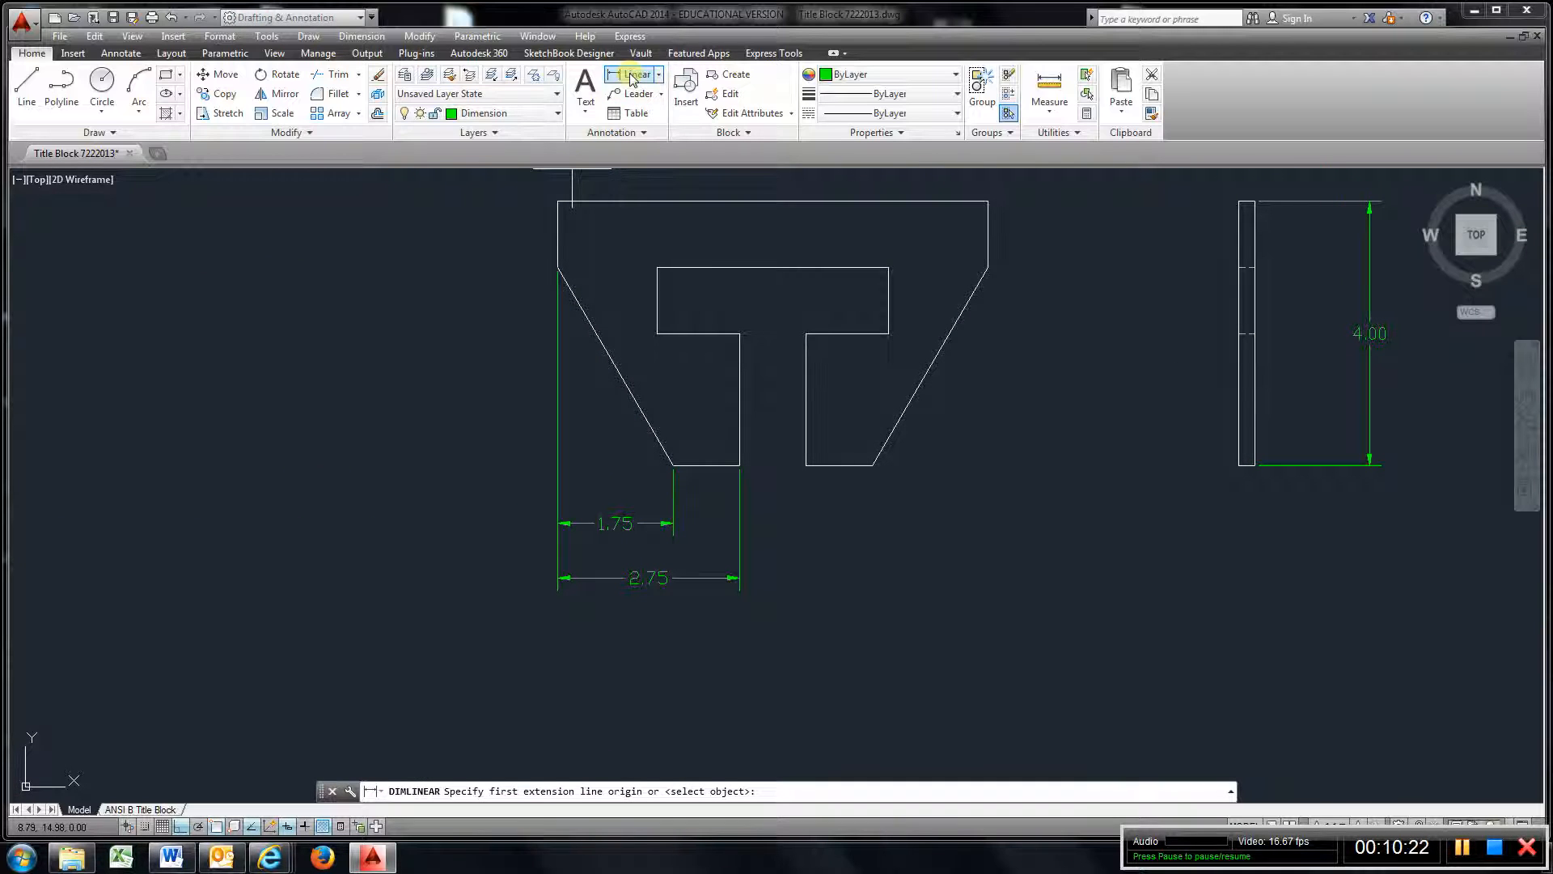
middle_drag(680, 224, 670, 314)
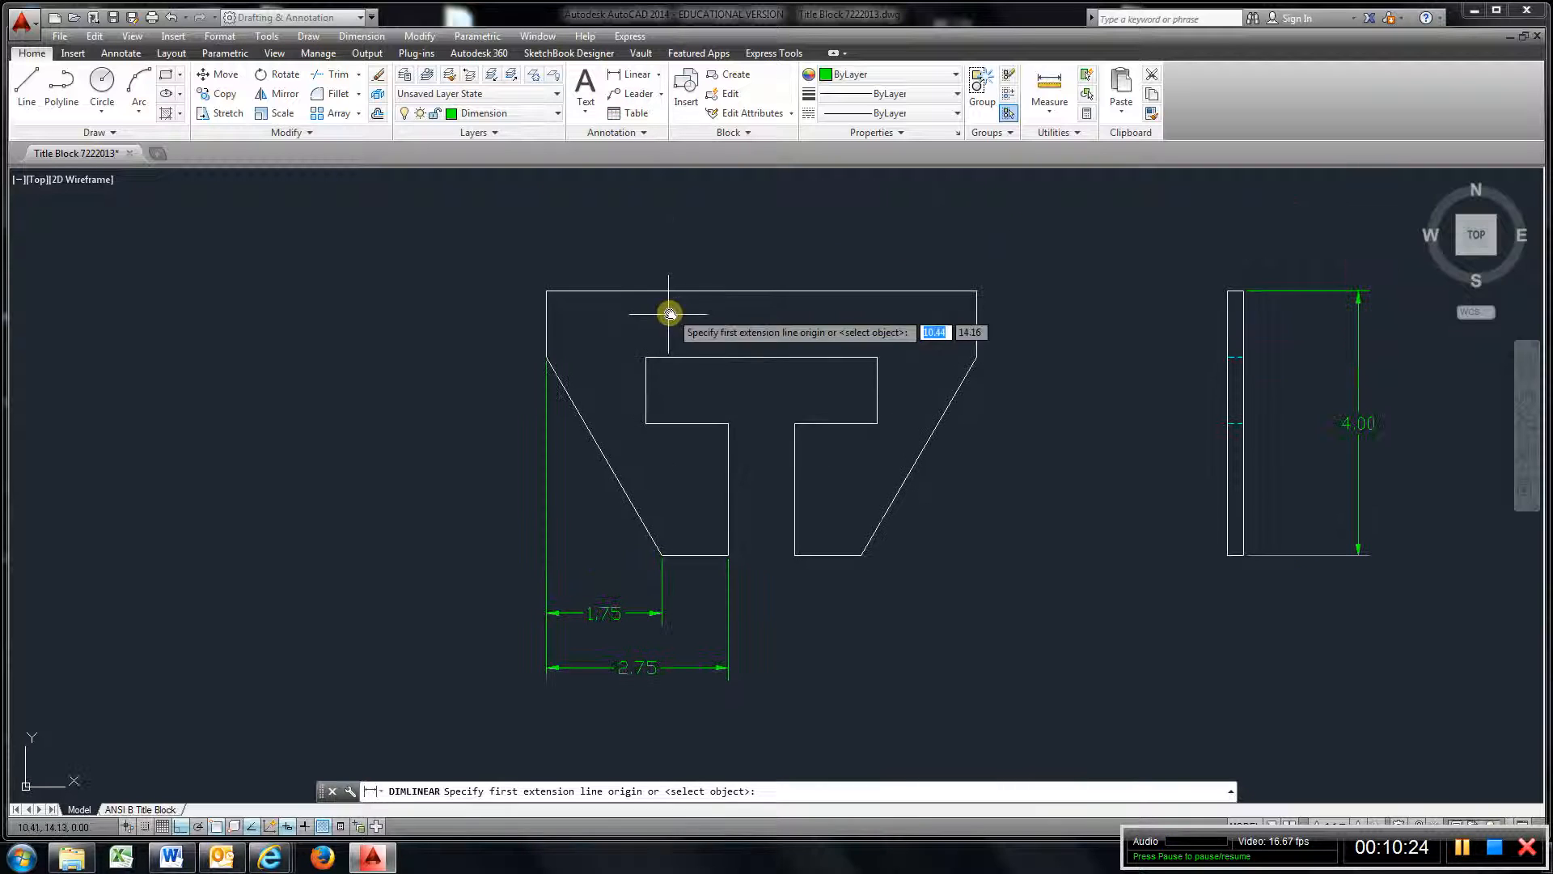
click(645, 357)
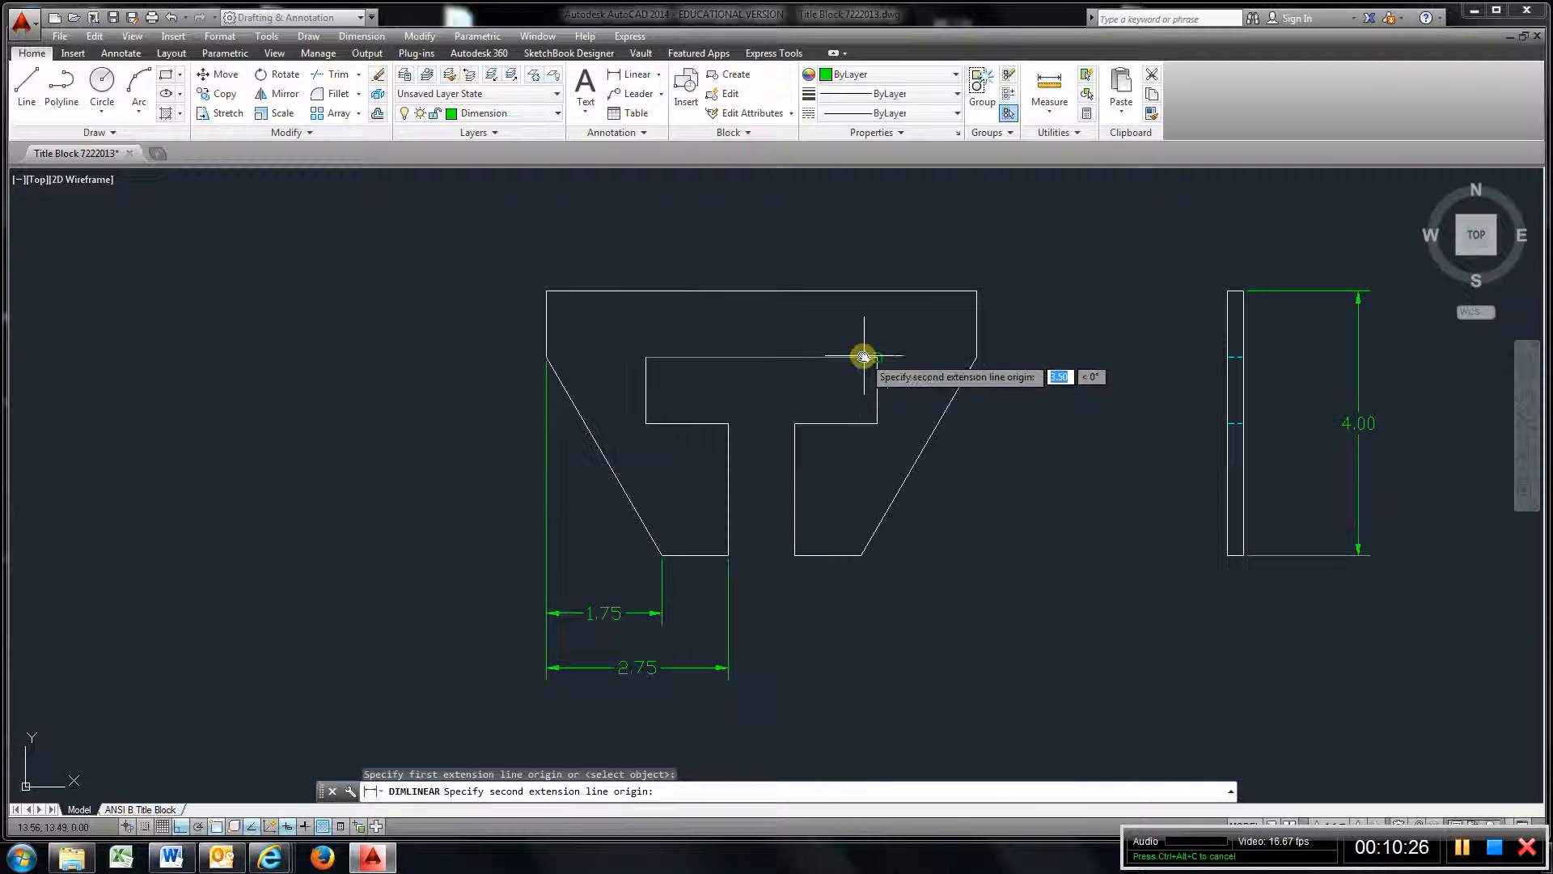
click(867, 356)
click(842, 255)
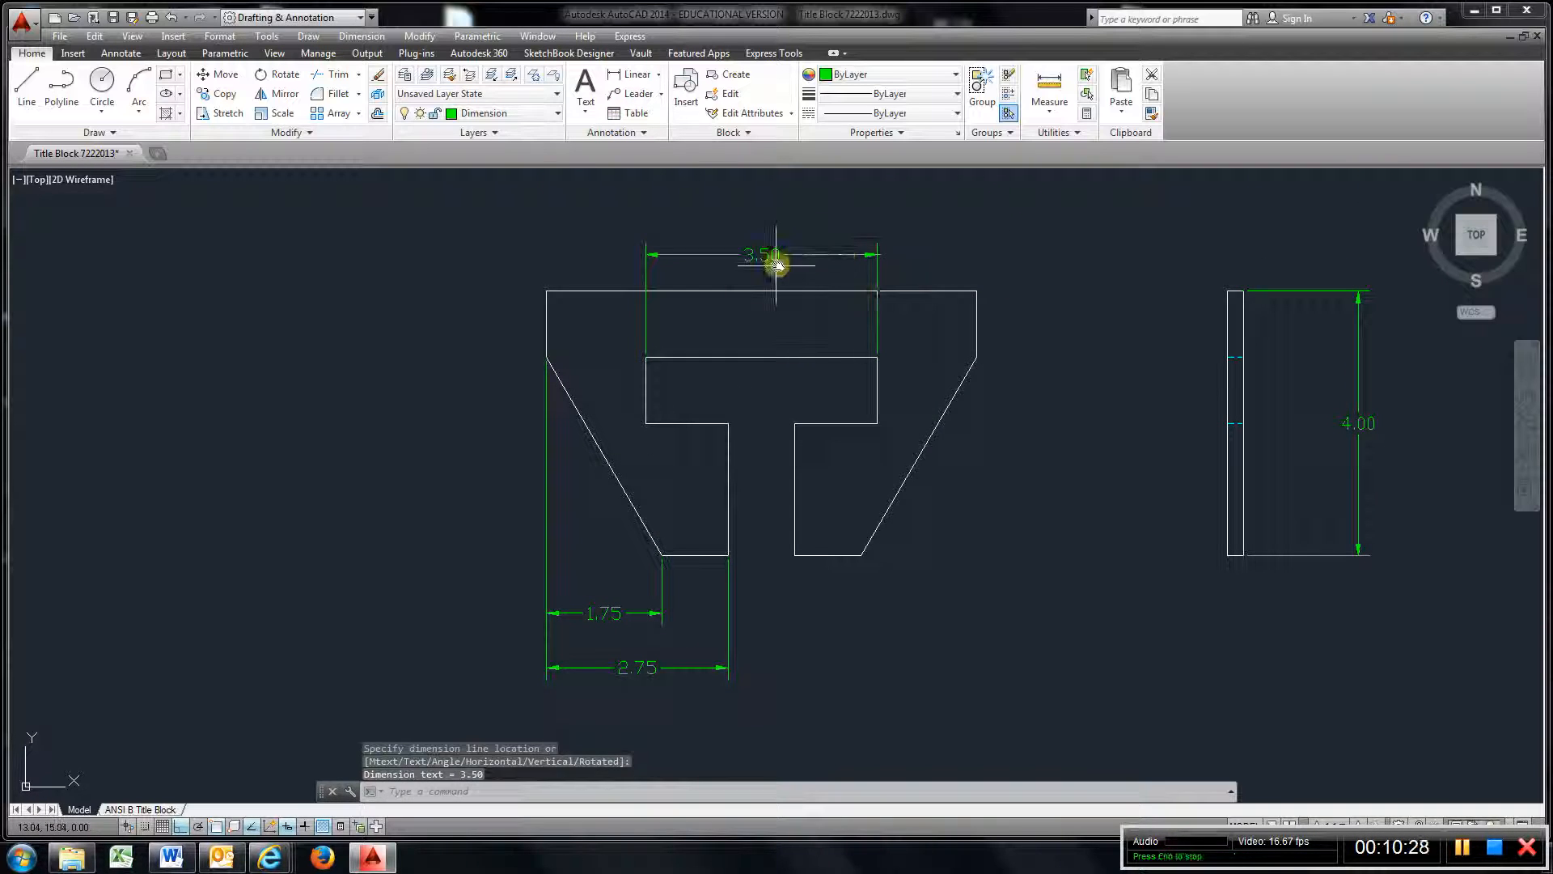
Add a horizontal linear dimension for the front view's overall width, placed above the slot width dimension
key(Return)
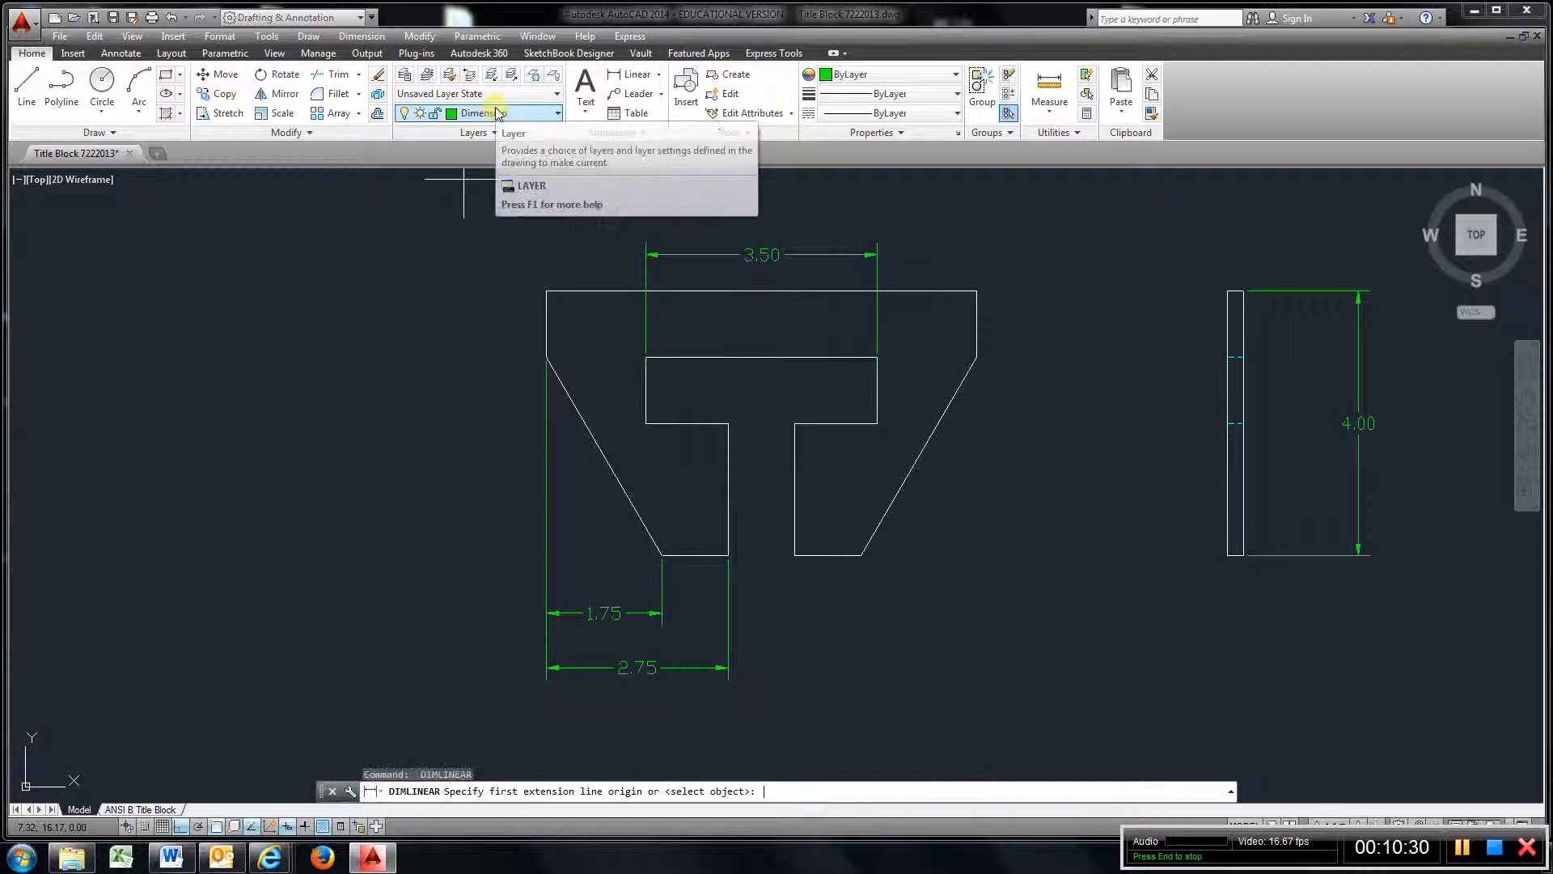
click(546, 291)
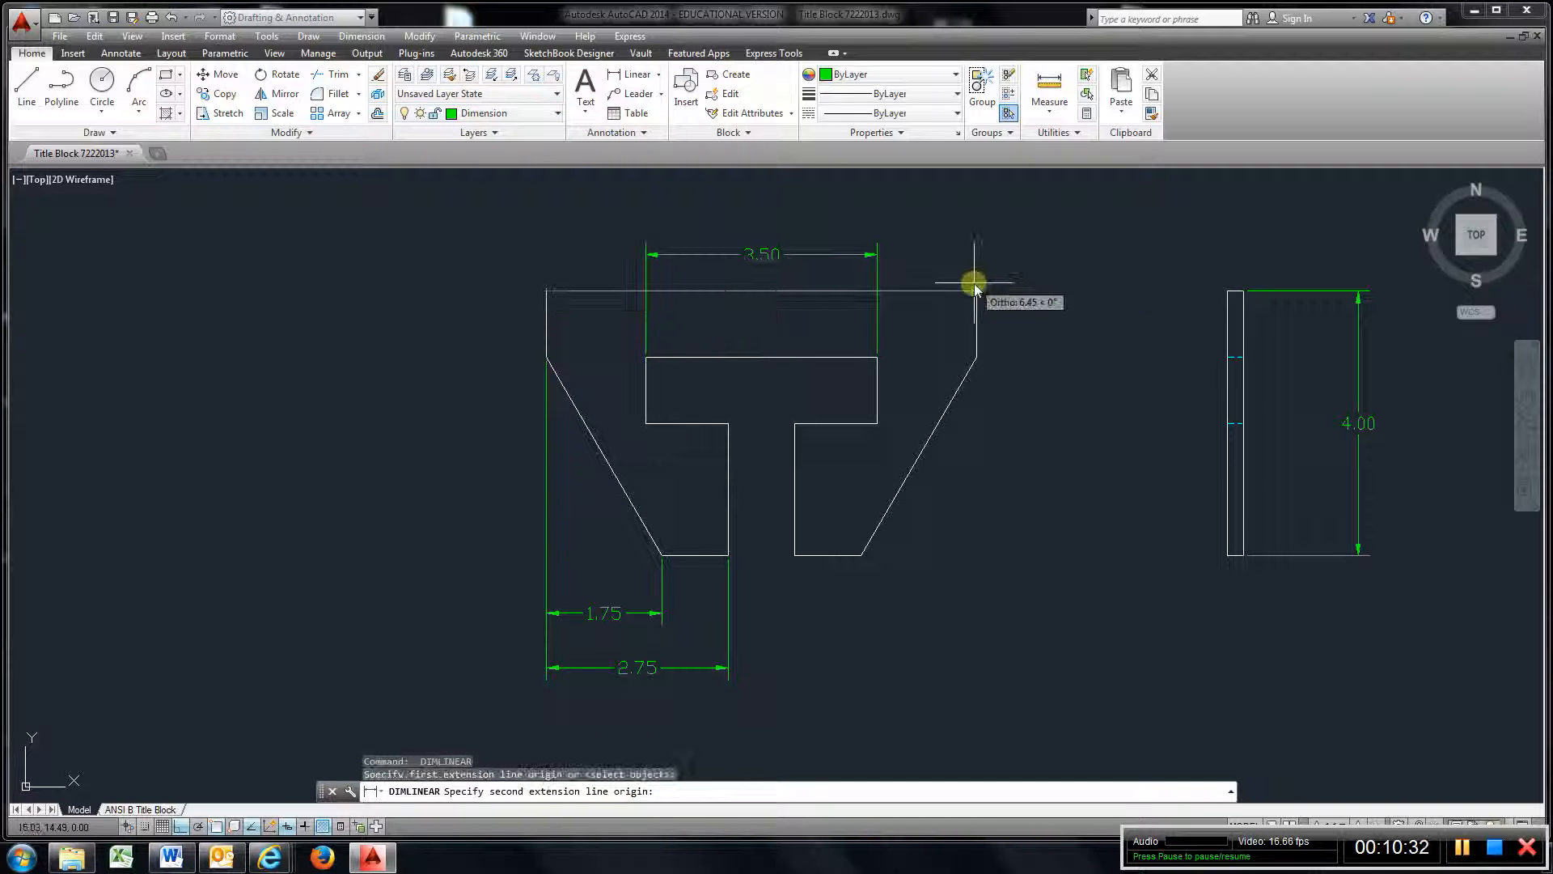
click(971, 297)
click(943, 208)
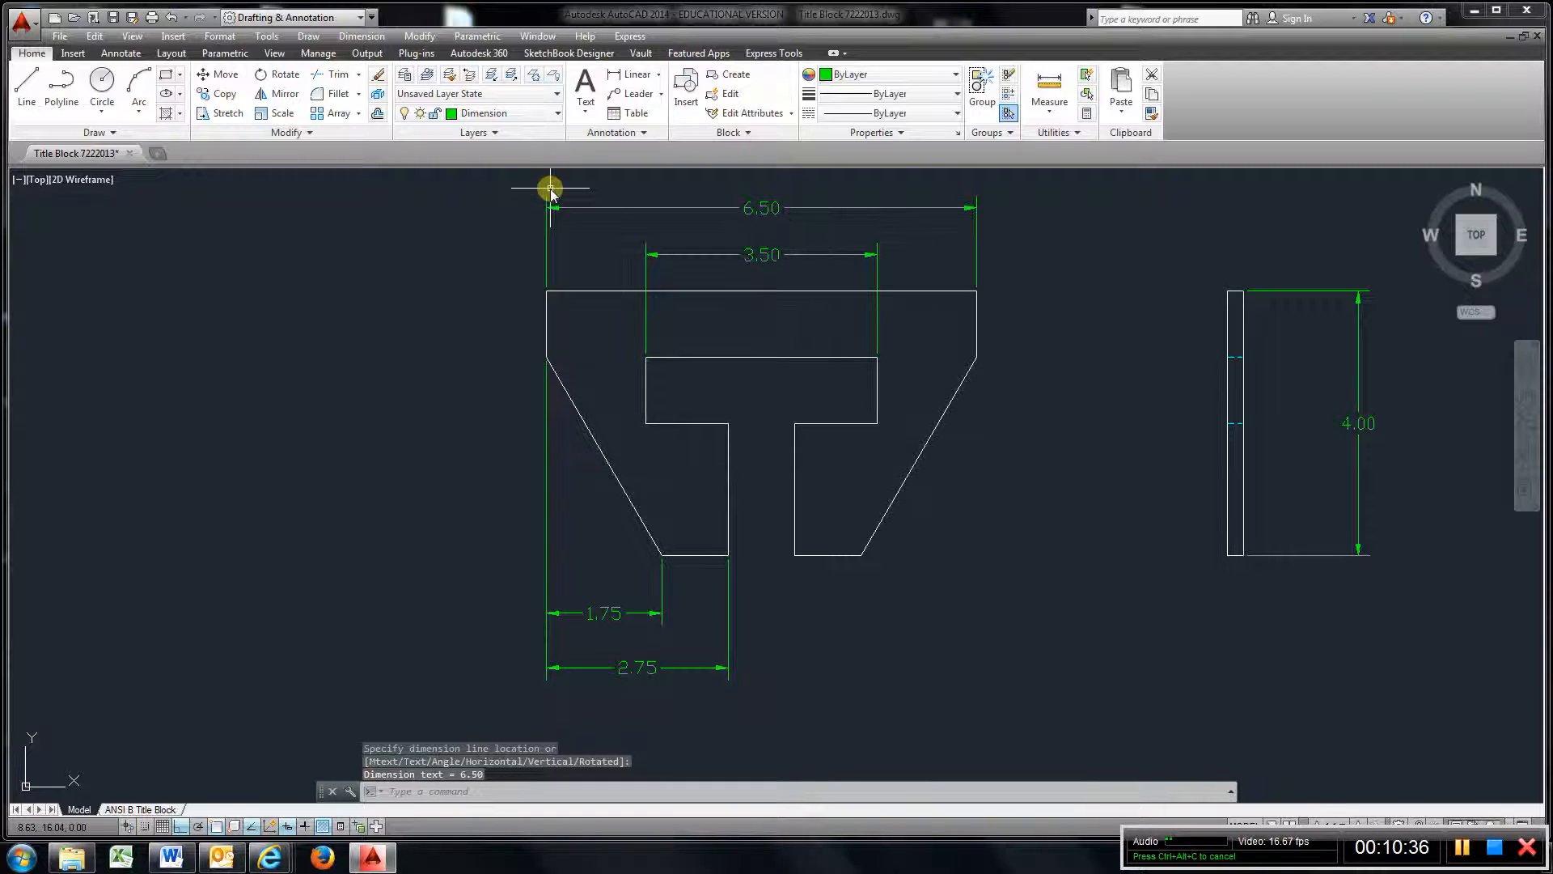
Dimension the vertical distance from the left foot's bottom to the lower edge of the slot's crossbar, placed left of the front view
click(631, 75)
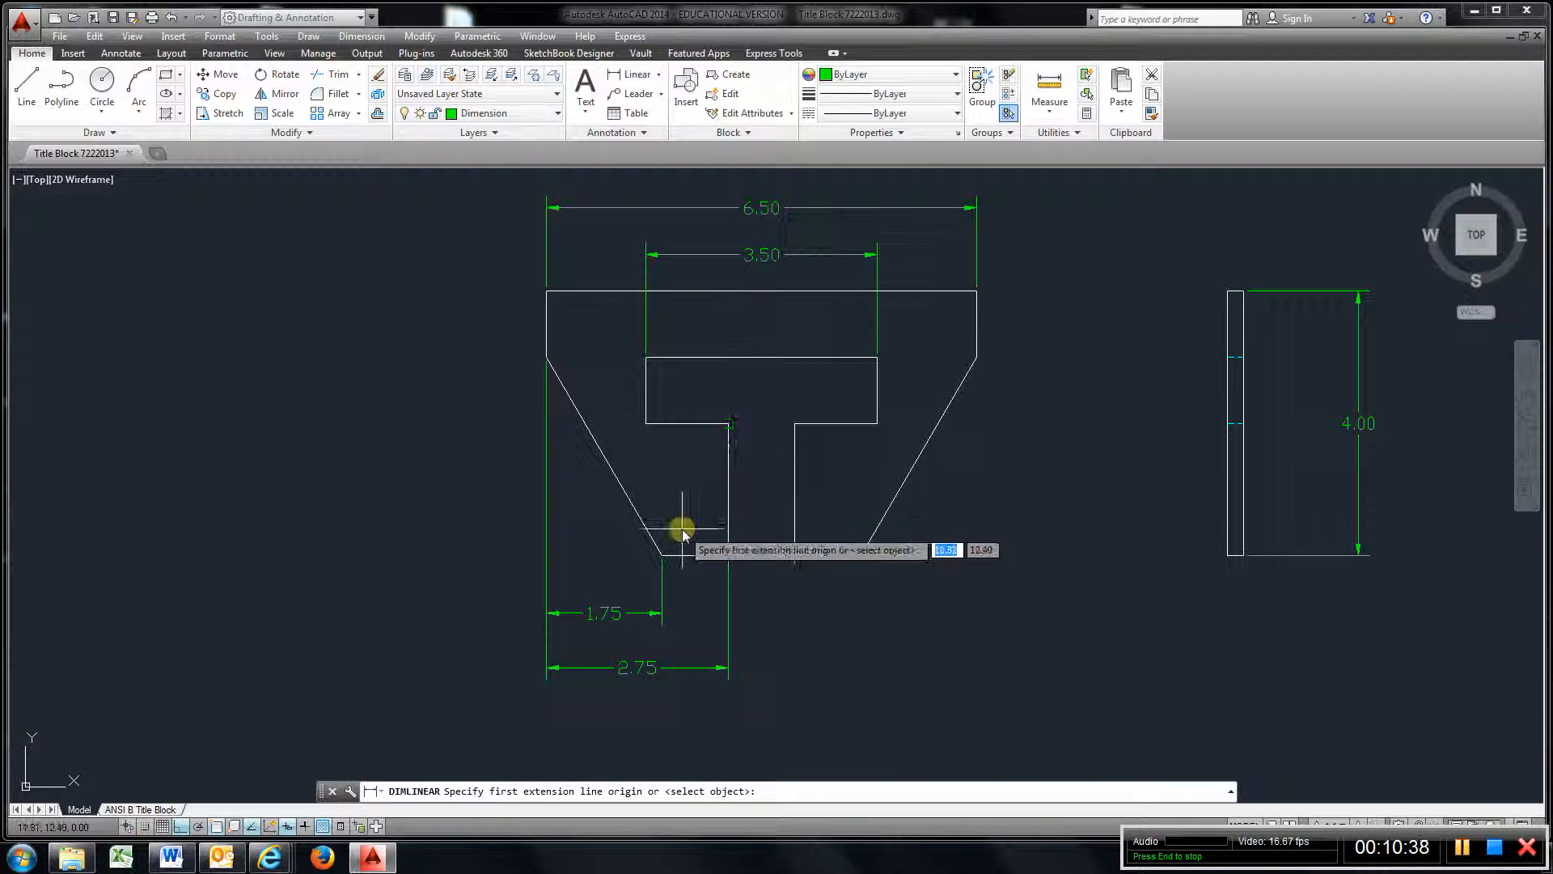
scroll(655, 557, up, 8)
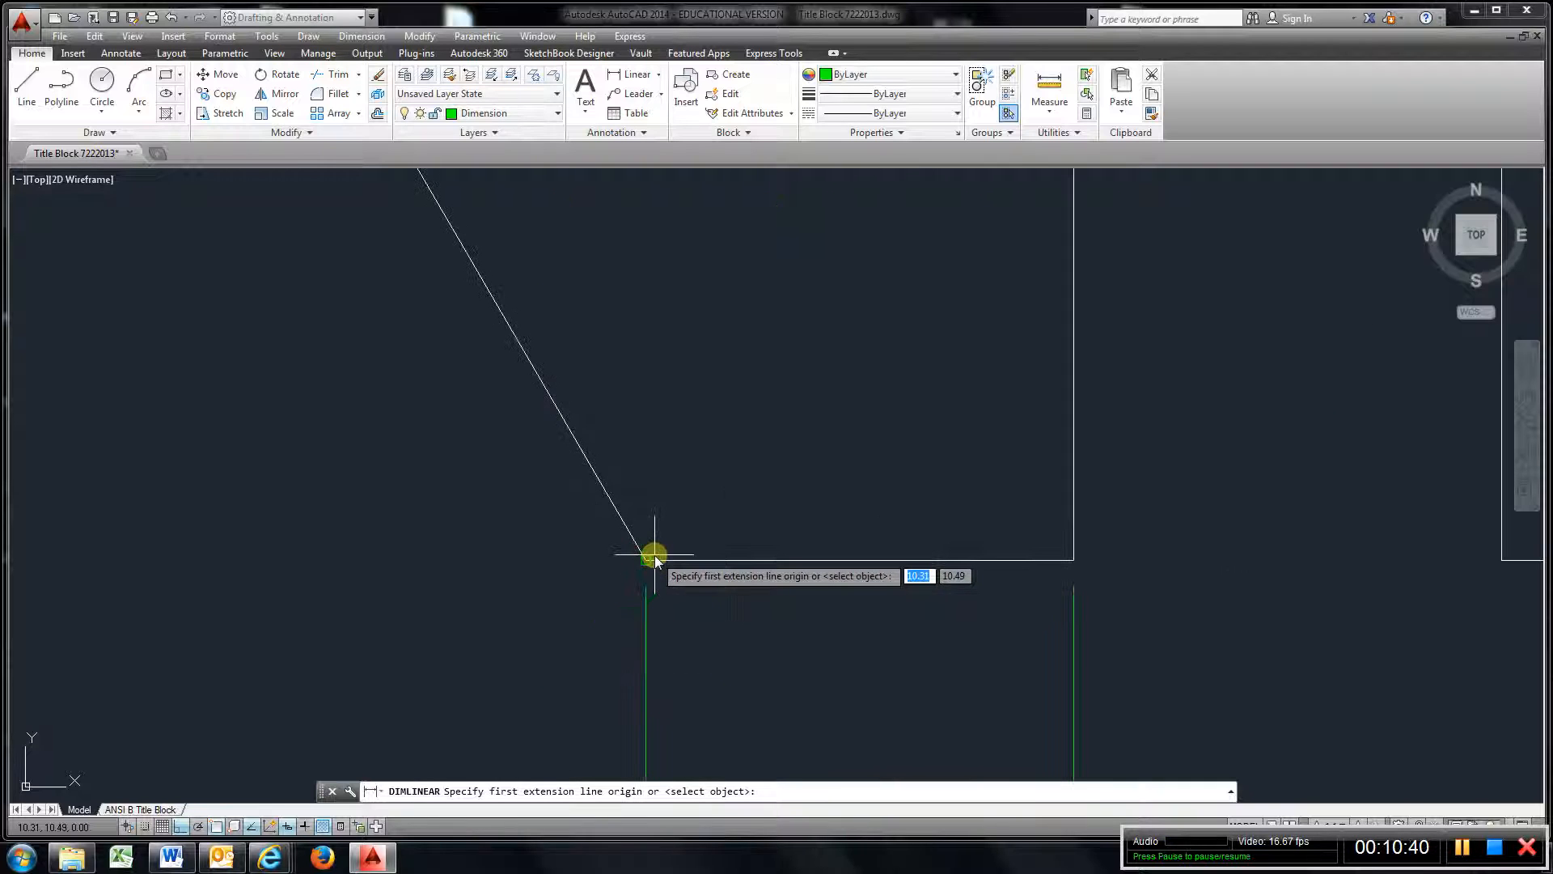
click(649, 560)
scroll(648, 557, down, 8)
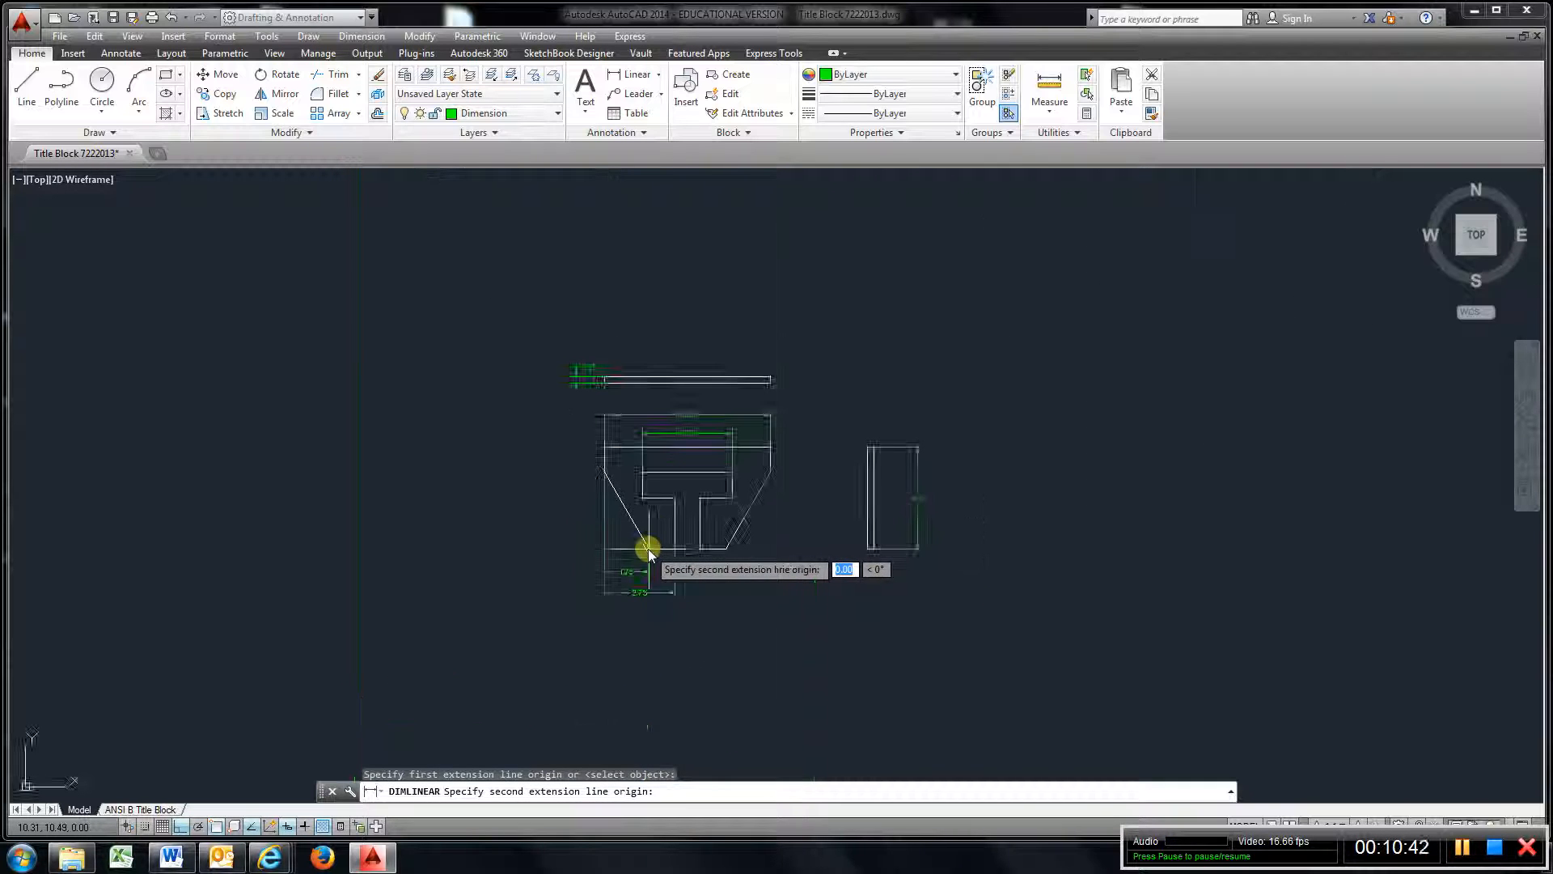
click(643, 499)
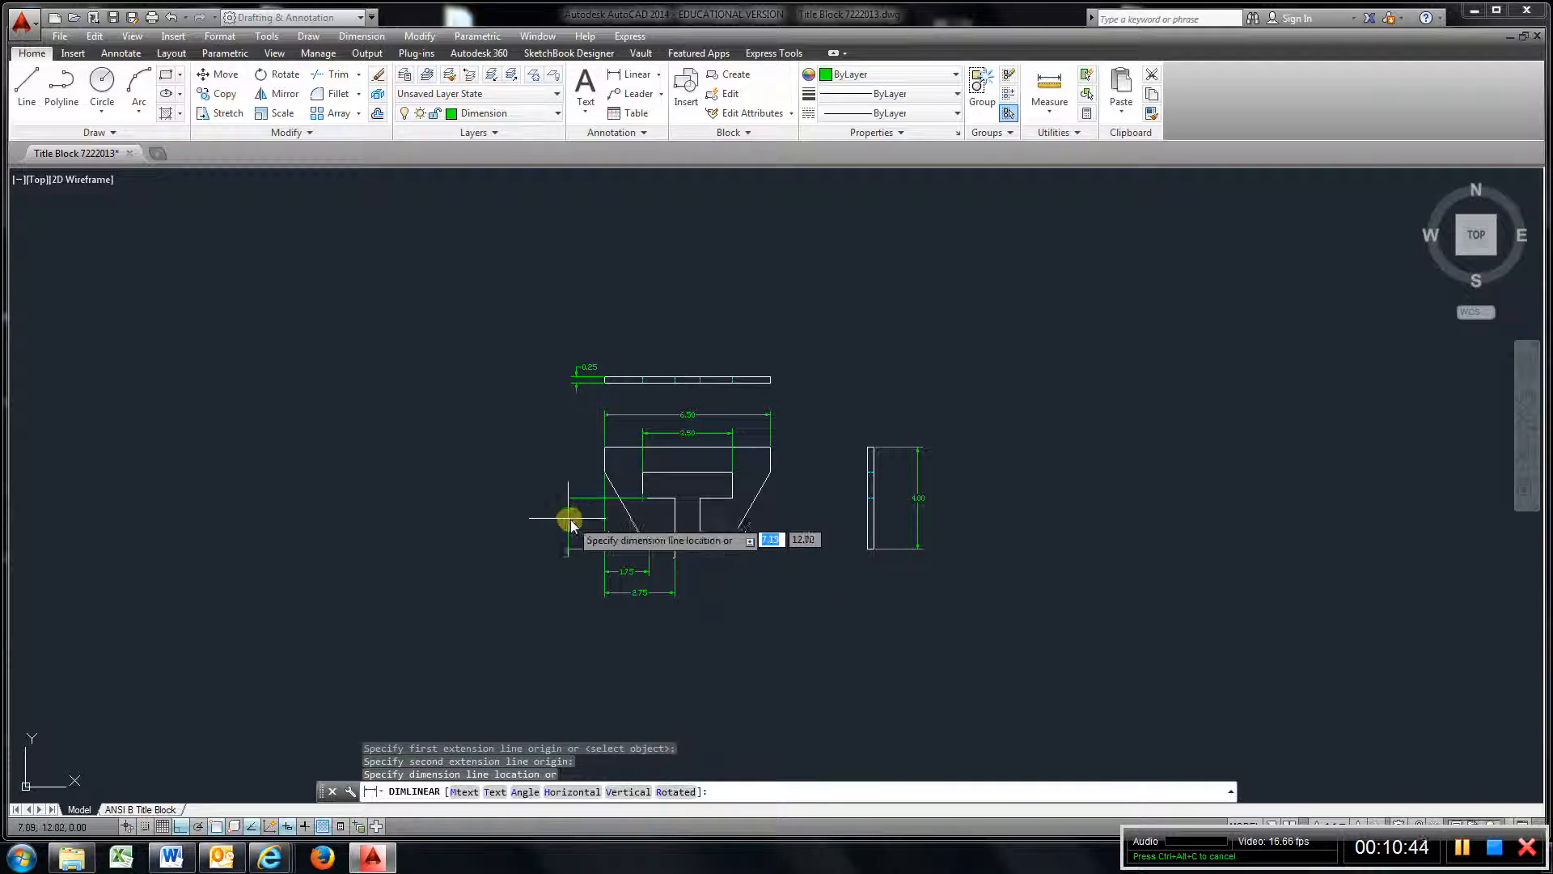
click(574, 525)
scroll(621, 489, up, 6)
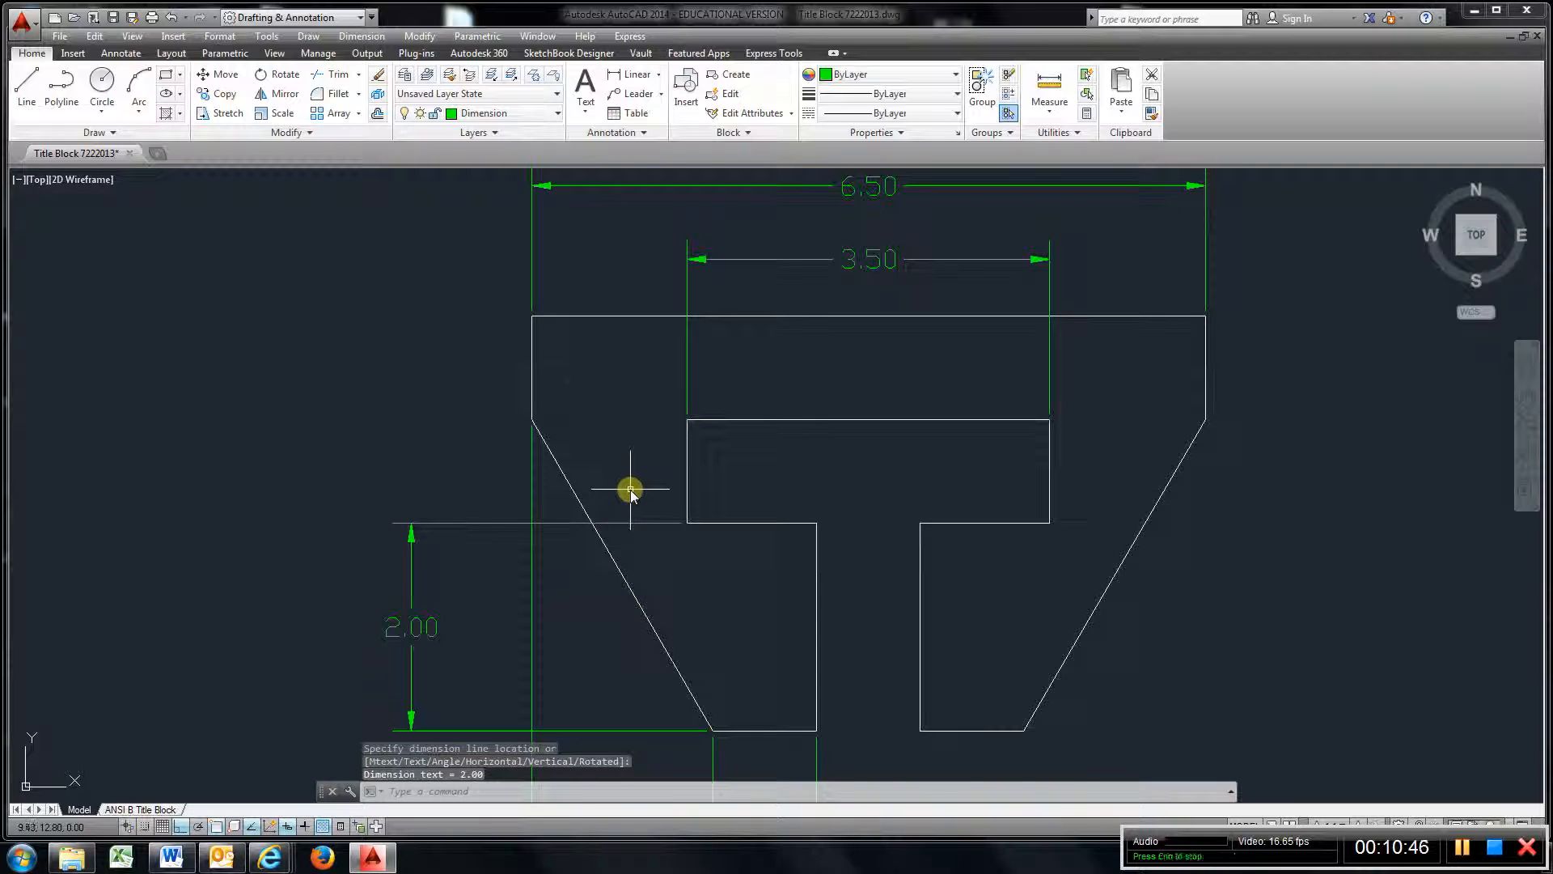
key(Return)
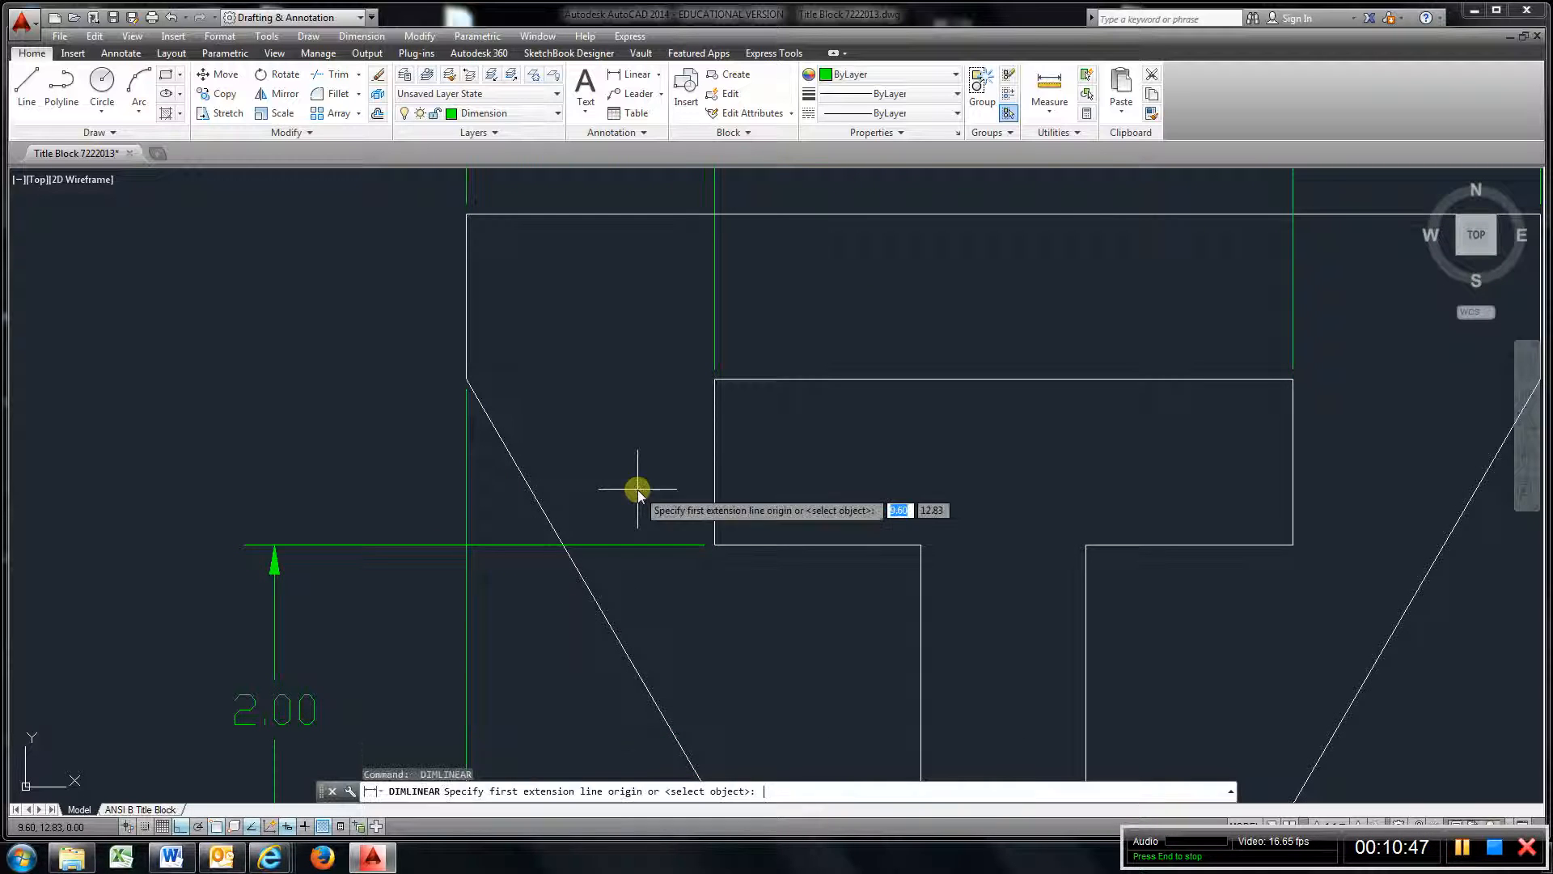
click(716, 544)
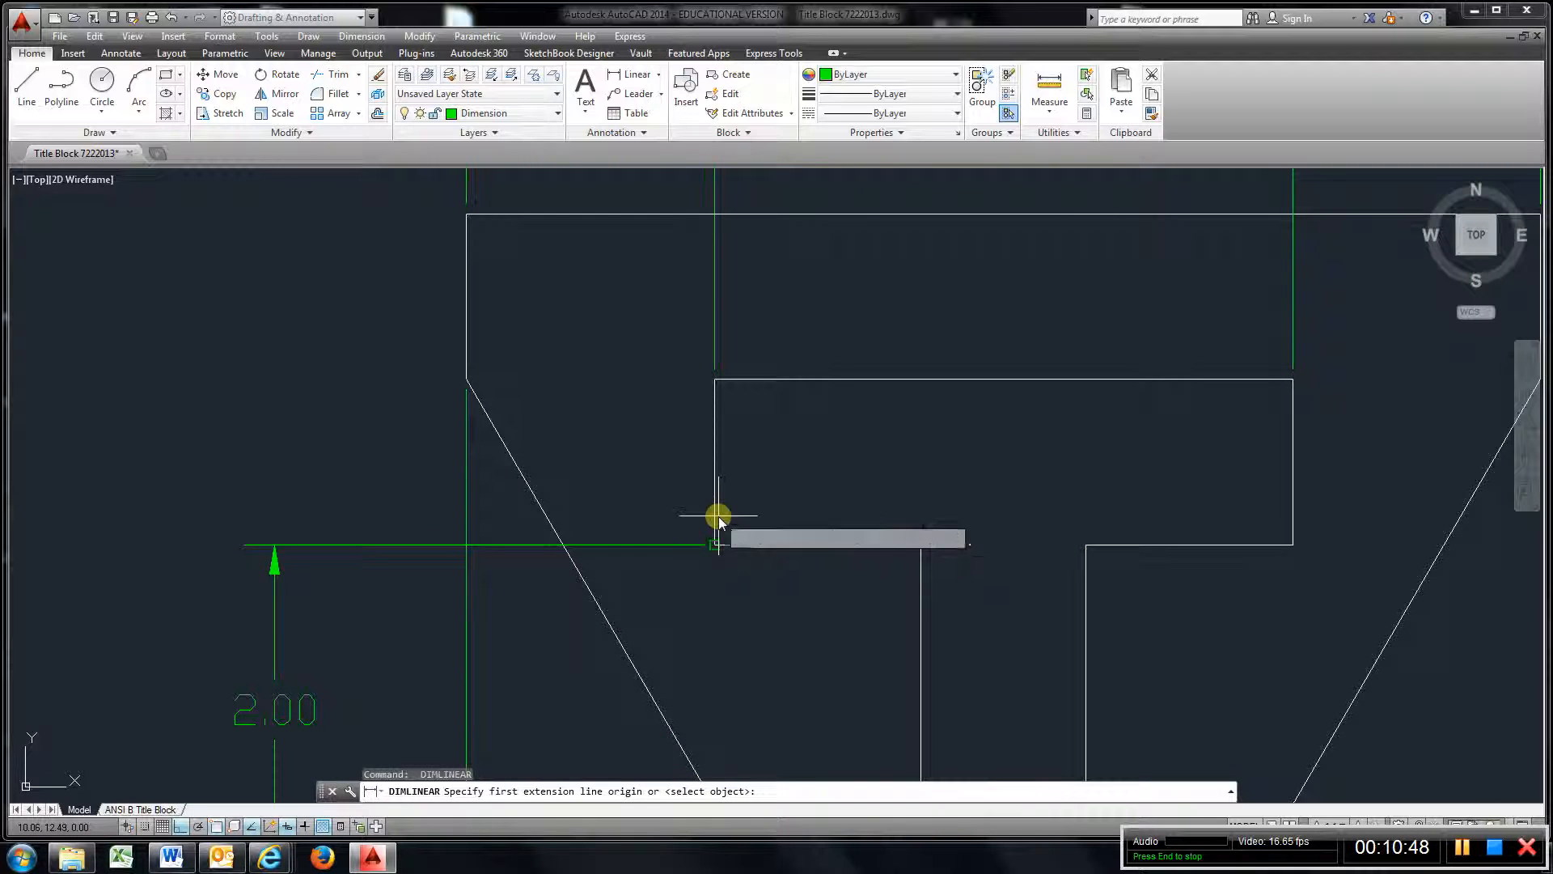
click(715, 380)
key(Escape)
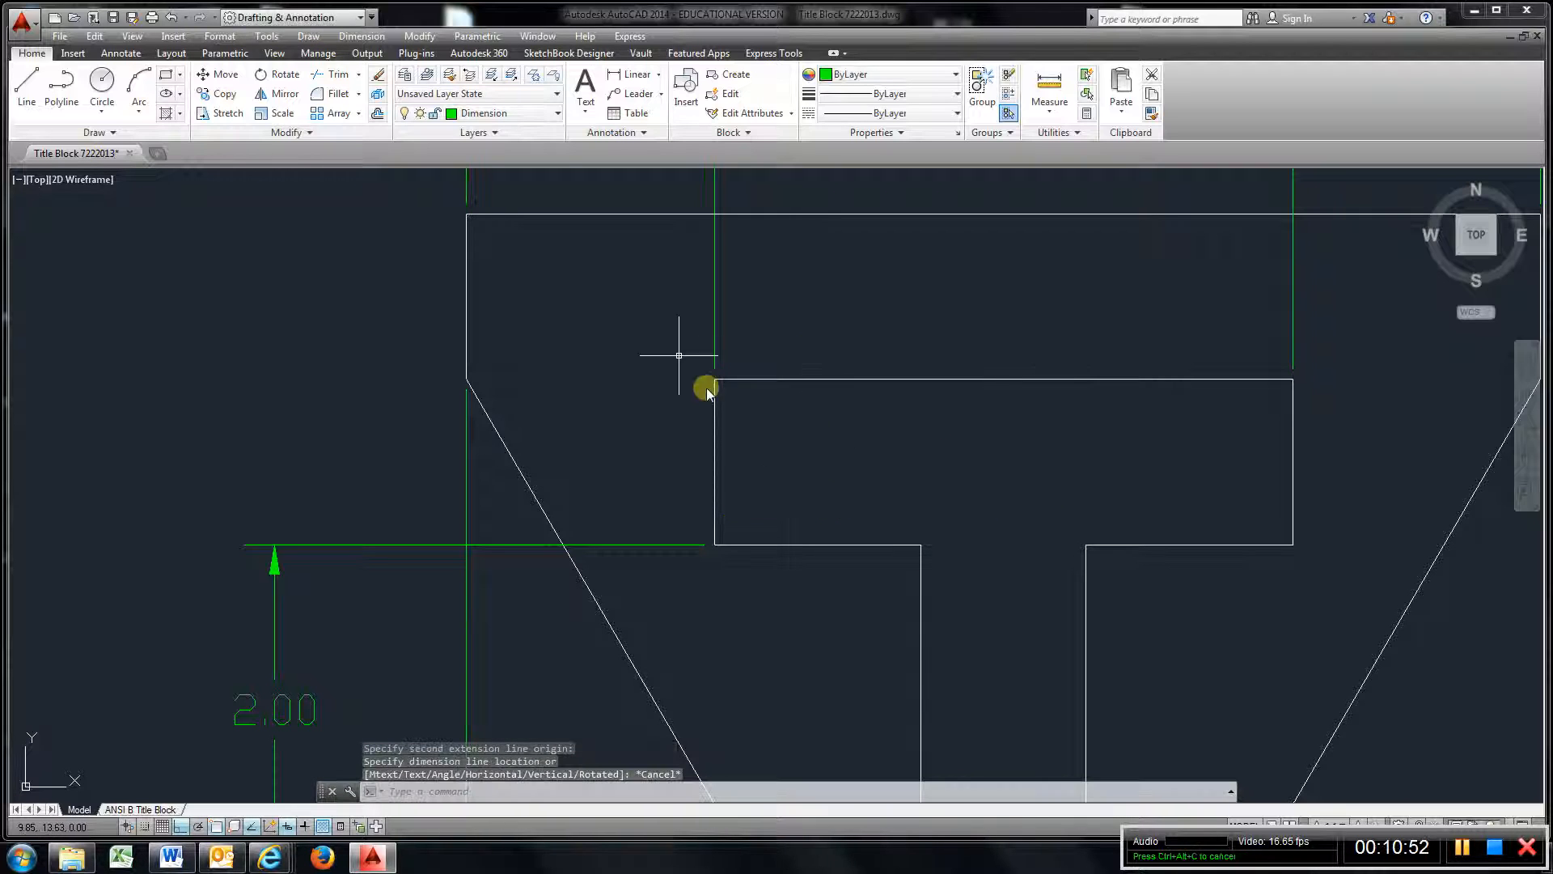
Add a vertical linear dimension for the slot crossbar's height, placed left of the front view in line with the dimension below it
click(635, 74)
click(715, 549)
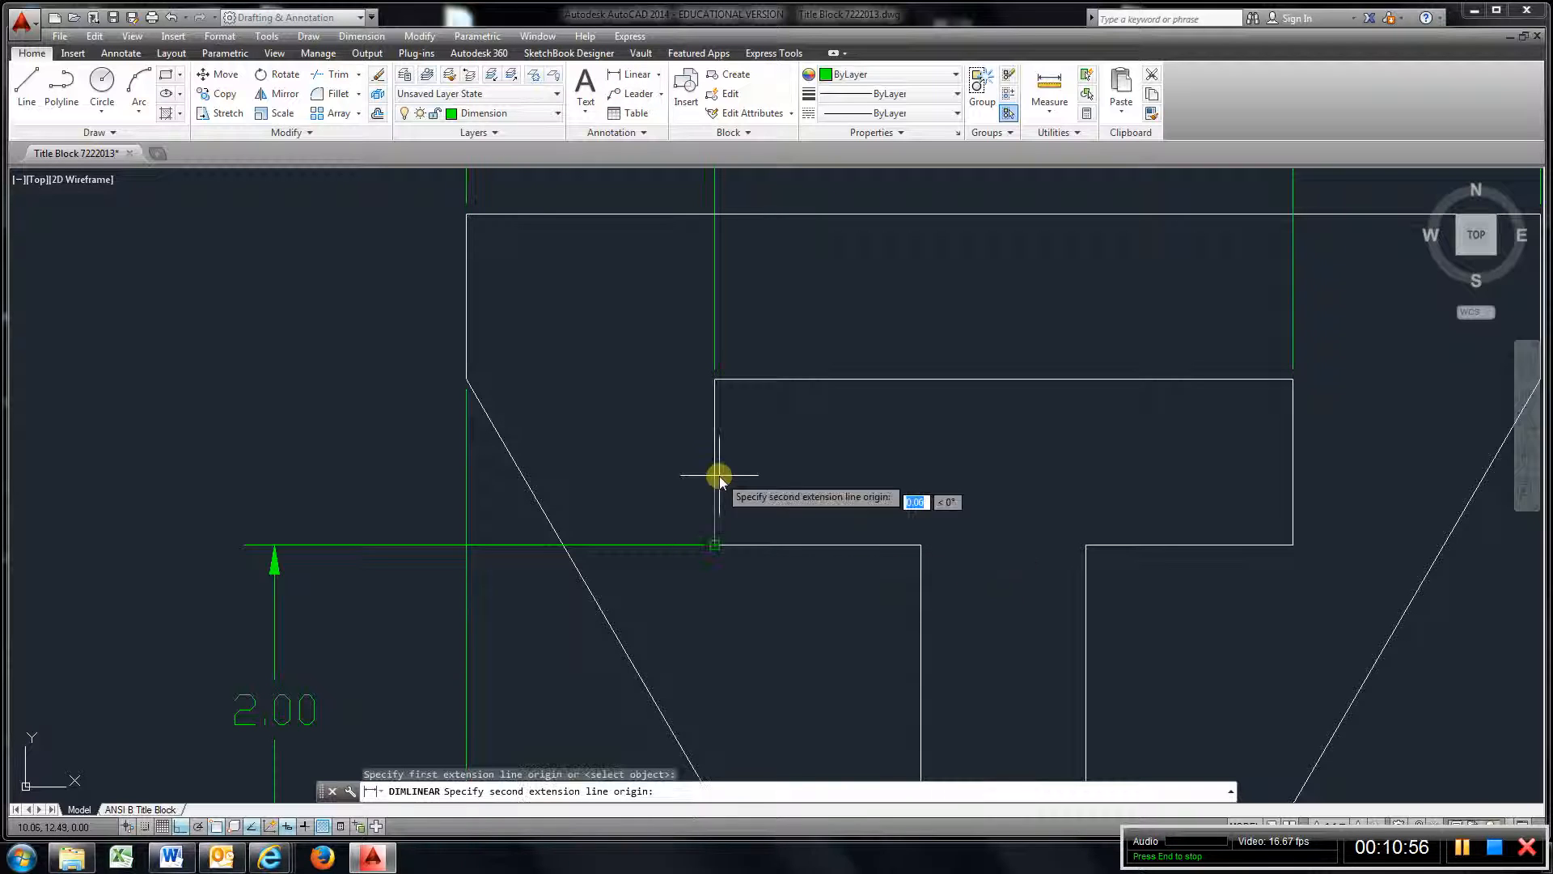
click(715, 379)
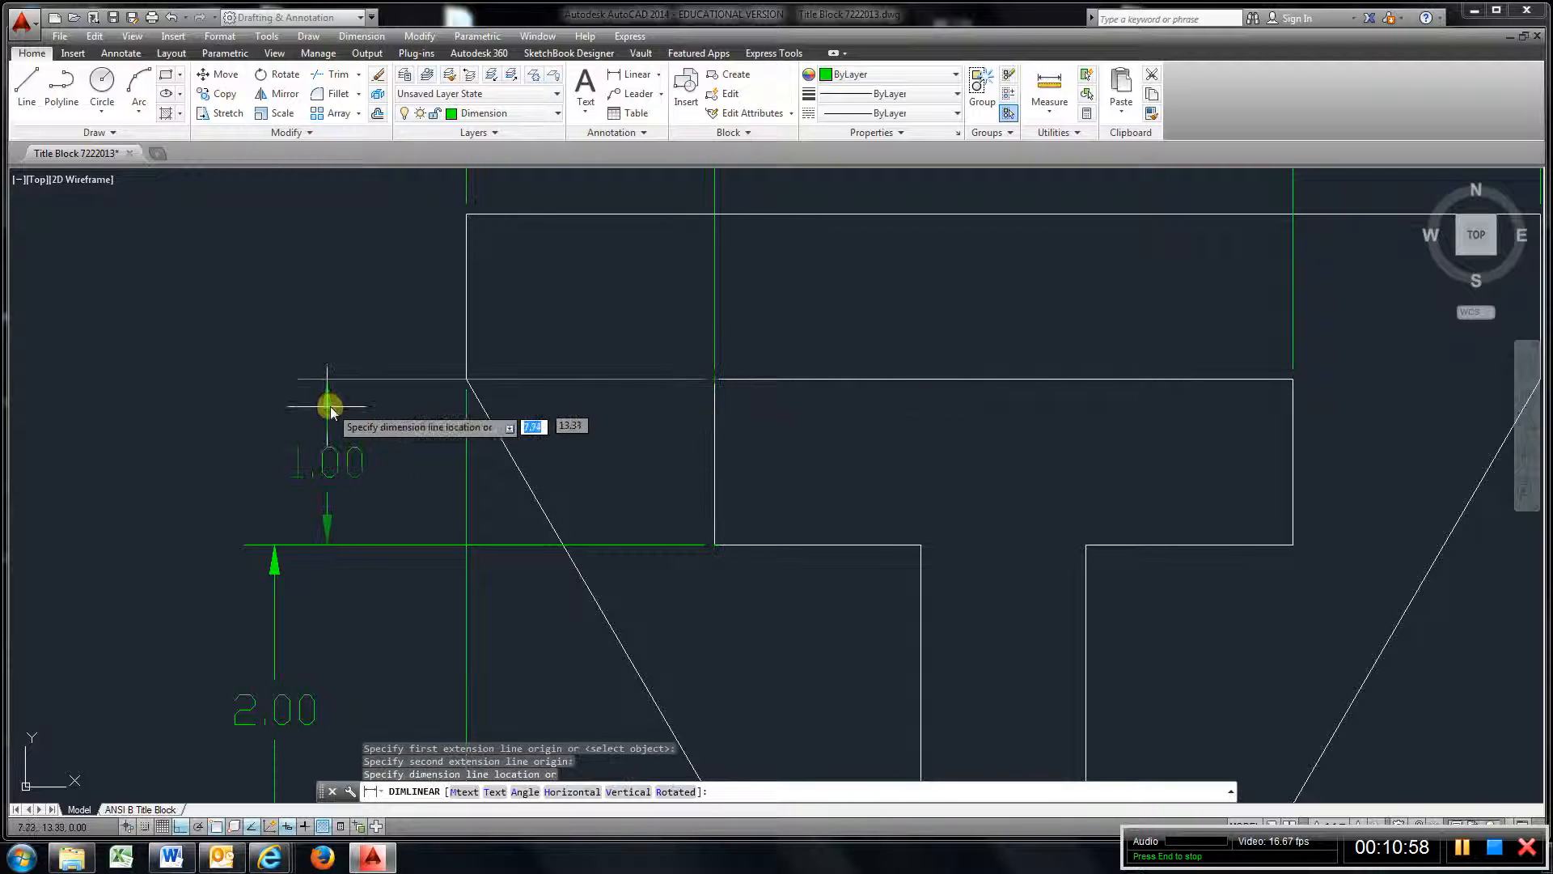
click(275, 413)
Add a horizontal linear dimension for the width of the slot's vertical stem, placed inside the crossbar just above the stem
scroll(357, 440, up, 3)
scroll(416, 478, down, 6)
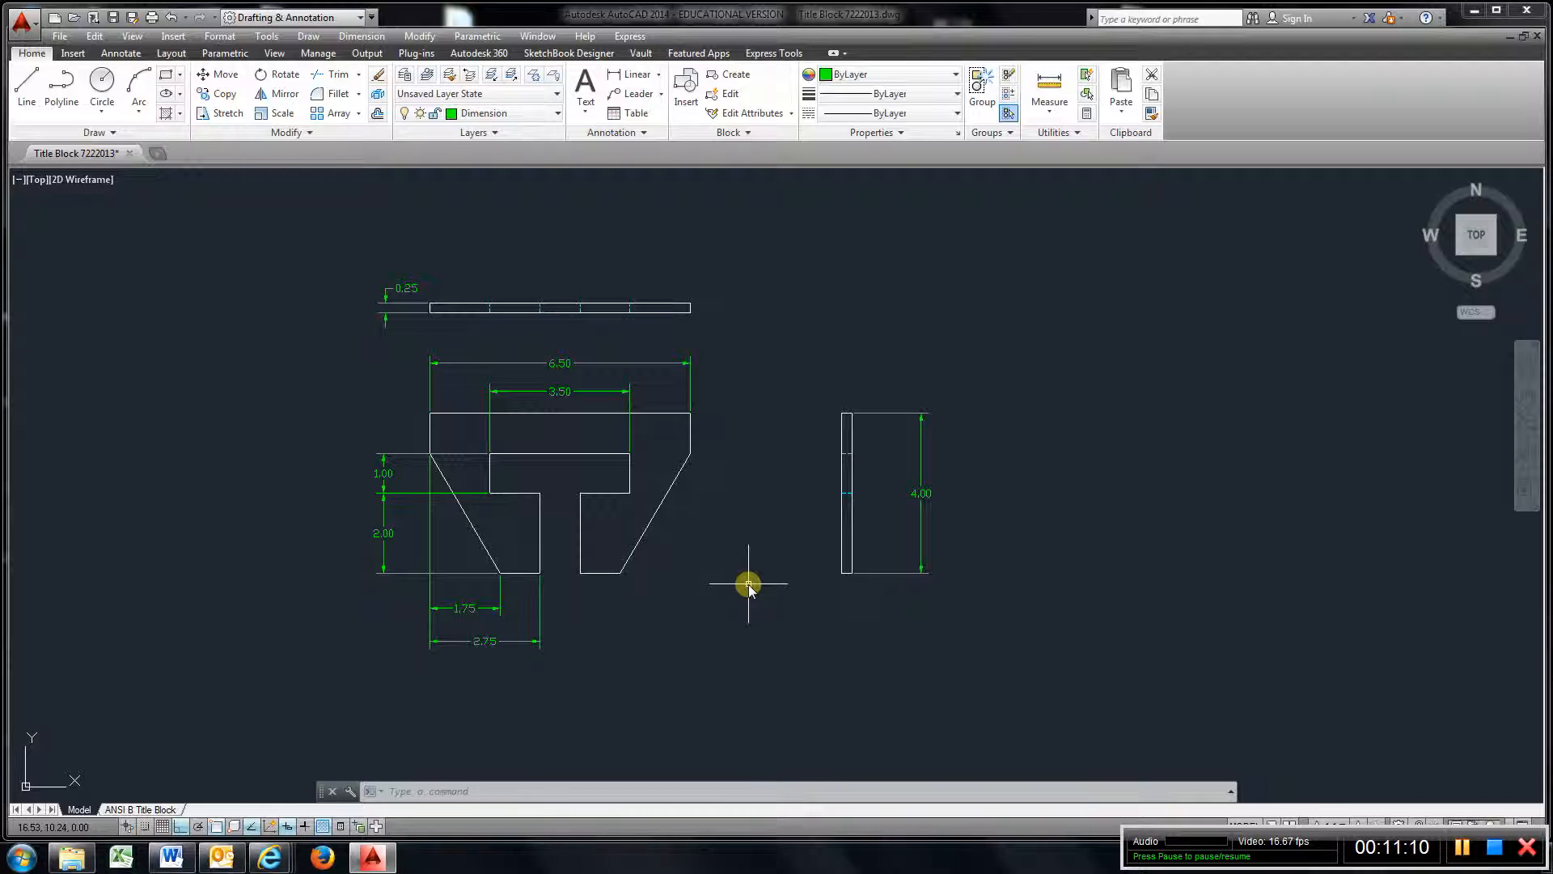
middle_drag(748, 584, 745, 506)
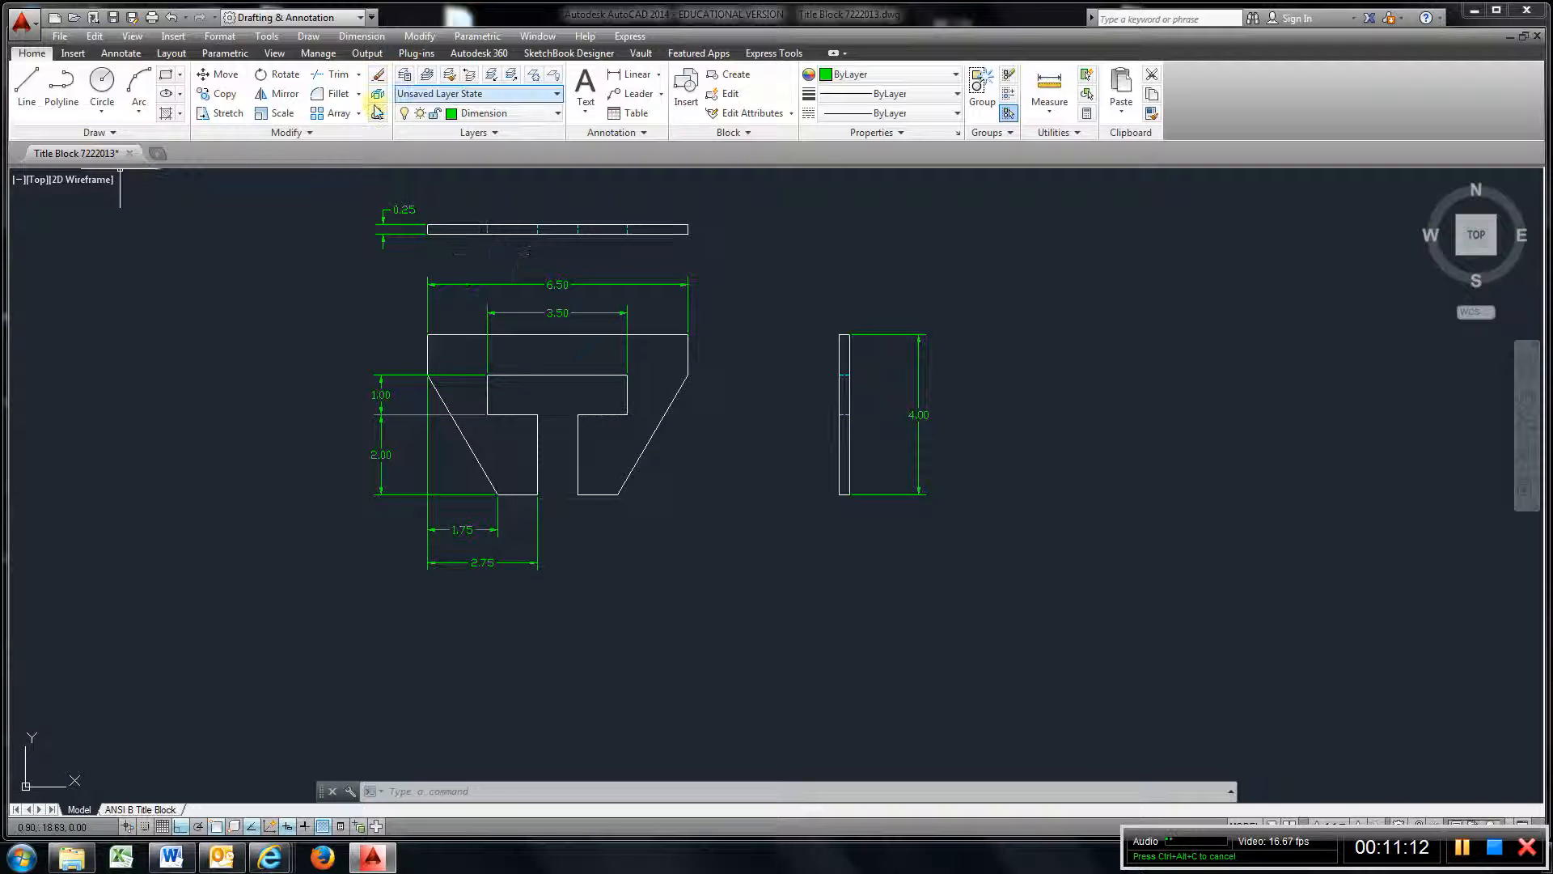
click(631, 75)
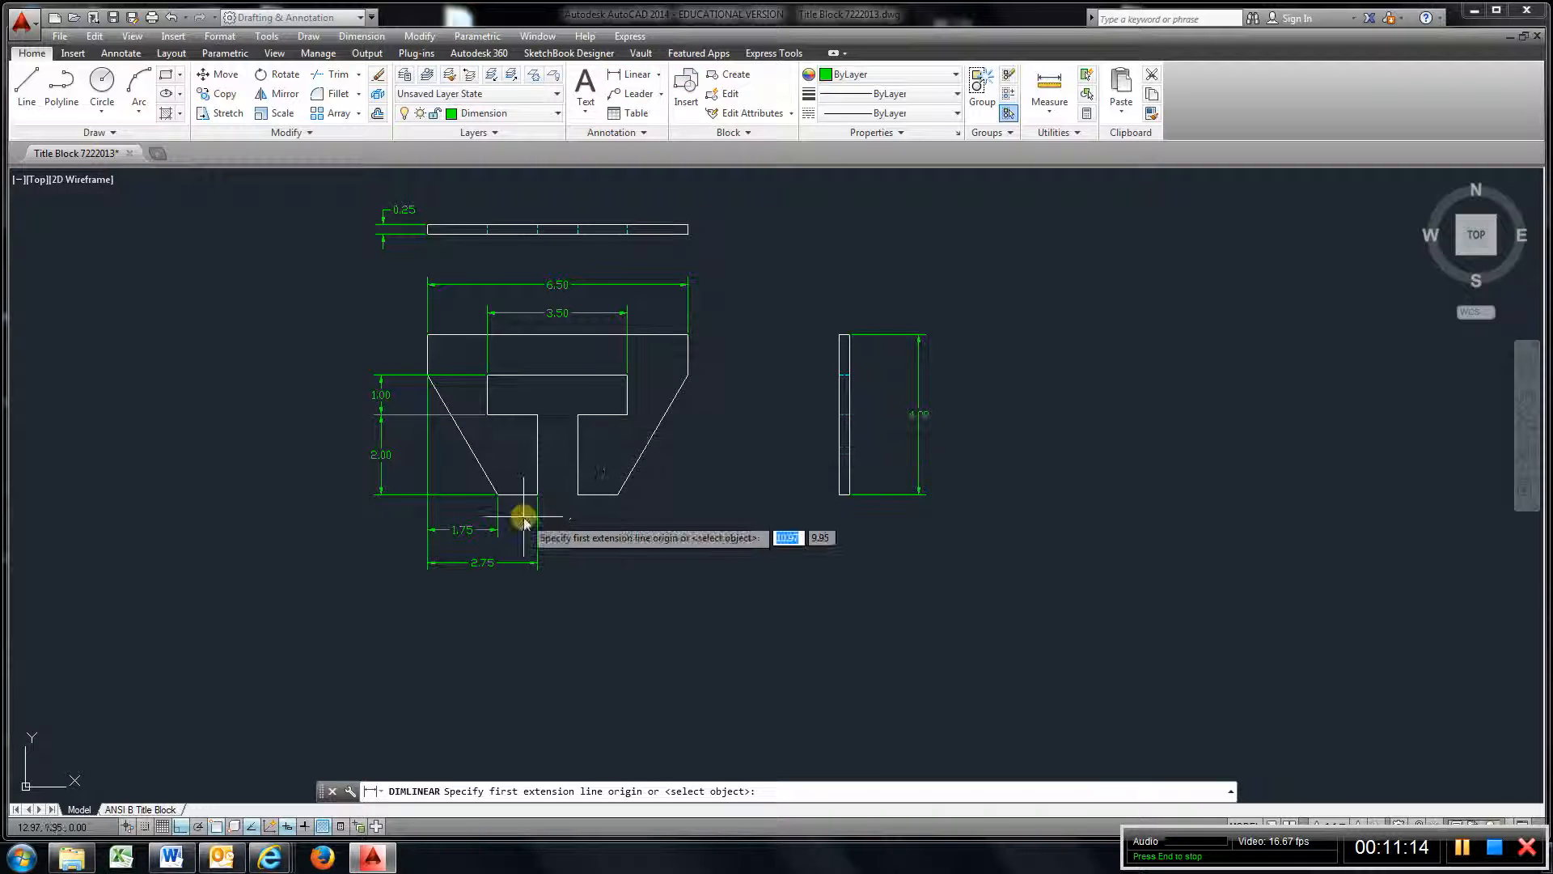
scroll(522, 522, up, 5)
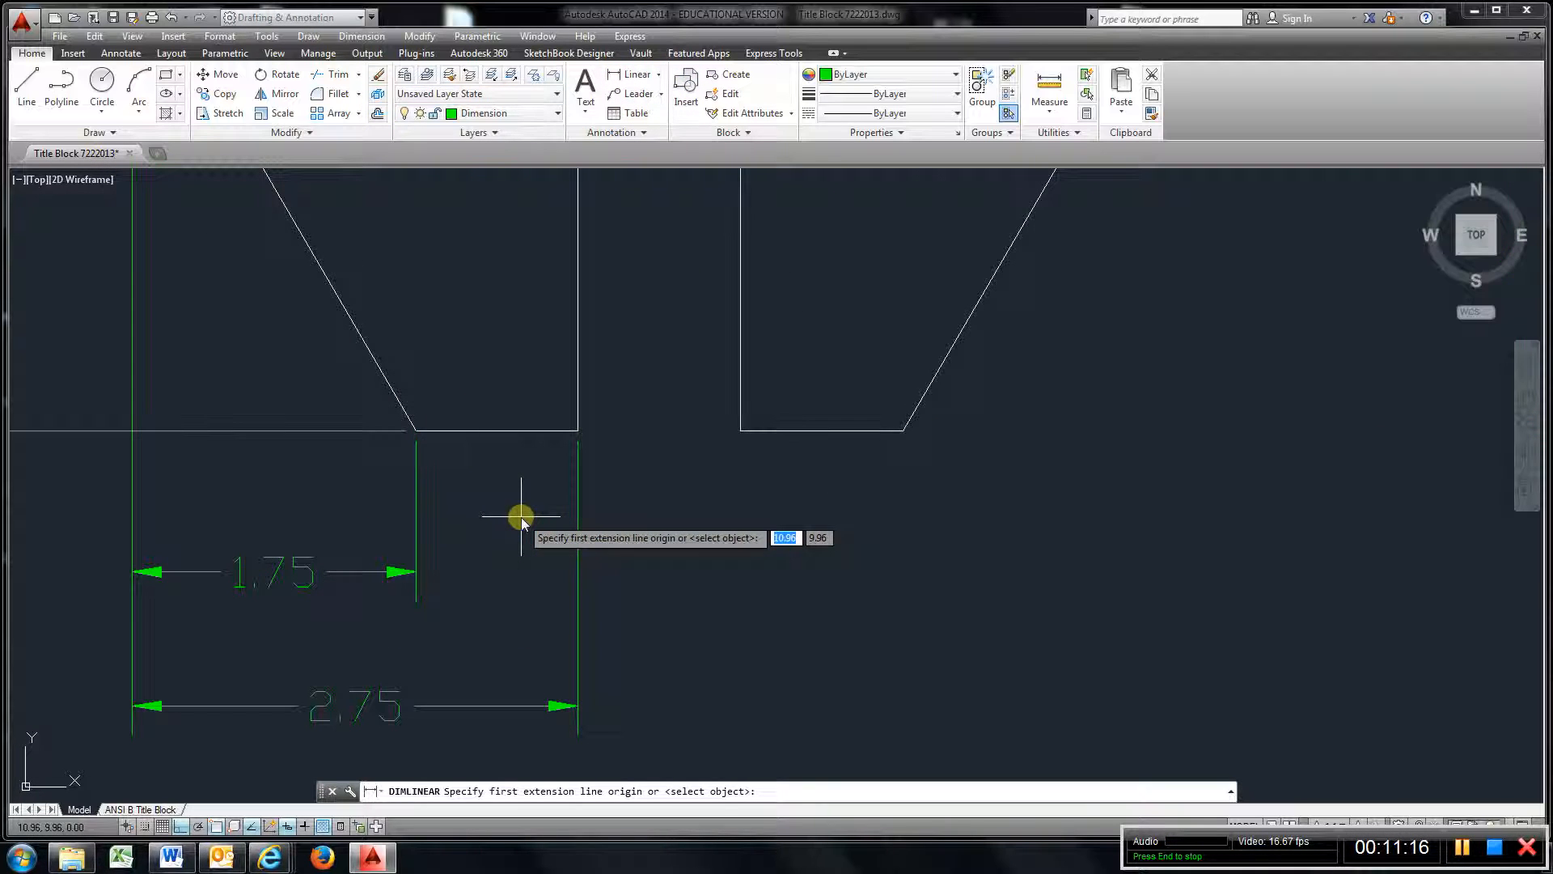
scroll(522, 522, down, 4)
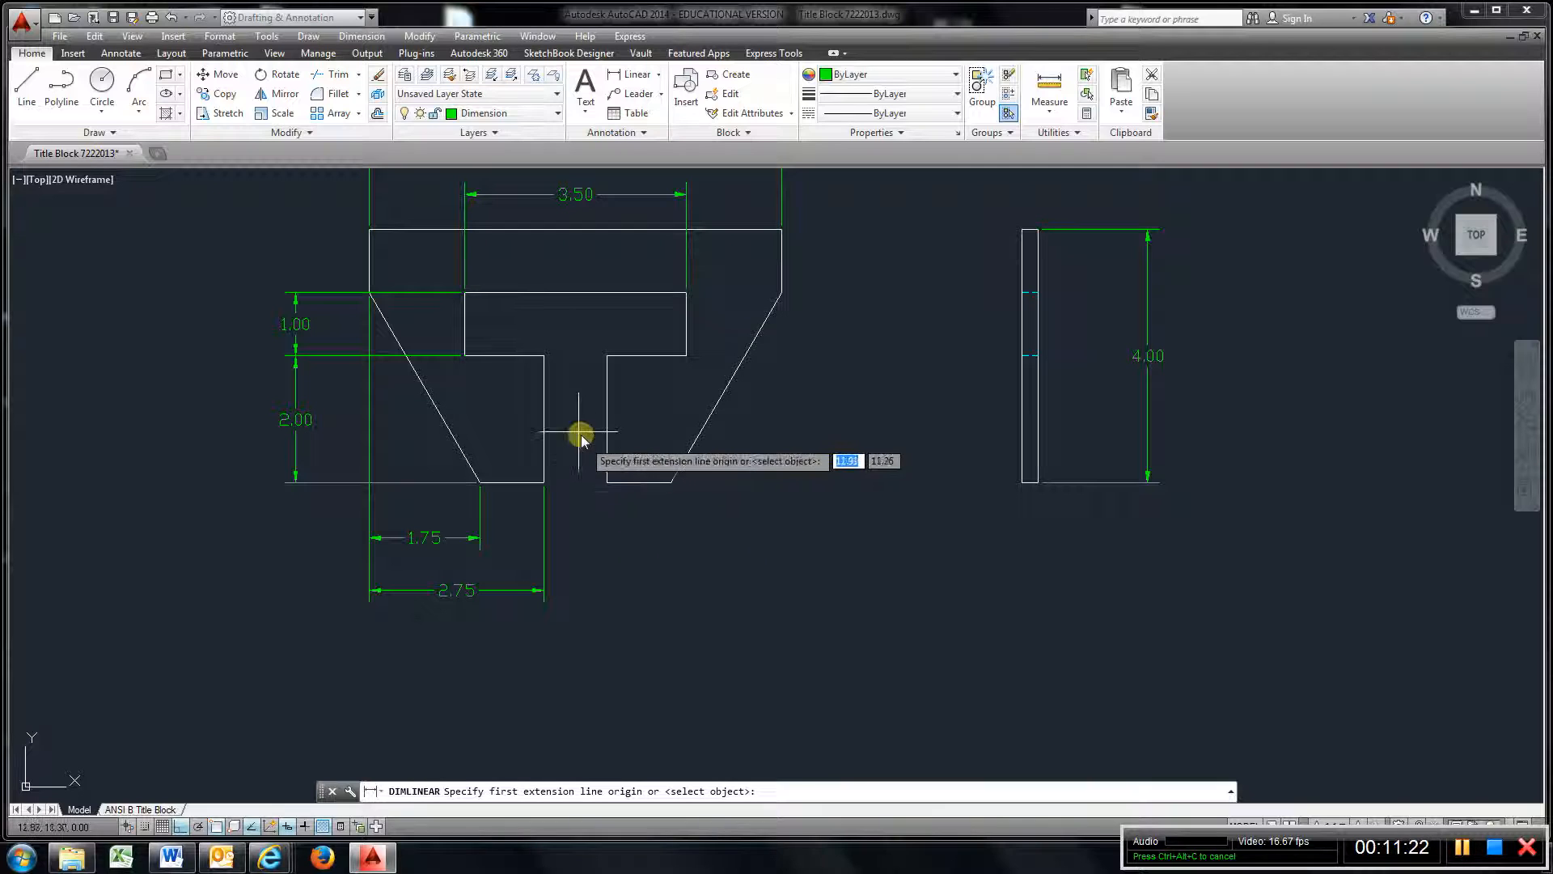
click(543, 355)
click(607, 355)
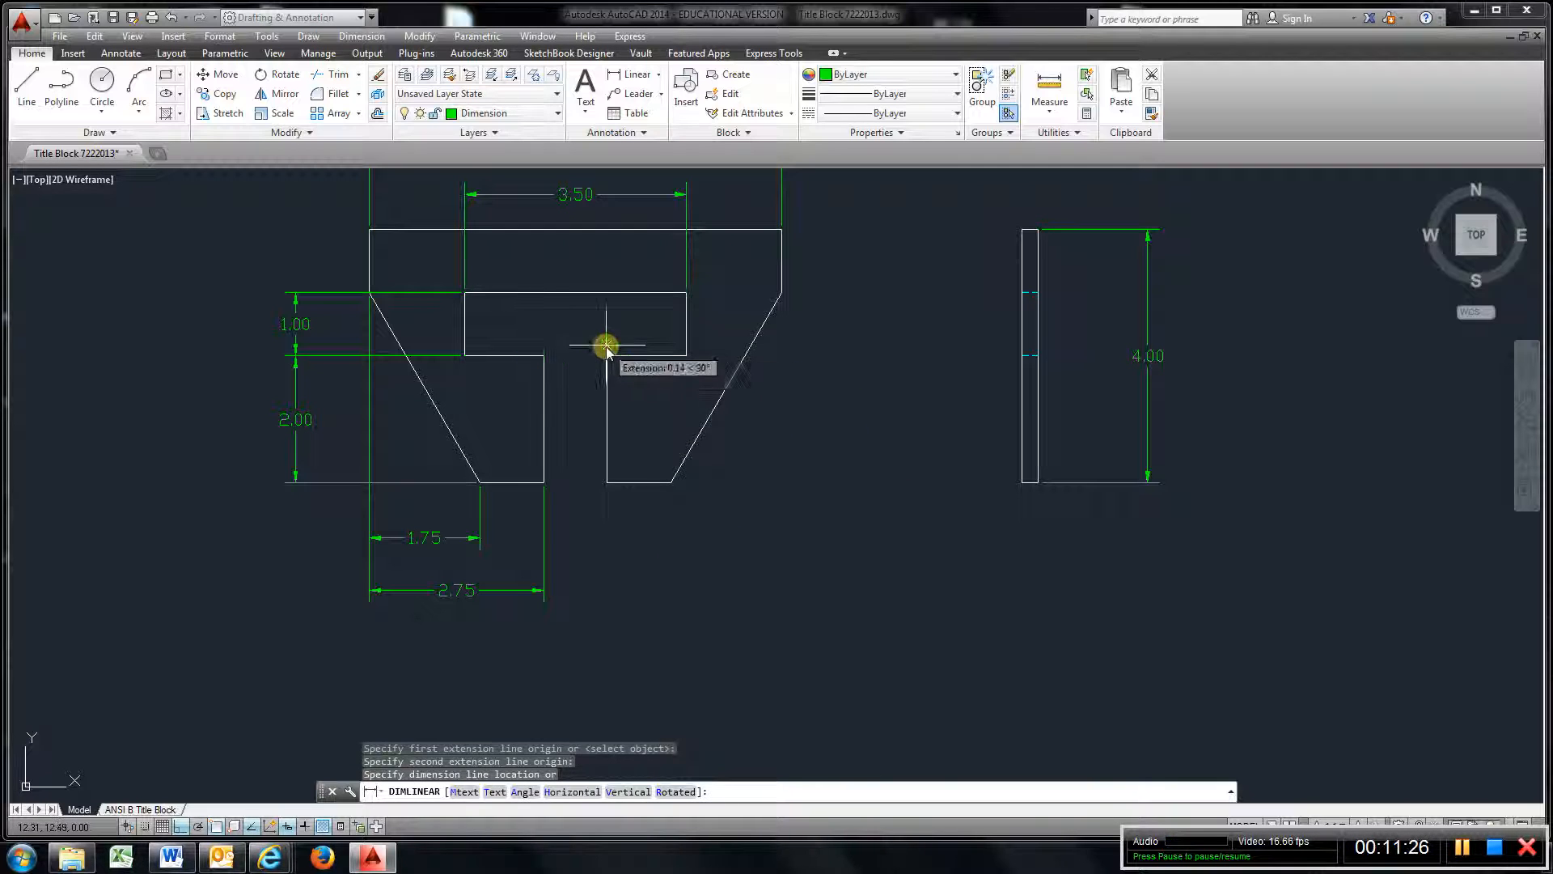
click(606, 332)
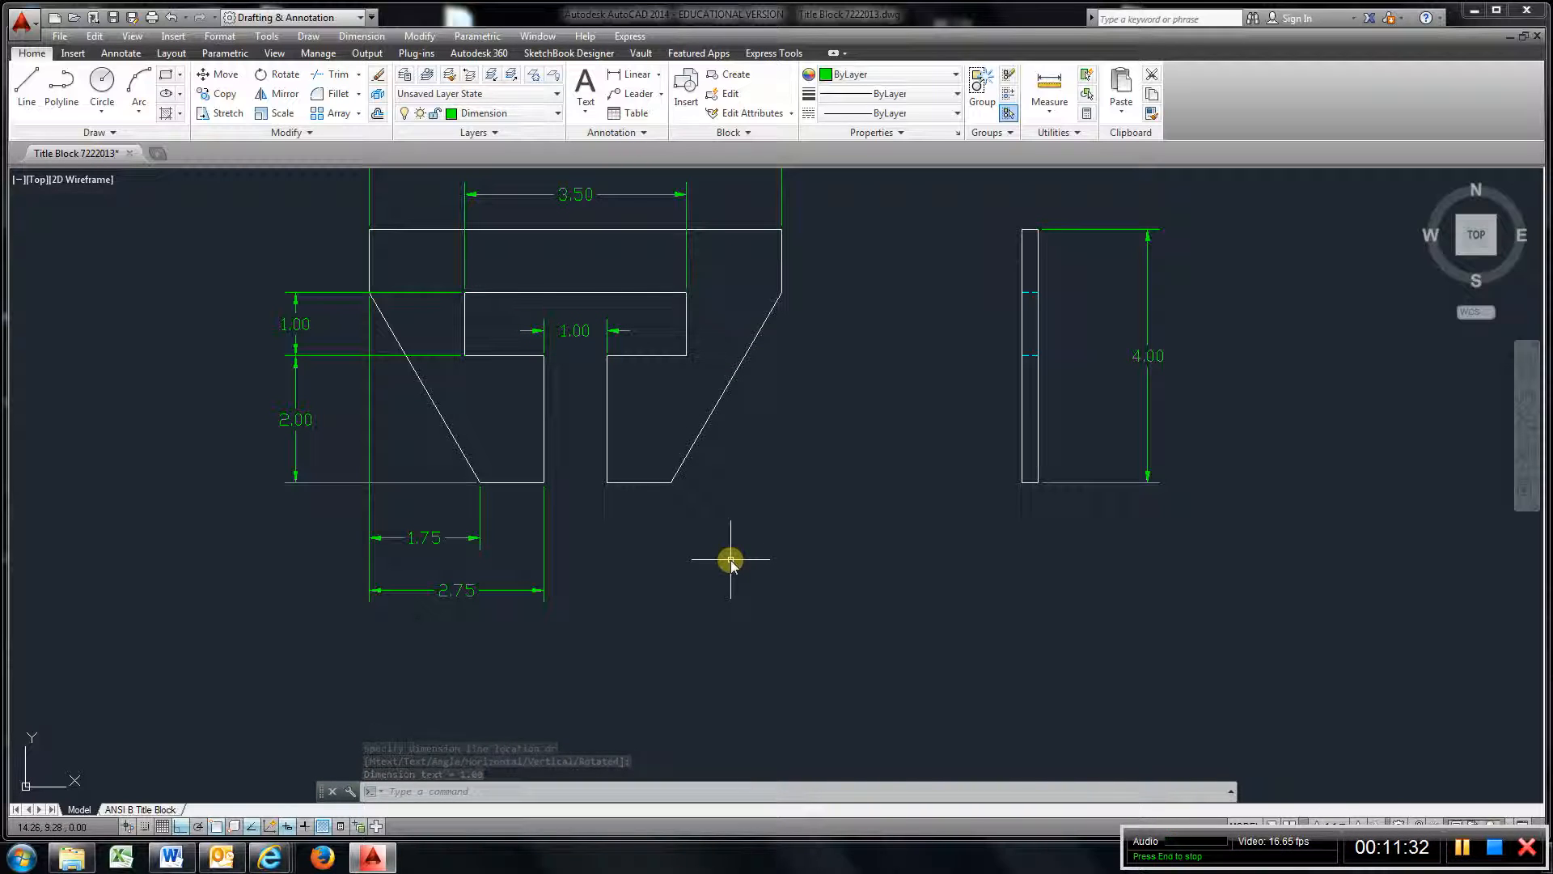
Create a block named 1.3 from all three dimensioned views, with its base point in the empty space above and right of the side view
scroll(502, 617, down, 2)
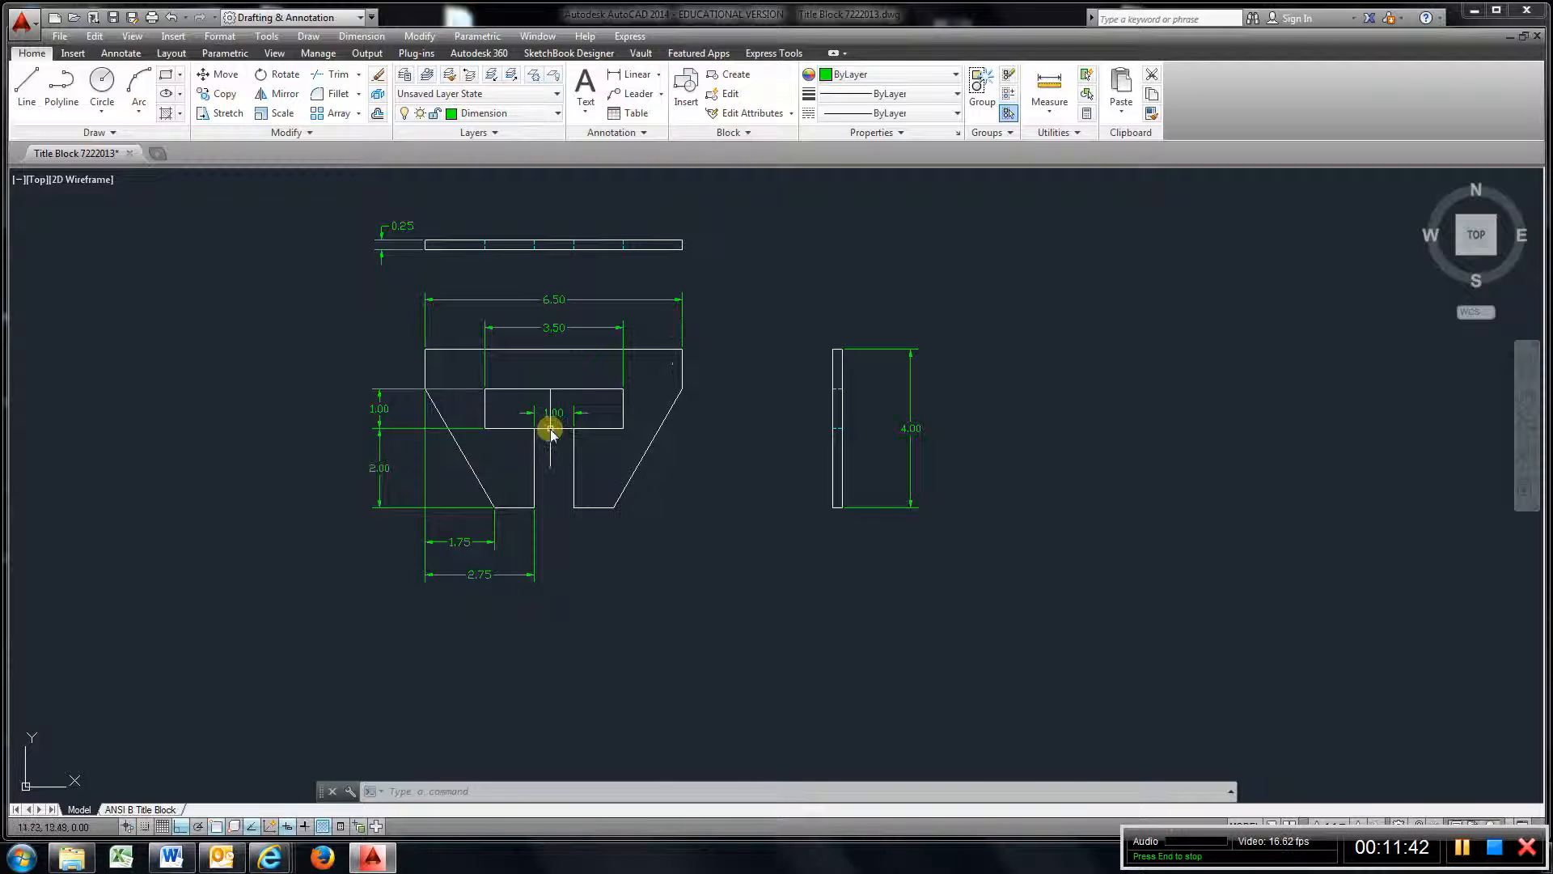
scroll(743, 493, down, 4)
scroll(727, 491, up, 4)
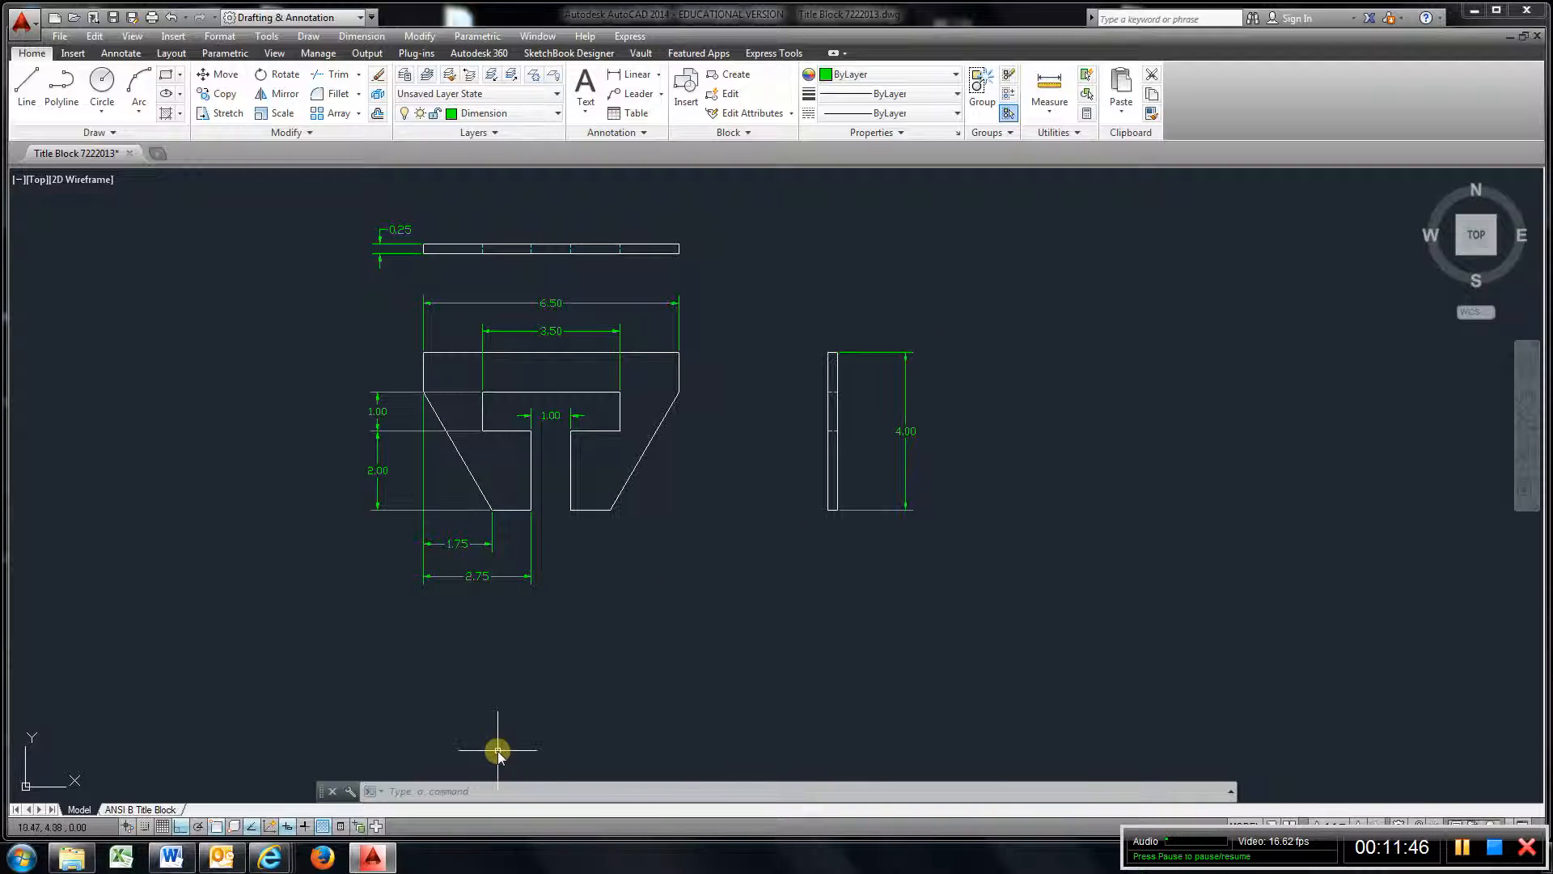
click(732, 76)
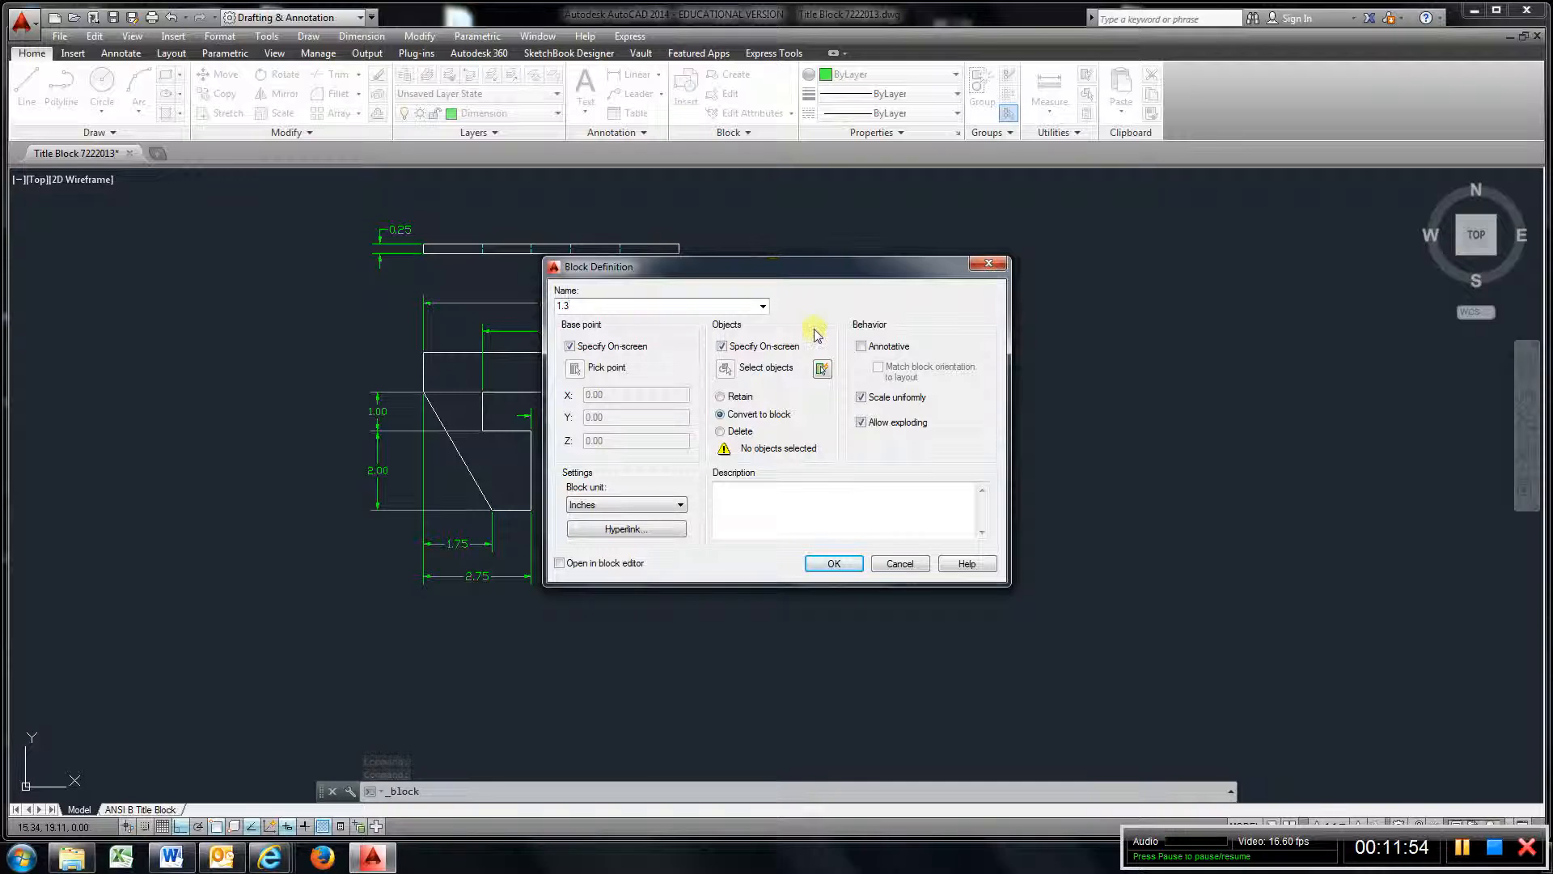
click(838, 565)
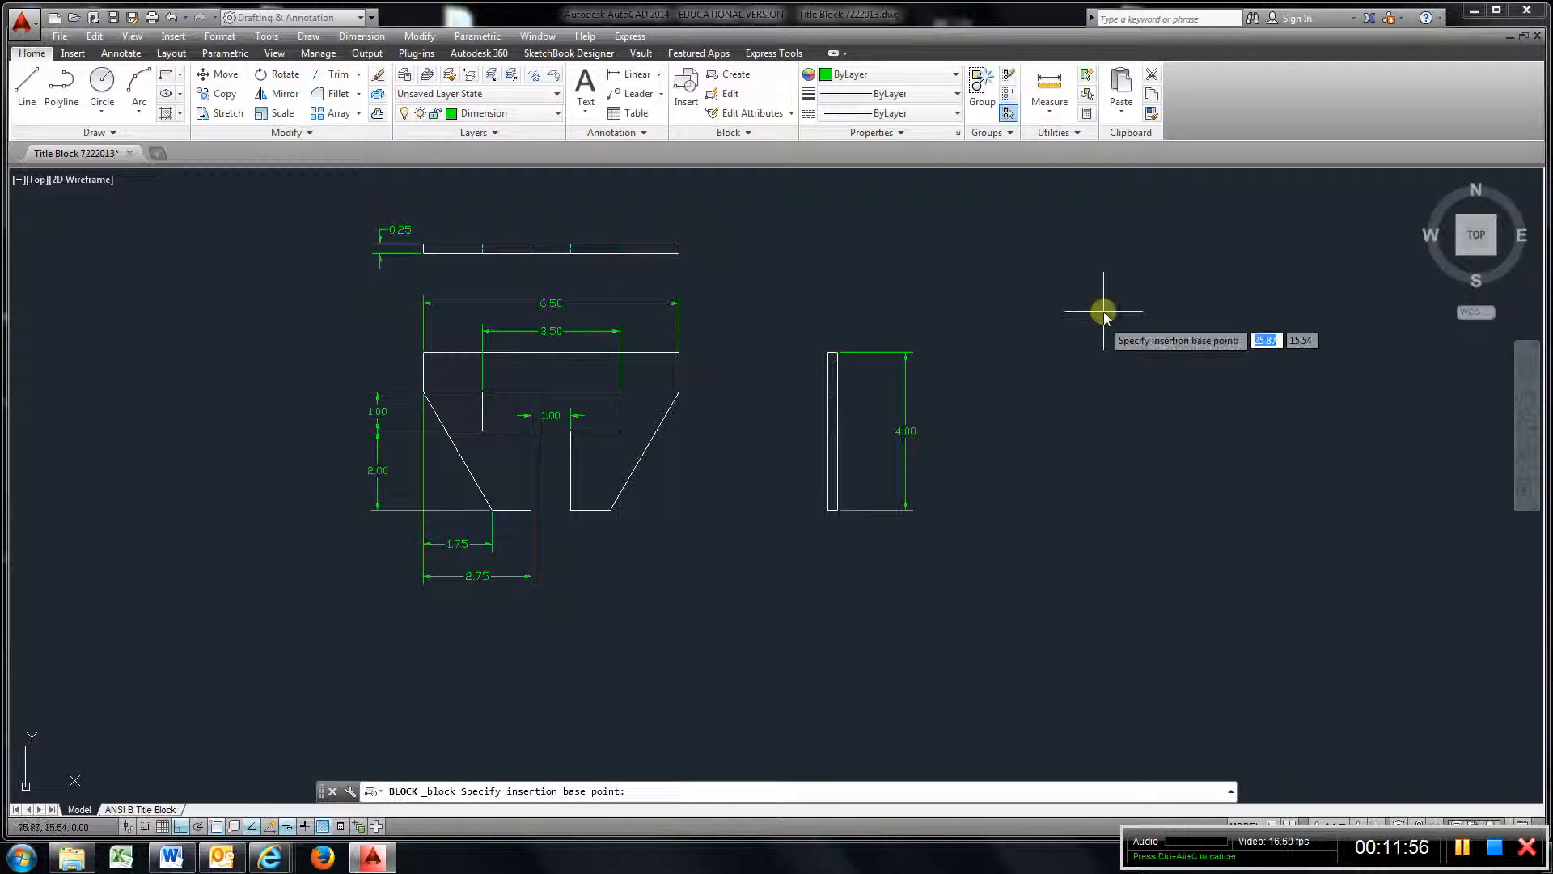
click(1018, 222)
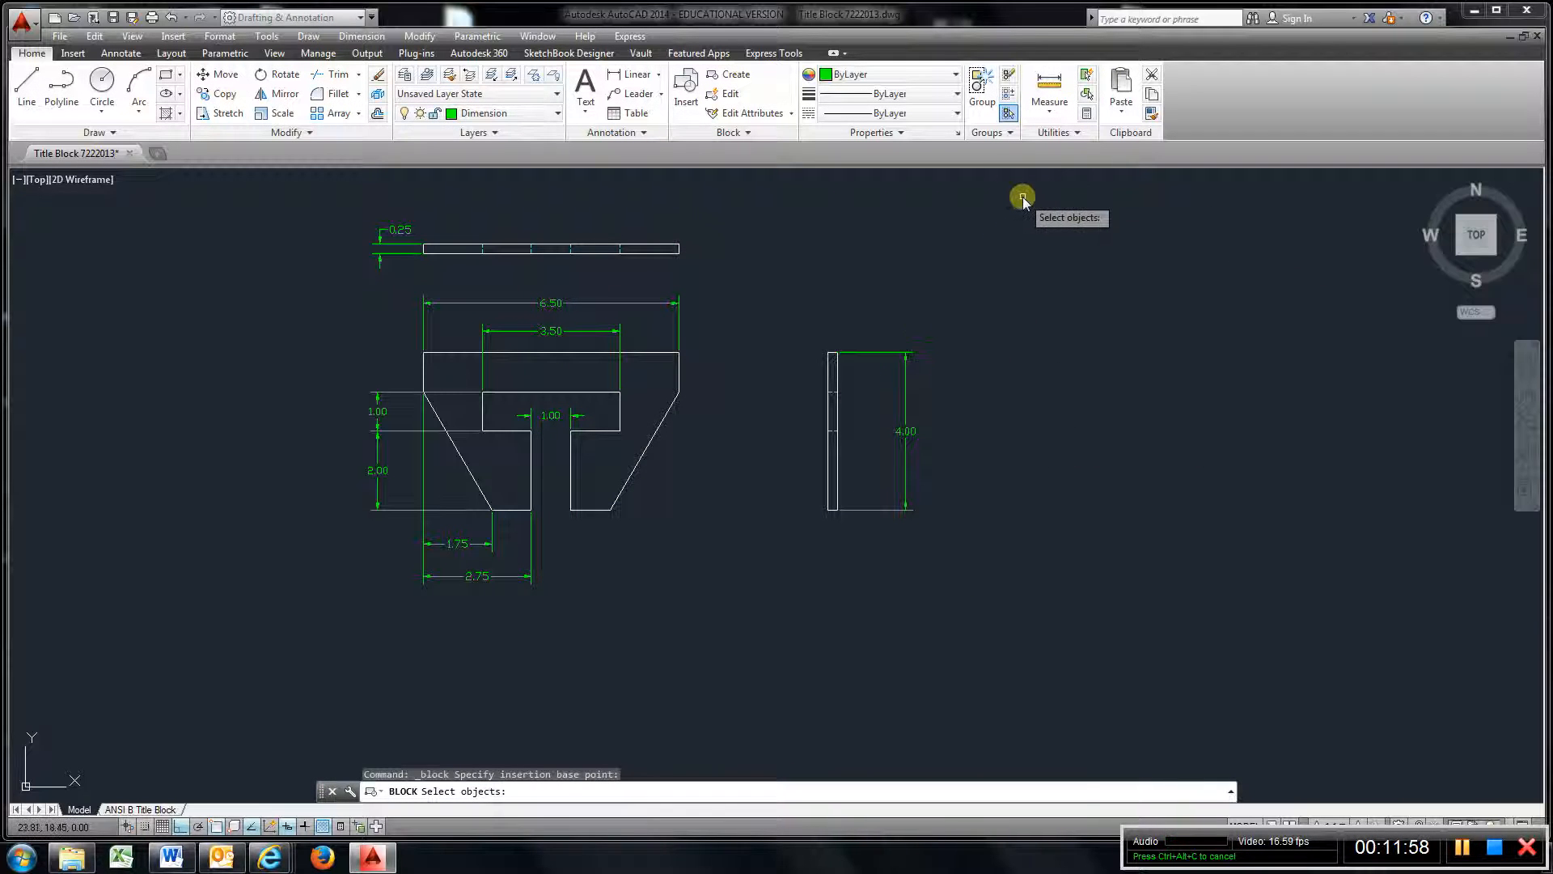
click(1026, 201)
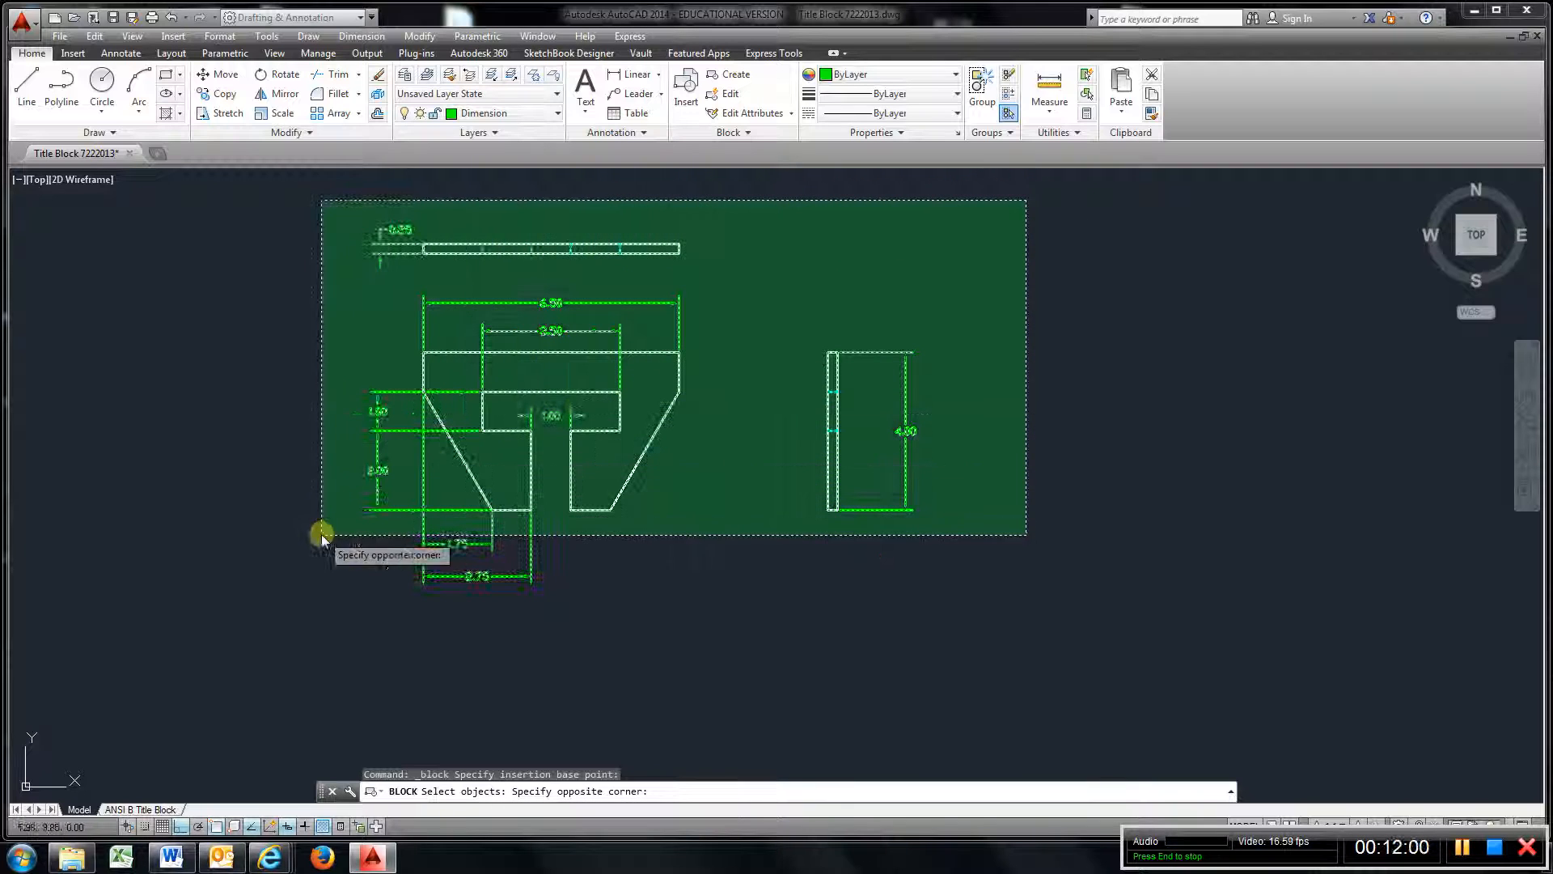
click(274, 641)
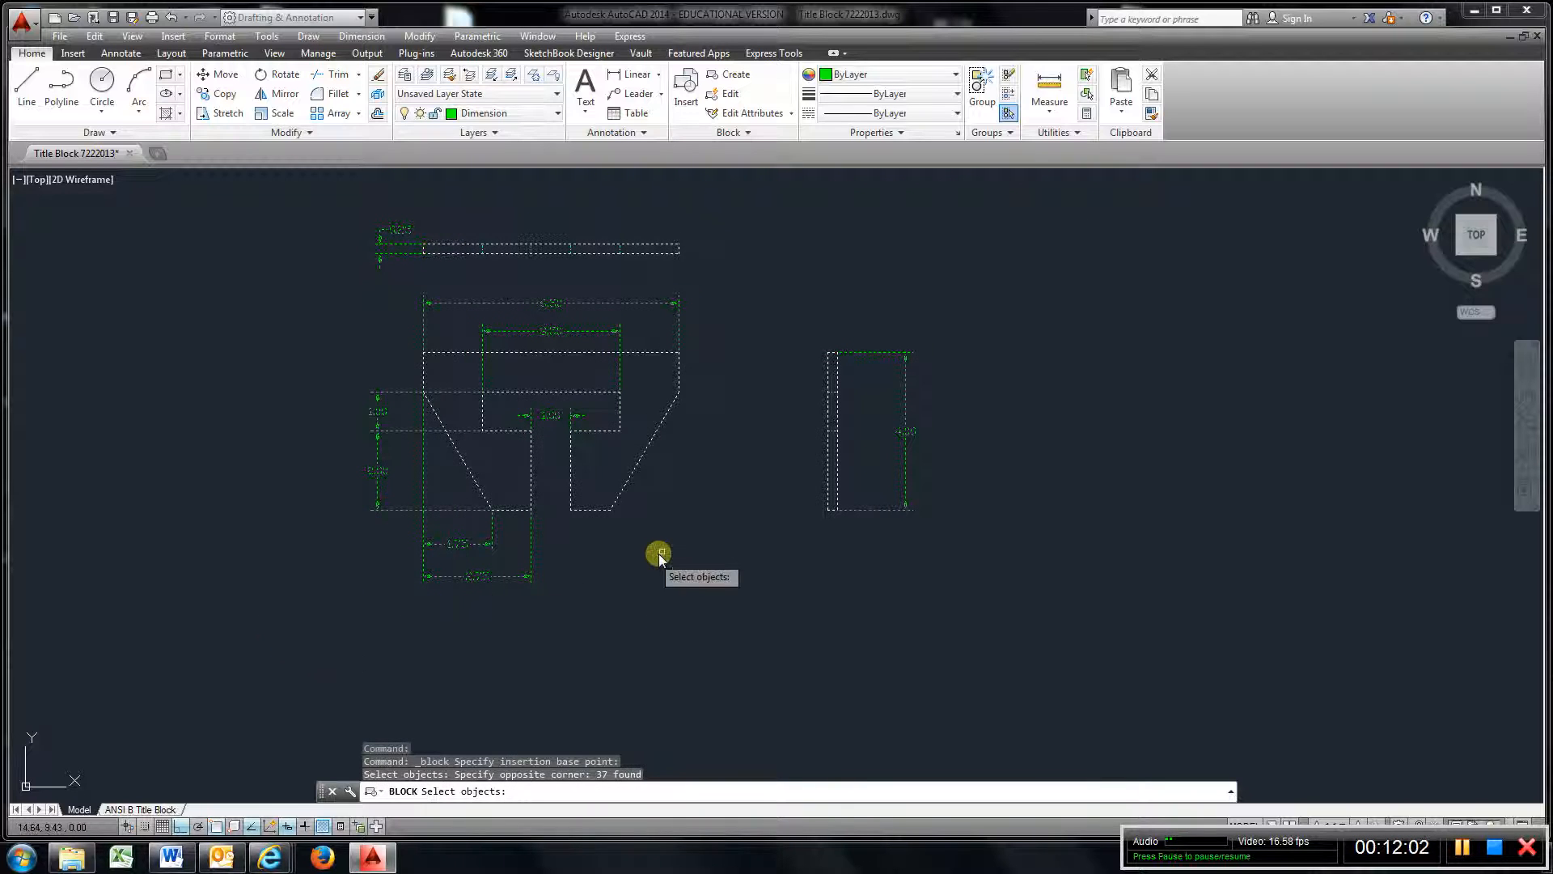
key(Return)
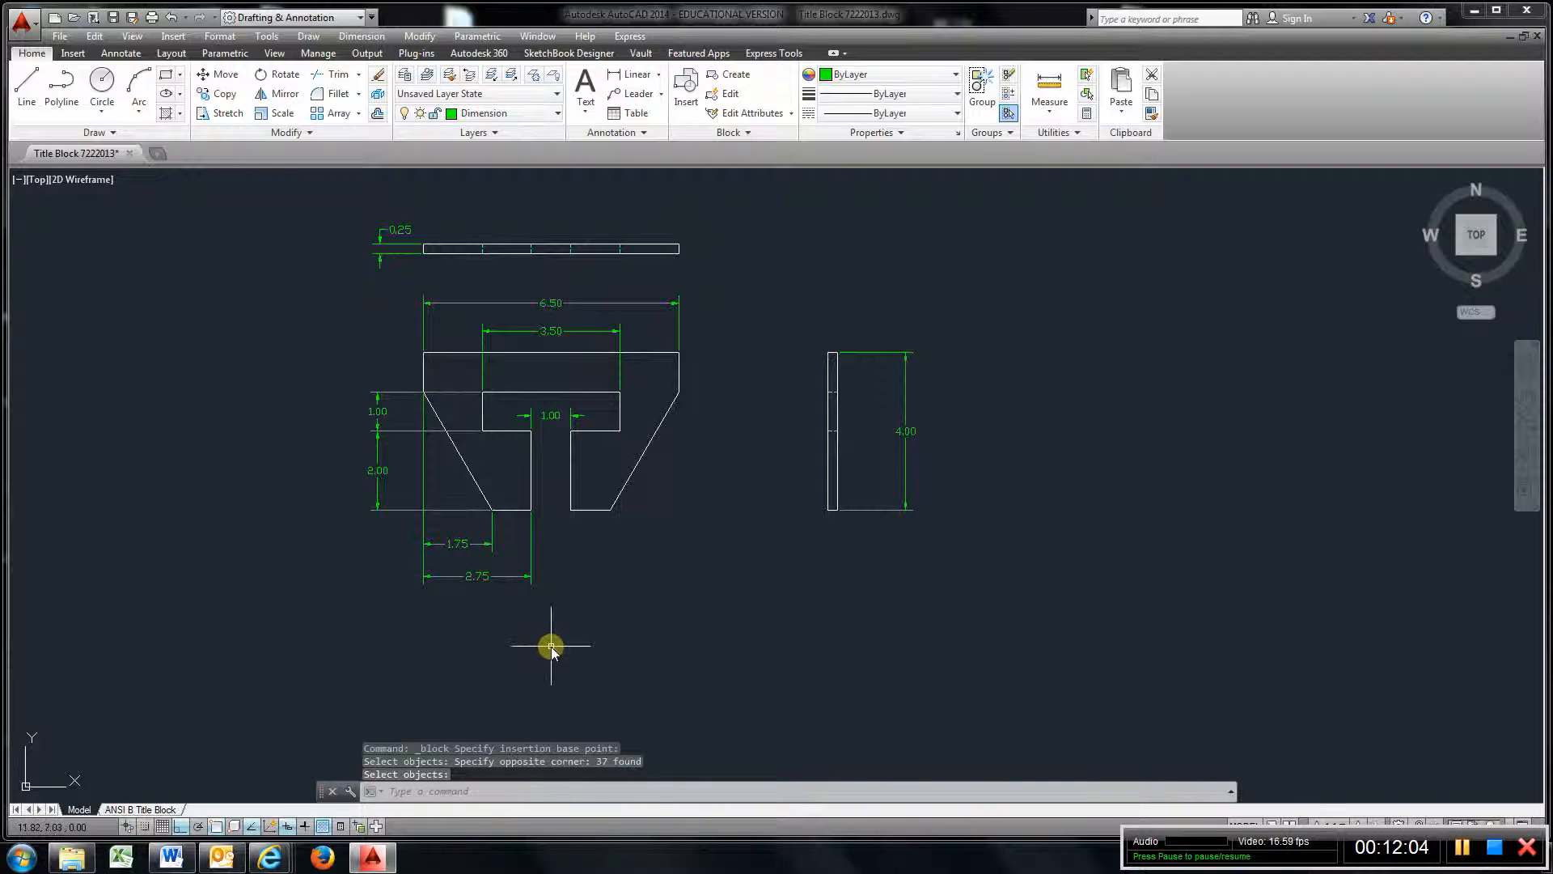
Switch to the ANSI B Title Block layout and insert block 1.3 at scale 1.00, placing the views inside the border
click(144, 810)
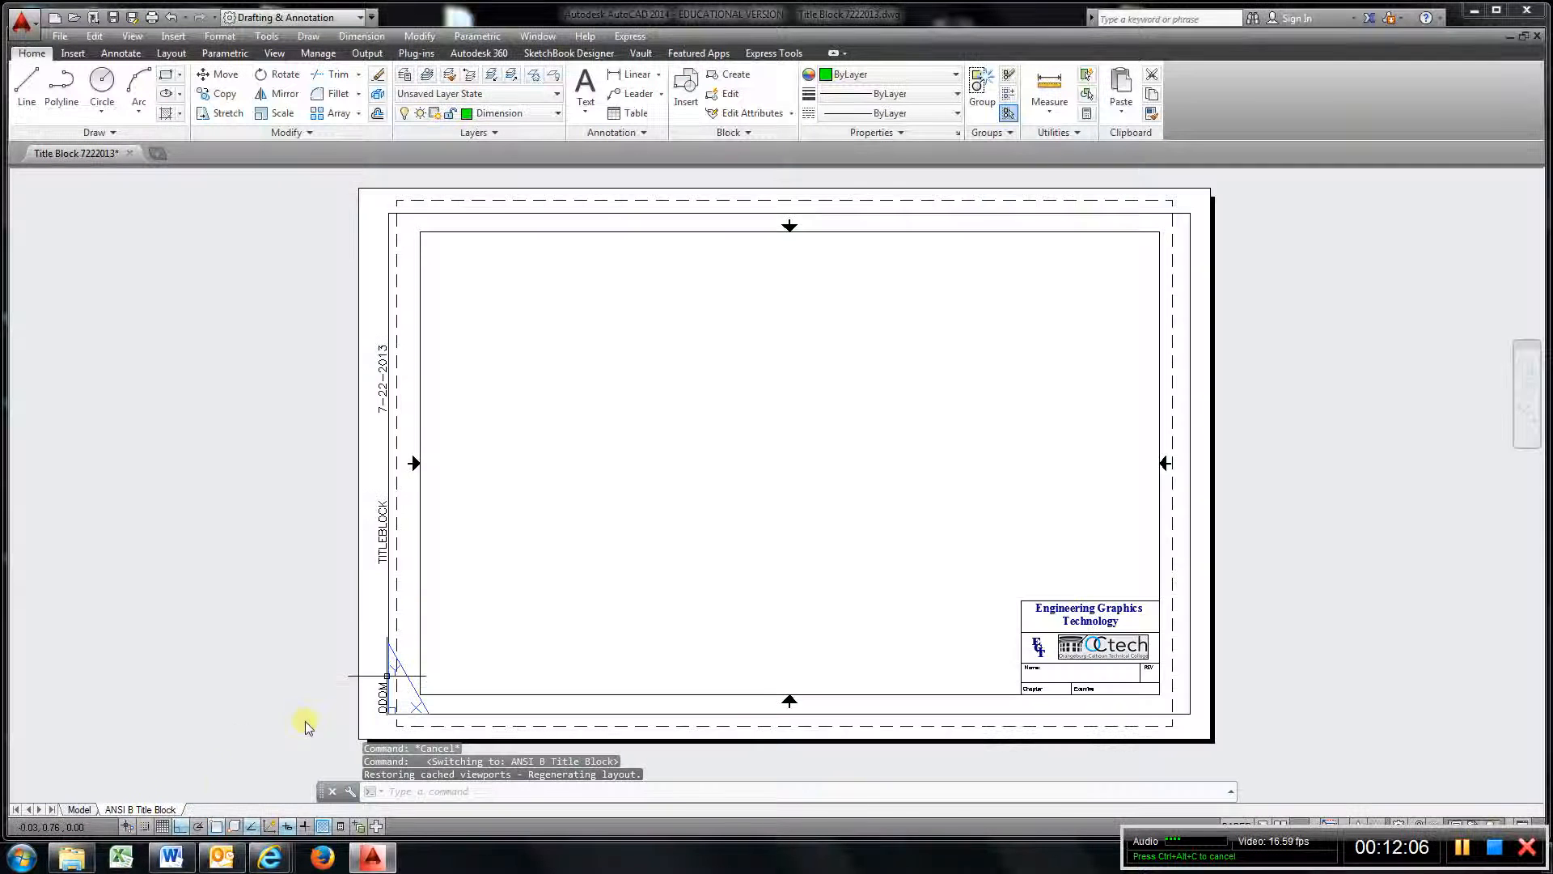
click(686, 87)
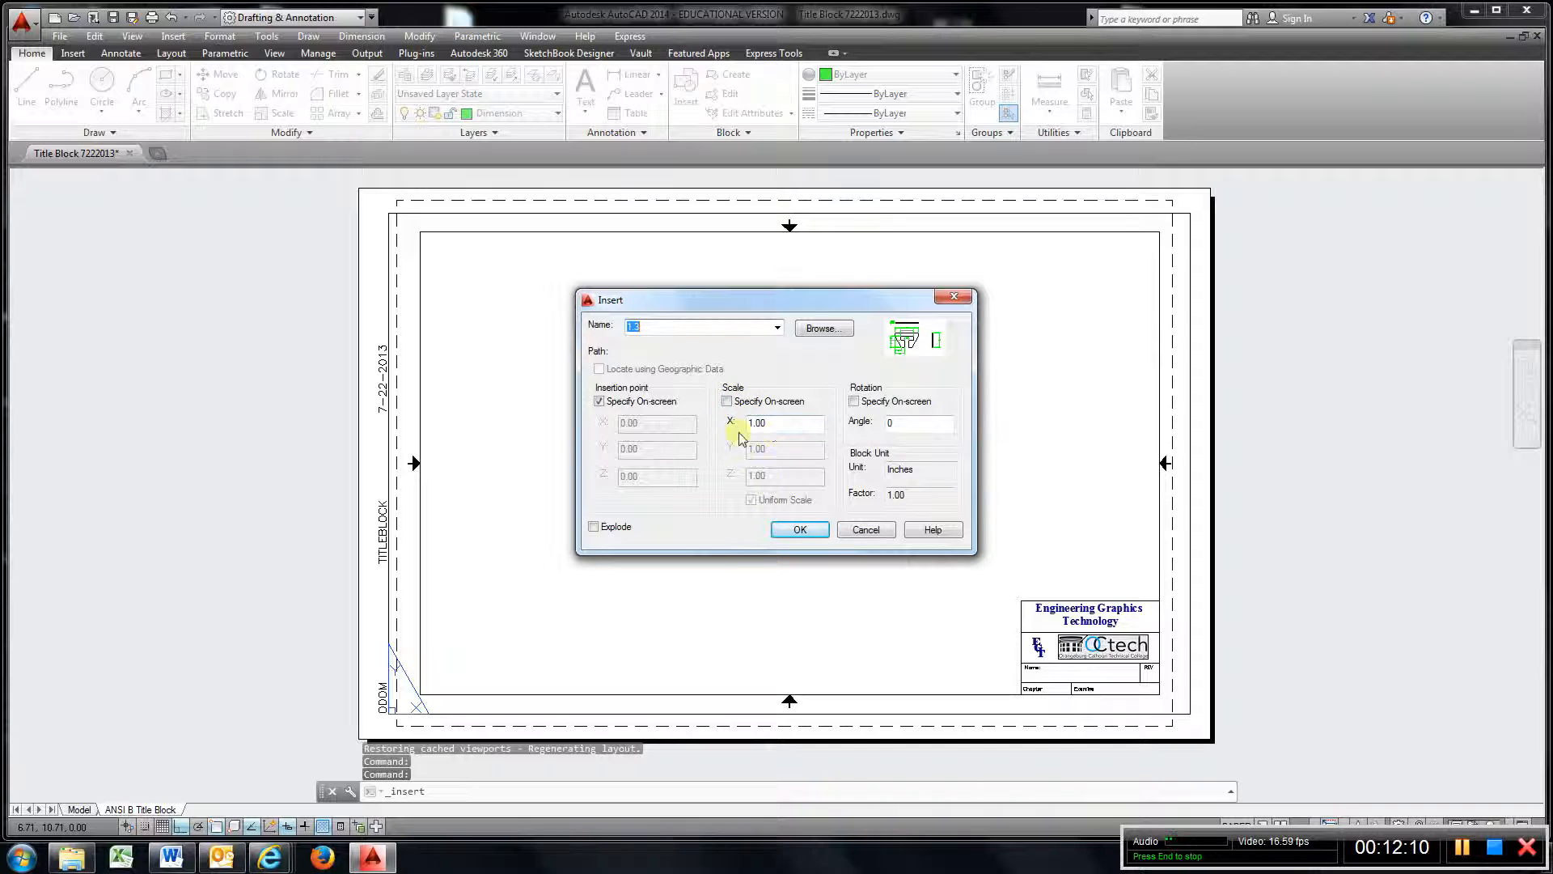
click(799, 530)
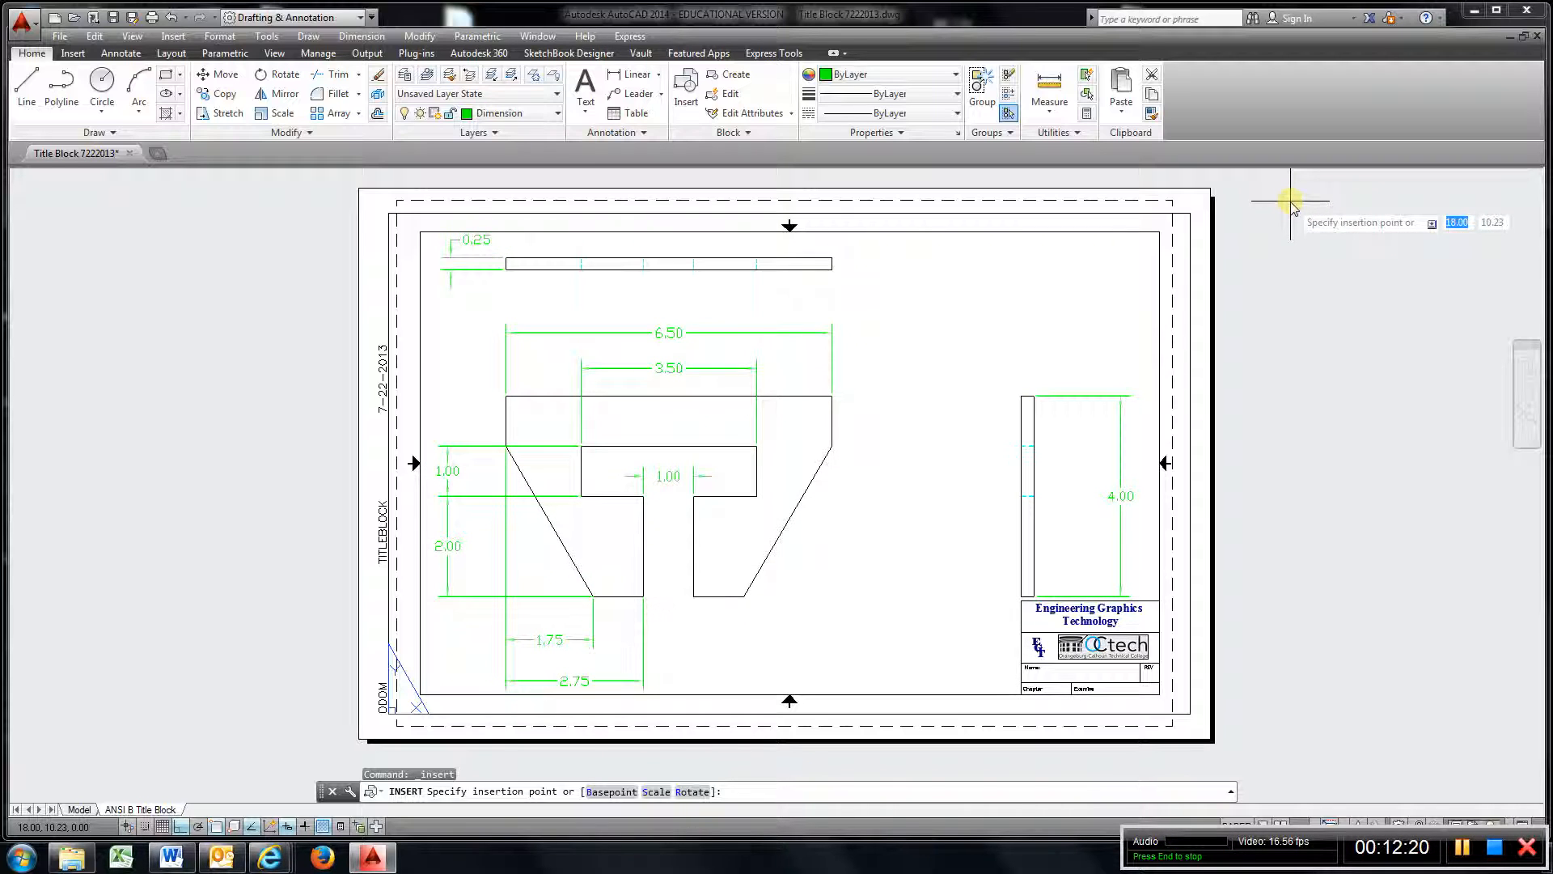
click(1291, 201)
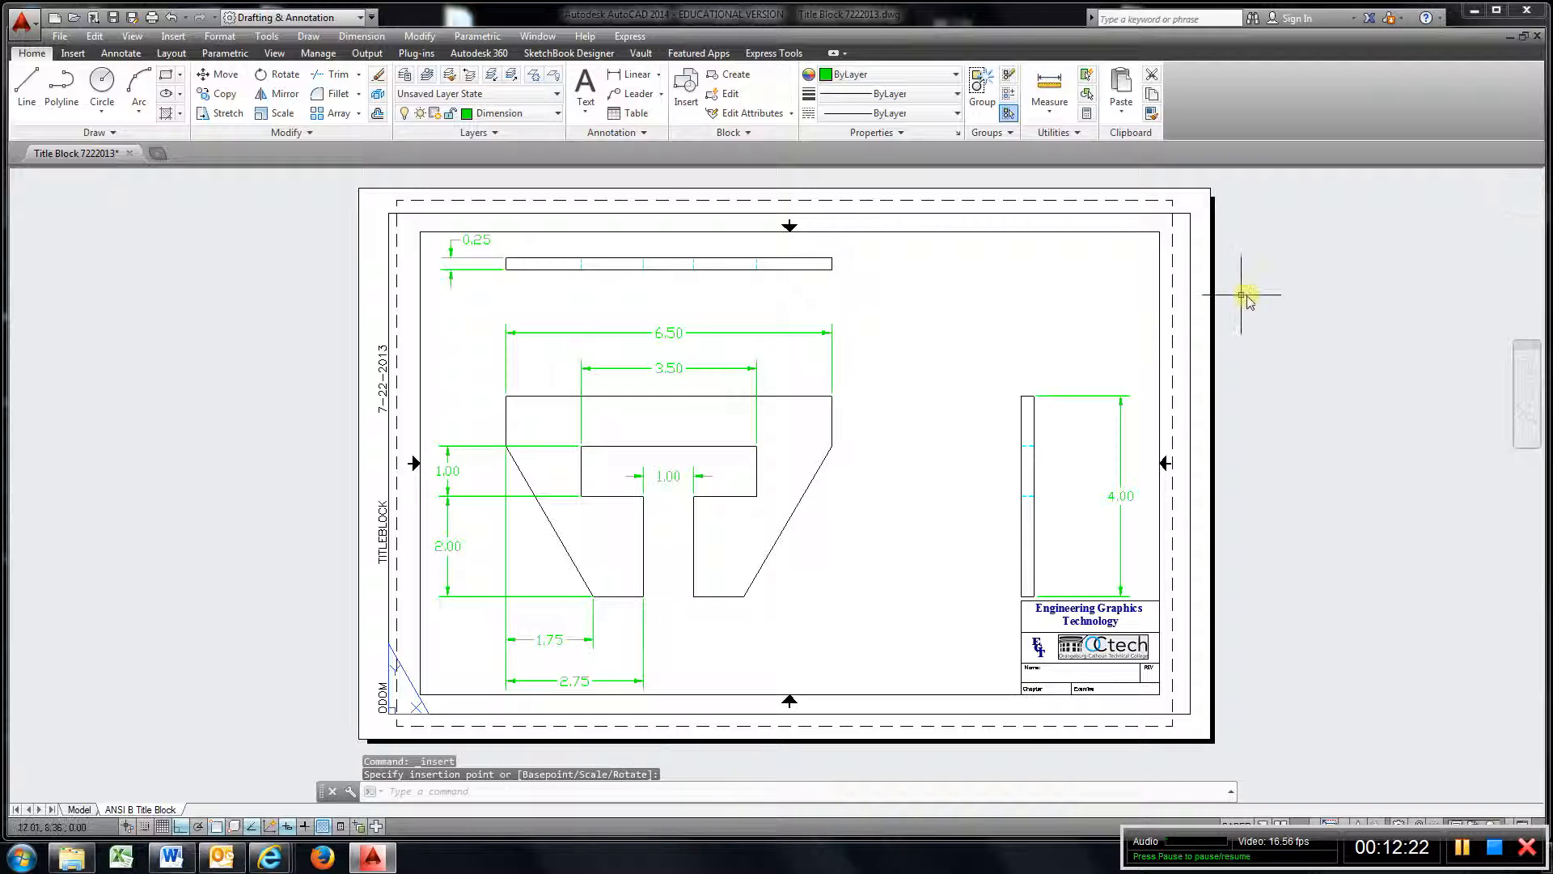
Delete the full-scale 1.3 block from the title block sheet
scroll(1247, 301, down, 4)
scroll(1231, 301, up, 4)
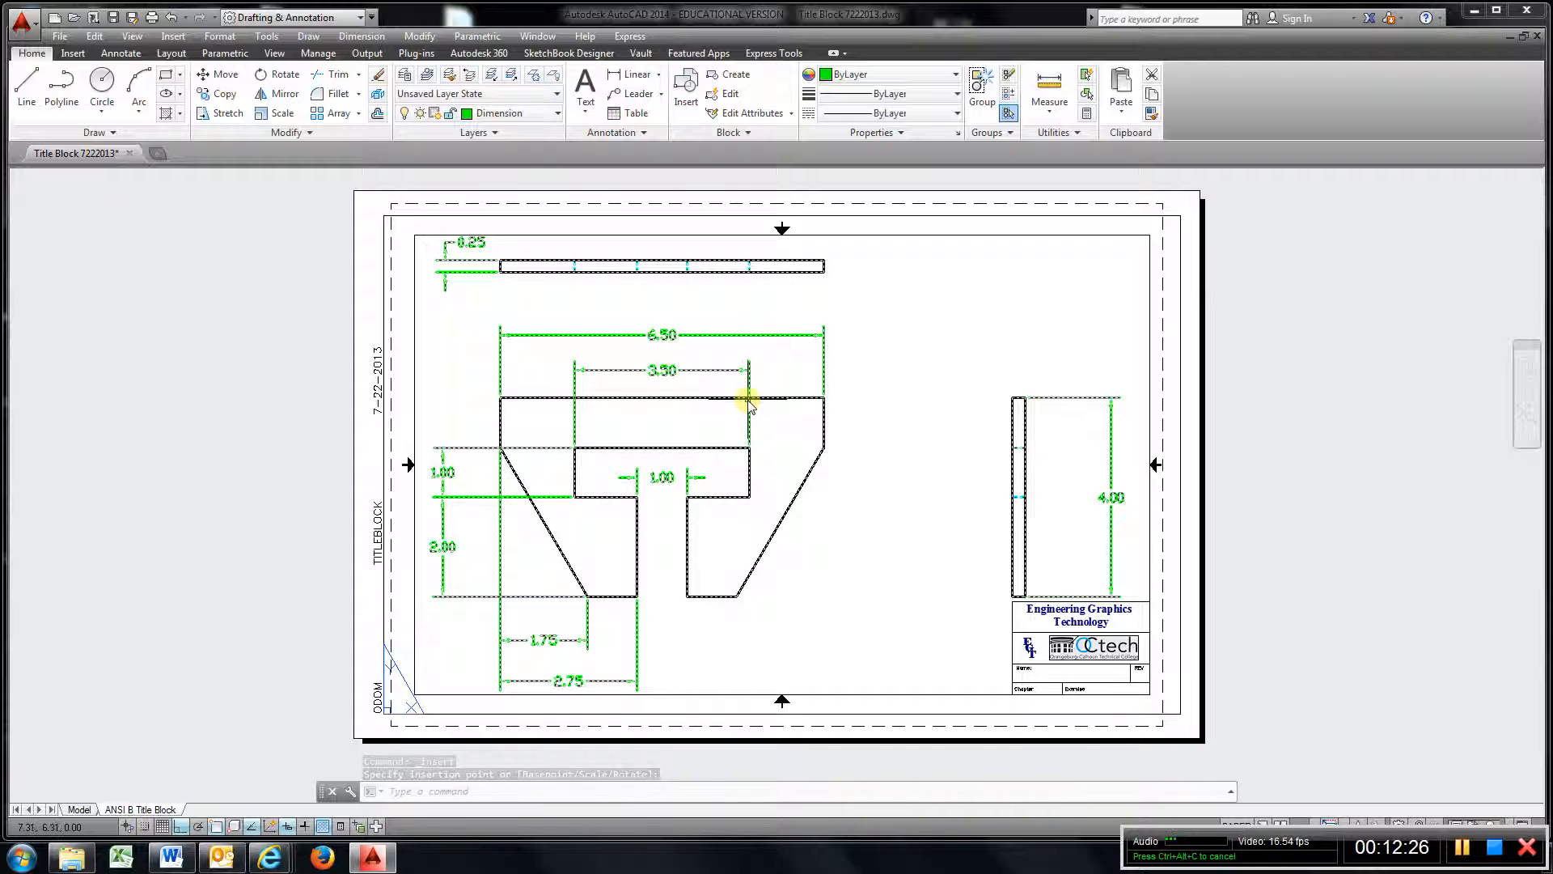
click(749, 402)
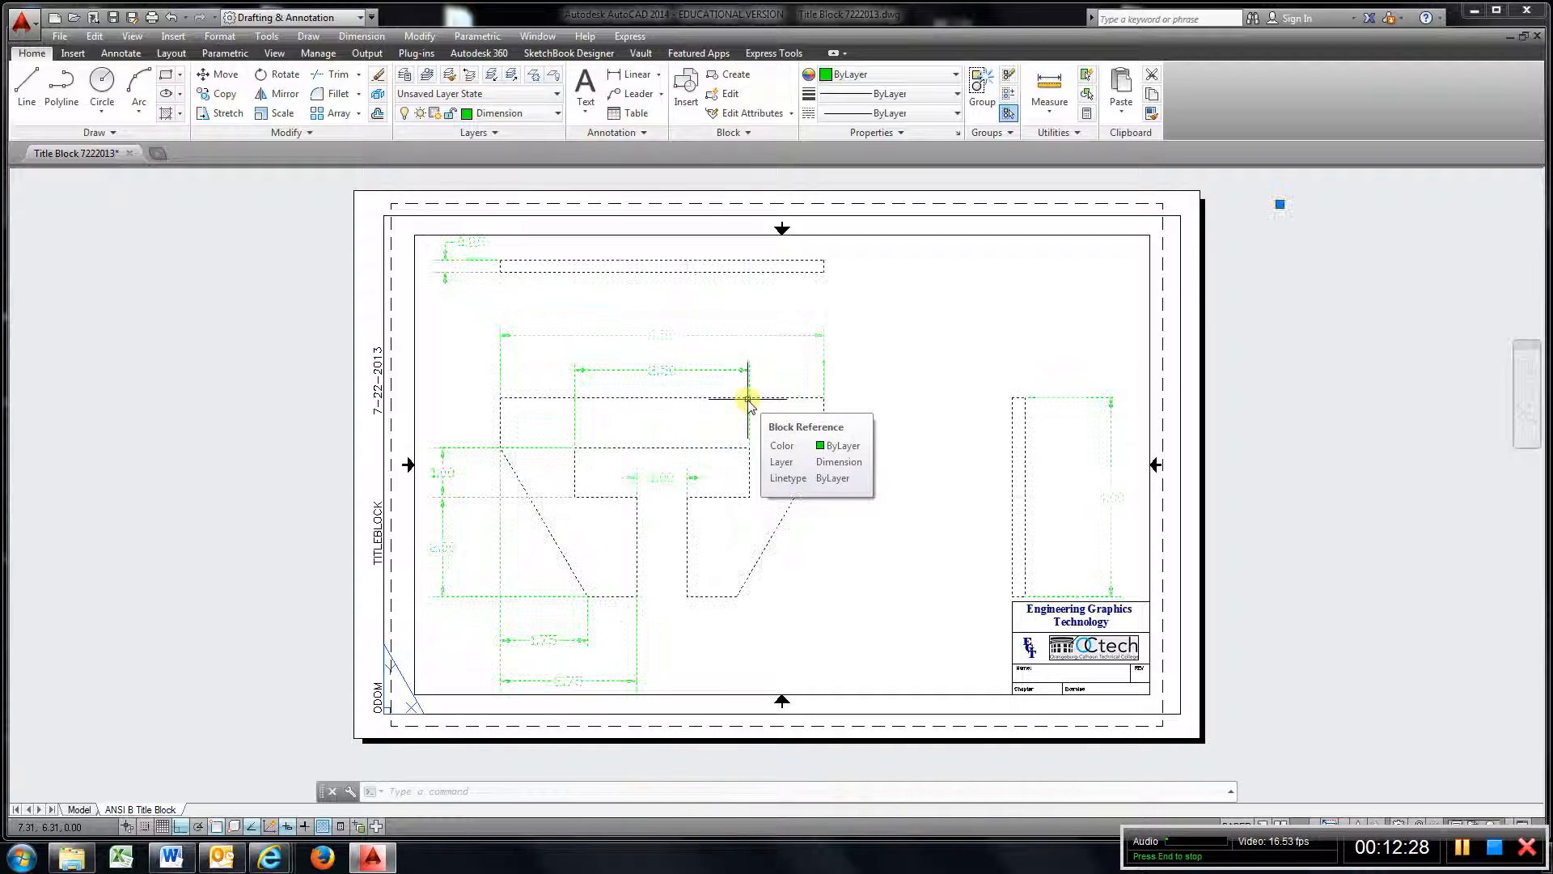
key(Delete)
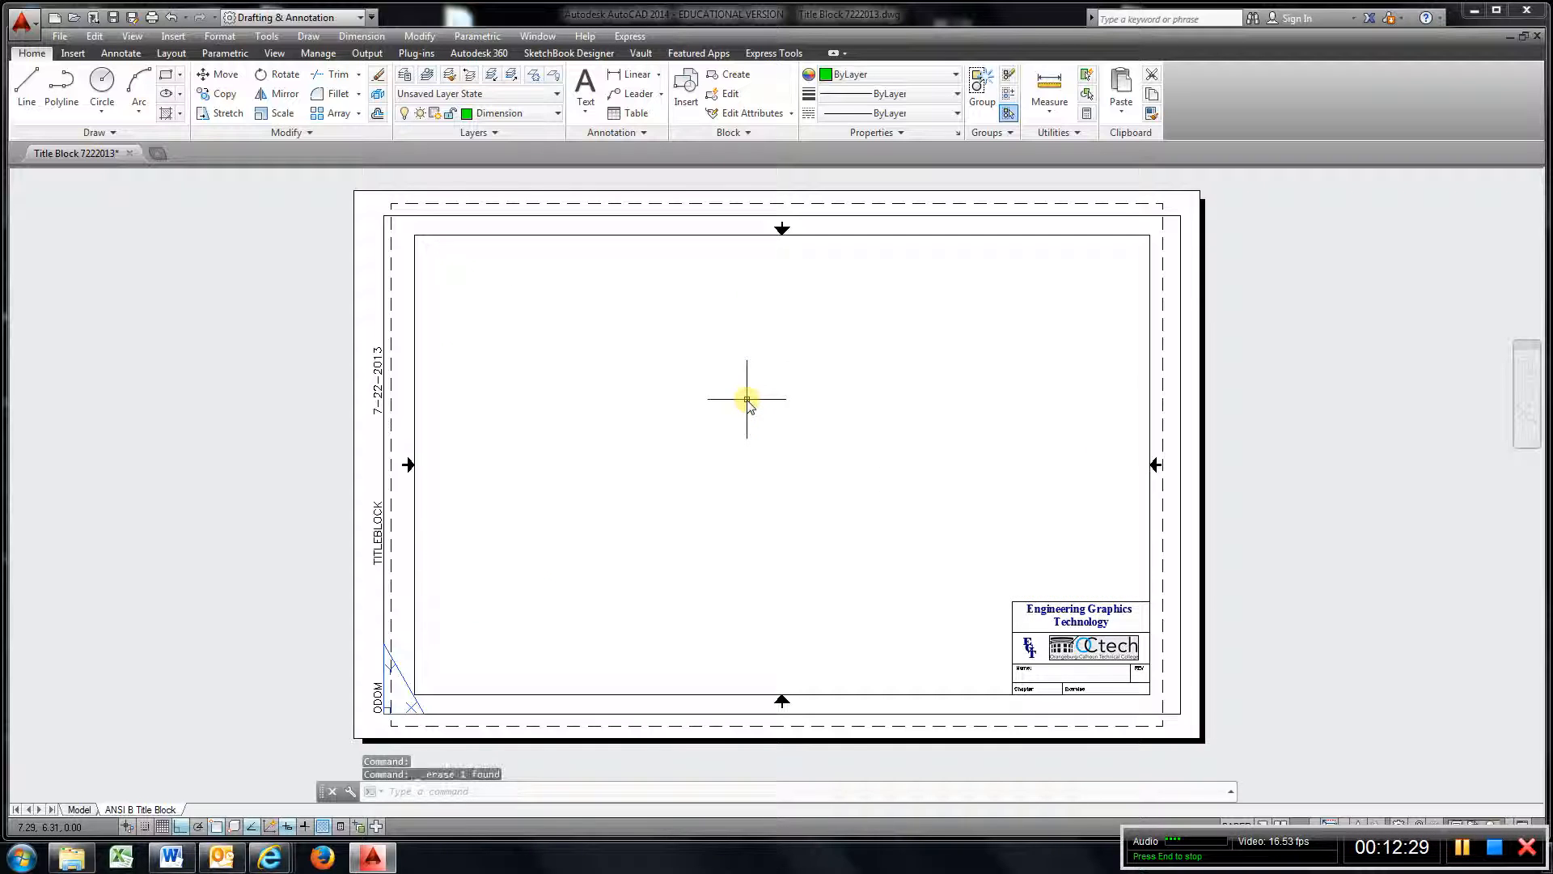
Insert block 1.3 at a uniform scale of .9, placing the views inside the border with the side view above the title block
click(685, 96)
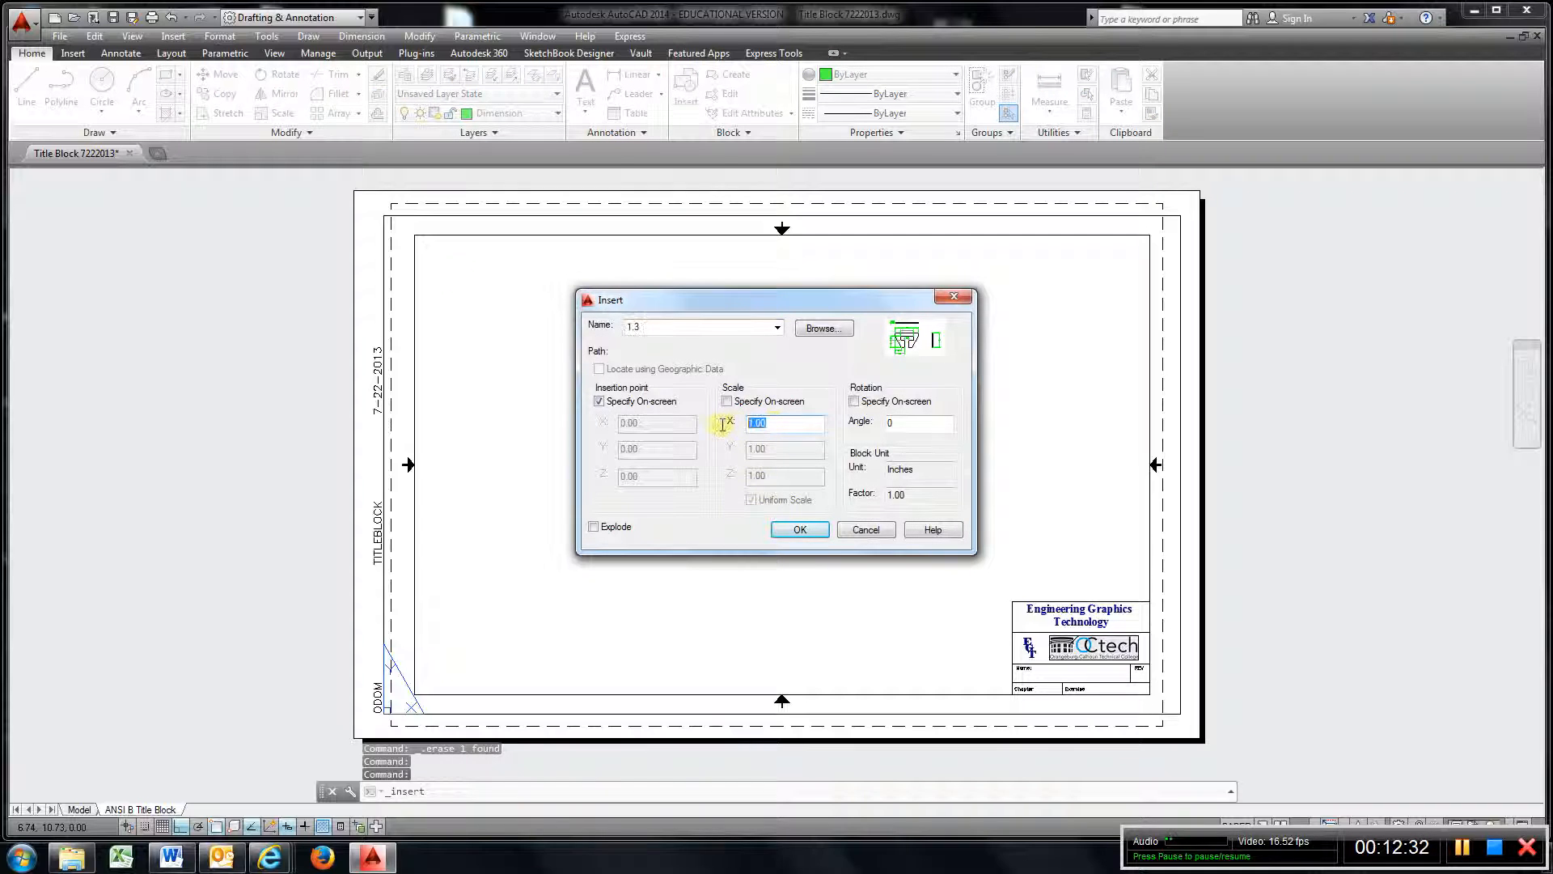
text(9)
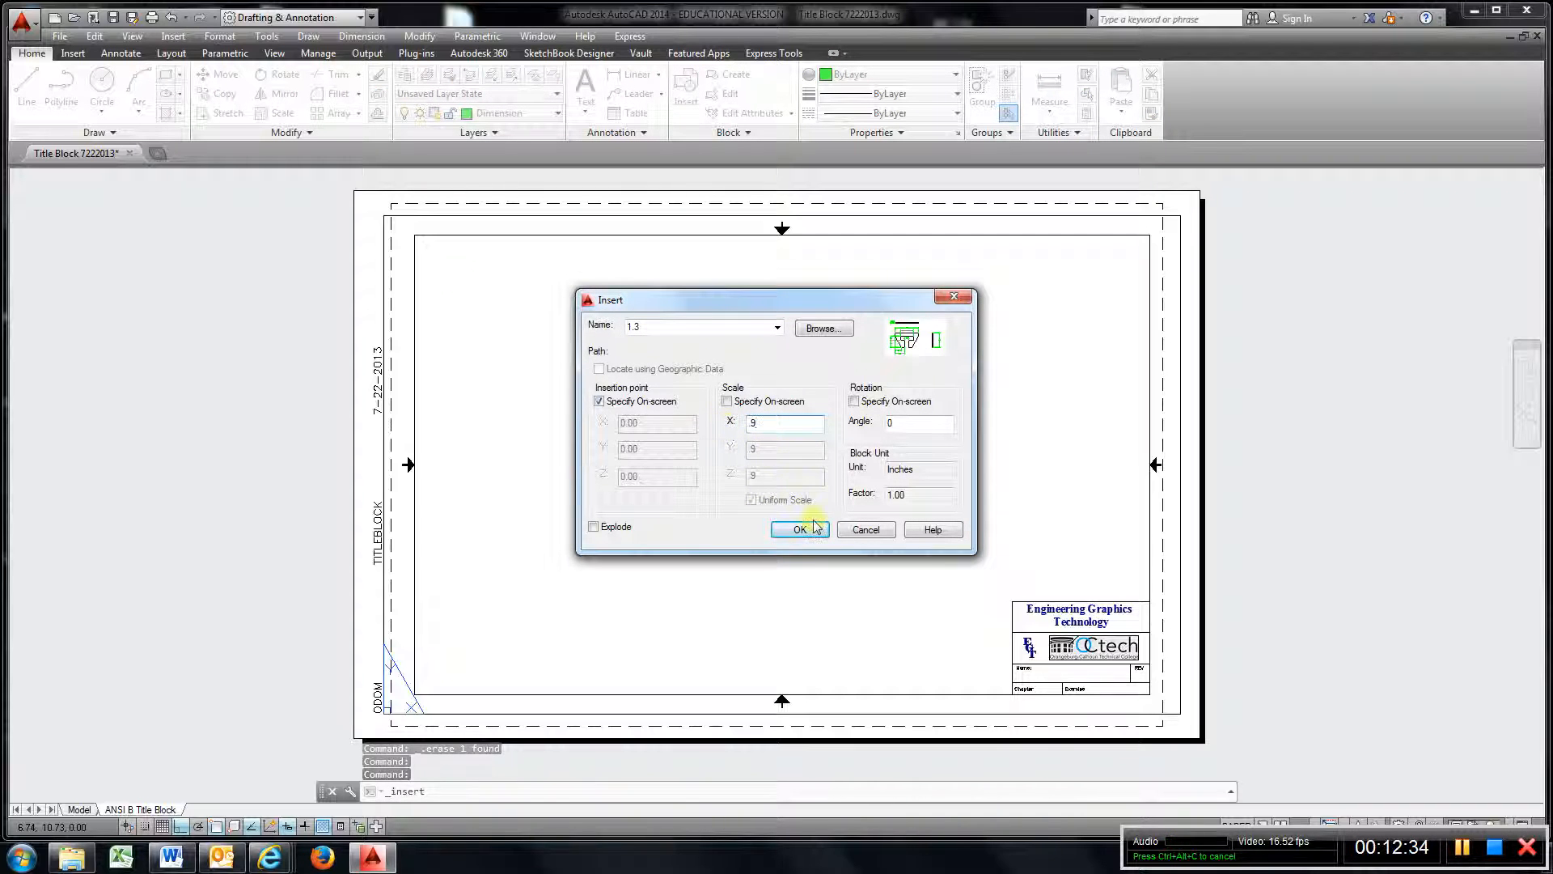
click(799, 530)
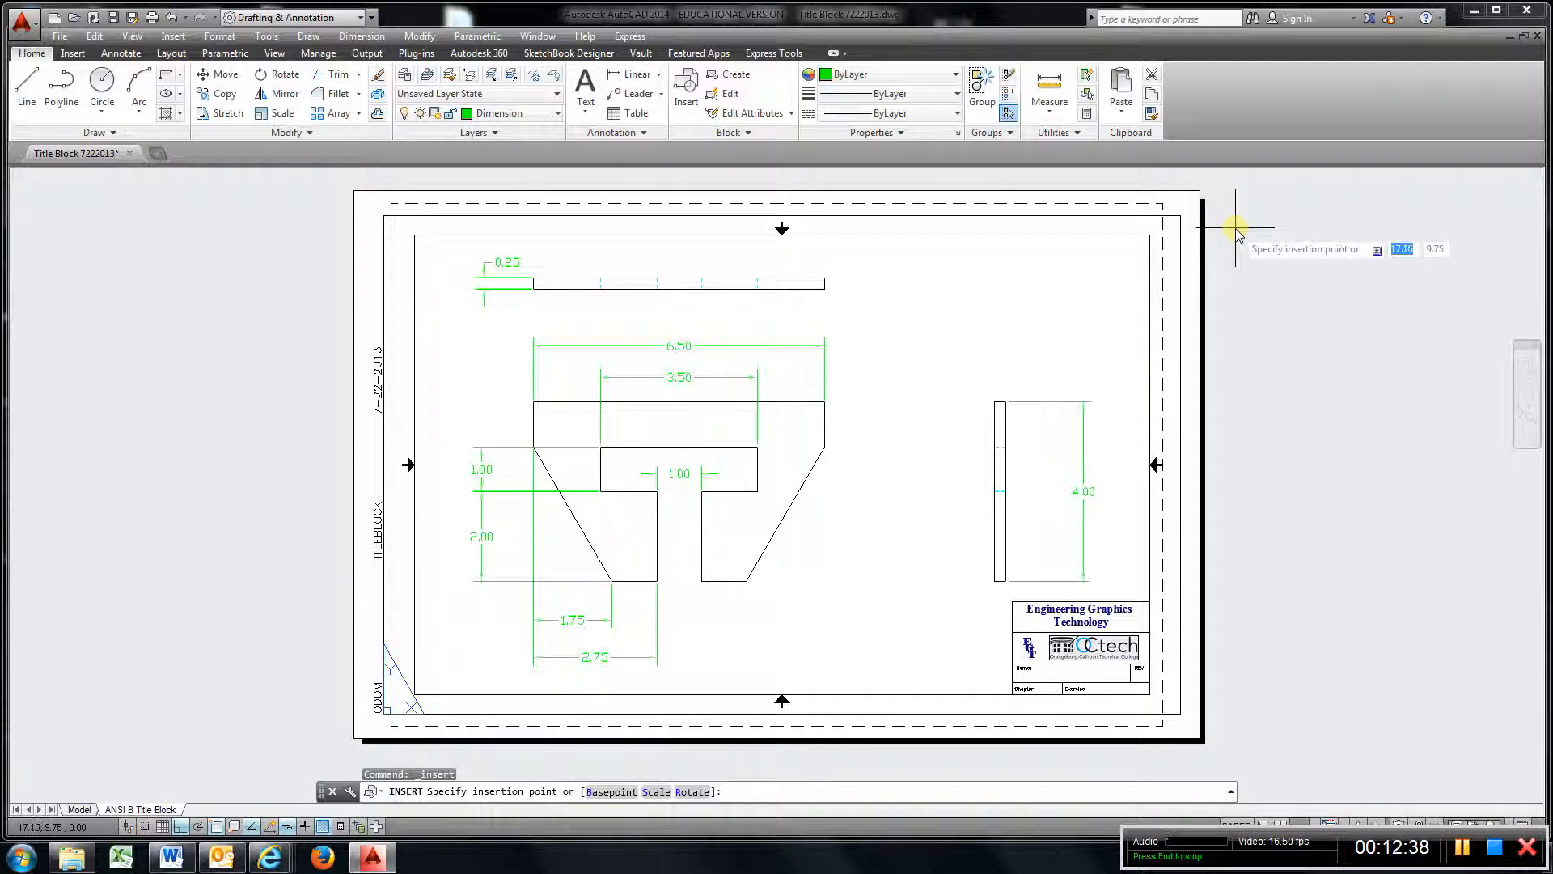
click(1222, 244)
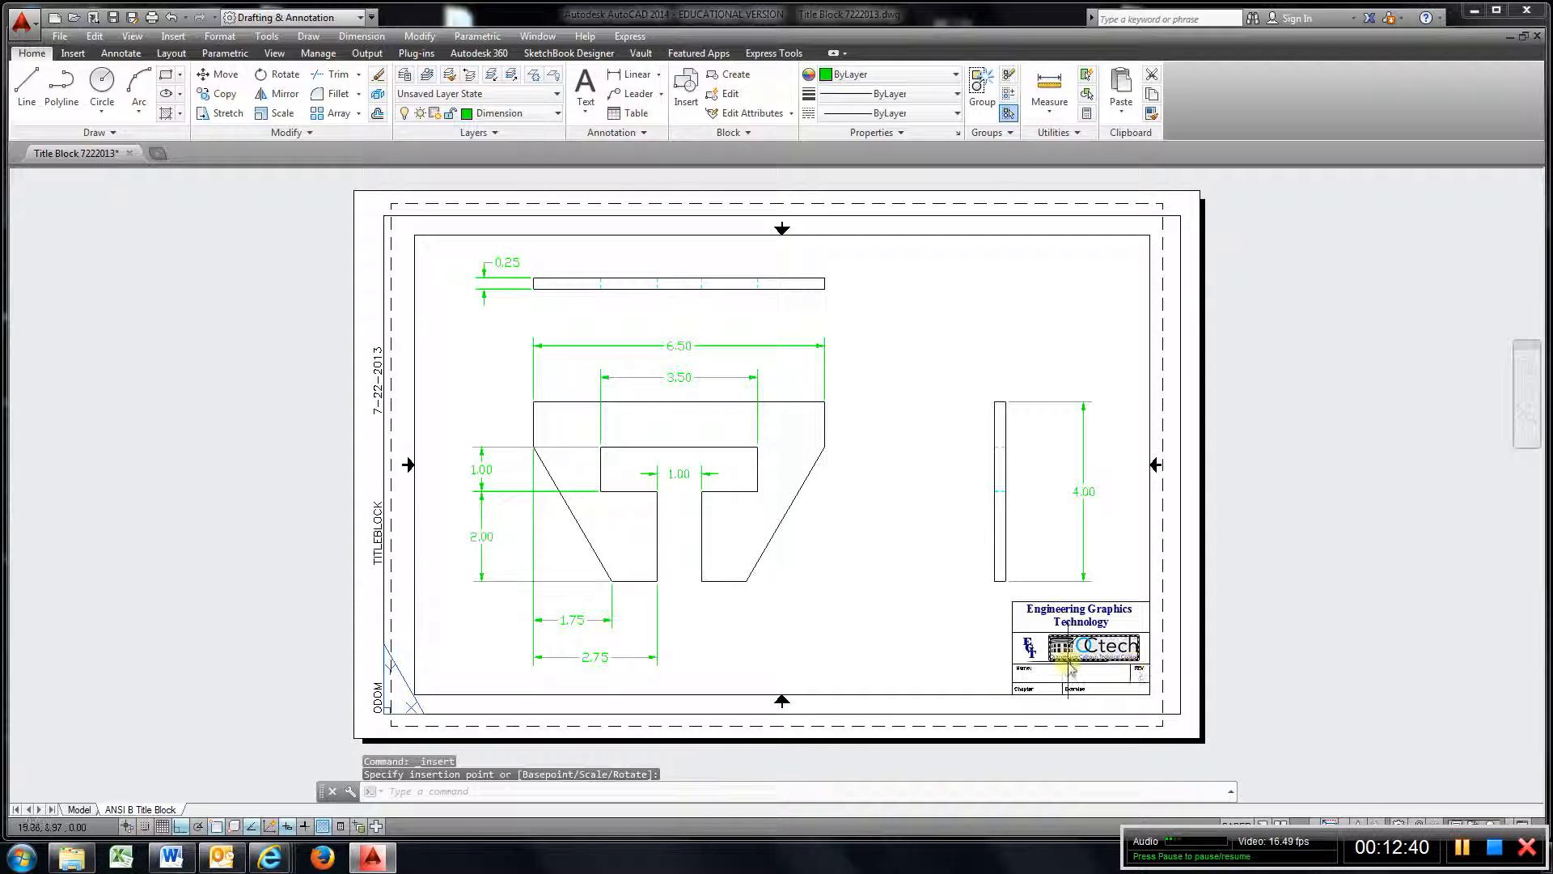
mouse_move(1069, 667)
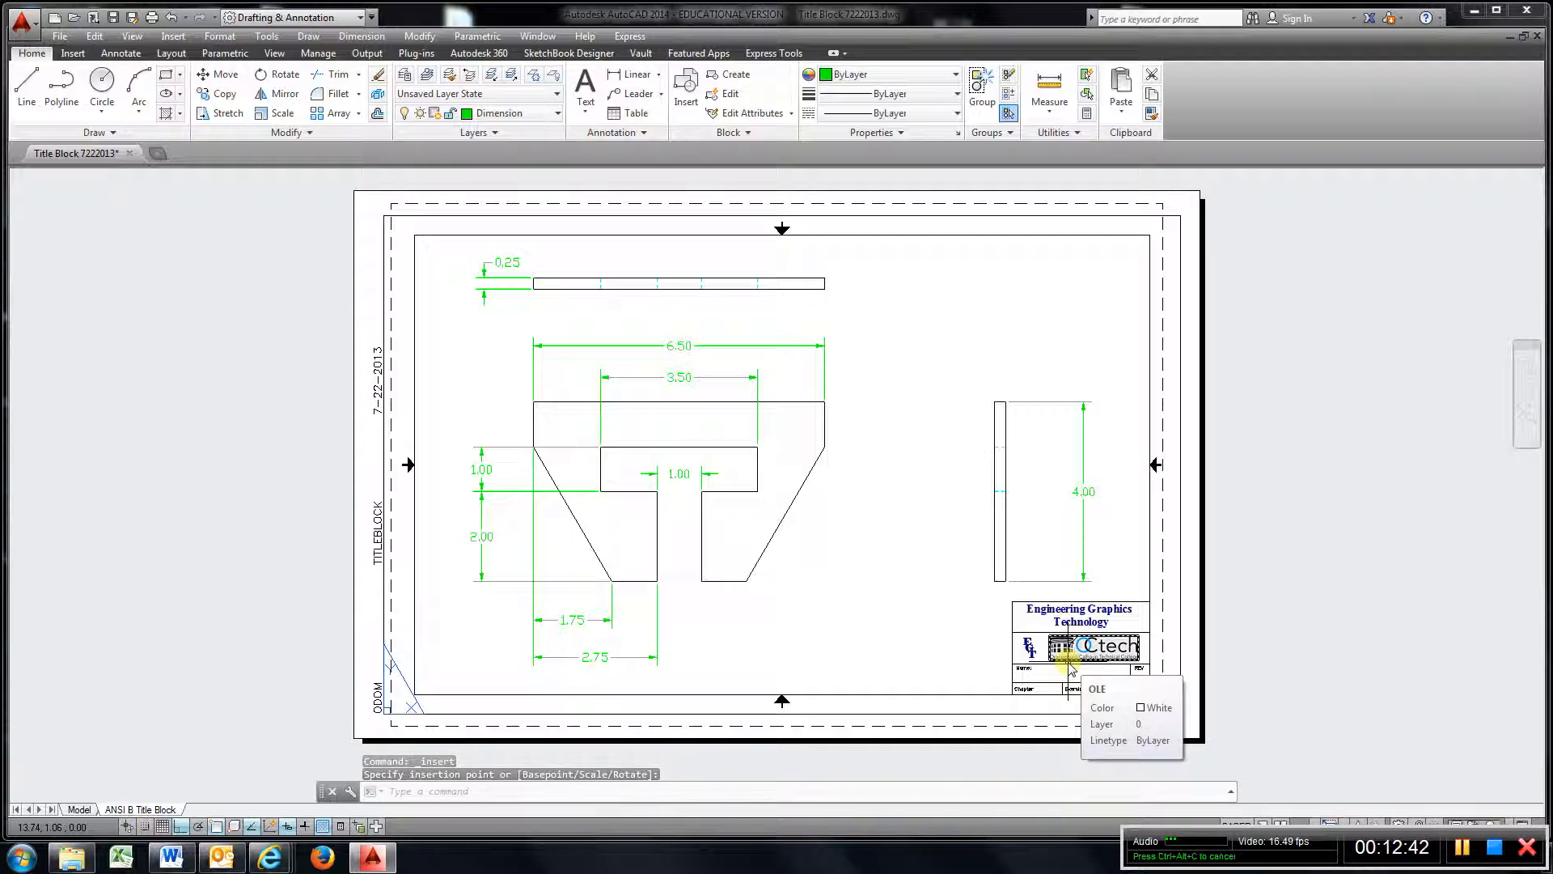